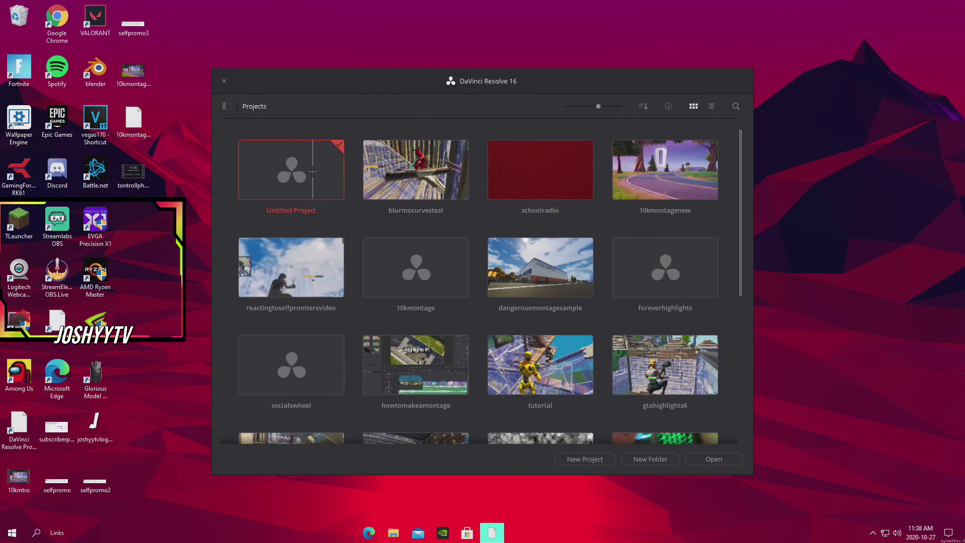
# Step: Open the untitled project and bring up its project settings
pyautogui.doubleClick(313, 172)
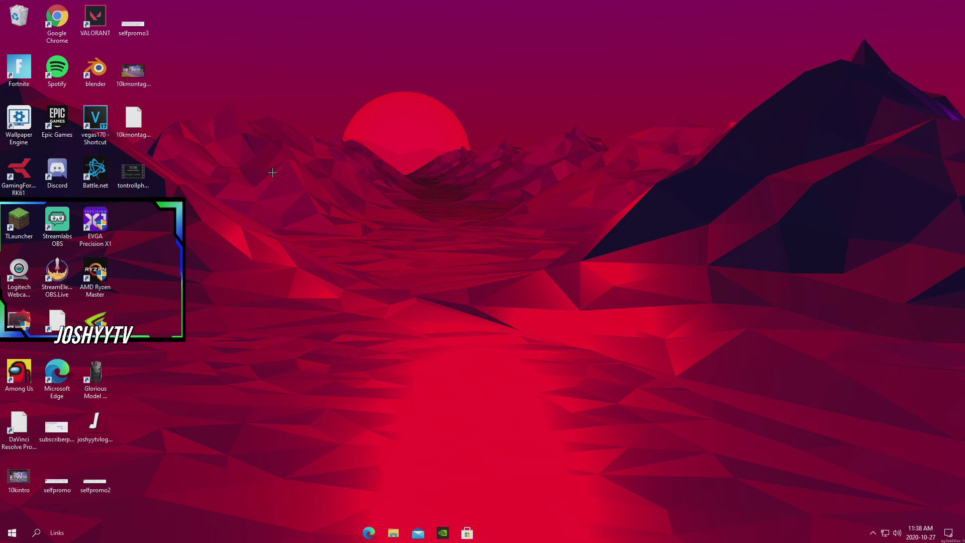
pyautogui.click(62, 16)
pyautogui.click(95, 227)
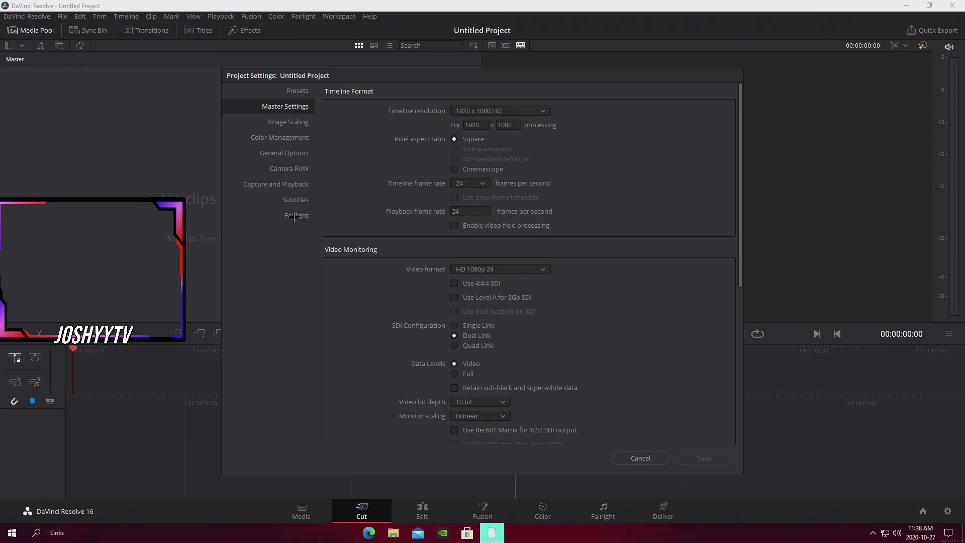
# Step: Set the timeline frame rate to 60 frames per second and choose 1920 x 1080 HD as the timeline resolution
pyautogui.click(478, 181)
pyautogui.click(480, 196)
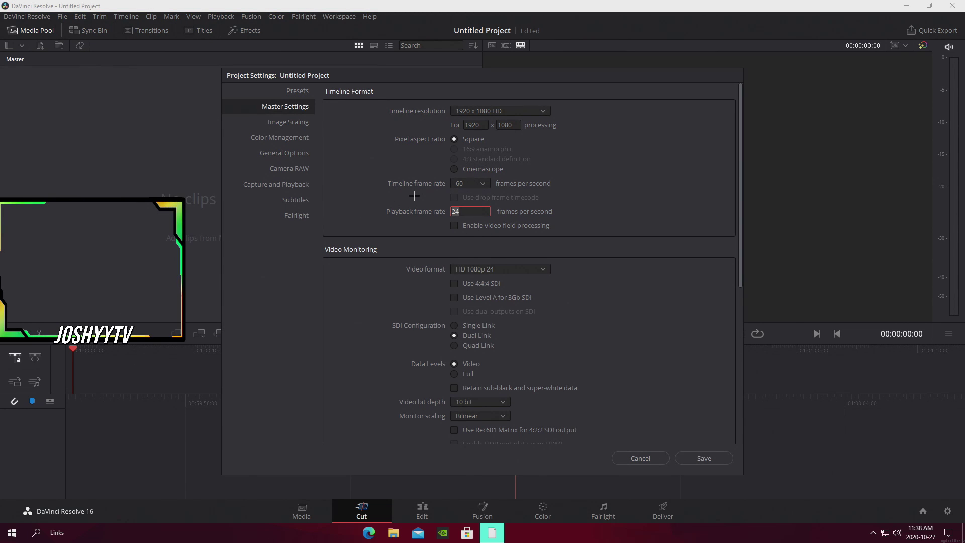
pyautogui.click(473, 111)
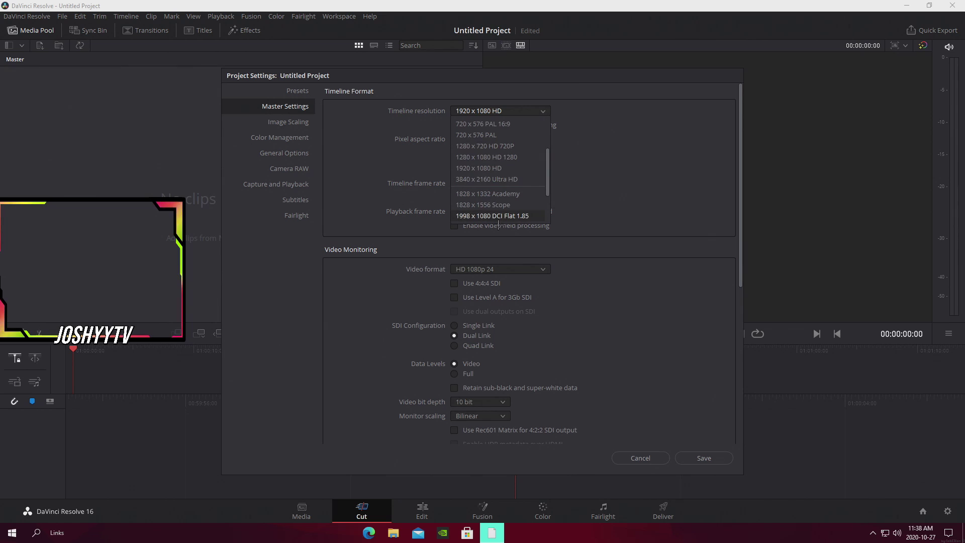
pyautogui.scroll(-4, 495, 198)
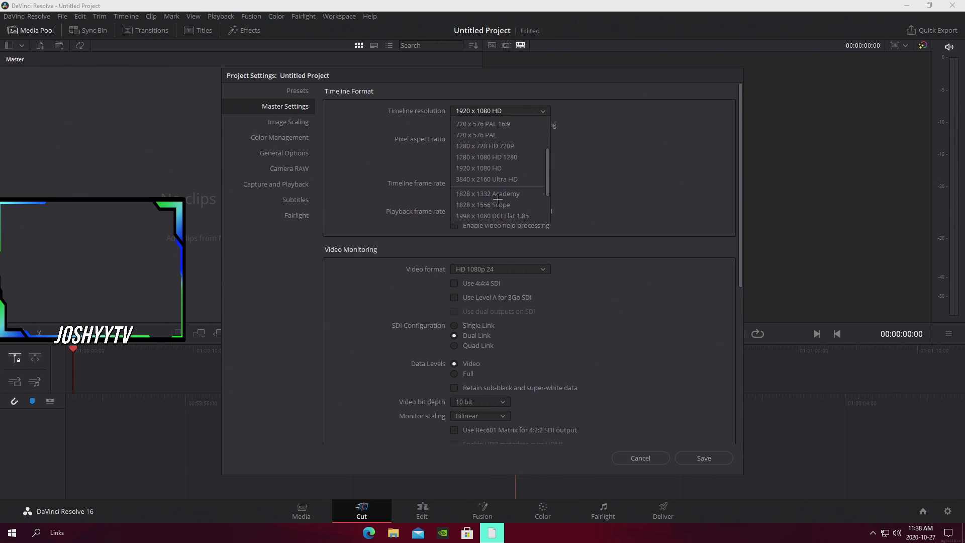
pyautogui.click(495, 168)
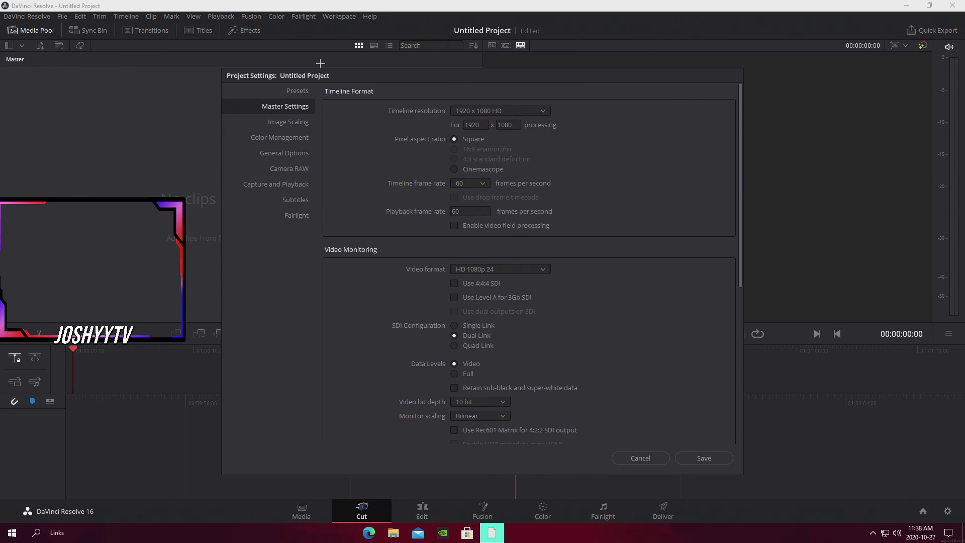
# Step: Set the video monitoring format to HD 720p 60
pyautogui.click(494, 270)
pyautogui.scroll(4, 482, 326)
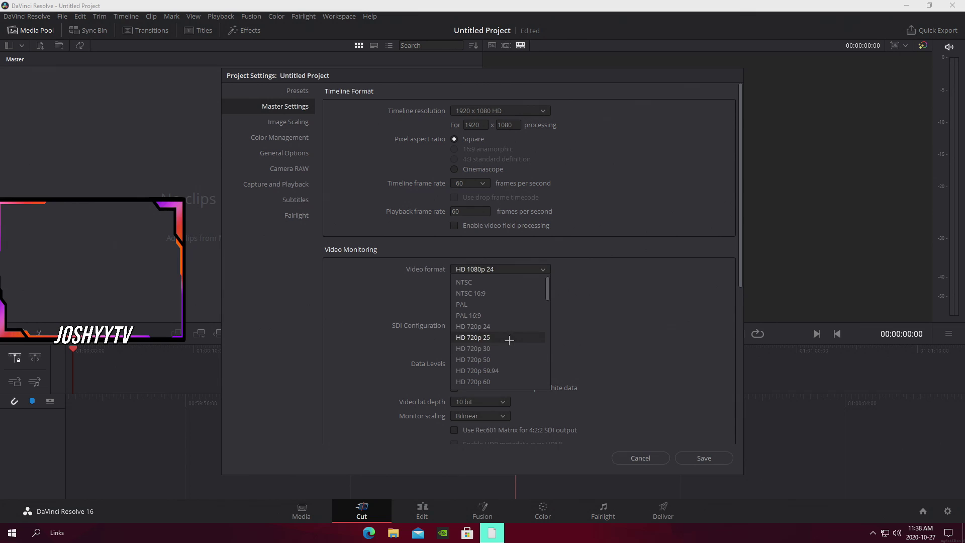
pyautogui.click(498, 381)
# Step: Set the frame interpolation retime process to Optical Flow and save the project settings
pyautogui.scroll(-8, 527, 260)
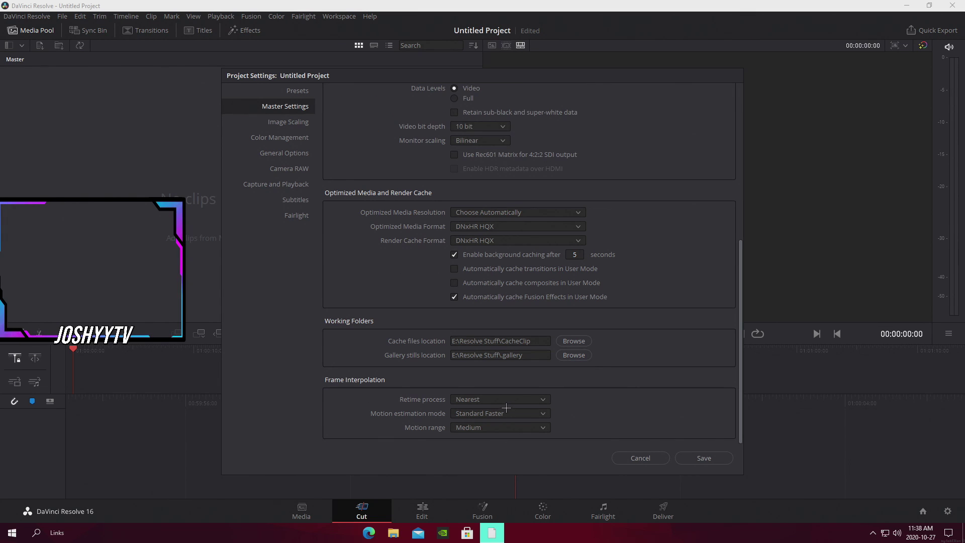
pyautogui.click(493, 398)
pyautogui.click(480, 434)
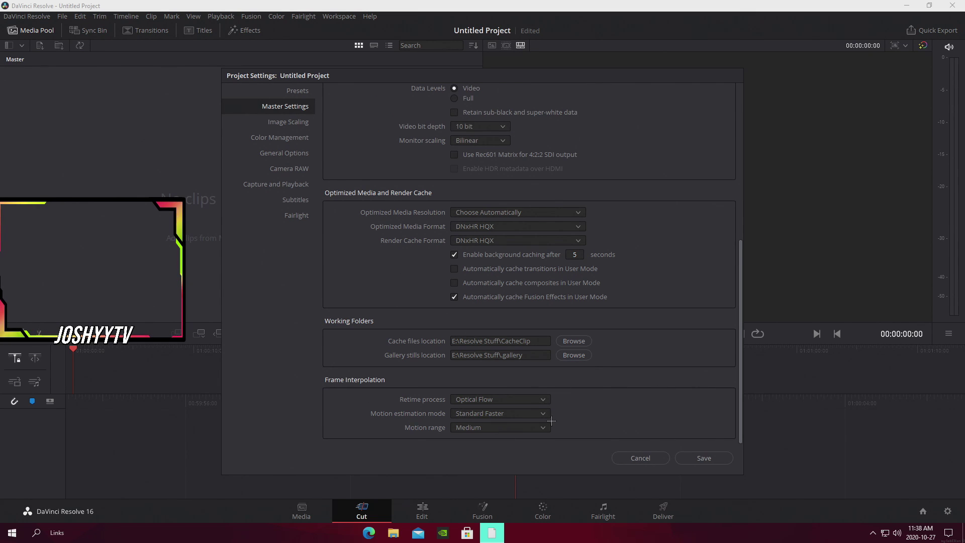
pyautogui.click(702, 457)
# Step: Save the project under the name highlightsforeversample1
pyautogui.hotkey('ctrl', 's')
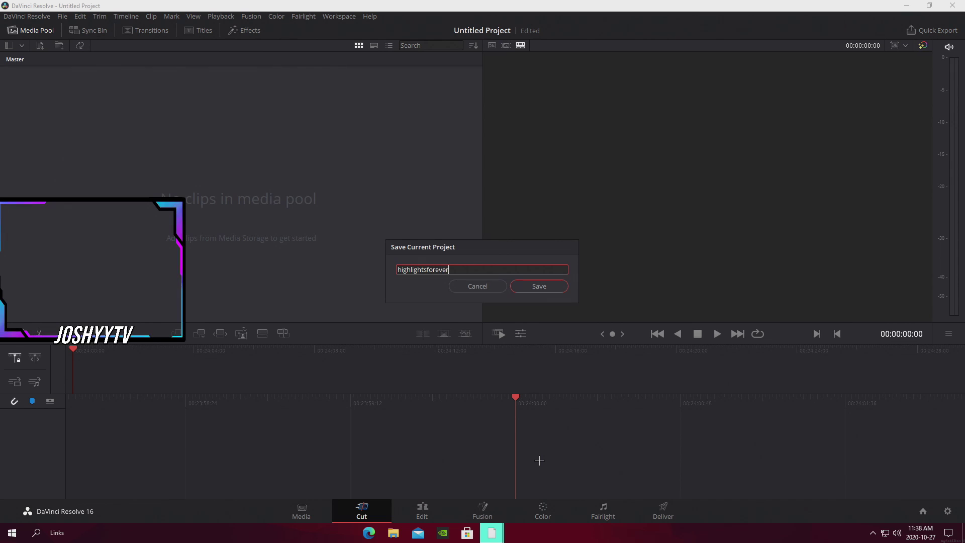
pyautogui.write('highlightsforeversample')
pyautogui.press('Return')
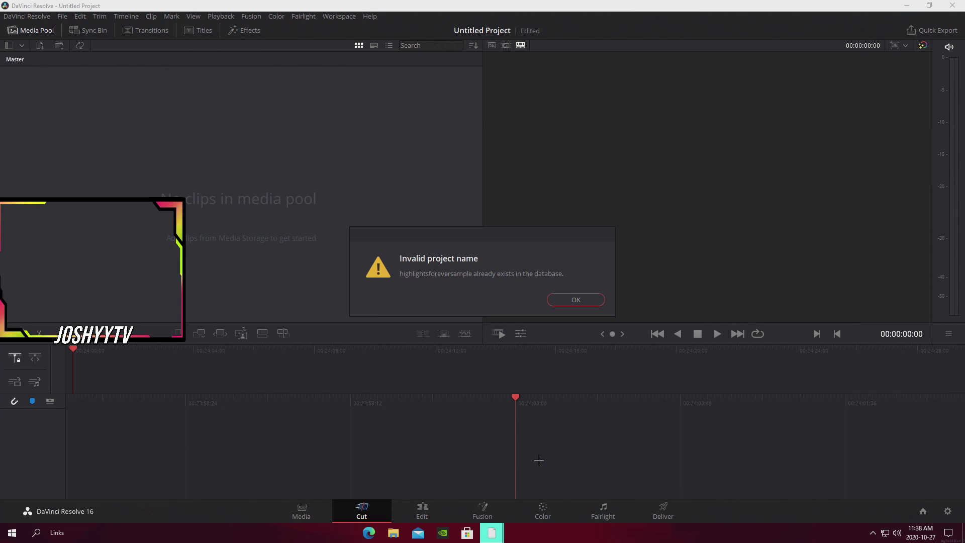
pyautogui.click(578, 303)
pyautogui.write('1')
pyautogui.press('Return')
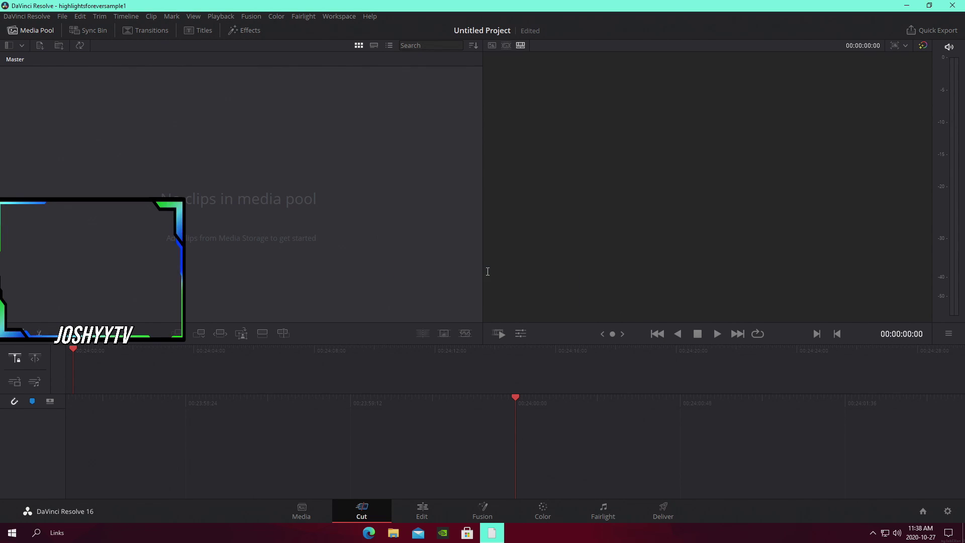
# Step: On the Edit page, import the song "Tommy Ice - Forever (Official Video)" into the media pool by searching the Montage Music folder for "forever"
pyautogui.click(414, 509)
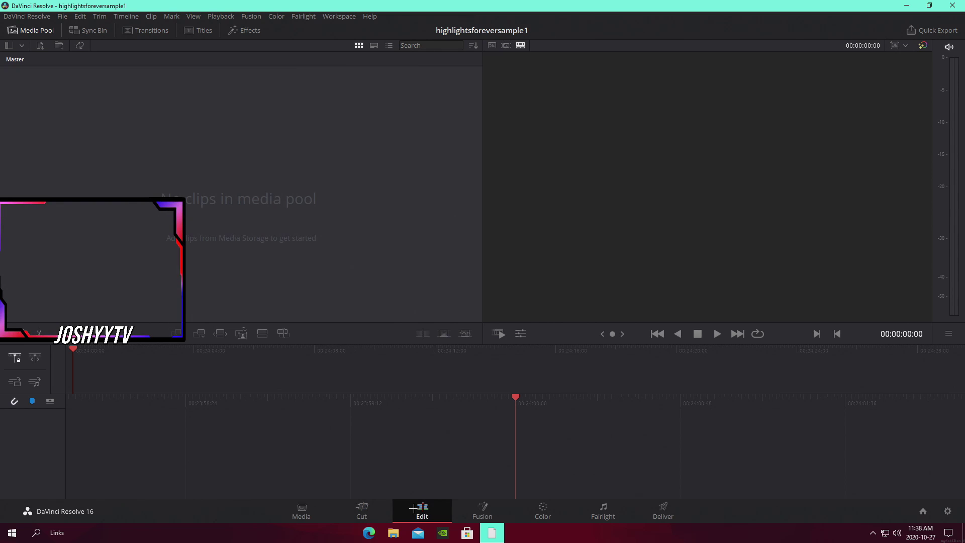
pyautogui.click(394, 532)
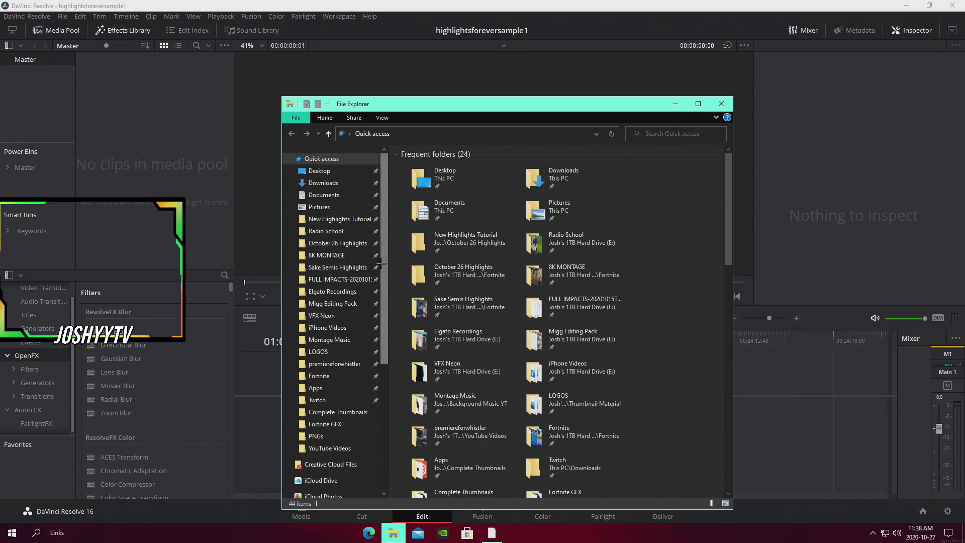
pyautogui.click(344, 341)
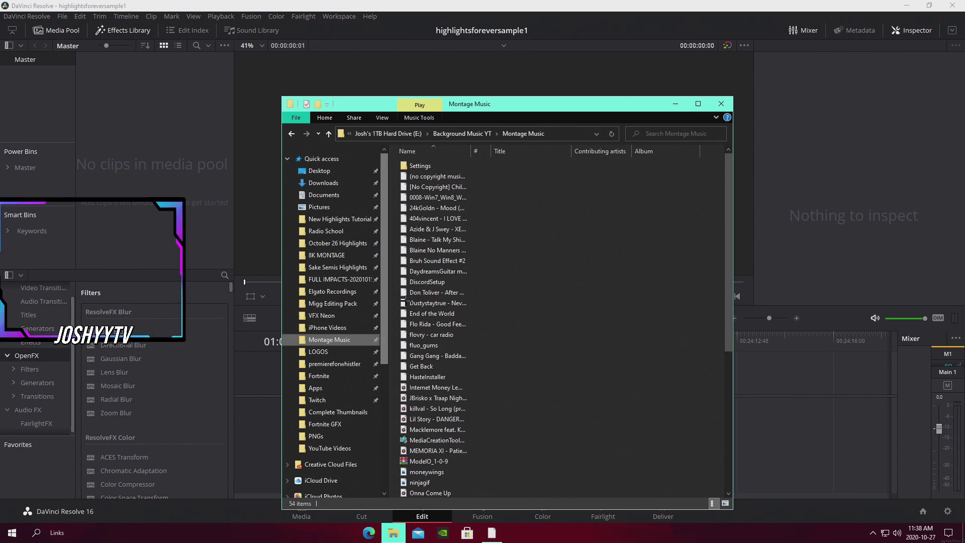
pyautogui.scroll(-4, 427, 302)
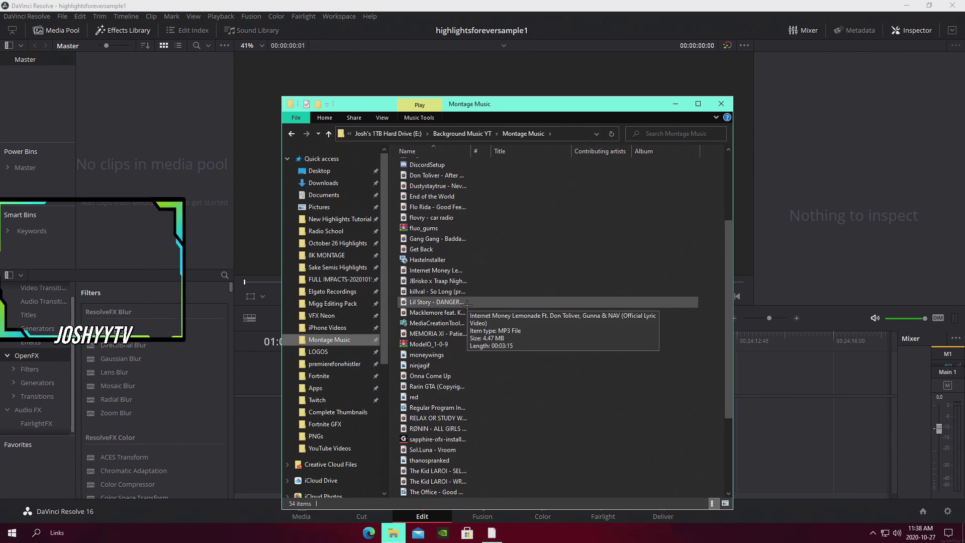
pyautogui.click(662, 134)
pyautogui.write('forever')
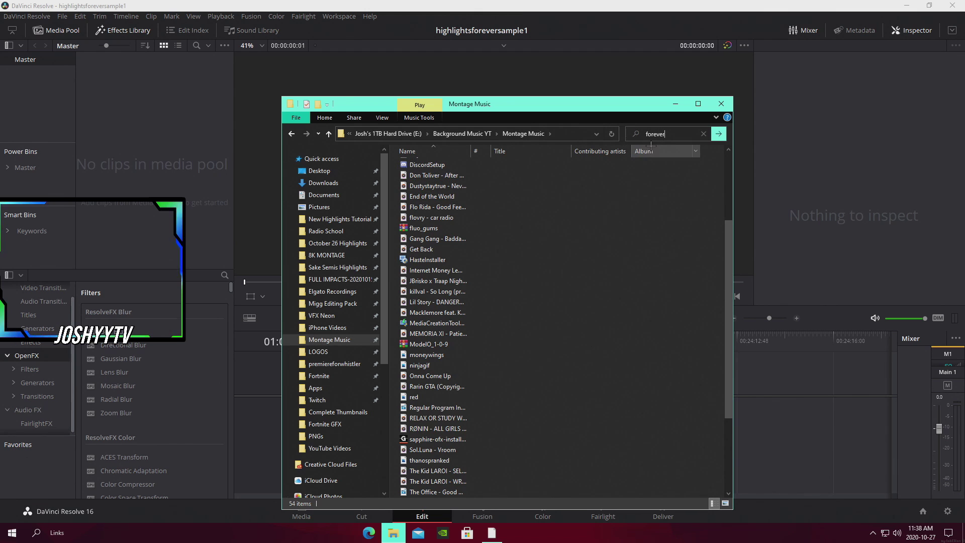
pyautogui.moveTo(490, 165); pyautogui.dragTo(134, 148)
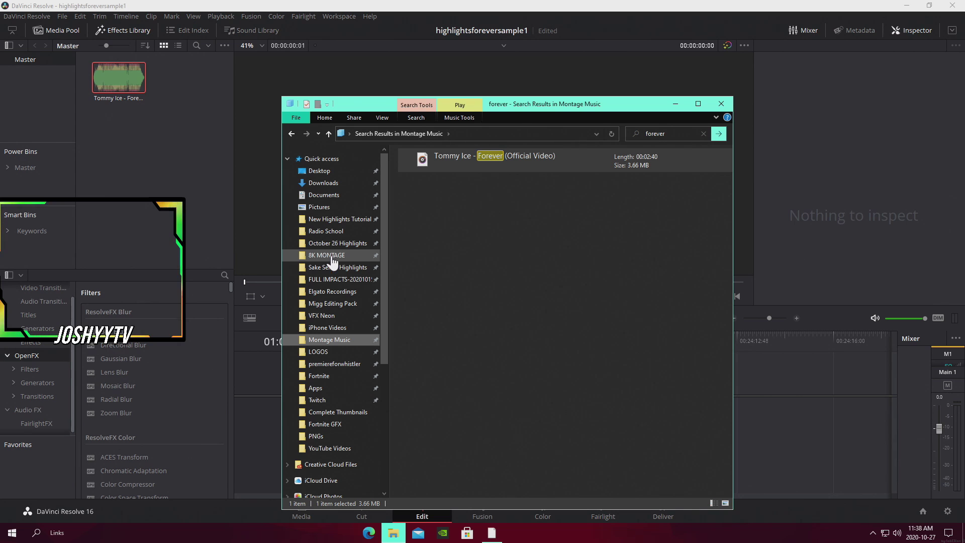
# Step: Import all the cine and Fortnite video clips from the New Highlights Tutorial folder into the media pool
pyautogui.click(340, 219)
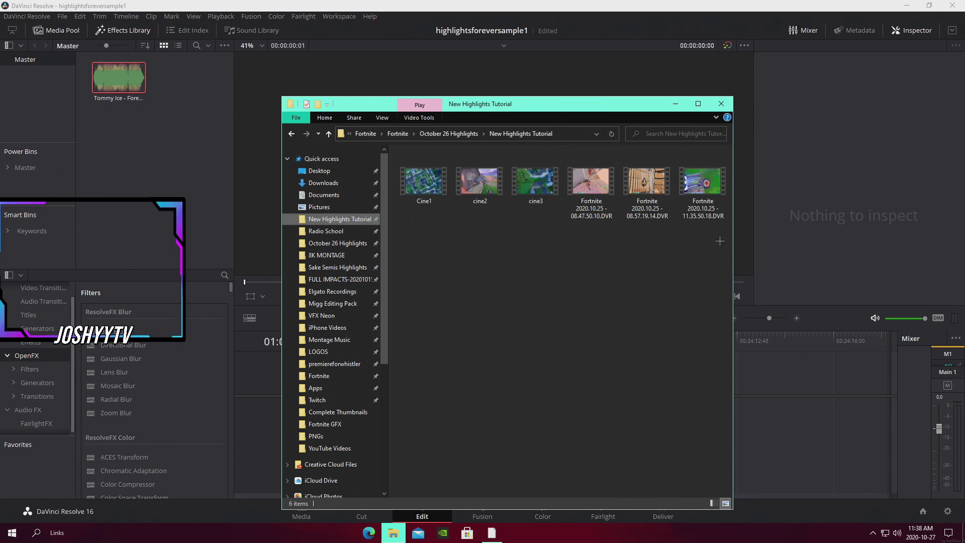
pyautogui.moveTo(724, 237); pyautogui.dragTo(395, 149)
pyautogui.moveTo(423, 181); pyautogui.dragTo(183, 150)
pyautogui.click(206, 227)
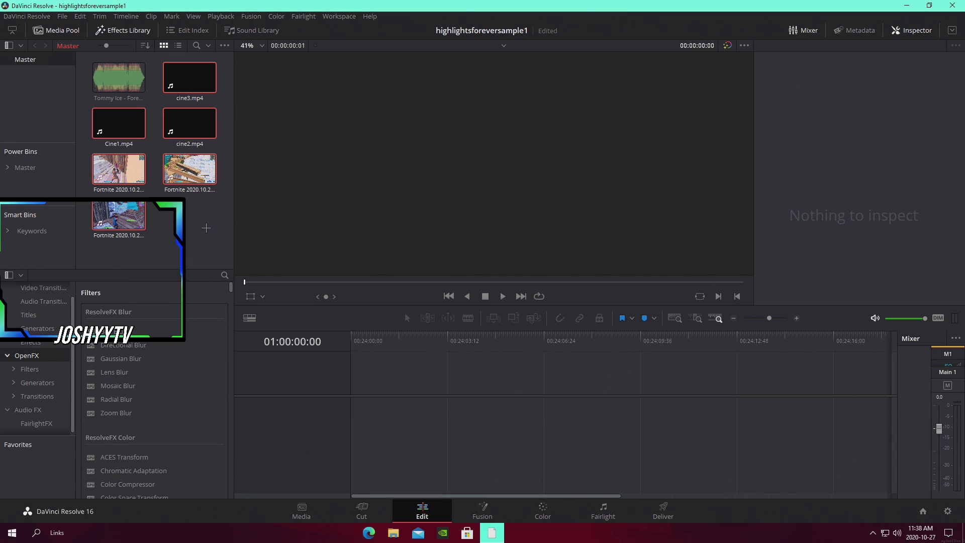
# Step: Place the Tommy Ice - Forever song at the start of a new timeline on the first audio track
pyautogui.moveTo(119, 78); pyautogui.dragTo(360, 429)
pyautogui.moveTo(782, 317); pyautogui.dragTo(763, 318)
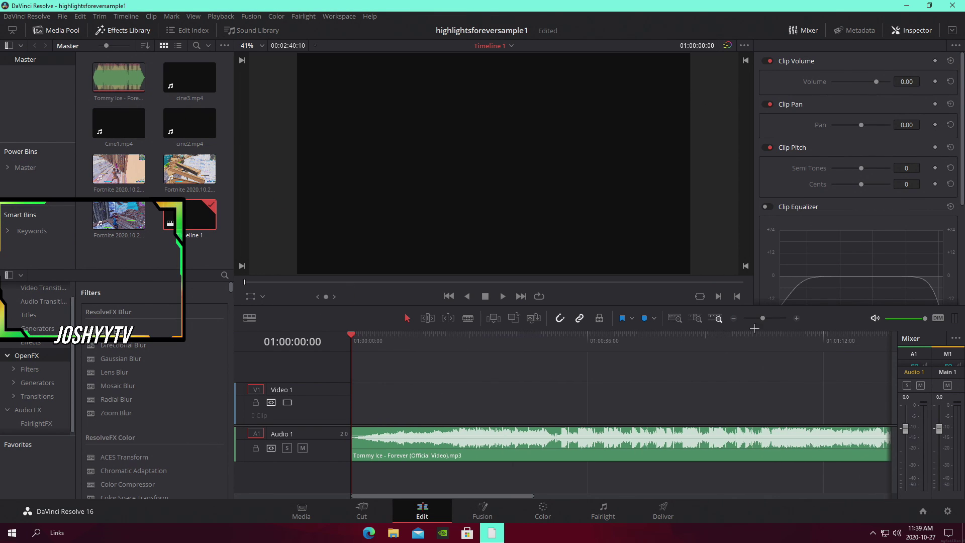
# Step: Split the song at 01:00:15:01 just before the beat picks up and ripple cut the section before the split
pyautogui.press('space')
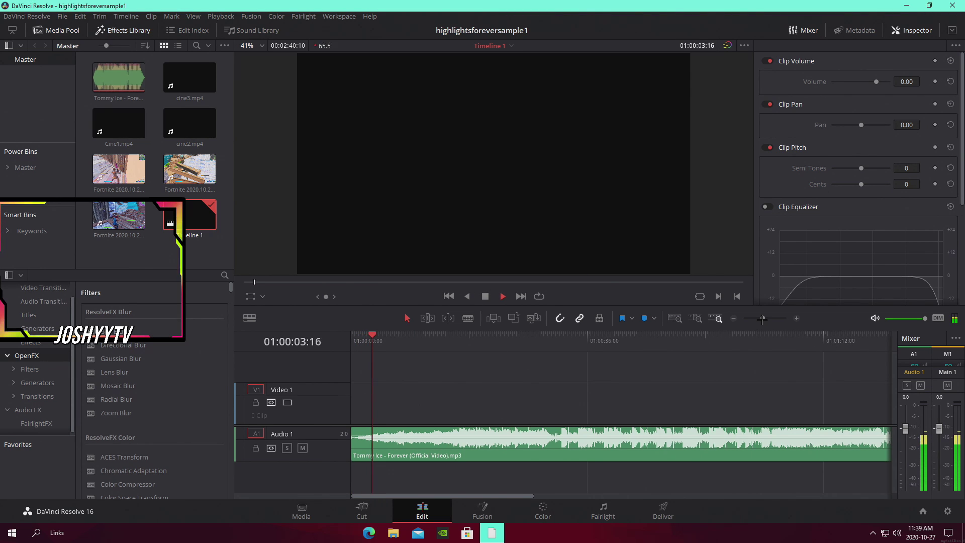
pyautogui.moveTo(762, 318); pyautogui.dragTo(766, 318)
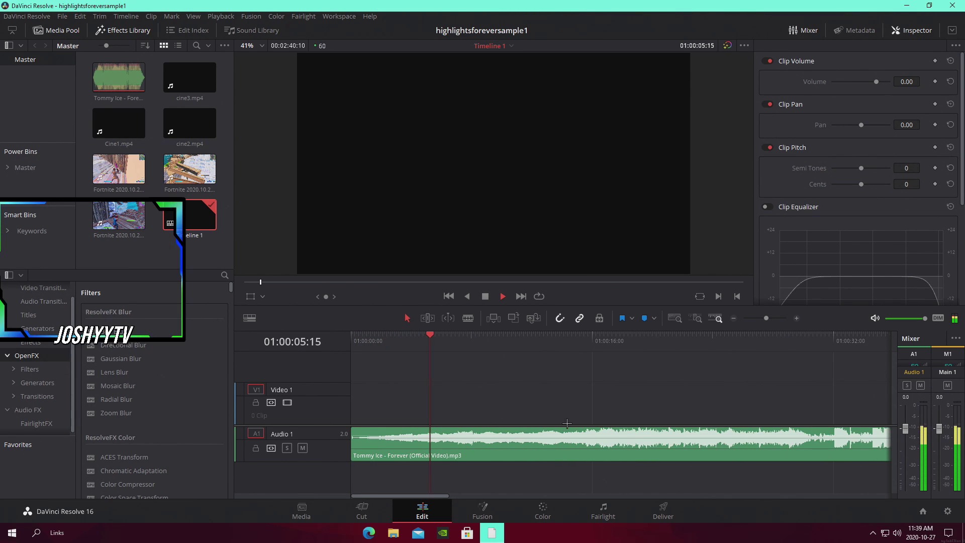
pyautogui.click(586, 344)
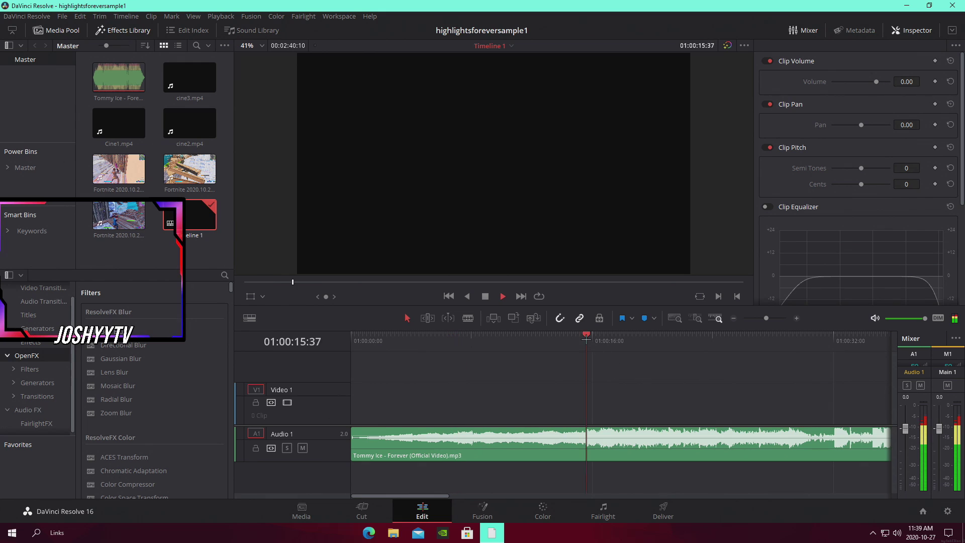
pyautogui.click(563, 342)
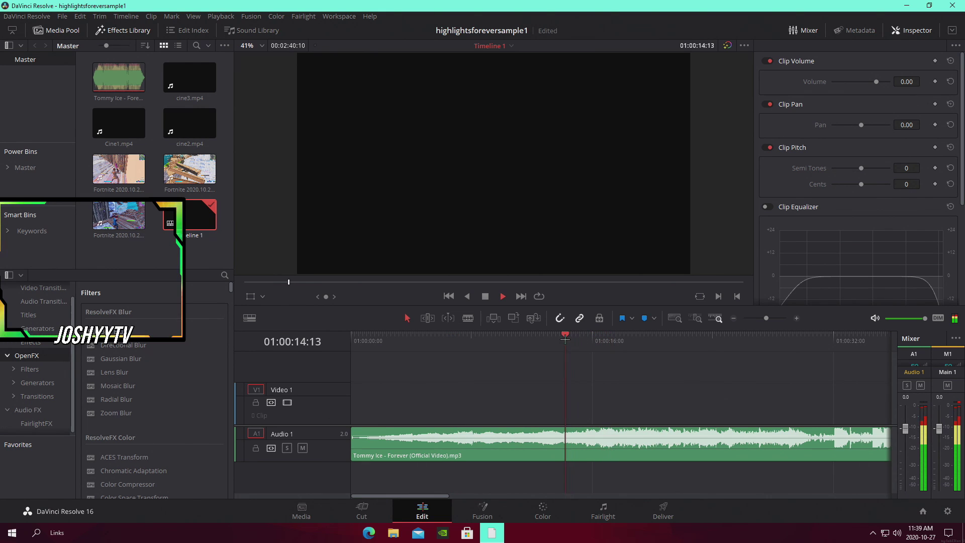
pyautogui.moveTo(775, 316); pyautogui.dragTo(770, 318)
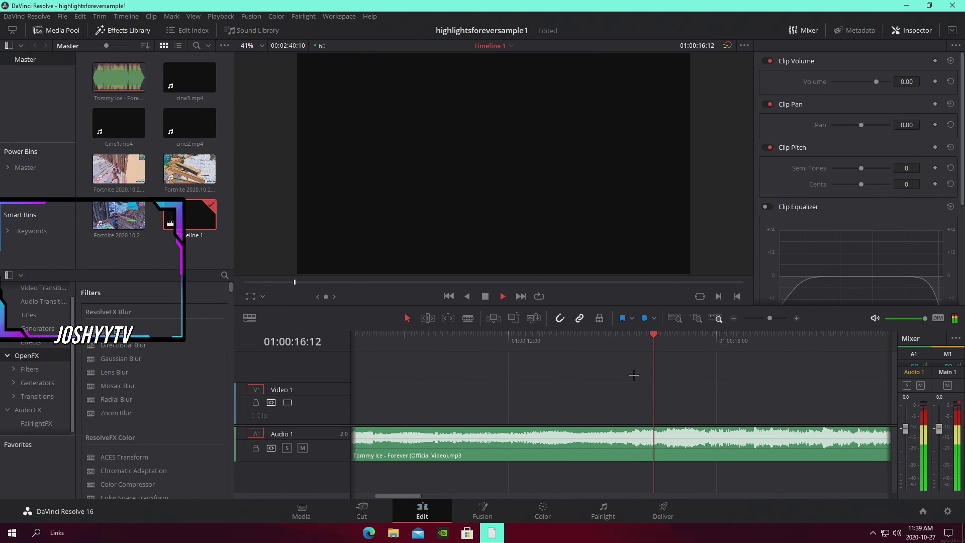
pyautogui.click(618, 342)
pyautogui.moveTo(617, 342); pyautogui.dragTo(613, 344)
pyautogui.click(468, 319)
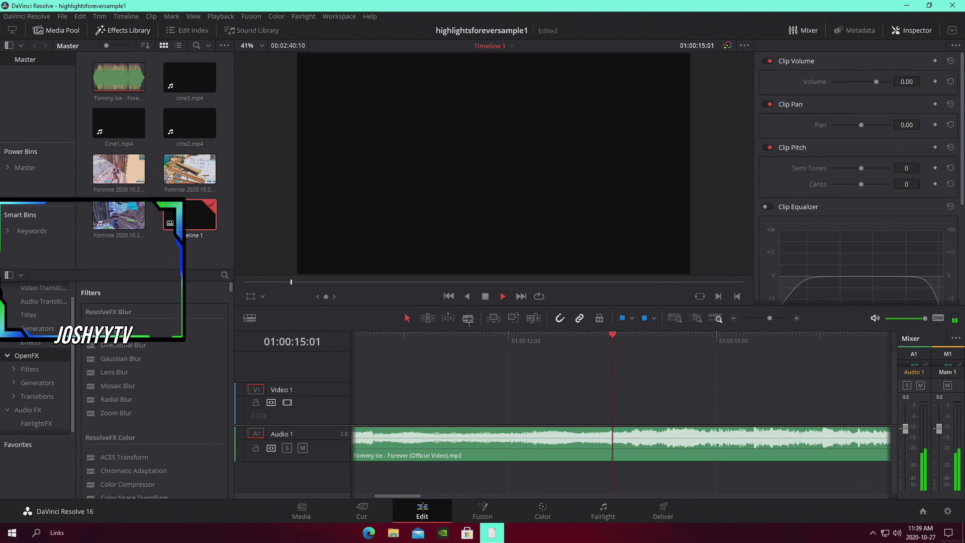
pyautogui.click(611, 449)
pyautogui.rightClick(483, 437)
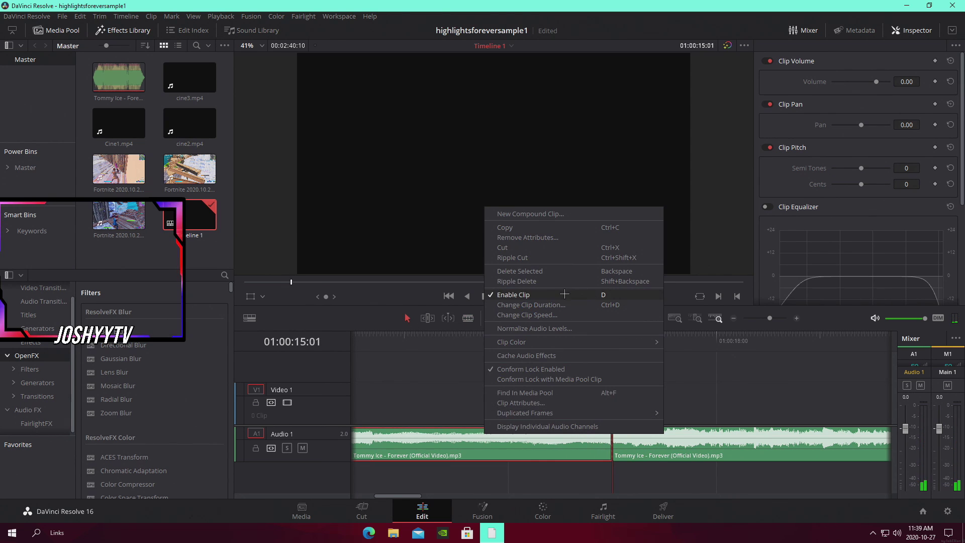
pyautogui.click(546, 257)
# Step: Add a fade-in about 0.6 seconds long to the start of the song clip and play it back
pyautogui.click(774, 318)
pyautogui.moveTo(774, 318); pyautogui.dragTo(777, 317)
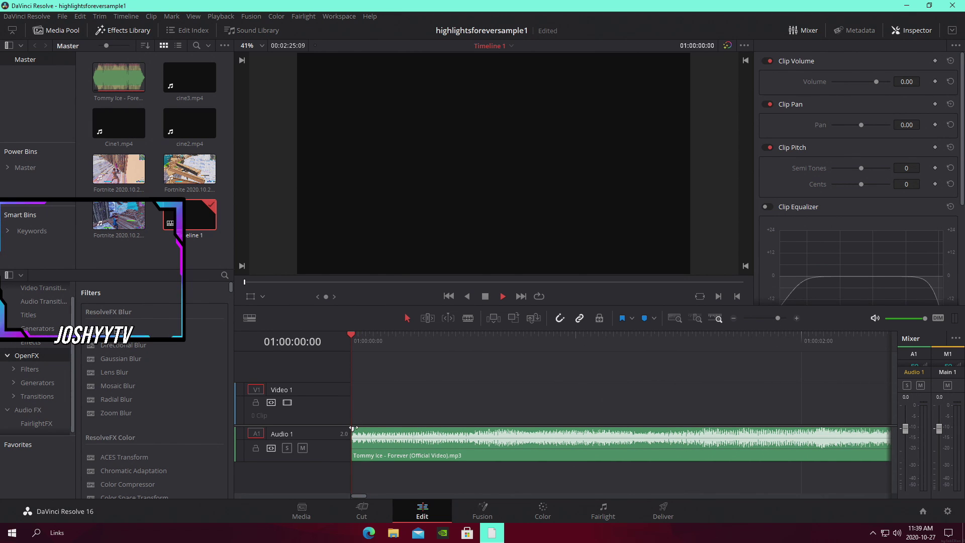
pyautogui.moveTo(353, 428); pyautogui.dragTo(451, 425)
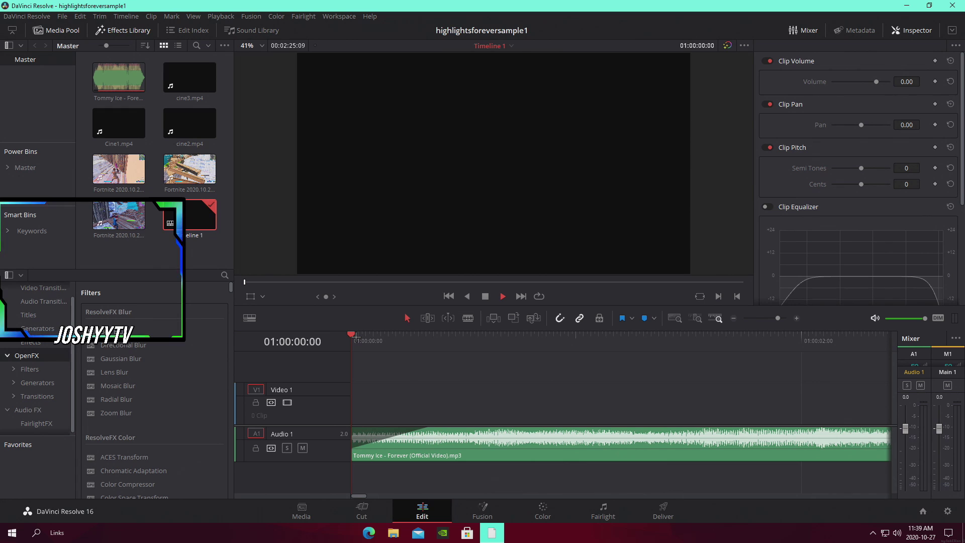
pyautogui.press('space')
pyautogui.moveTo(428, 429); pyautogui.dragTo(503, 431)
pyautogui.moveTo(363, 344); pyautogui.dragTo(329, 346)
pyautogui.press('space')
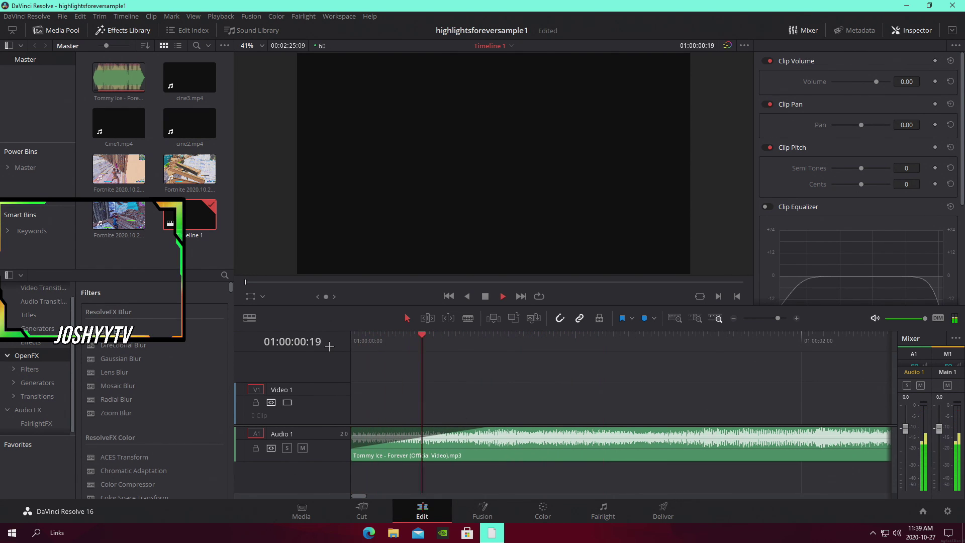
# Step: Add a marker to the song clip at 01:00:05:02
pyautogui.moveTo(778, 318); pyautogui.dragTo(766, 318)
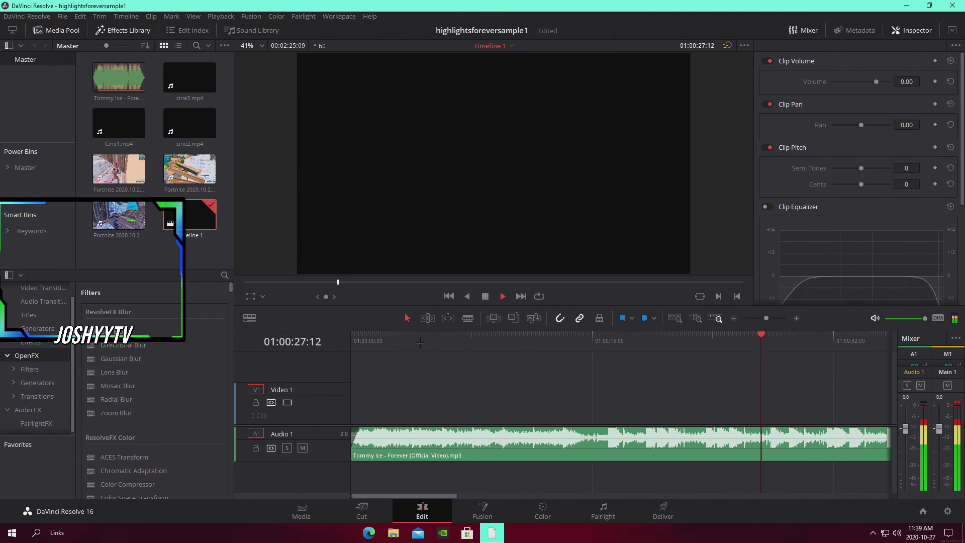
pyautogui.moveTo(367, 337); pyautogui.dragTo(353, 338)
pyautogui.moveTo(764, 318); pyautogui.dragTo(772, 318)
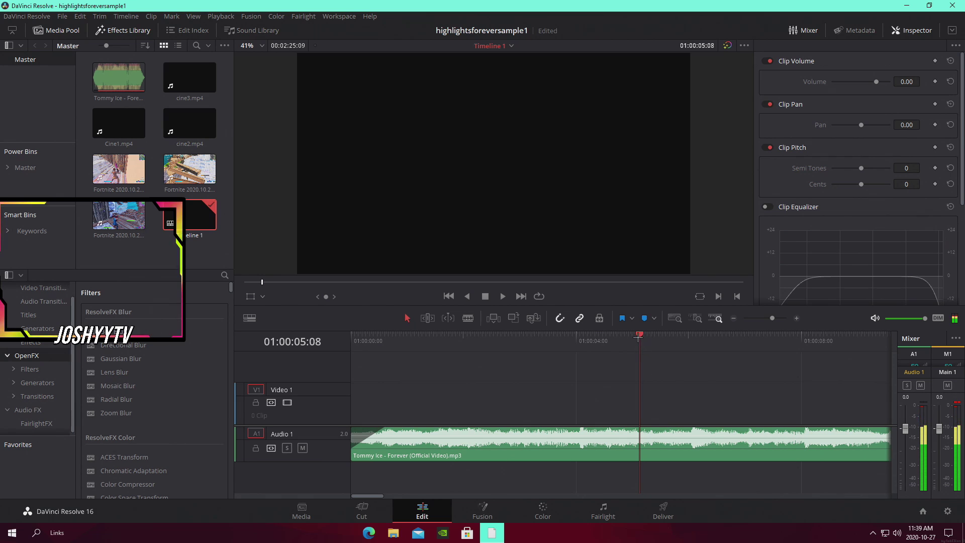
pyautogui.moveTo(638, 338); pyautogui.dragTo(634, 337)
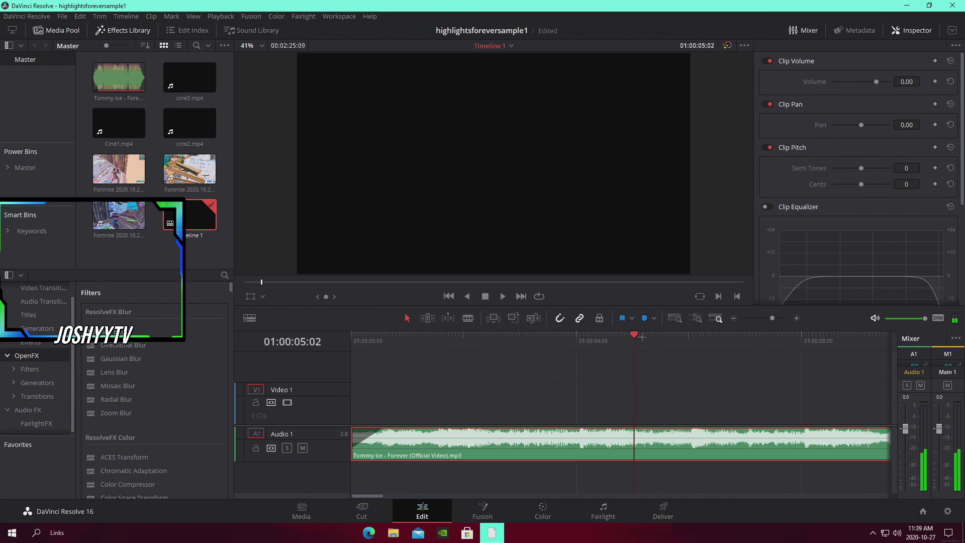
pyautogui.press('m')
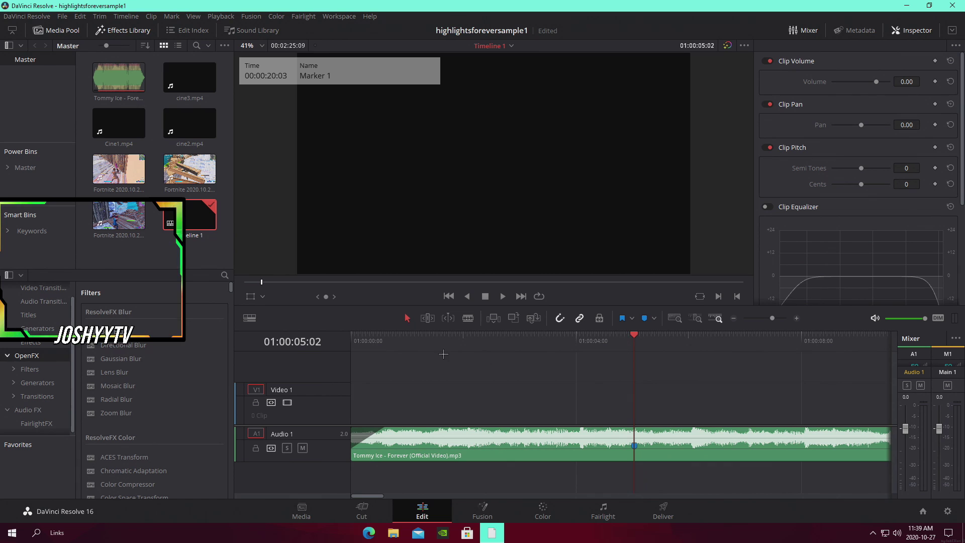
# Step: Play the song from the start and add a marker to the song clip at 01:00:01:03
pyautogui.press('Home')
pyautogui.press('space')
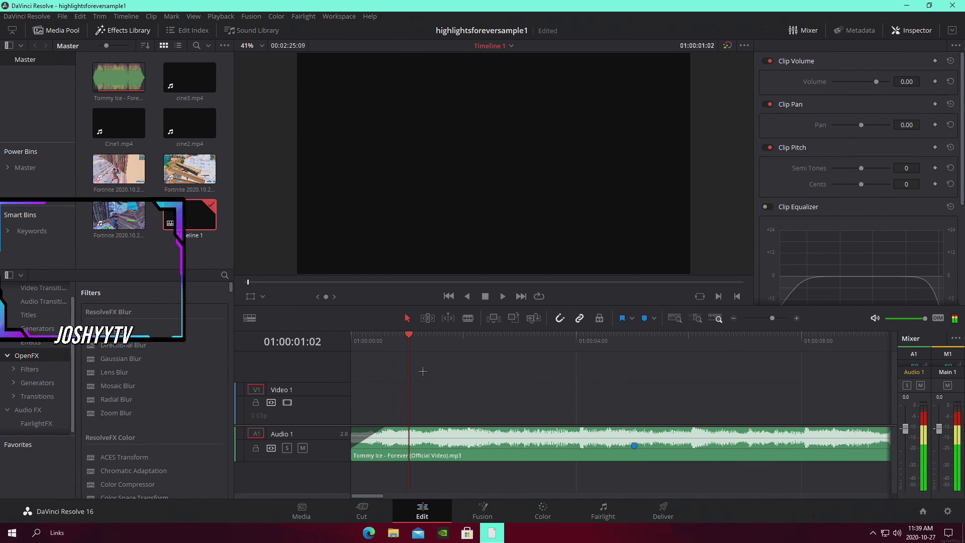
pyautogui.moveTo(413, 345); pyautogui.dragTo(409, 343)
pyautogui.click(427, 447)
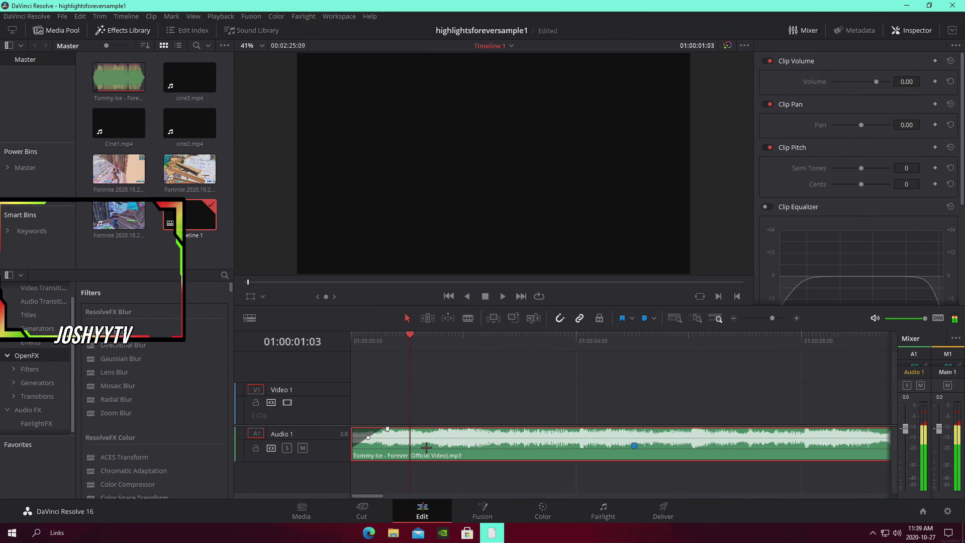
pyautogui.click(643, 318)
# Step: Play on to the next beat change and add a marker to the song clip at 01:00:09:06
pyautogui.press('space')
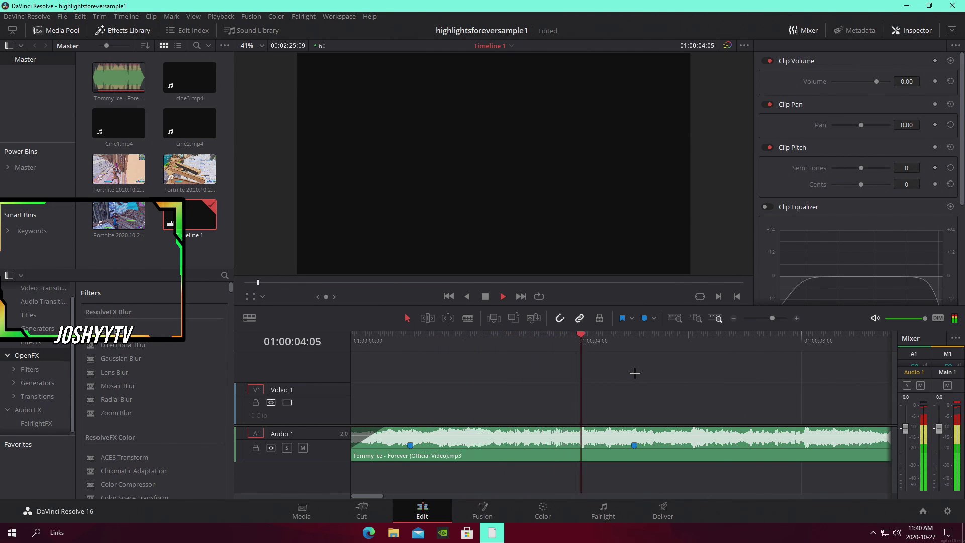
pyautogui.moveTo(773, 317); pyautogui.dragTo(769, 318)
pyautogui.click(759, 340)
pyautogui.moveTo(493, 345); pyautogui.dragTo(475, 346)
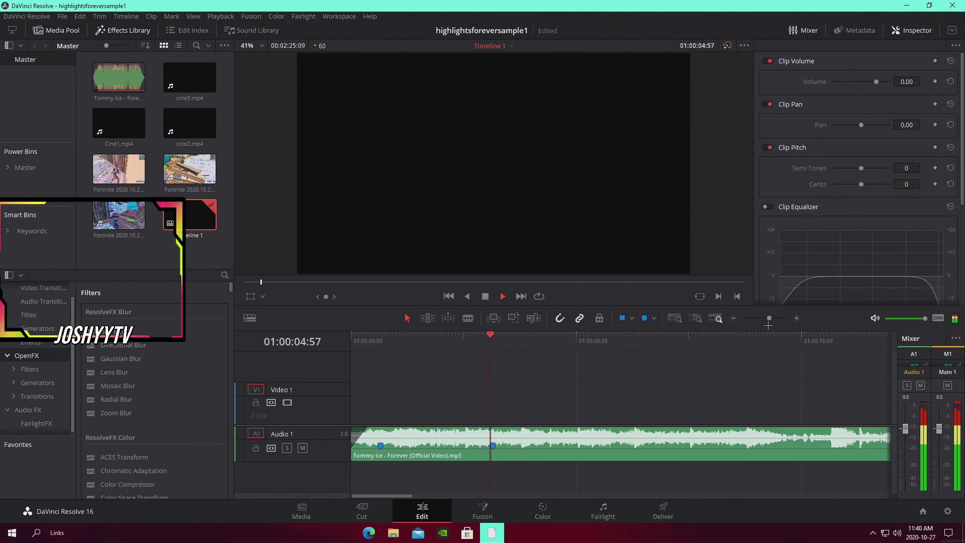
pyautogui.moveTo(769, 319); pyautogui.dragTo(773, 318)
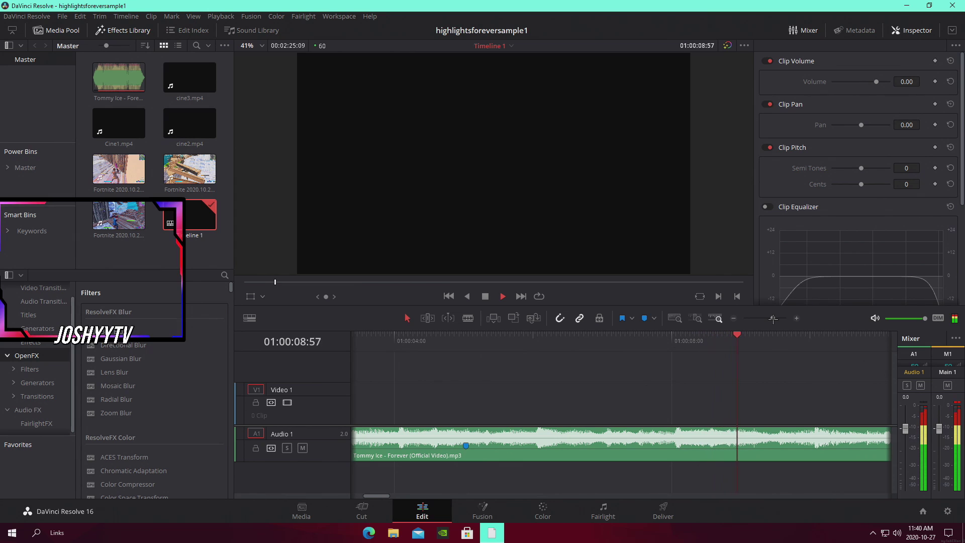
pyautogui.press('space')
pyautogui.moveTo(747, 340); pyautogui.dragTo(748, 338)
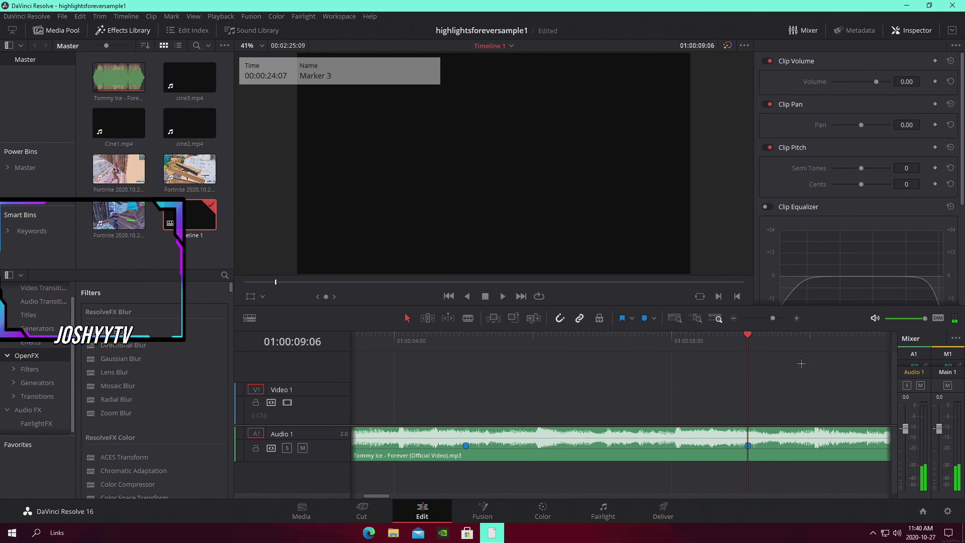
# Step: Listen on to the beat drop and add a marker to the song clip at 01:00:17:04
pyautogui.press('space')
pyautogui.moveTo(772, 318); pyautogui.dragTo(771, 318)
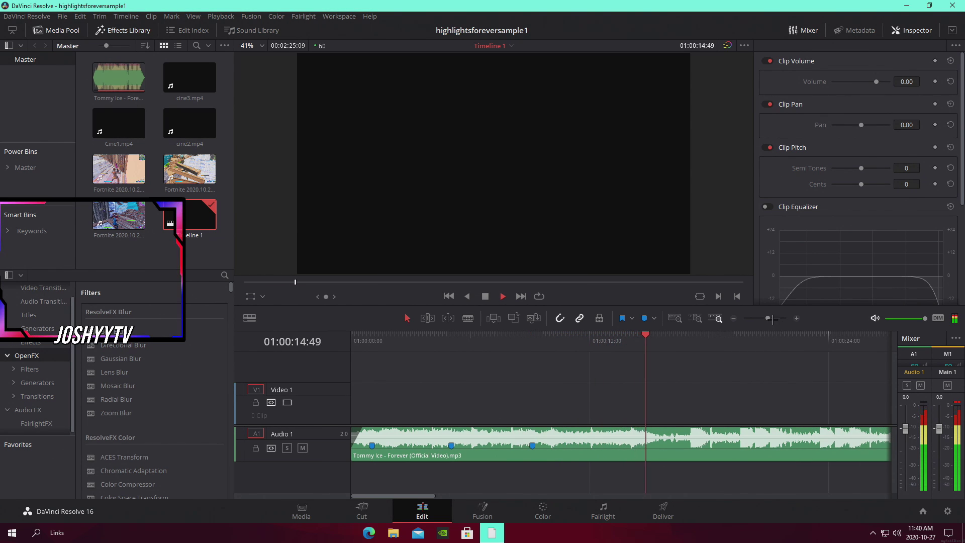
pyautogui.moveTo(770, 318); pyautogui.dragTo(771, 318)
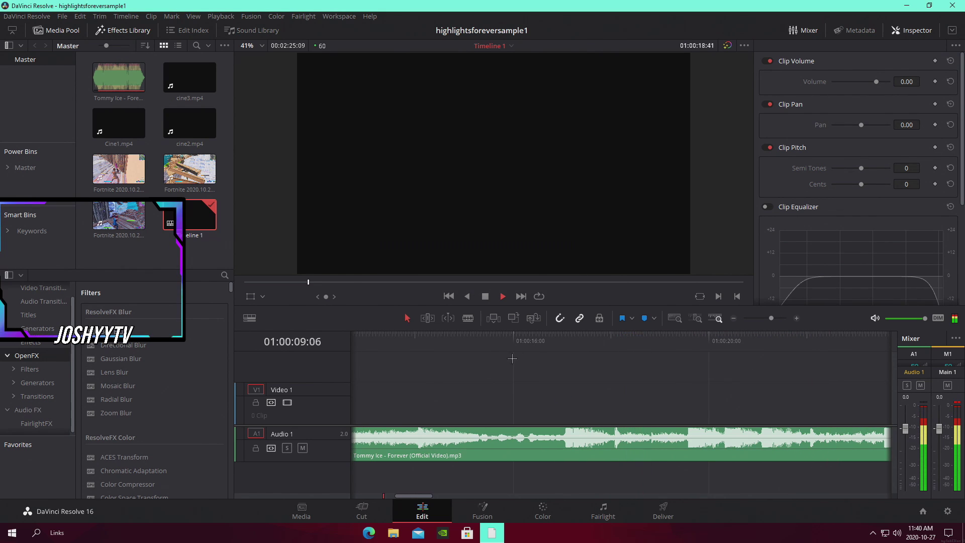
pyautogui.click(565, 335)
pyautogui.click(584, 426)
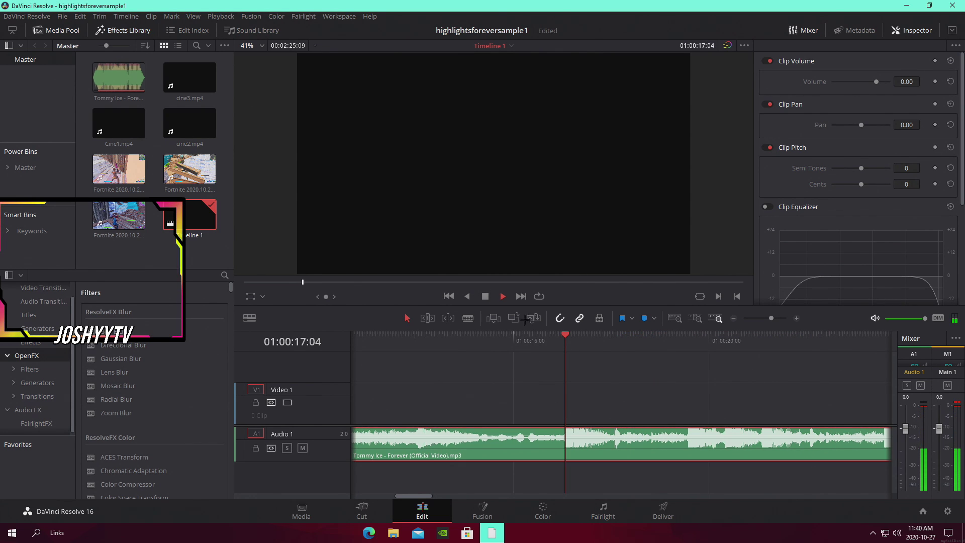
pyautogui.click(621, 318)
# Step: Continue playback and mark the following beat on the song clip at 01:00:21:05
pyautogui.press('space')
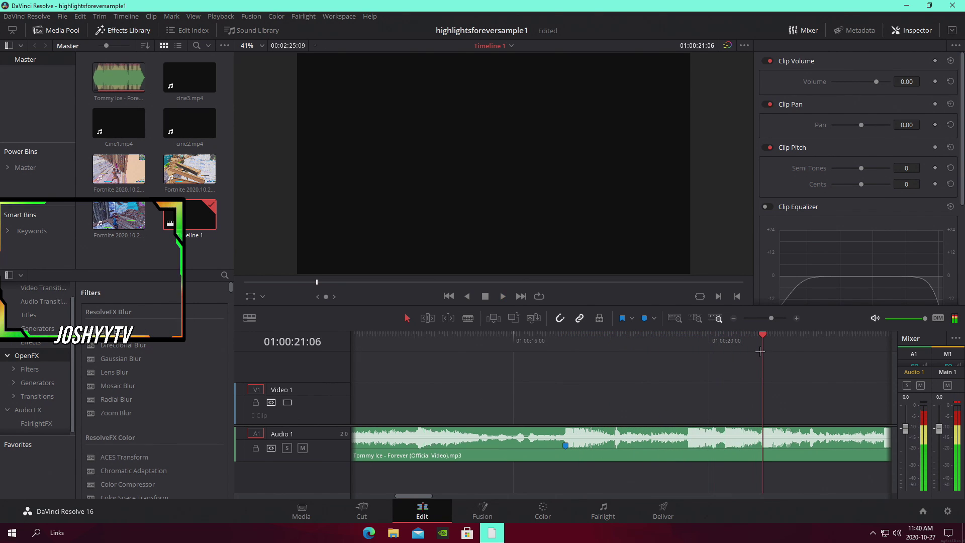
pyautogui.click(761, 347)
pyautogui.click(777, 434)
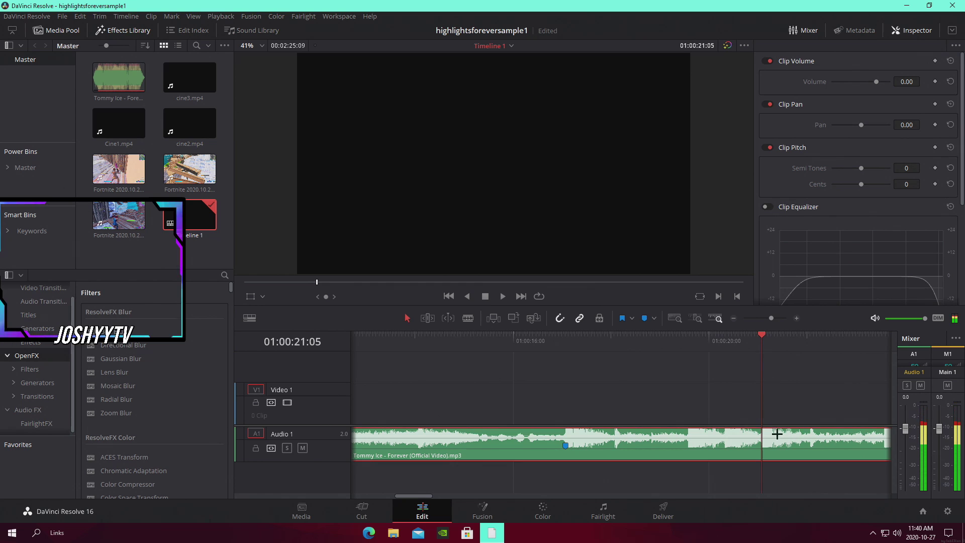
pyautogui.click(643, 318)
pyautogui.click(663, 387)
# Step: Play further and mark the last beat on the song clip at 01:00:25:05
pyautogui.press('space')
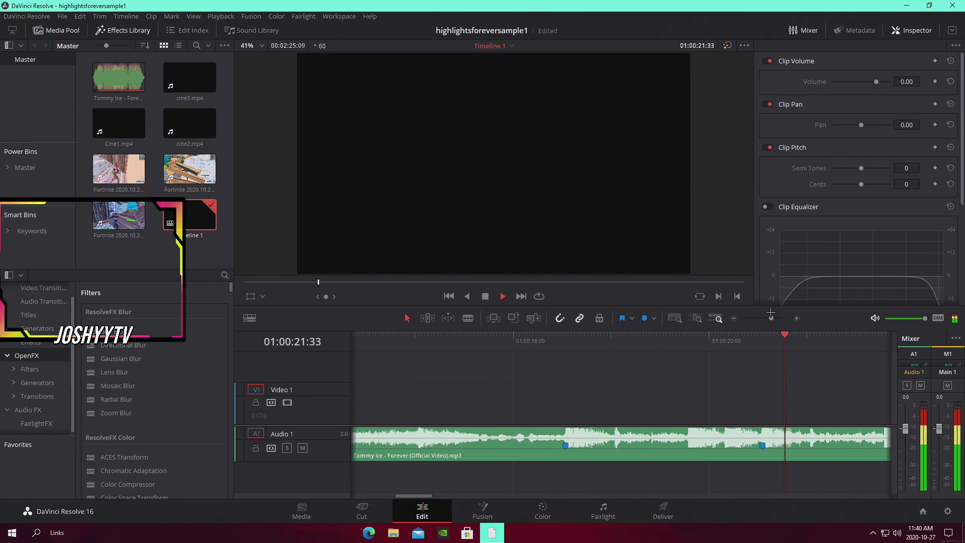
pyautogui.moveTo(771, 318); pyautogui.dragTo(772, 318)
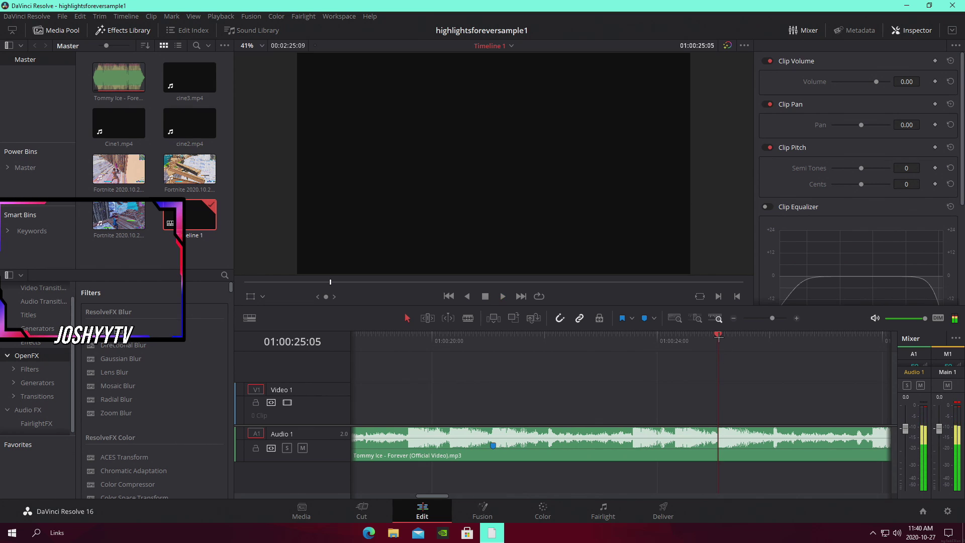
pyautogui.click(644, 319)
# Step: Split the song at 01:00:26:35 and remove the section after the split
pyautogui.moveTo(772, 318)
pyautogui.mouseDown()
pyautogui.moveTo(763, 322)
pyautogui.moveTo(774, 318)
pyautogui.mouseUp()
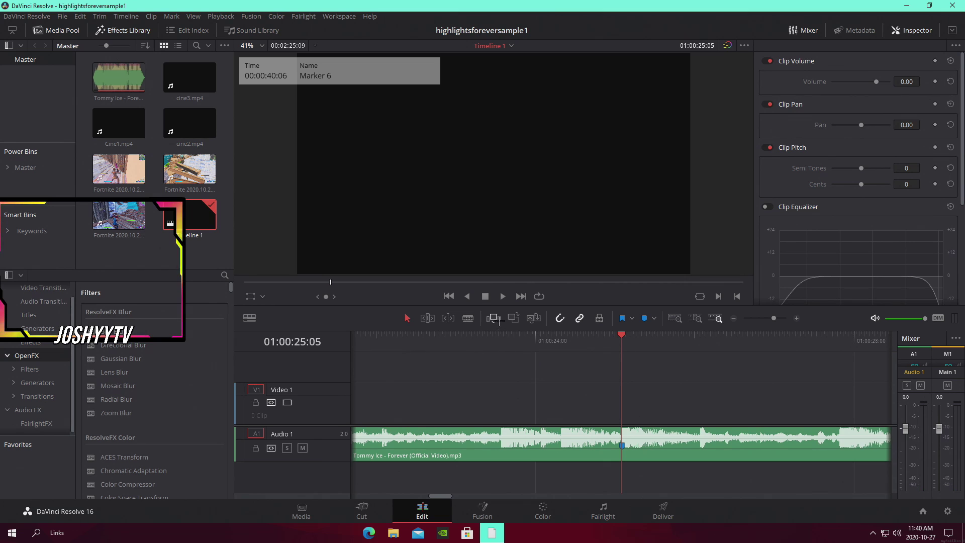
pyautogui.click(741, 437)
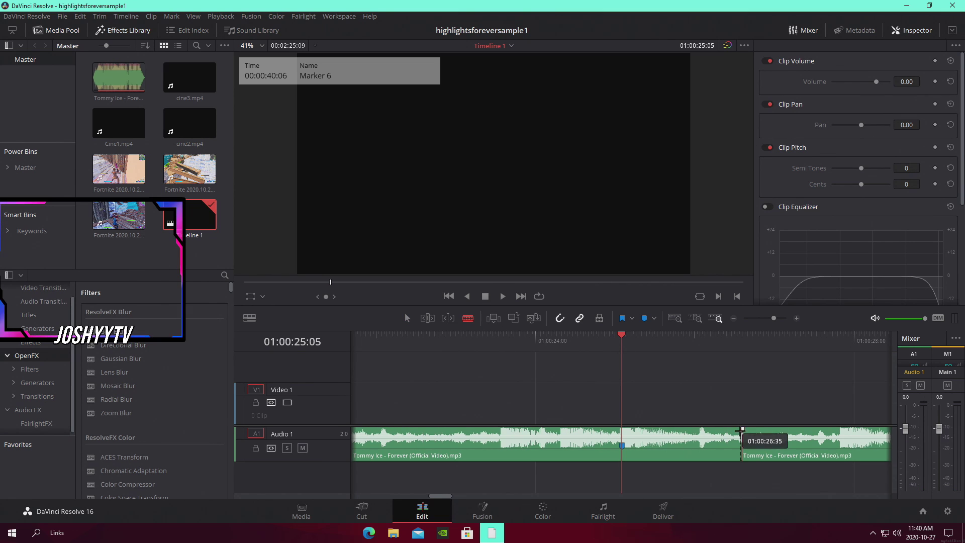
pyautogui.rightClick(786, 447)
pyautogui.click(809, 266)
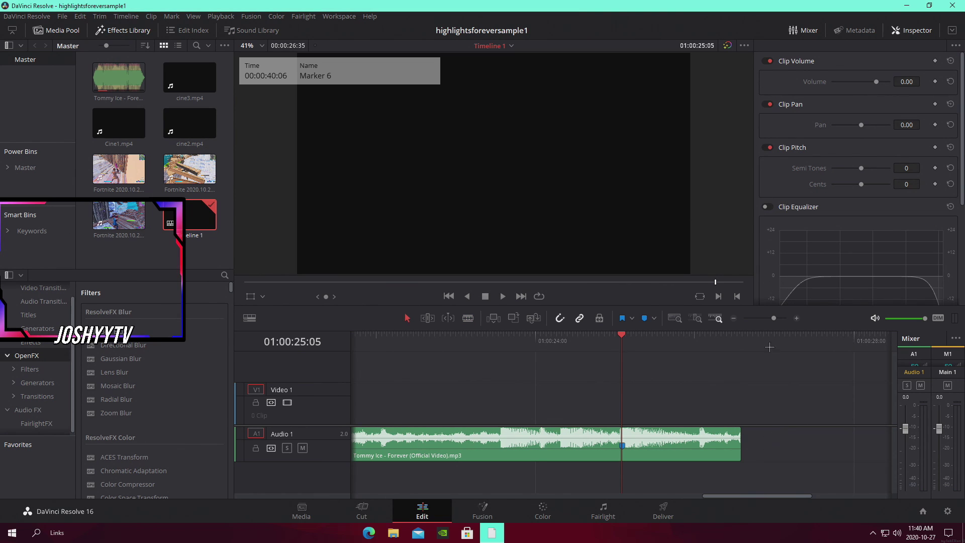
# Step: Move the song clip down to a new second audio track, keeping its start position
pyautogui.moveTo(772, 319); pyautogui.dragTo(763, 315)
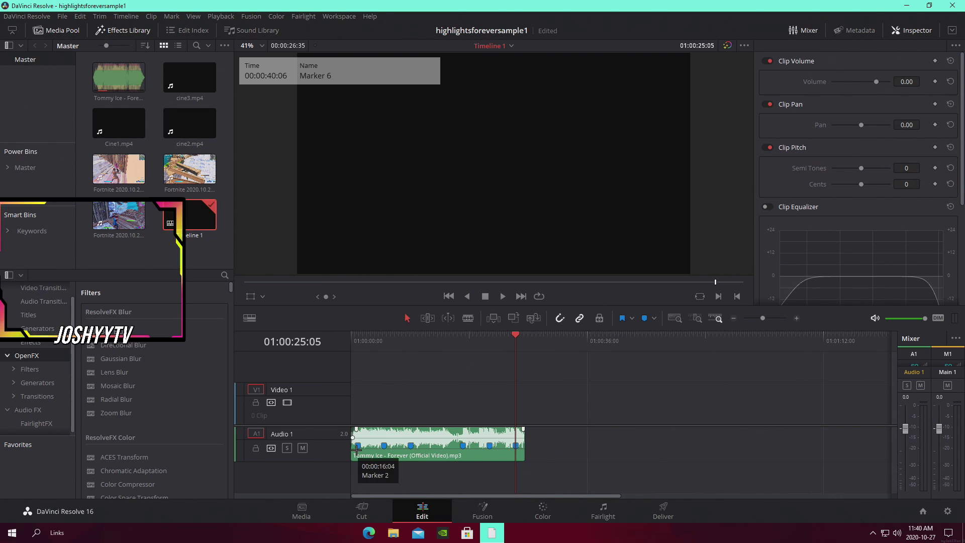
pyautogui.moveTo(378, 337); pyautogui.dragTo(355, 339)
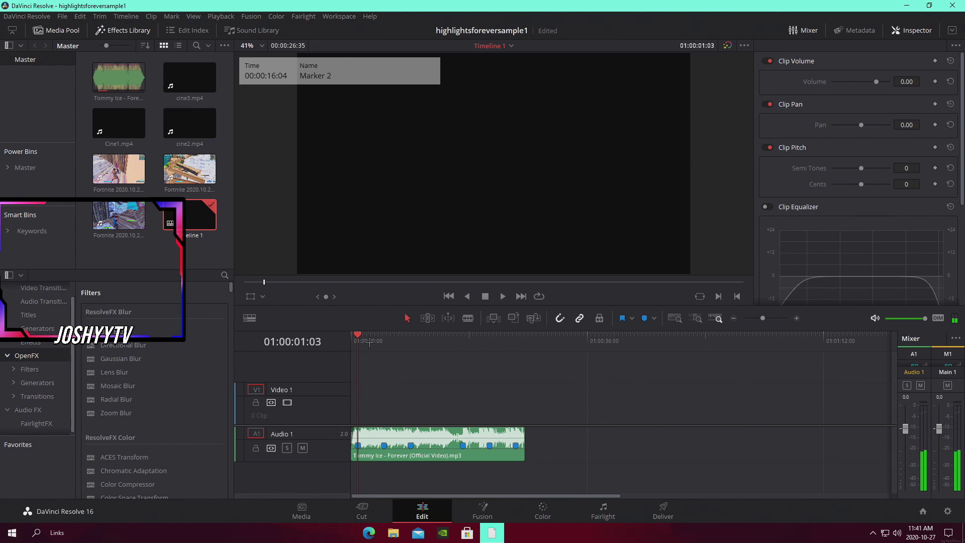
pyautogui.moveTo(755, 319); pyautogui.dragTo(771, 317)
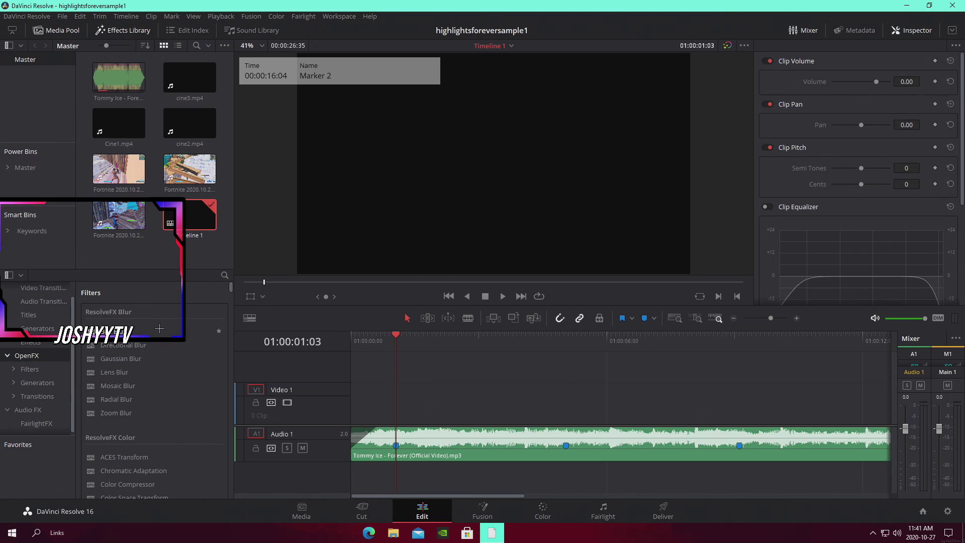
pyautogui.moveTo(450, 440); pyautogui.dragTo(451, 476)
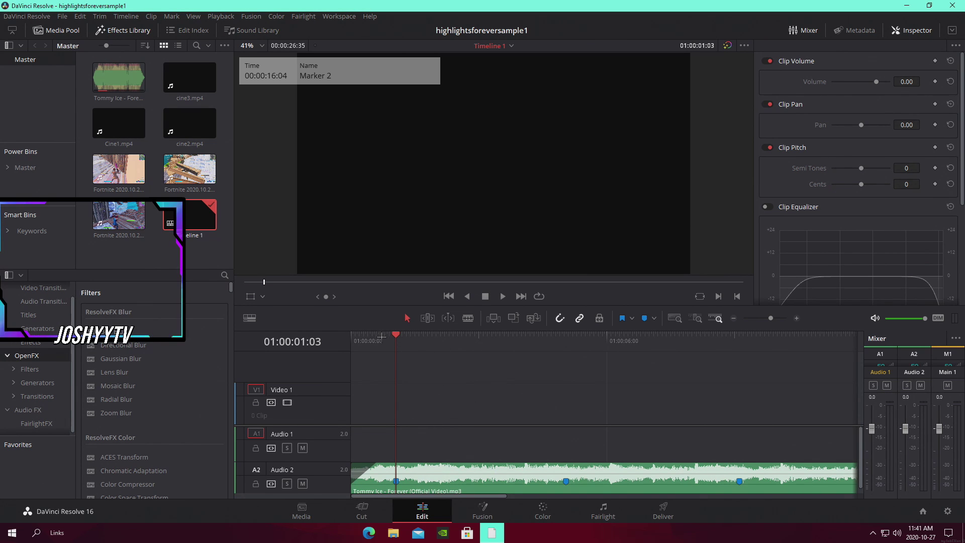
# Step: Play the song from the start with the monitoring volume lowered and save the project
pyautogui.moveTo(374, 346); pyautogui.dragTo(346, 347)
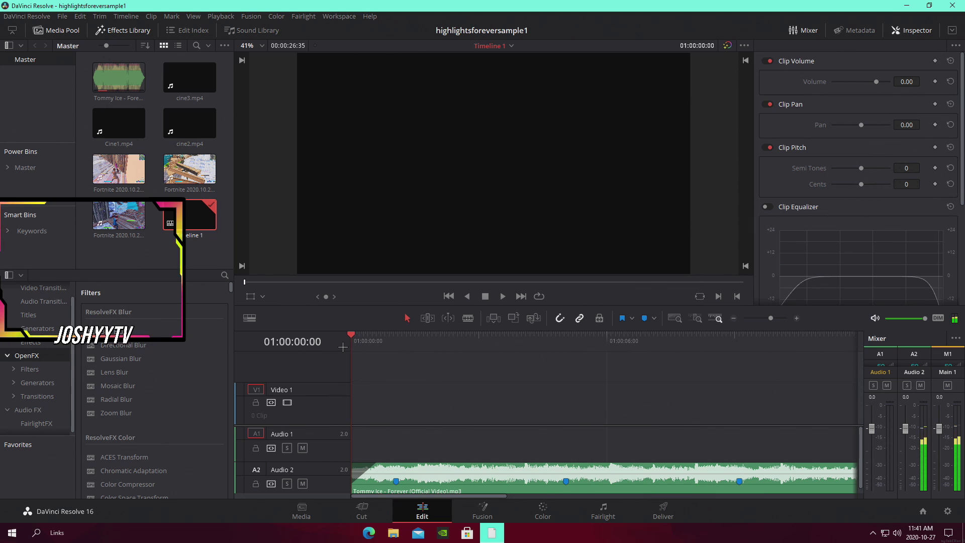
pyautogui.press('space')
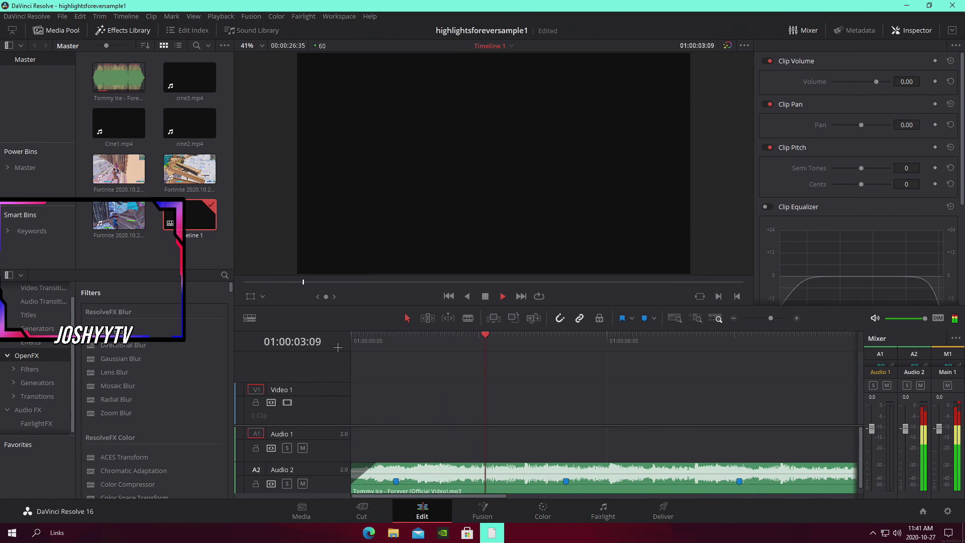
pyautogui.moveTo(924, 318); pyautogui.dragTo(911, 318)
pyautogui.hotkey('ctrl', 's')
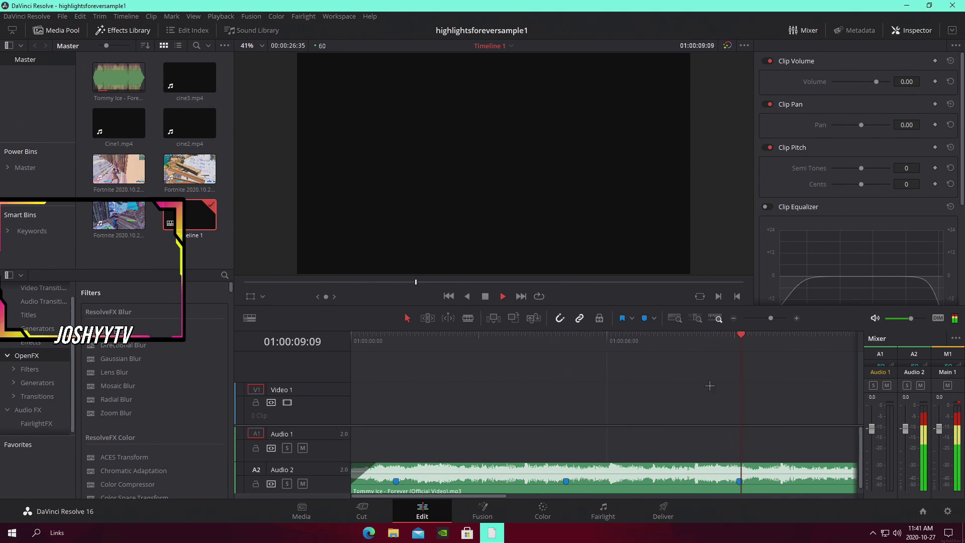
pyautogui.moveTo(772, 317); pyautogui.dragTo(768, 318)
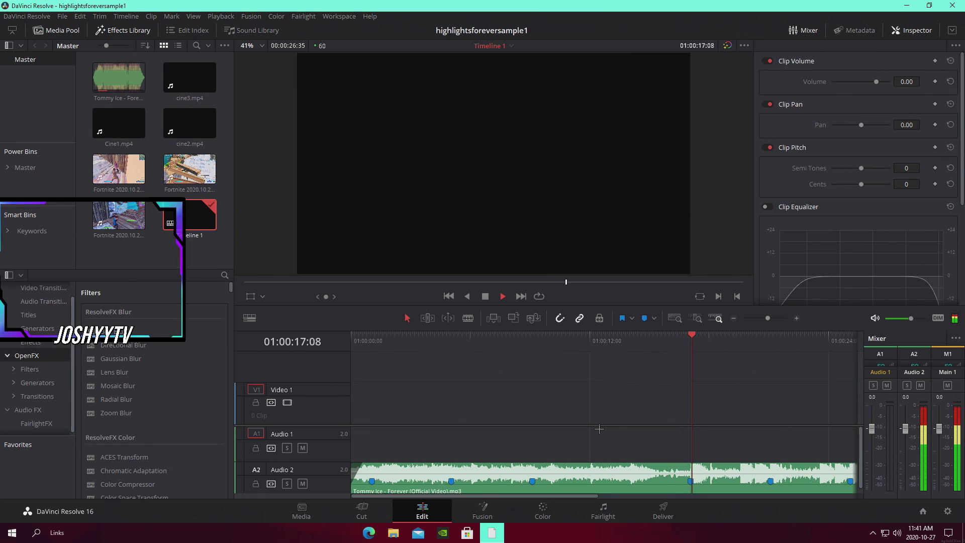
pyautogui.moveTo(767, 319); pyautogui.dragTo(765, 319)
# Step: Place Cine1.mp4 on the Video 1 track so it starts at the first song marker, 01:00:01:03
pyautogui.click(365, 342)
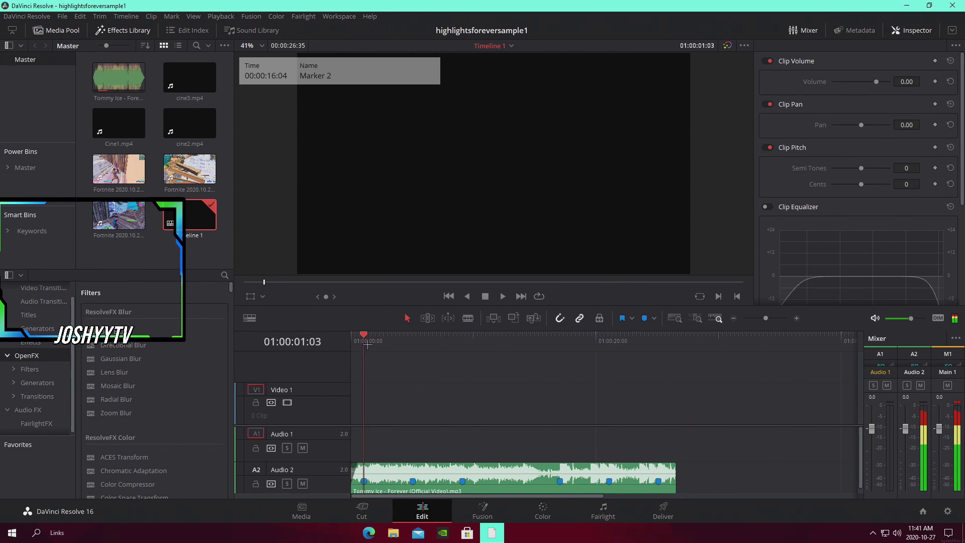
pyautogui.moveTo(765, 318); pyautogui.dragTo(770, 318)
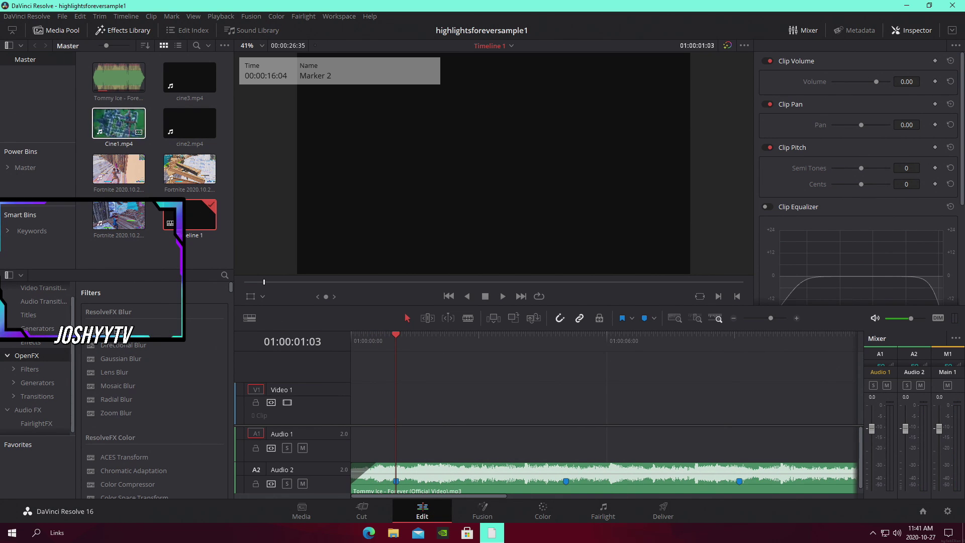
pyautogui.moveTo(120, 122)
pyautogui.mouseDown()
pyautogui.moveTo(166, 150)
pyautogui.moveTo(437, 408)
pyautogui.moveTo(400, 402)
pyautogui.moveTo(463, 406)
pyautogui.mouseUp()
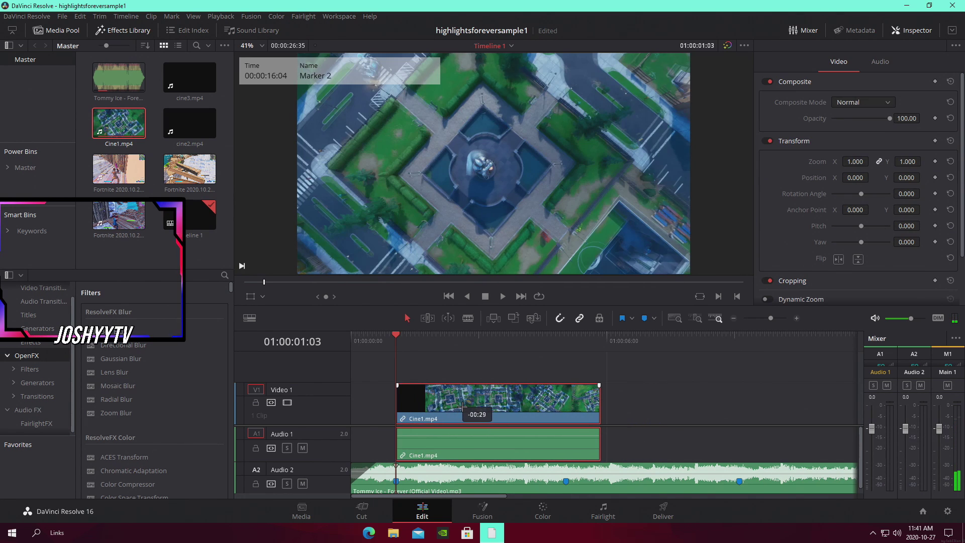
# Step: Play the timeline from just before Cine1.mp4 to check the clip against the song
pyautogui.click(667, 402)
pyautogui.click(388, 341)
pyautogui.press('space')
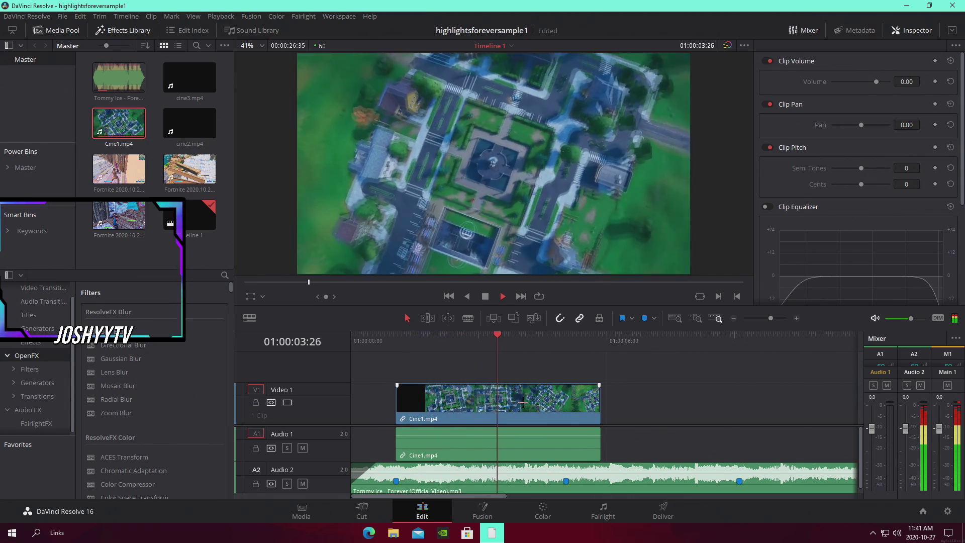
pyautogui.press('space')
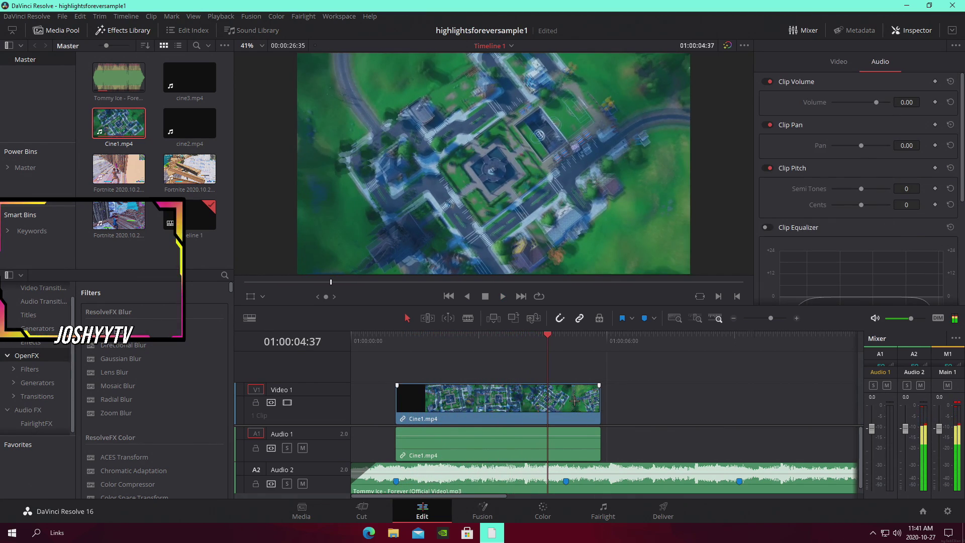
# Step: Show the retime controls on Cine1.mp4 and speed it up to 117% so it ends at the second song marker
pyautogui.rightClick(575, 400)
pyautogui.click(608, 225)
pyautogui.moveTo(596, 380); pyautogui.dragTo(564, 380)
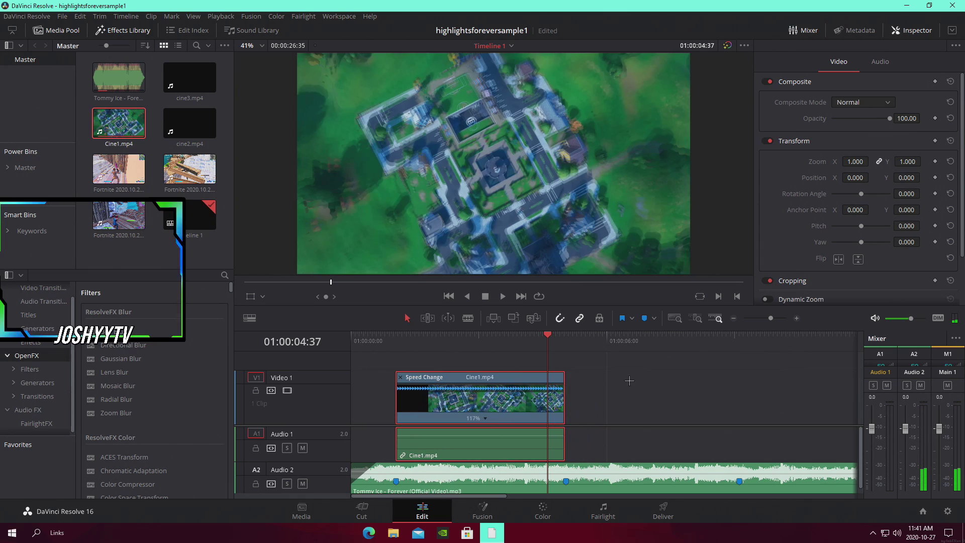
# Step: Play back the sped-up Cine1.mp4 past the second song marker and hide its retime controls
pyautogui.click(449, 343)
pyautogui.press('space')
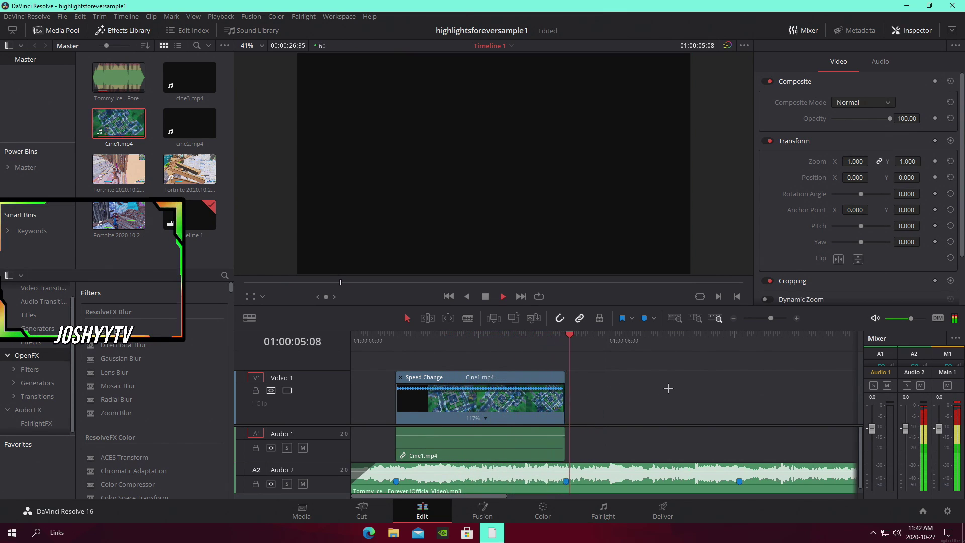
pyautogui.press('space')
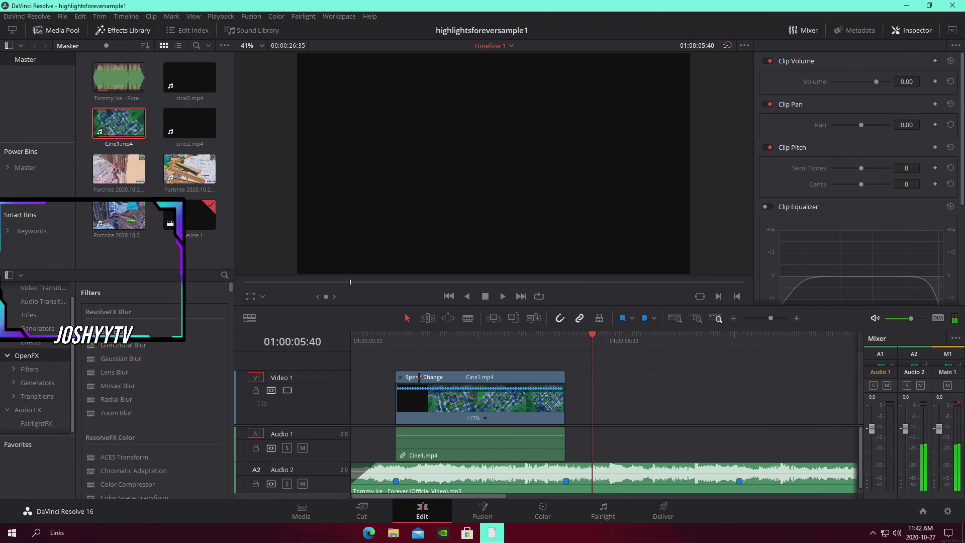
pyautogui.click(400, 377)
# Step: Place cine2.mp4 directly after Cine1.mp4, starting at the second song marker, 01:00:05:02
pyautogui.click(568, 340)
pyautogui.moveTo(563, 353)
pyautogui.mouseDown()
pyautogui.moveTo(396, 360)
pyautogui.moveTo(563, 411)
pyautogui.mouseUp()
pyautogui.moveTo(184, 122); pyautogui.dragTo(646, 408)
# Step: Show the retime controls on cine2.mp4 and speed it up to 180% so it ends at the third song marker
pyautogui.rightClick(647, 408)
pyautogui.click(684, 219)
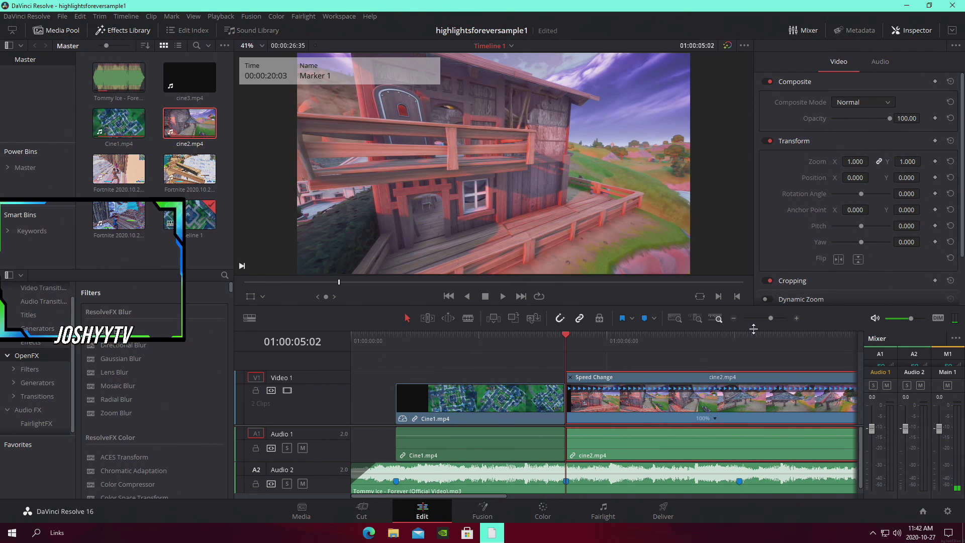
pyautogui.click(766, 318)
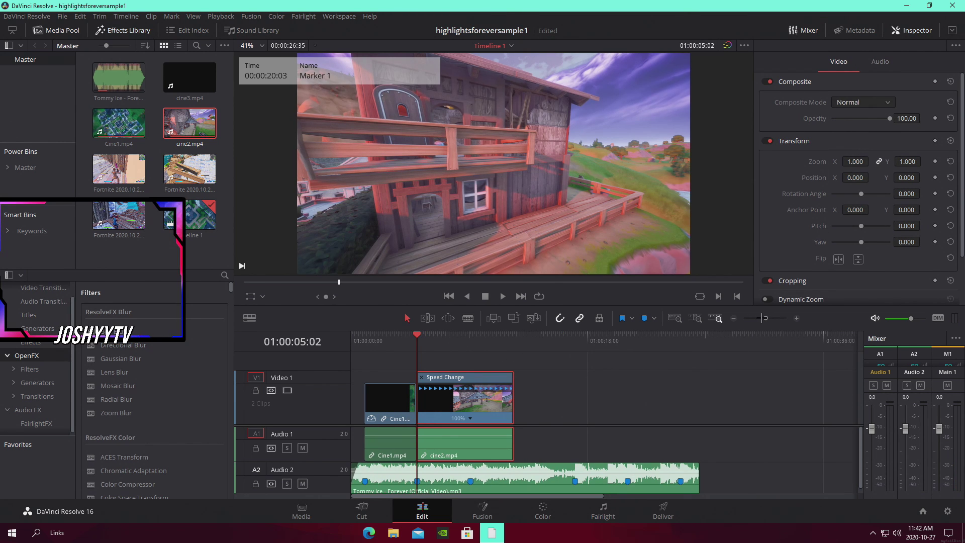
pyautogui.moveTo(762, 317); pyautogui.dragTo(771, 319)
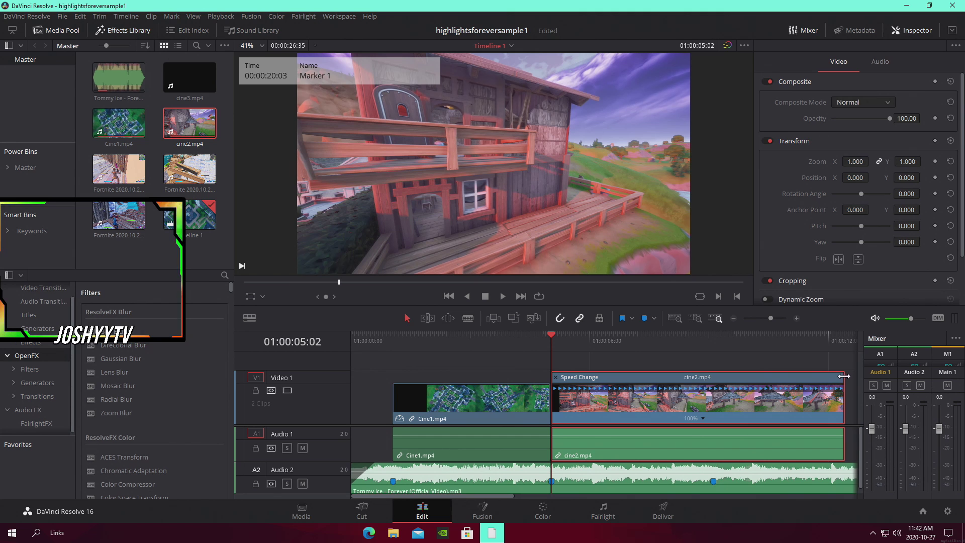
pyautogui.moveTo(843, 376); pyautogui.dragTo(712, 377)
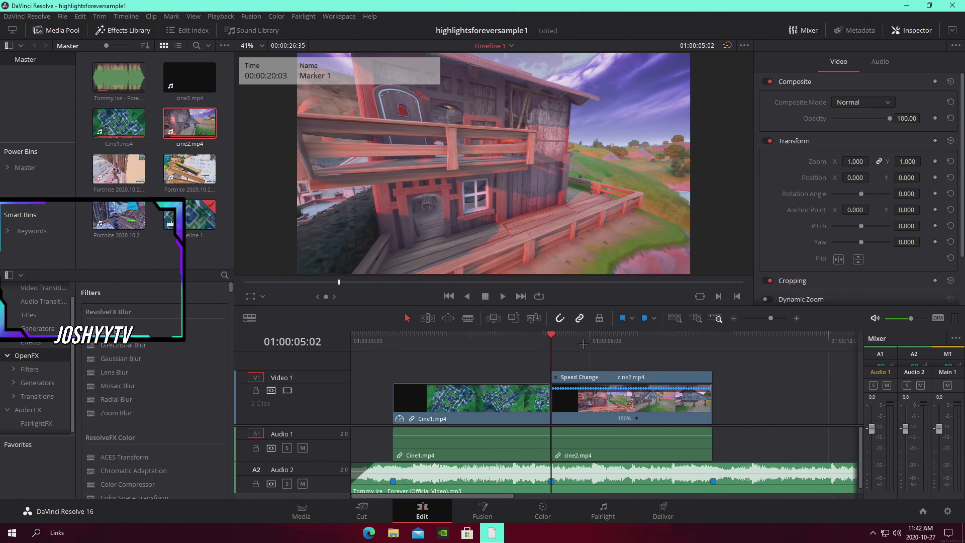
# Step: Play back the sped-up cine2.mp4, move the playhead to the third song marker and save the project
pyautogui.press('space')
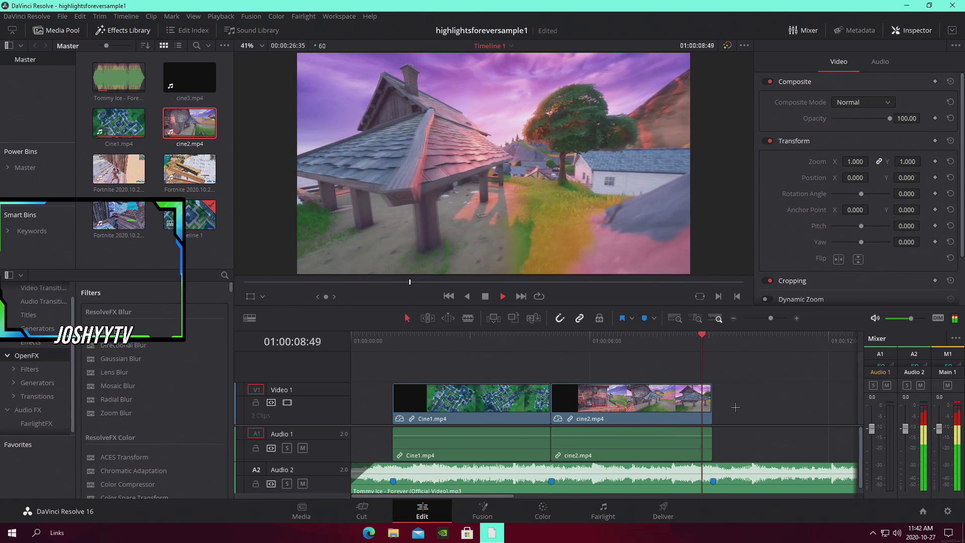
pyautogui.click(711, 347)
pyautogui.hotkey('ctrl', 's')
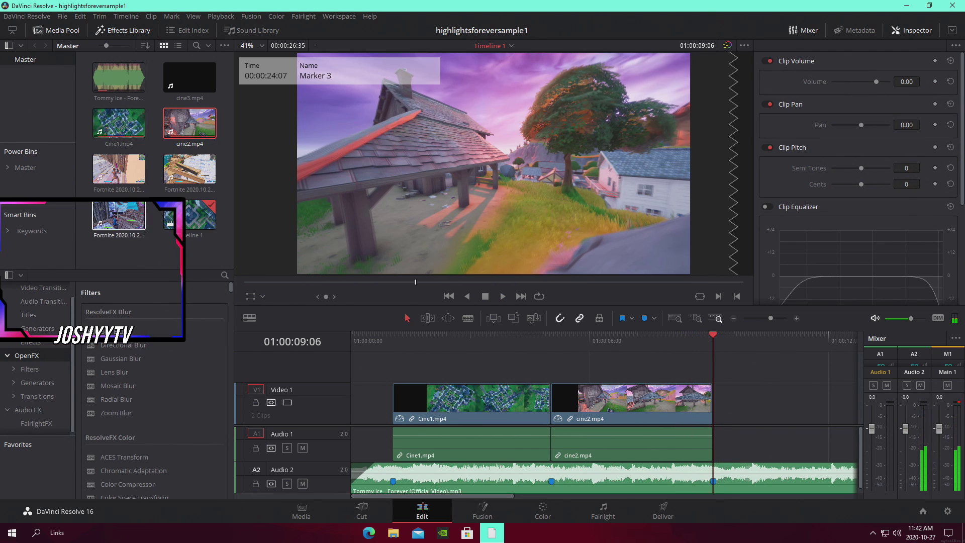
# Step: Place cine3.mp4 directly after cine2.mp4, starting at the third song marker, 01:00:09:06, and play it
pyautogui.moveTo(189, 78); pyautogui.dragTo(746, 411)
pyautogui.click(719, 408)
pyautogui.press('space')
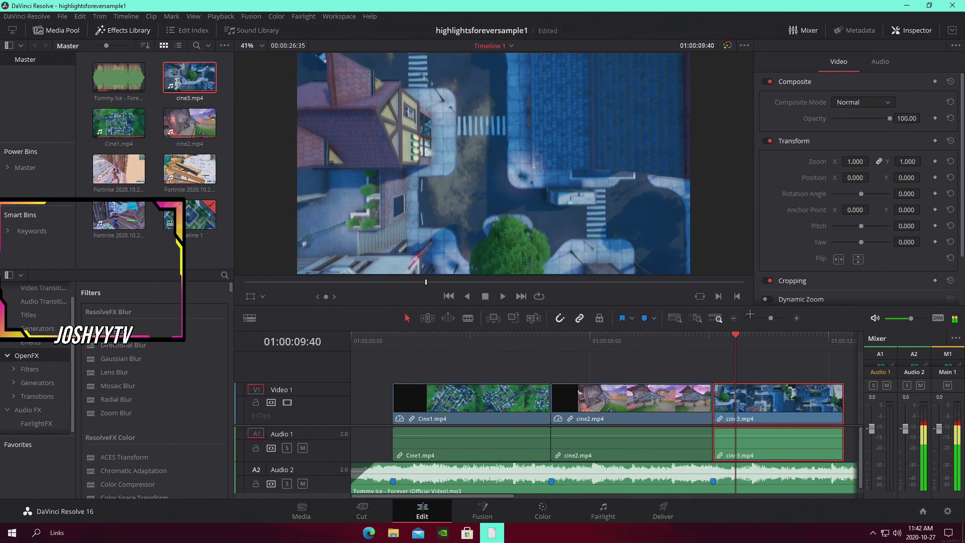
pyautogui.moveTo(770, 318); pyautogui.dragTo(771, 317)
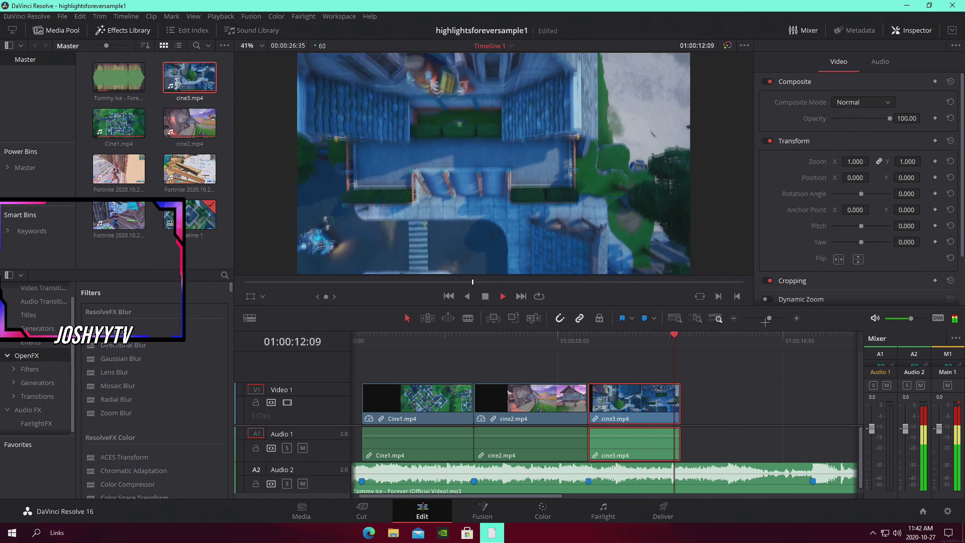
# Step: Extend the end of cine3.mp4 to about 01:00:13:02 while keeping its start at the third song marker
pyautogui.moveTo(679, 406); pyautogui.dragTo(723, 403)
pyautogui.moveTo(632, 407); pyautogui.dragTo(648, 408)
pyautogui.moveTo(608, 406); pyautogui.dragTo(596, 405)
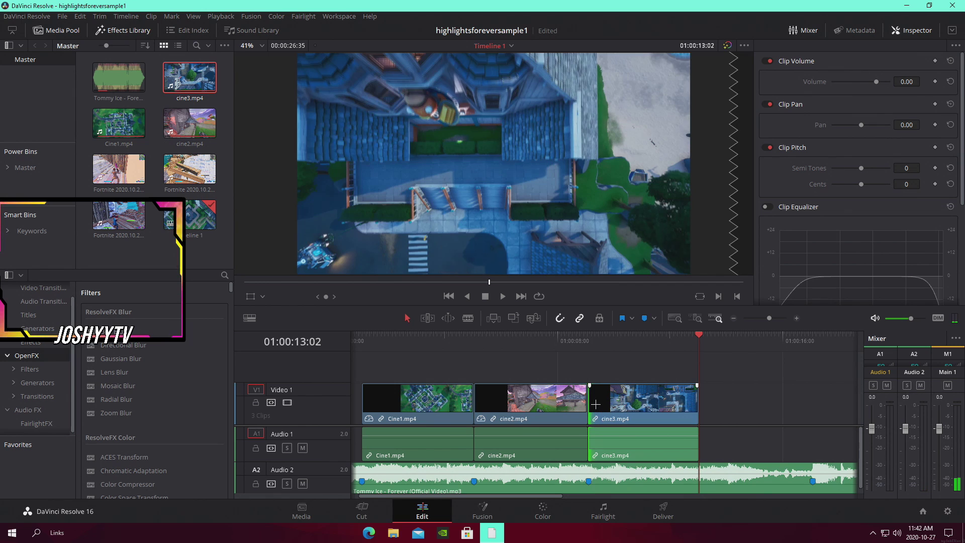
# Step: Play the extended cine3.mp4 from its start to check it against the song
pyautogui.click(589, 342)
pyautogui.press('space')
pyautogui.moveTo(769, 318); pyautogui.dragTo(770, 318)
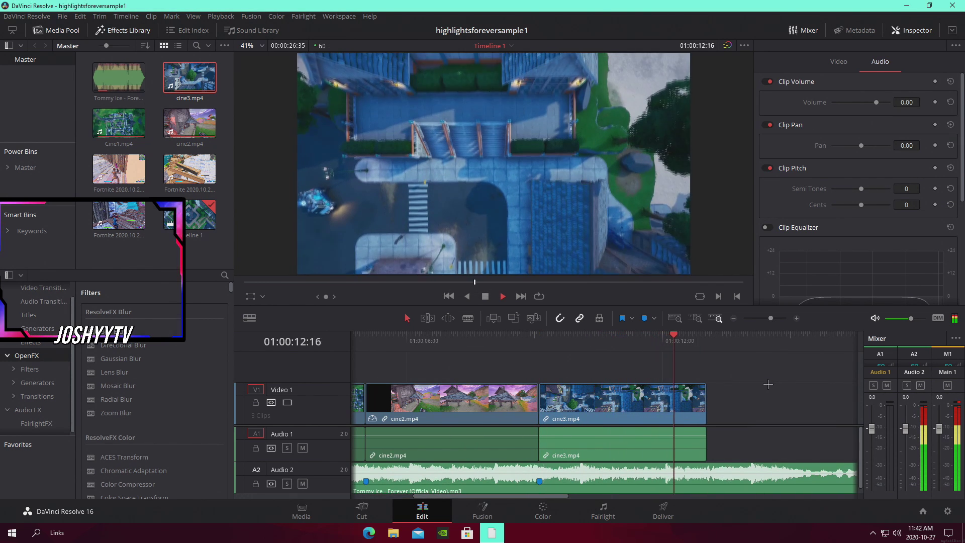
pyautogui.moveTo(771, 318); pyautogui.dragTo(767, 317)
pyautogui.press('space')
# Step: Play the three cinematic clips in sequence from the first song marker, 01:00:01:03
pyautogui.click(487, 344)
pyautogui.click(371, 343)
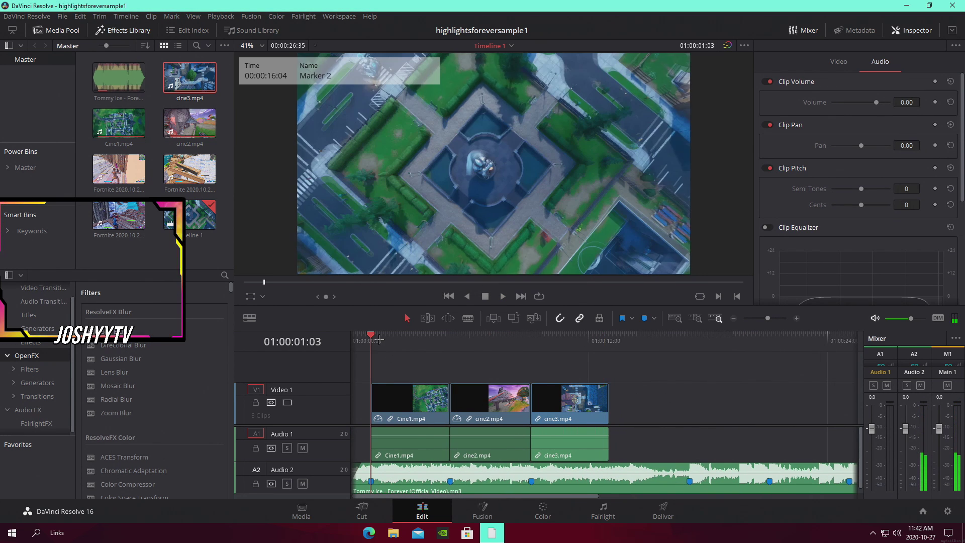
pyautogui.press('space')
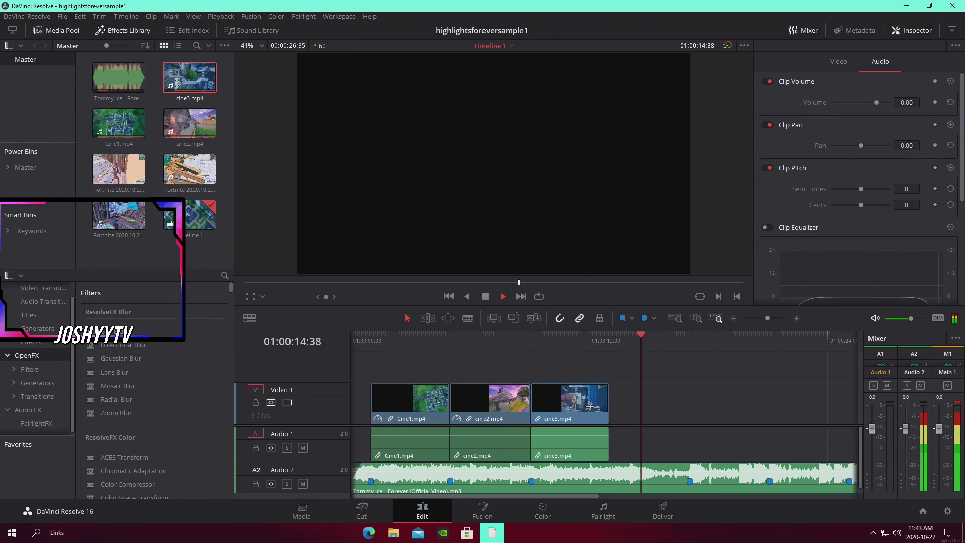
# Step: Add a Fusion Composition above Cine1.mp4 at 01:00:01:03 and trim it to end with that clip, 03:59 long
pyautogui.moveTo(455, 336); pyautogui.dragTo(371, 334)
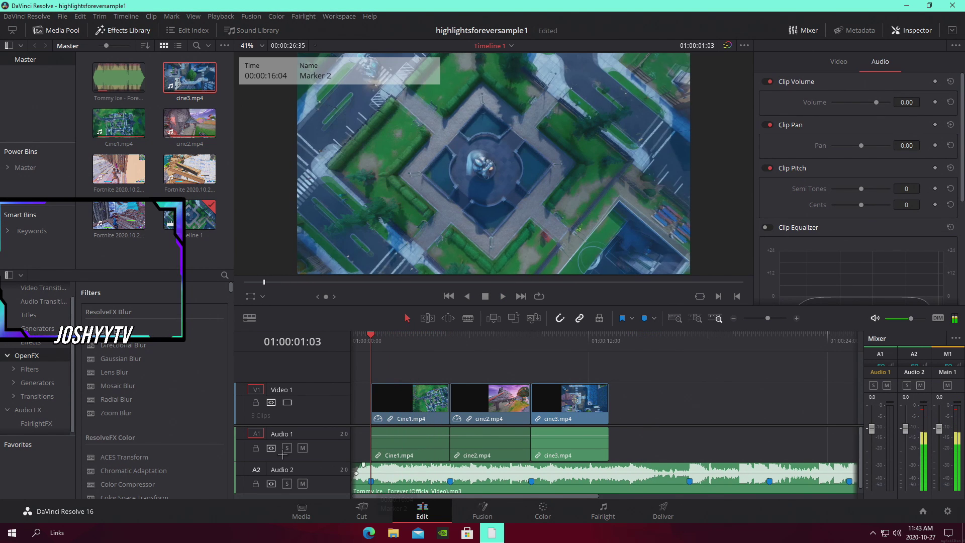
pyautogui.click(31, 342)
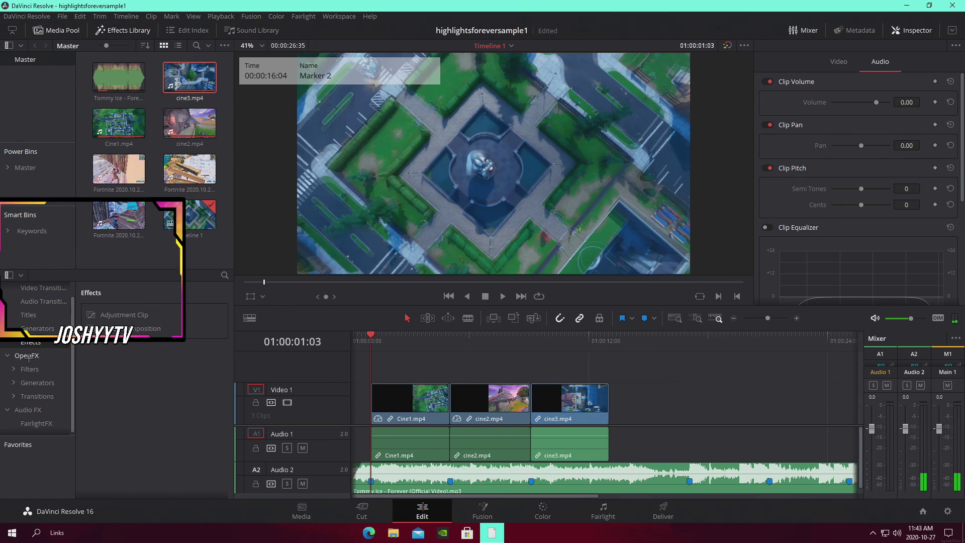
pyautogui.moveTo(336, 350); pyautogui.dragTo(388, 360)
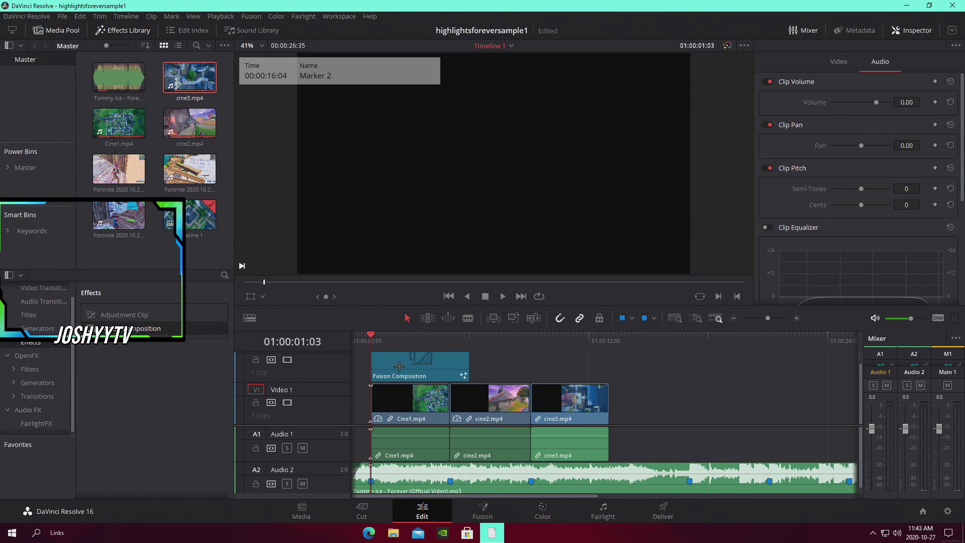
pyautogui.click(462, 376)
pyautogui.moveTo(467, 377); pyautogui.dragTo(449, 376)
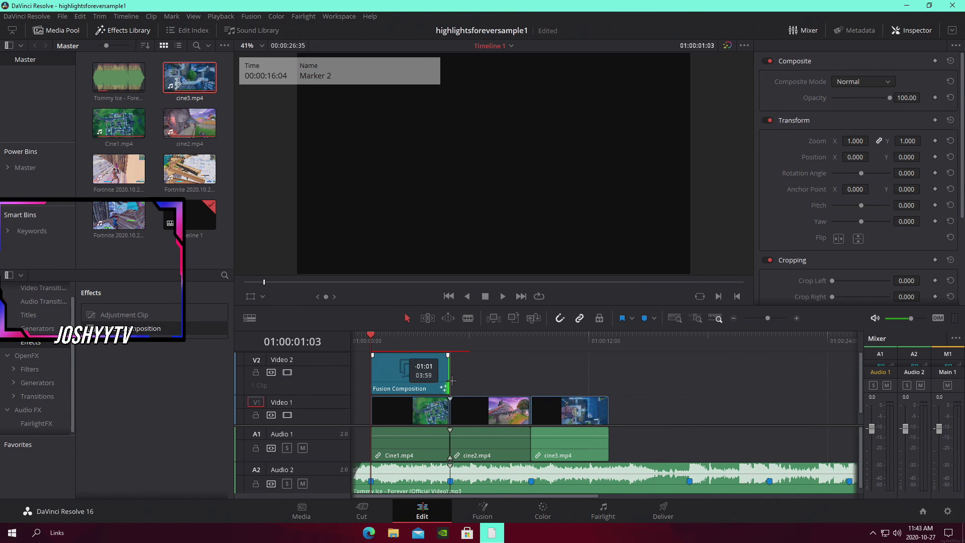
# Step: Set the playback proxy mode to Quarter Resolution
pyautogui.click(221, 16)
pyautogui.moveTo(247, 51)
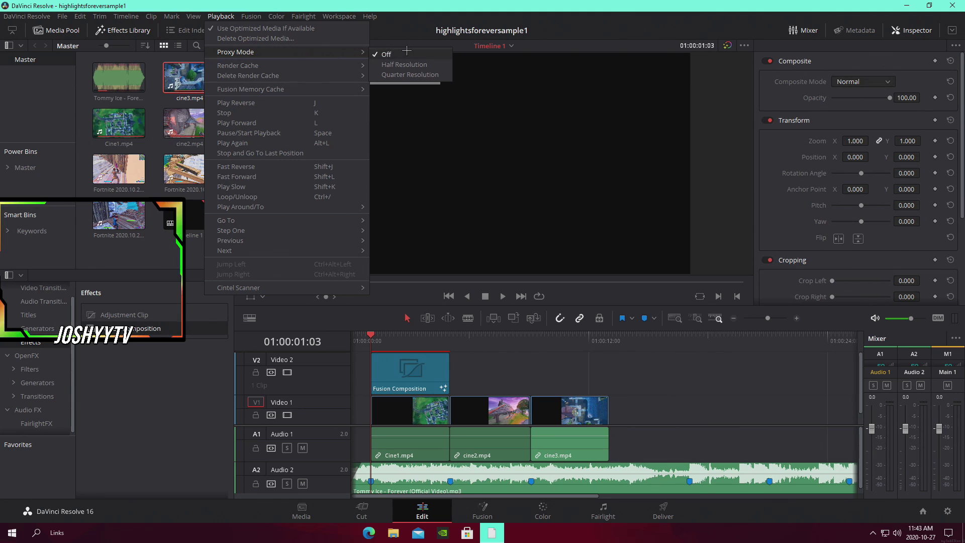
pyautogui.click(412, 74)
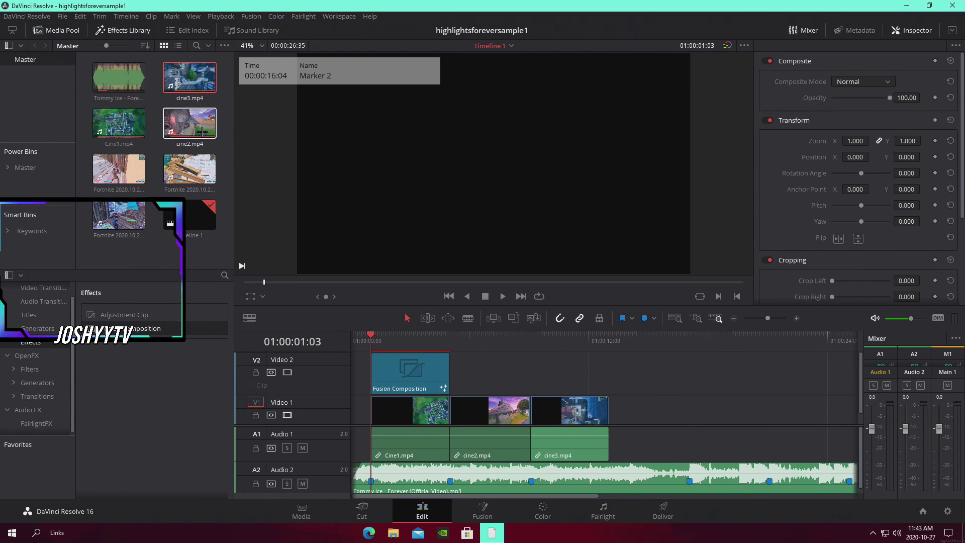
pyautogui.click(221, 16)
pyautogui.moveTo(280, 51)
pyautogui.click(510, 364)
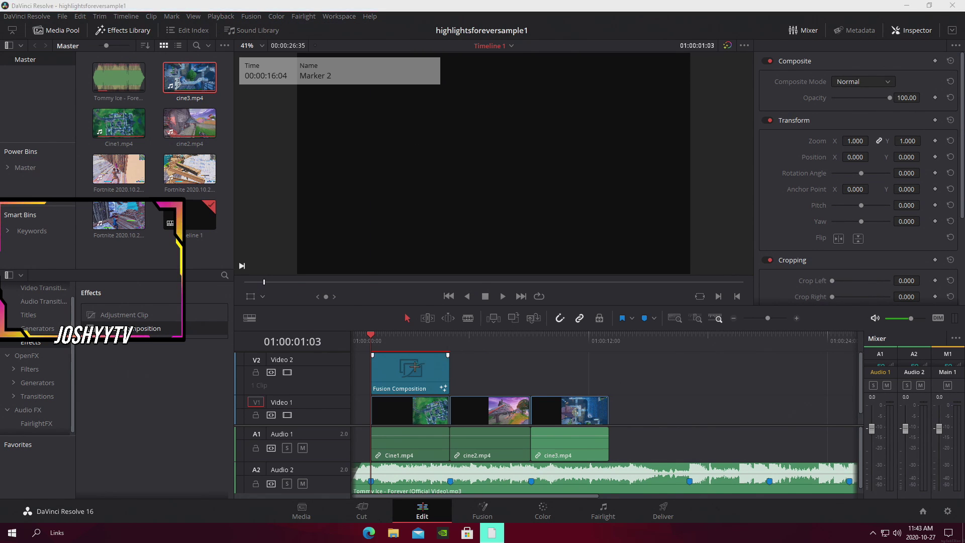
# Step: Play part of the Fusion Composition and return the playhead to its start, 01:00:01:03
pyautogui.click(402, 343)
pyautogui.press('space')
pyautogui.click(380, 344)
pyautogui.moveTo(380, 344); pyautogui.dragTo(368, 357)
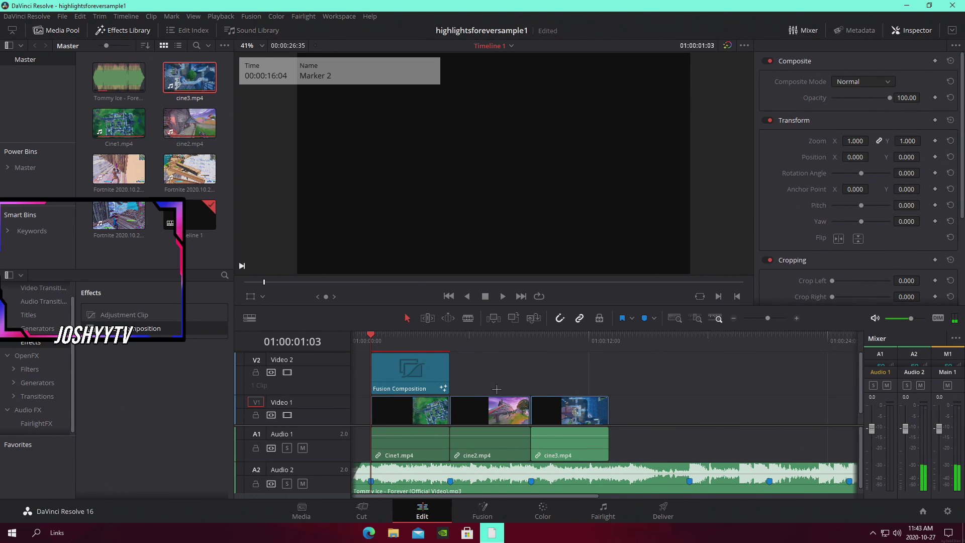
# Step: In the composition's Fusion node graph, load the drop-shadow text preset from Montage Music's Settings folder and connect its Merge1 node to MediaOut1
pyautogui.click(489, 505)
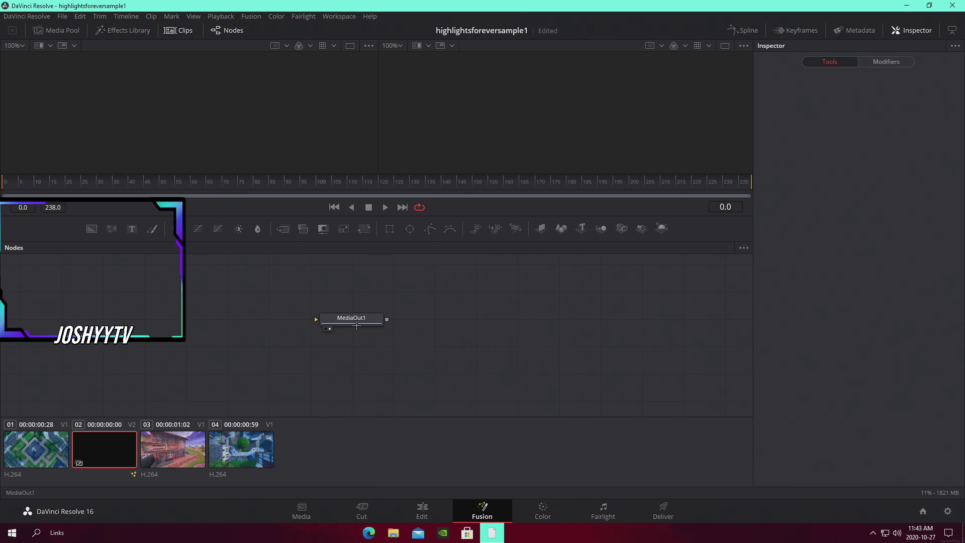
pyautogui.moveTo(356, 325); pyautogui.dragTo(473, 356)
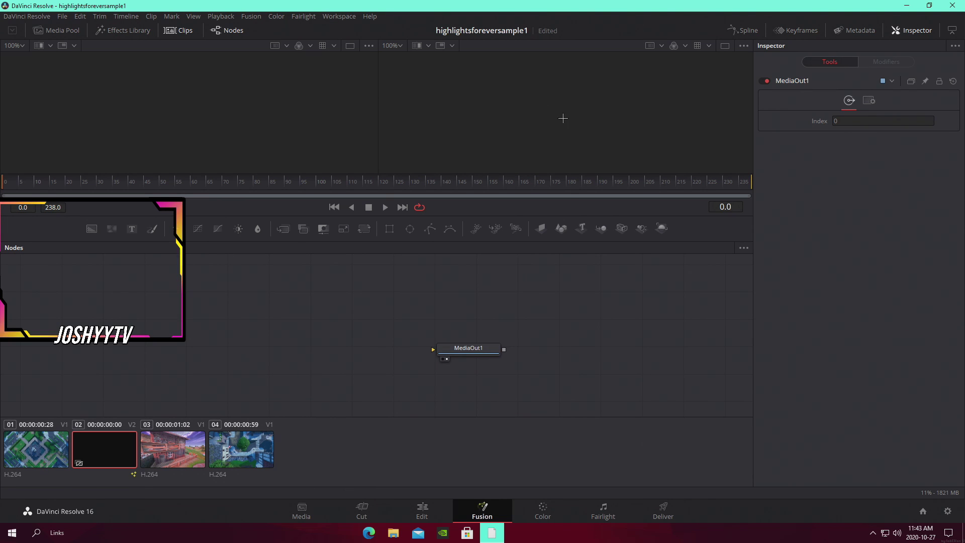
pyautogui.click(393, 532)
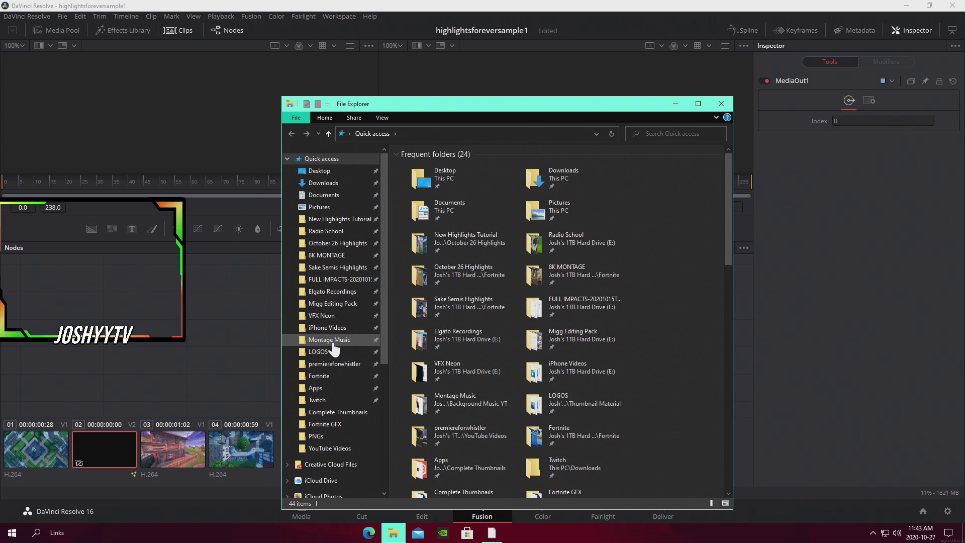
pyautogui.click(348, 340)
pyautogui.doubleClick(417, 164)
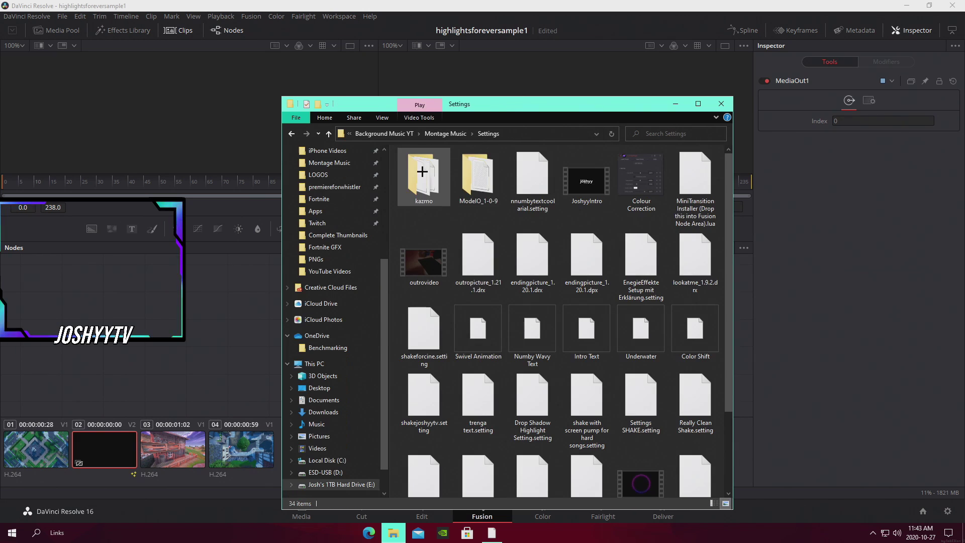
pyautogui.moveTo(532, 179); pyautogui.dragTo(241, 284)
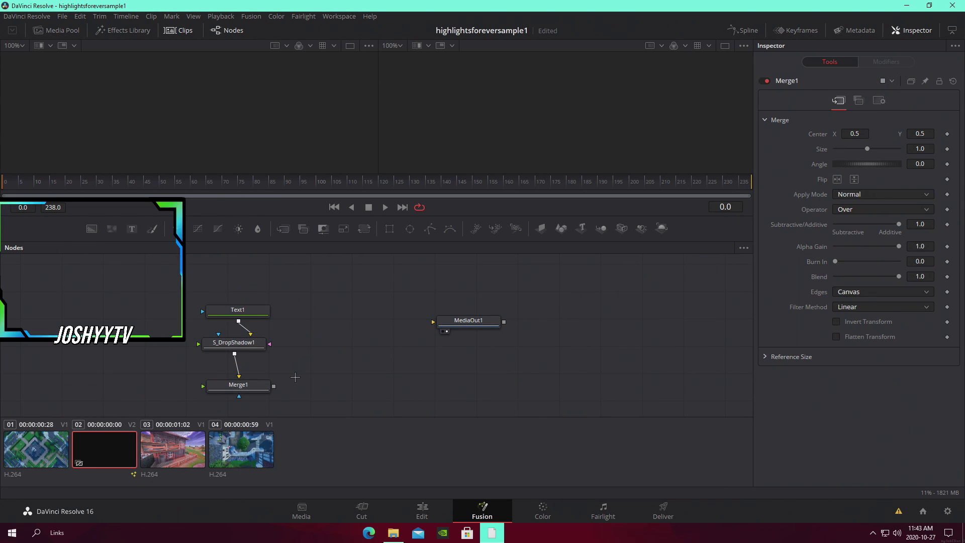
pyautogui.moveTo(457, 324); pyautogui.dragTo(358, 388)
pyautogui.moveTo(273, 386); pyautogui.dragTo(337, 386)
# Step: Replace the Text1 node's text with "what you will learn:"
pyautogui.click(238, 310)
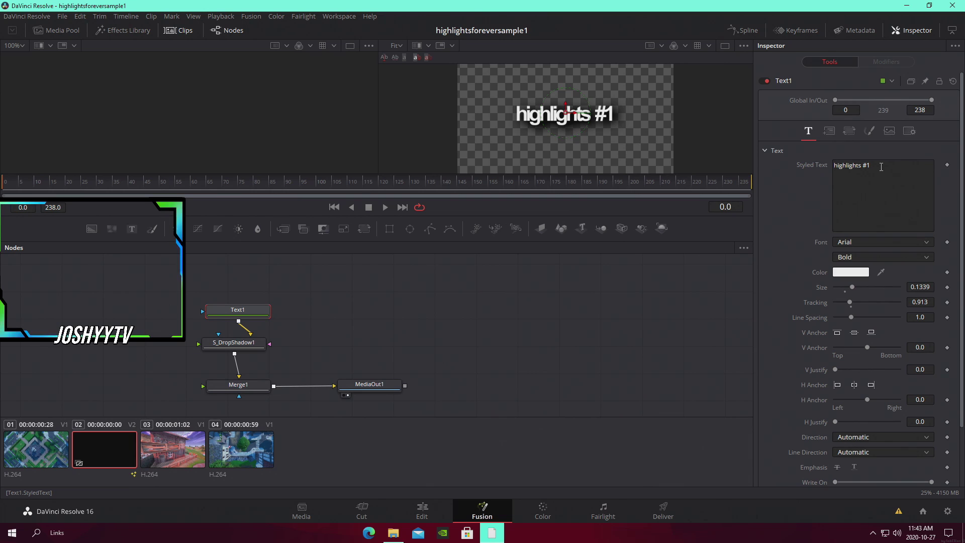
pyautogui.moveTo(889, 173); pyautogui.dragTo(813, 155)
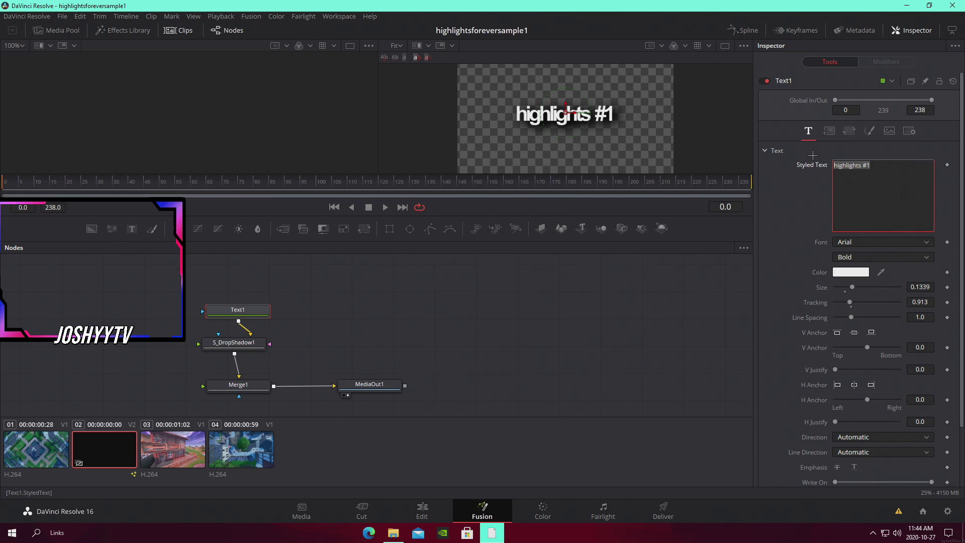
pyautogui.write('what')
pyautogui.write("ou'll")
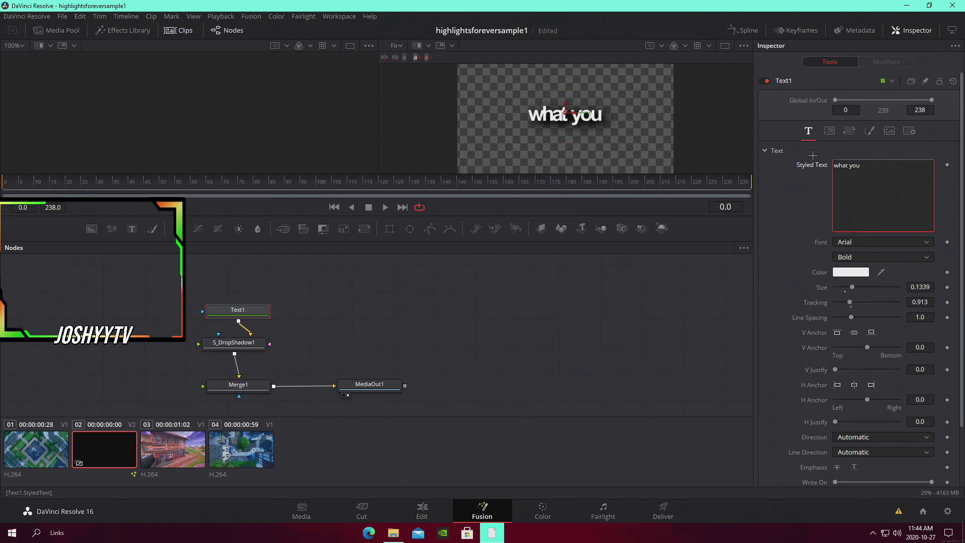
pyautogui.press('BackSpace')
pyautogui.press('BackSpace')
pyautogui.press('BackSpace')
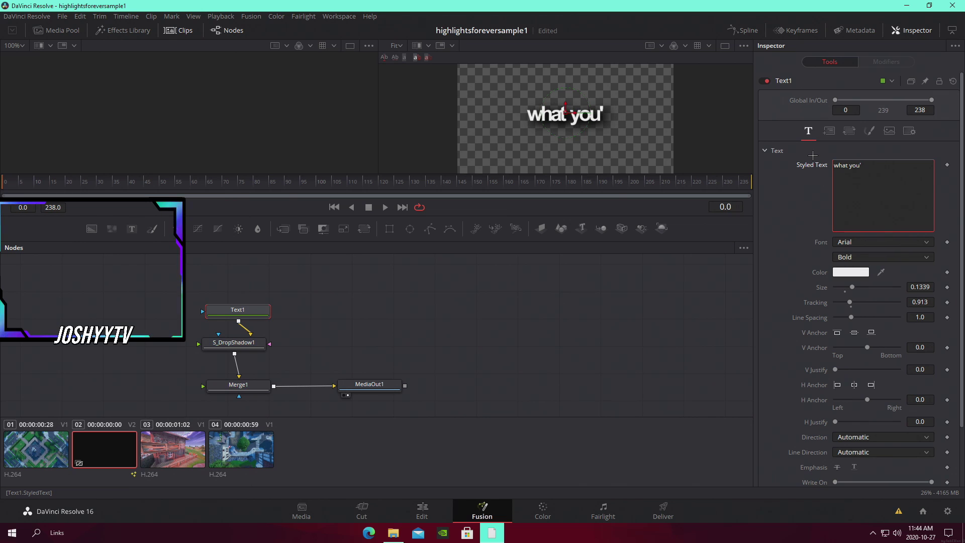
pyautogui.write('will learn:')
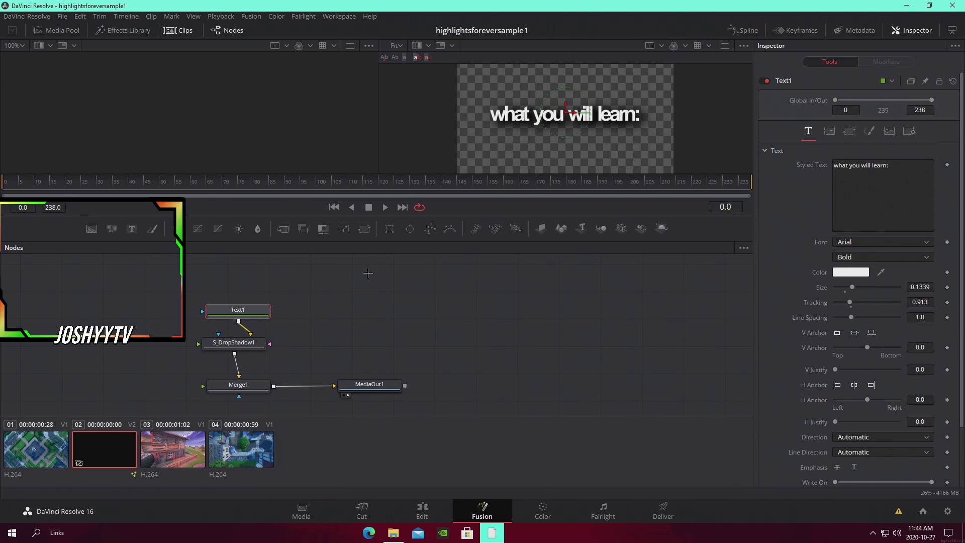
# Step: Keyframe Text1's Write On end value from 0.0 at frame 0 to 1.0 at frame 20
pyautogui.scroll(-3, 837, 329)
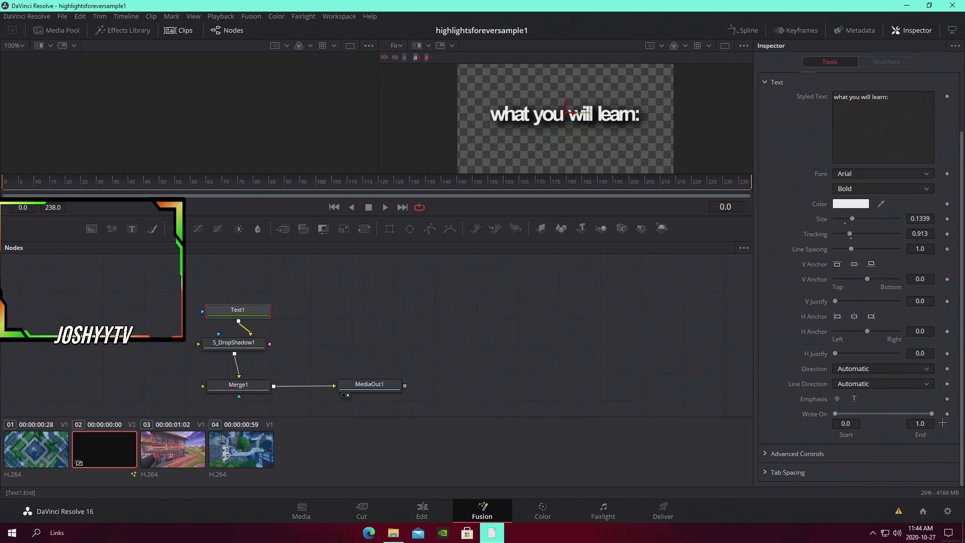
pyautogui.moveTo(930, 413); pyautogui.dragTo(827, 421)
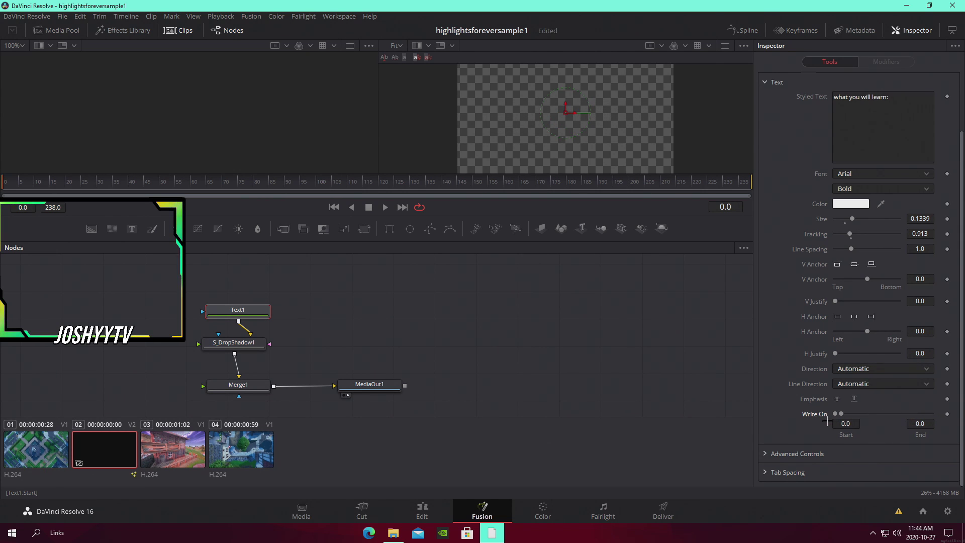
pyautogui.click(946, 413)
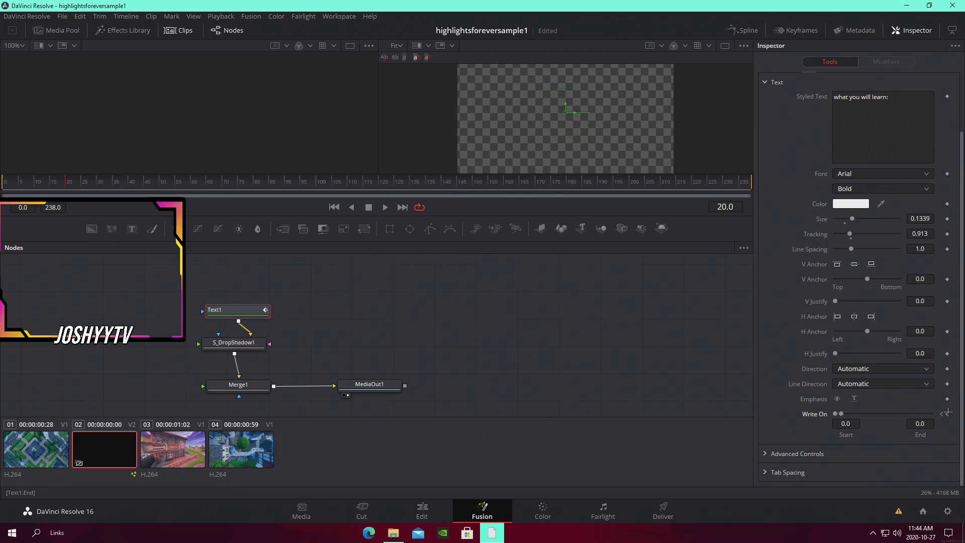
pyautogui.click(947, 413)
pyautogui.moveTo(842, 413); pyautogui.dragTo(934, 413)
# Step: Scrub through the write-on text animation and move to the composition's last frame, 238
pyautogui.click(26, 181)
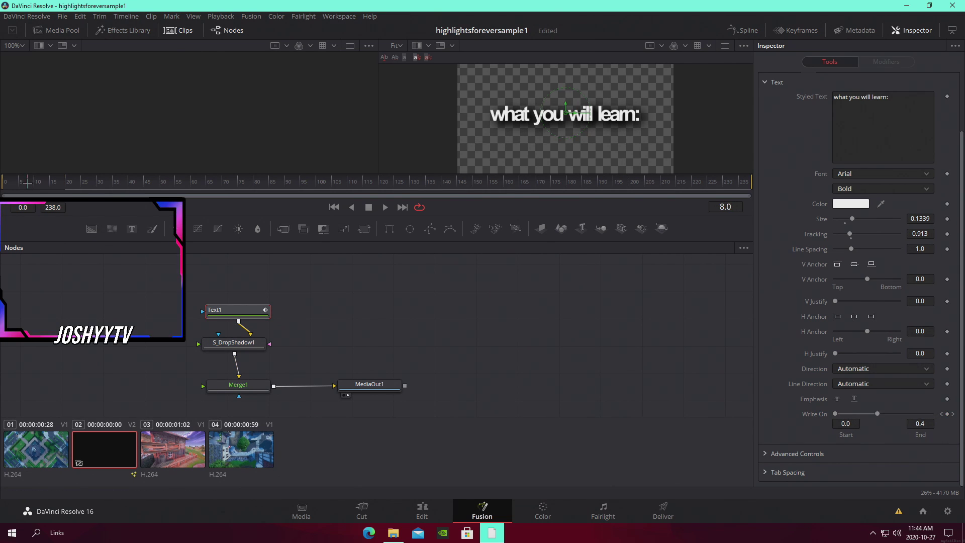
pyautogui.moveTo(27, 181); pyautogui.dragTo(754, 207)
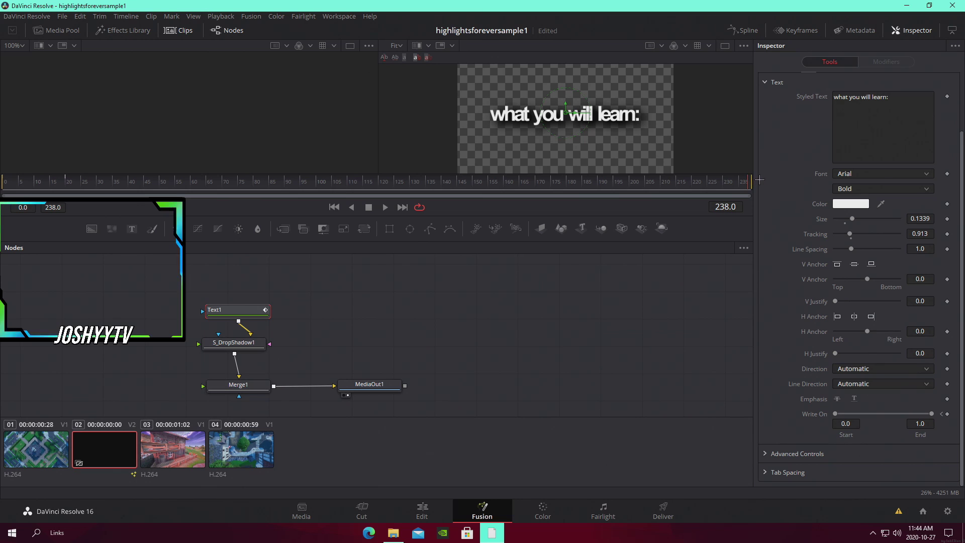
# Step: Keyframe Text1's Write On start value from 0.0 at frame 219 to 1.0 at frame 239
pyautogui.moveTo(750, 180); pyautogui.dragTo(751, 180)
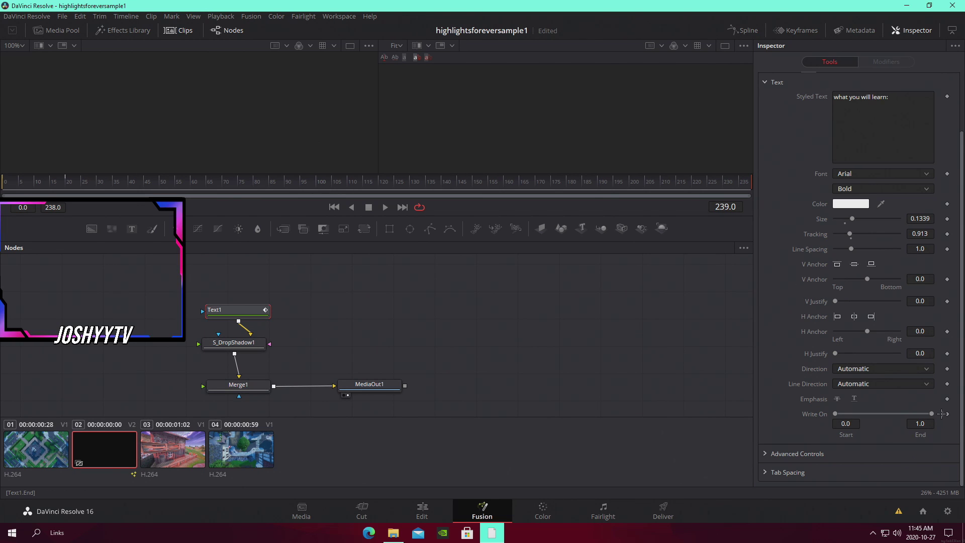
pyautogui.moveTo(835, 413); pyautogui.dragTo(951, 411)
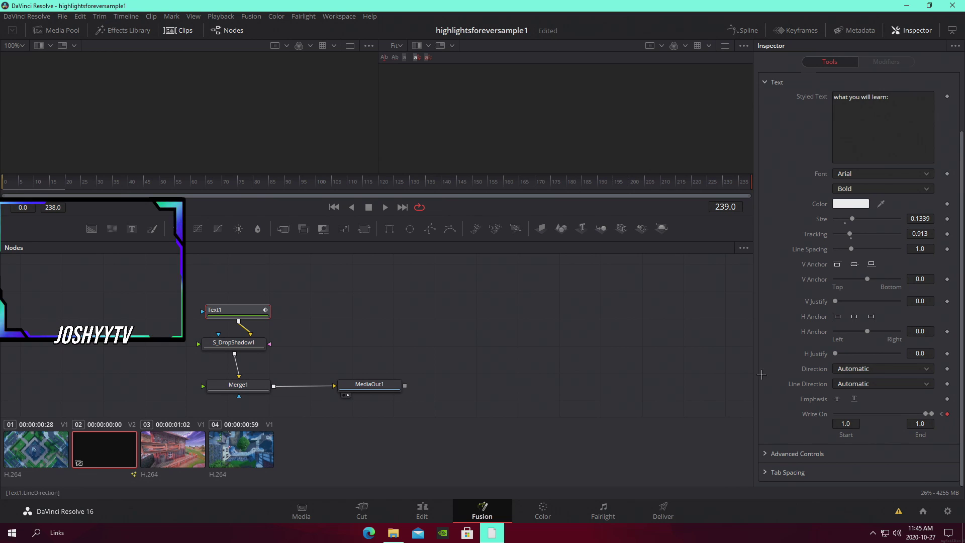
pyautogui.press('Left')
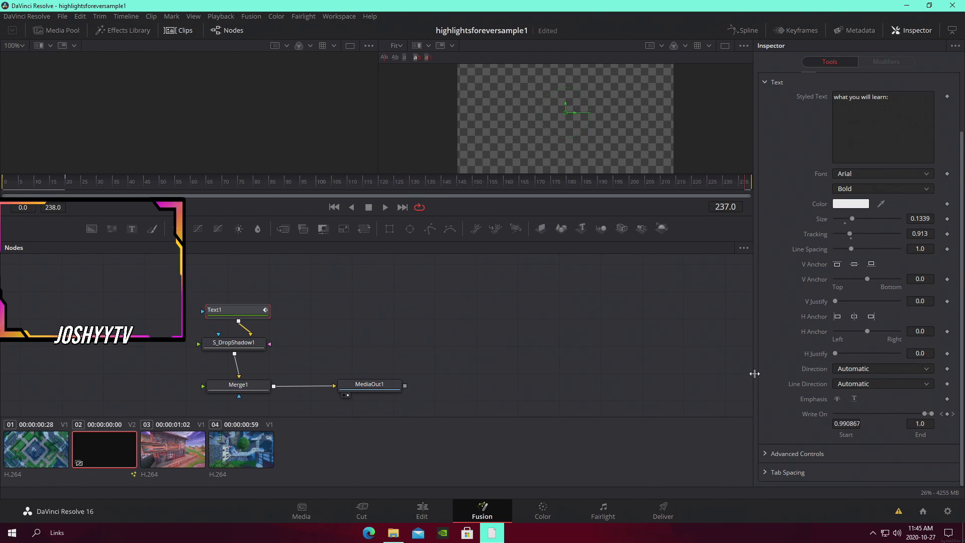
pyautogui.press('Left')
pyautogui.press('Left')
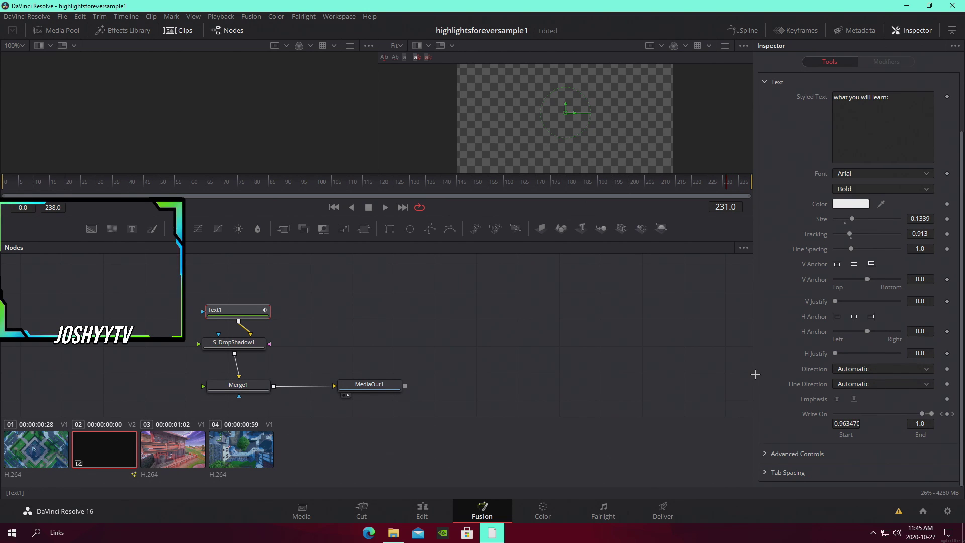
pyautogui.press('Left')
pyautogui.press('Left')
pyautogui.press('Left')
pyautogui.press('Left')
pyautogui.press('Left')
pyautogui.press('Left')
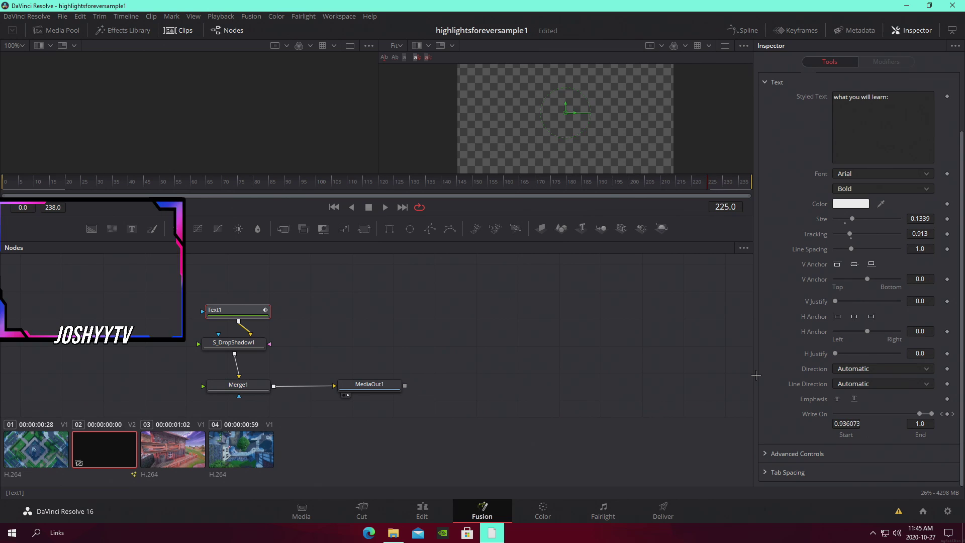
pyautogui.press('Left')
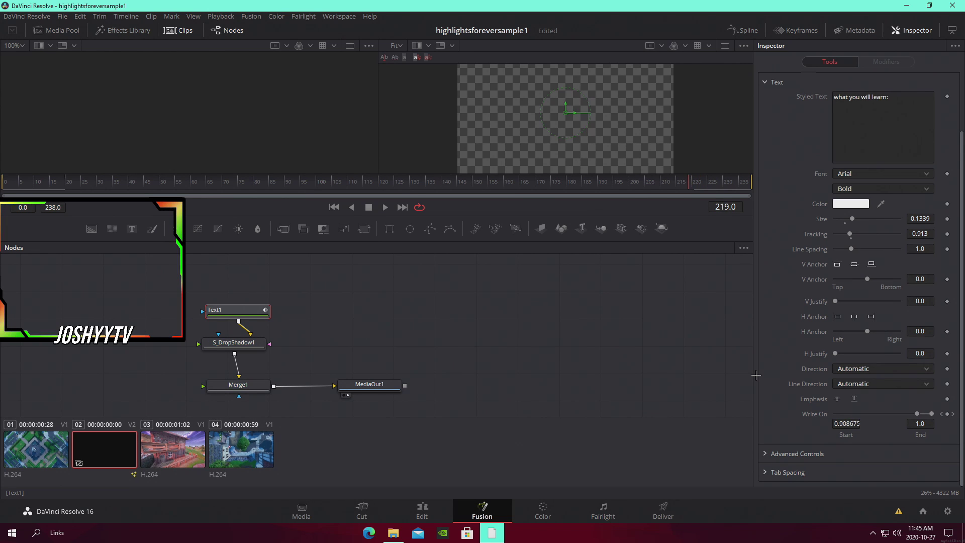
pyautogui.click(946, 413)
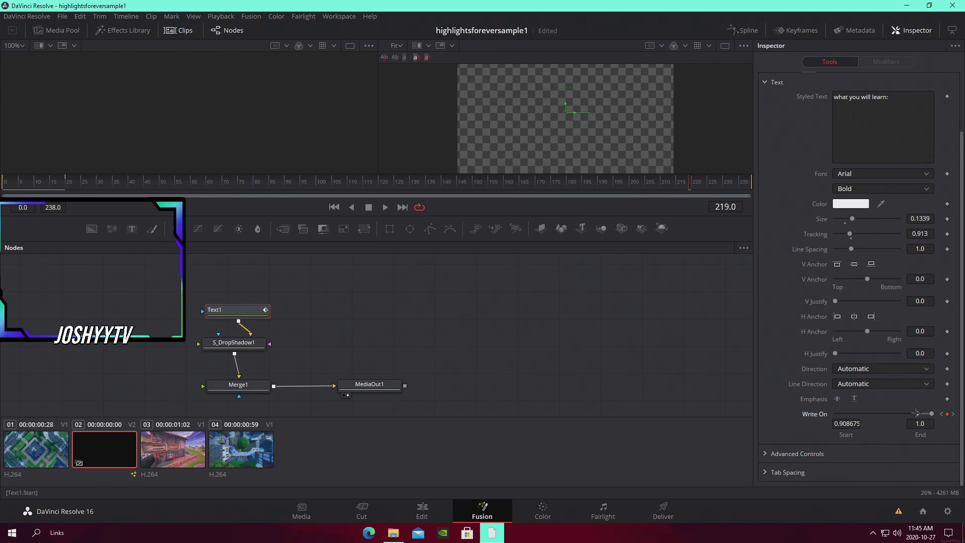
pyautogui.moveTo(916, 413); pyautogui.dragTo(835, 413)
# Step: Play the timeline from the title's start on the Edit page to check the write-on text, and save the project
pyautogui.click(422, 510)
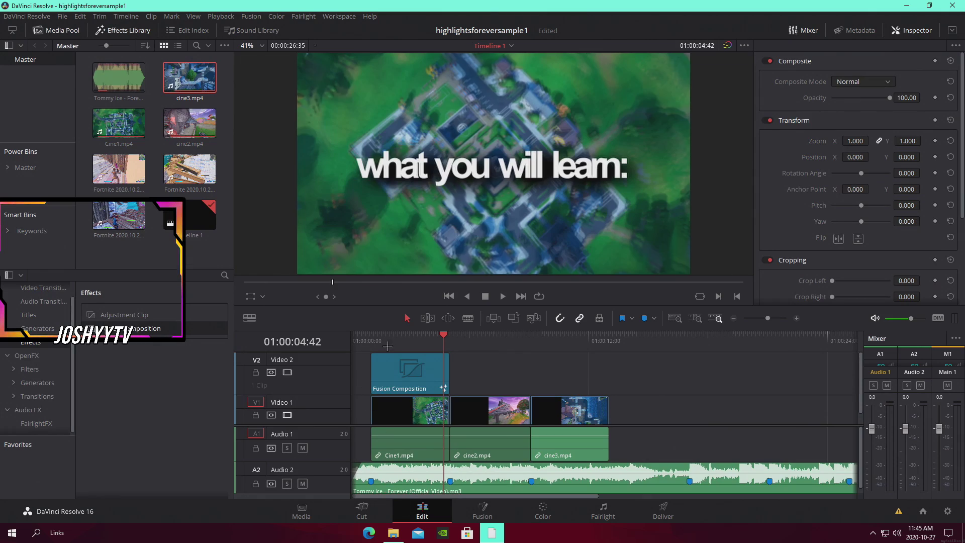
pyautogui.moveTo(393, 339); pyautogui.dragTo(367, 341)
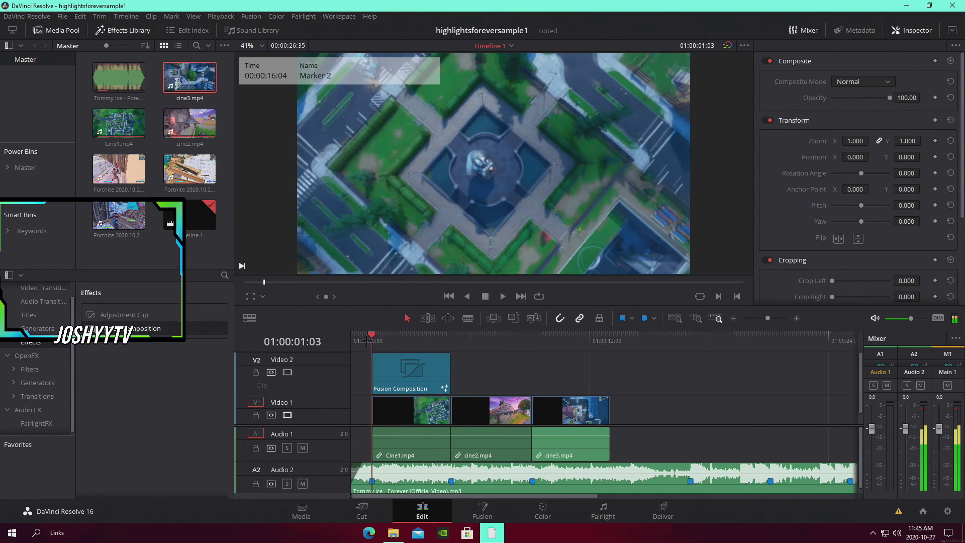
pyautogui.press('space')
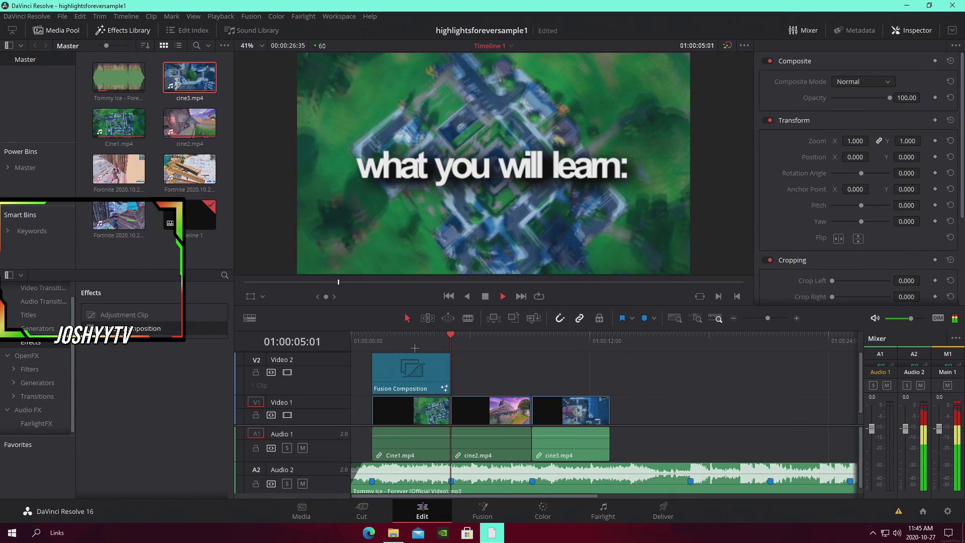
pyautogui.press('space')
pyautogui.moveTo(443, 341)
pyautogui.mouseDown()
pyautogui.moveTo(416, 341)
pyautogui.moveTo(450, 342)
pyautogui.moveTo(428, 334)
pyautogui.mouseUp()
pyautogui.press('space')
pyautogui.hotkey('ctrl', 's')
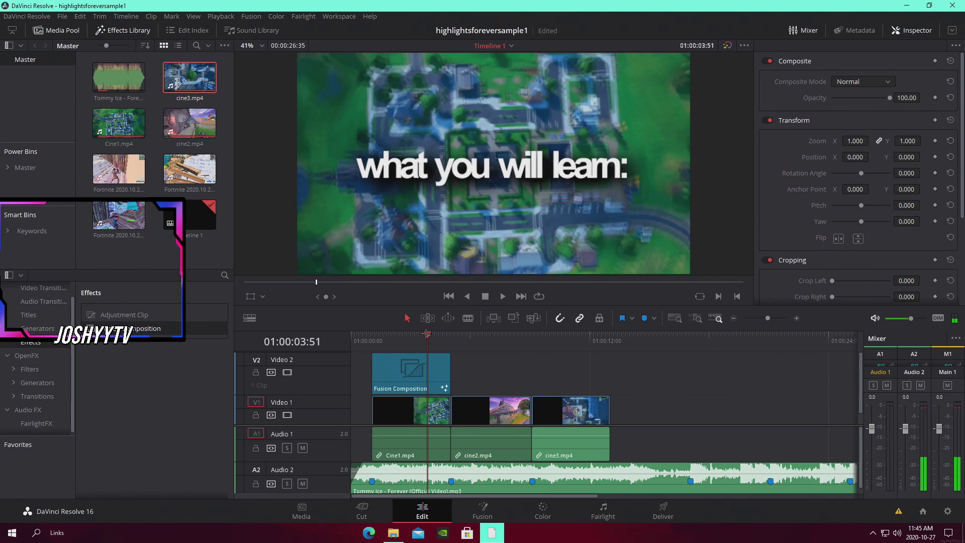
# Step: Review the composition's Text1 node settings in Fusion and return to the Edit page
pyautogui.rightClick(428, 357)
pyautogui.press('Escape')
pyautogui.click(459, 512)
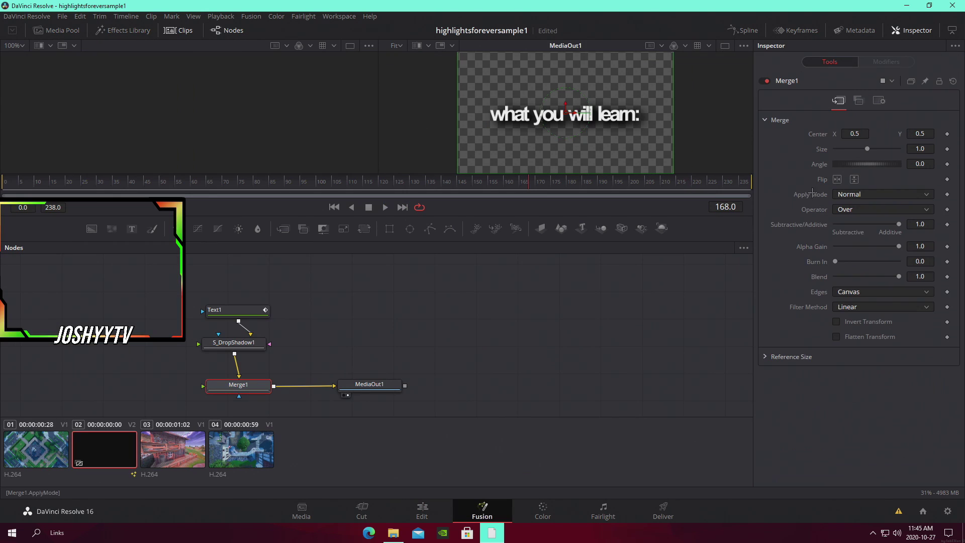
pyautogui.click(233, 311)
pyautogui.moveTo(926, 285); pyautogui.dragTo(819, 285)
pyautogui.click(413, 516)
# Step: Find the S_WarpWaves filter by searching for "warpwave" and apply it to the Fusion Composition clip on Video 2
pyautogui.moveTo(390, 336)
pyautogui.mouseDown()
pyautogui.moveTo(374, 335)
pyautogui.moveTo(415, 338)
pyautogui.moveTo(377, 336)
pyautogui.mouseUp()
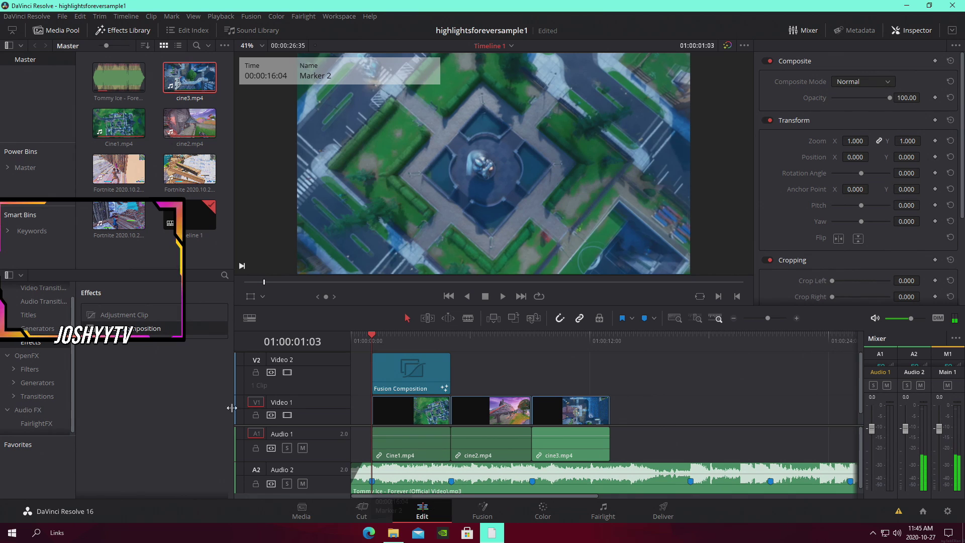
pyautogui.click(39, 355)
pyautogui.click(224, 275)
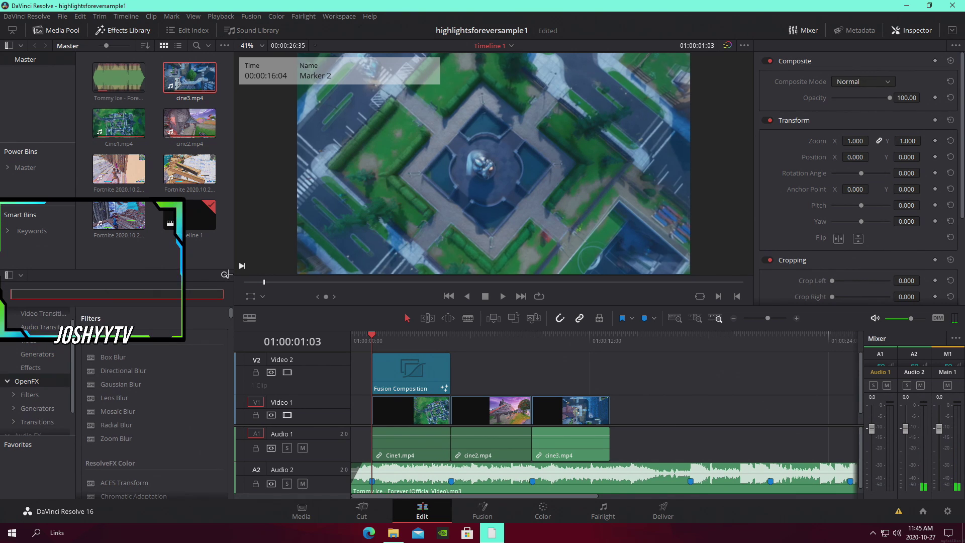
pyautogui.write('warpwave')
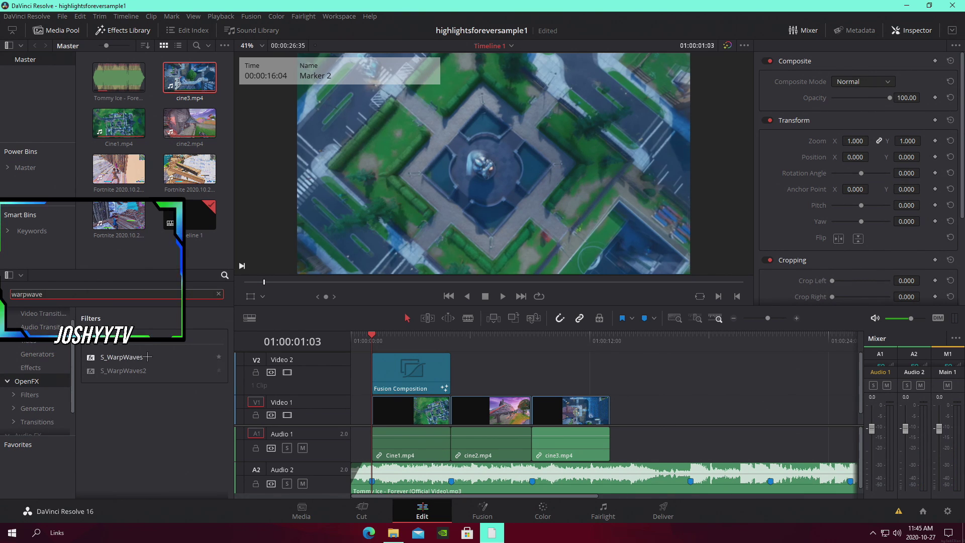
pyautogui.moveTo(148, 356); pyautogui.dragTo(399, 344)
# Step: Set the S_WarpWaves effect's amplitude to 0.010 and its frequency to 0.75
pyautogui.click(879, 62)
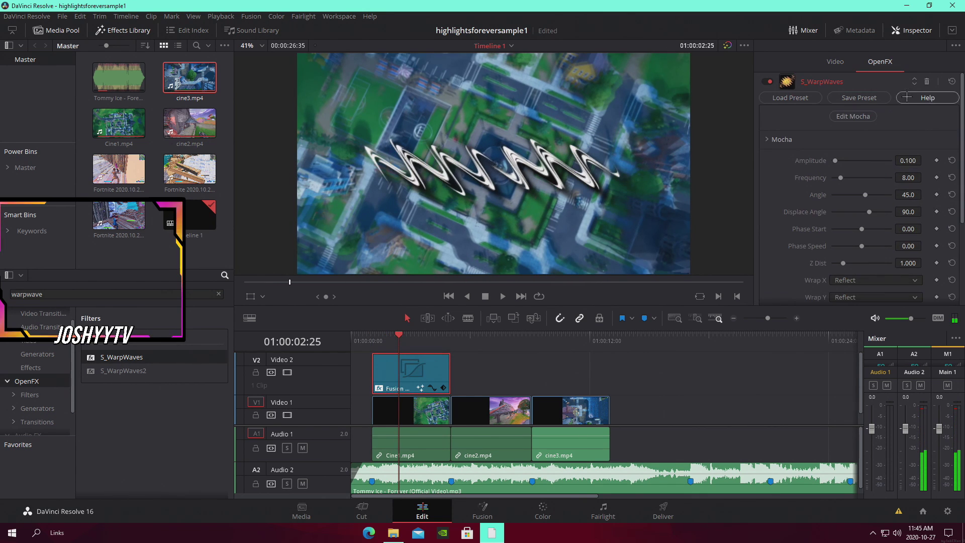
pyautogui.click(907, 161)
pyautogui.write('0.01')
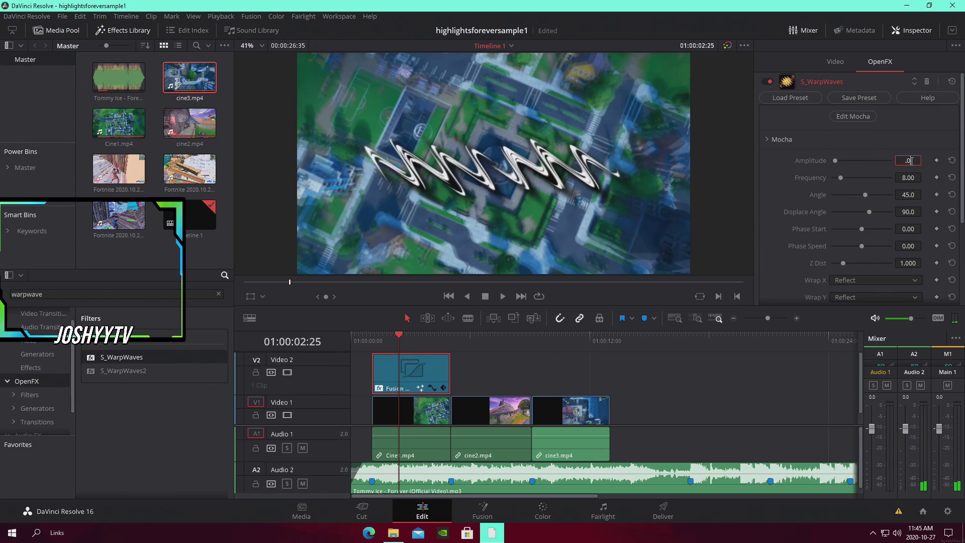
pyautogui.press('Return')
pyautogui.click(908, 178)
pyautogui.press('BackSpace')
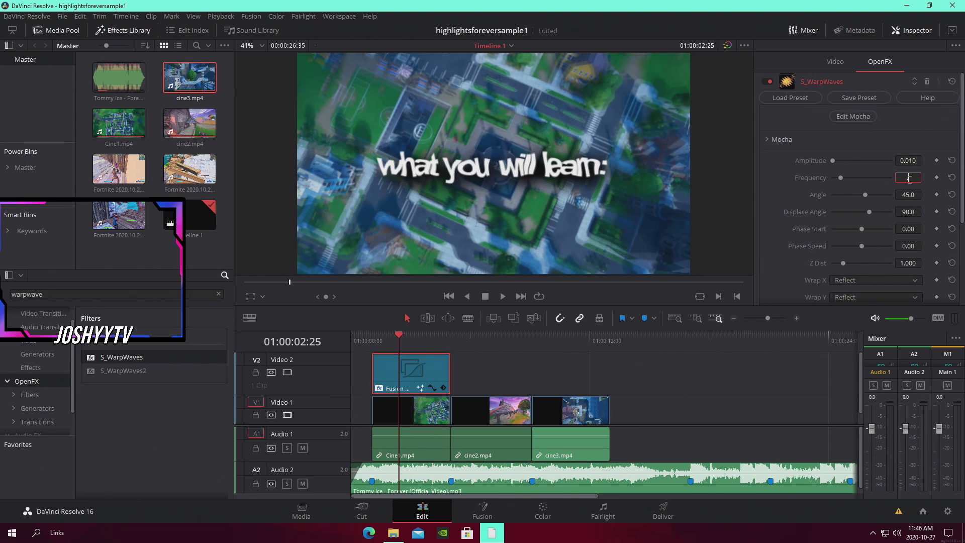
pyautogui.write('.75')
pyautogui.press('Return')
# Step: Set the S_WarpWaves displace angle to -120.0 and its phase speed to 2.07
pyautogui.click(906, 212)
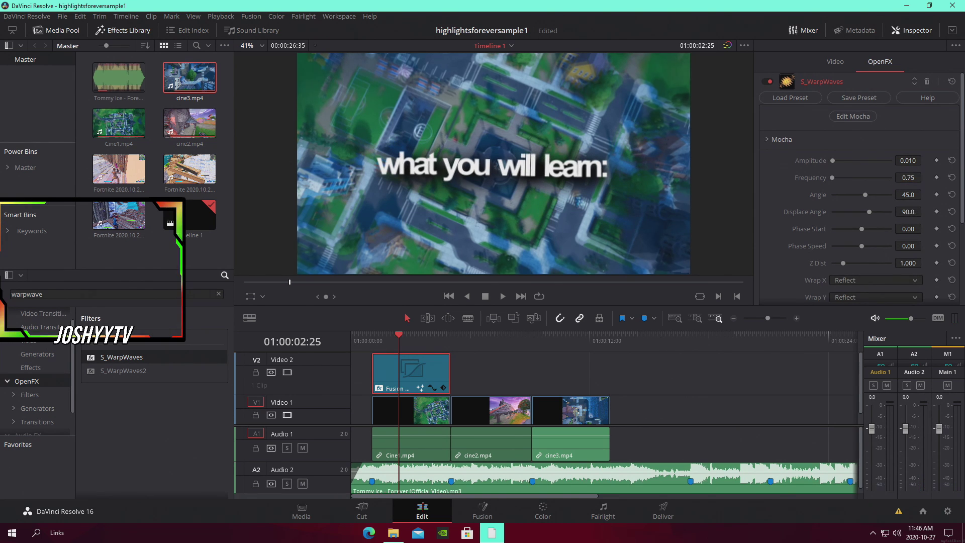
pyautogui.write('-120')
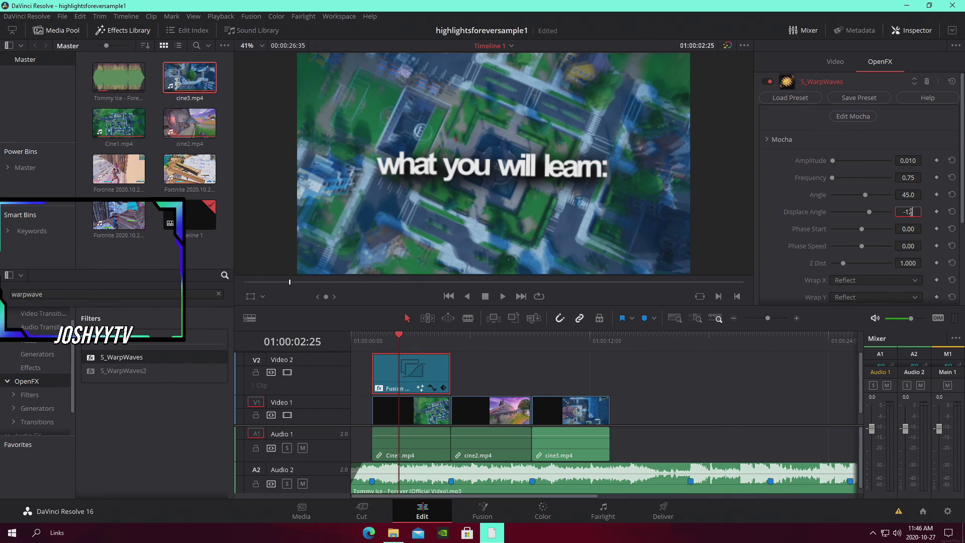
pyautogui.press('Return')
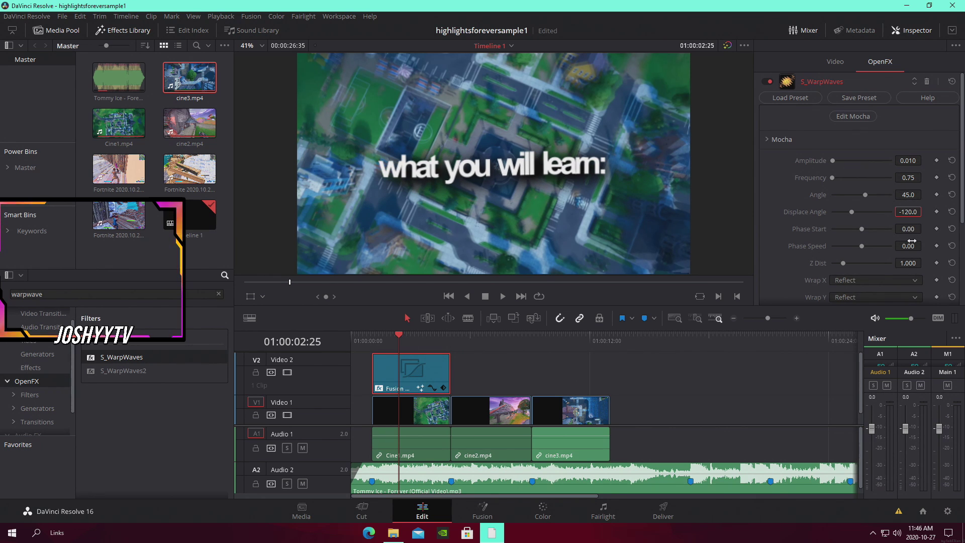
pyautogui.click(912, 245)
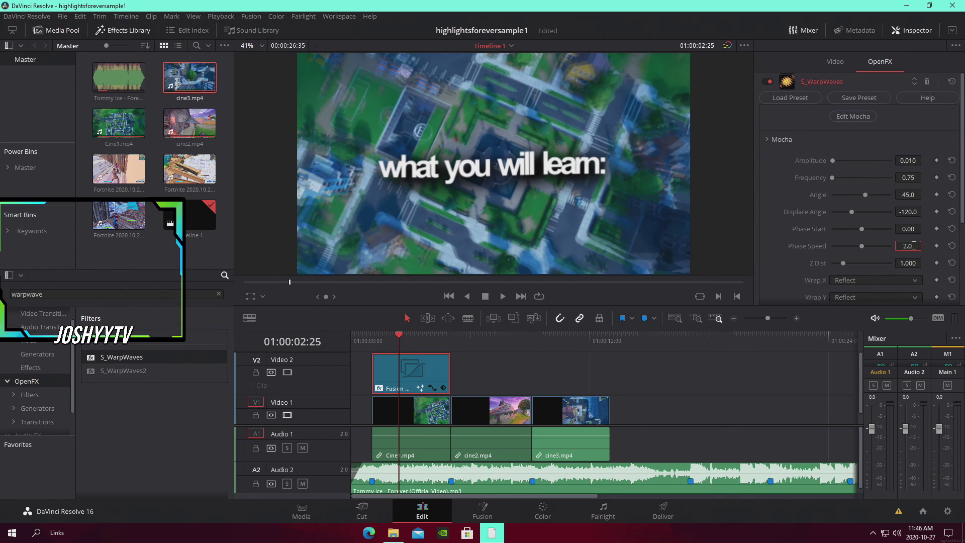
pyautogui.write('2.0')
pyautogui.press('Return')
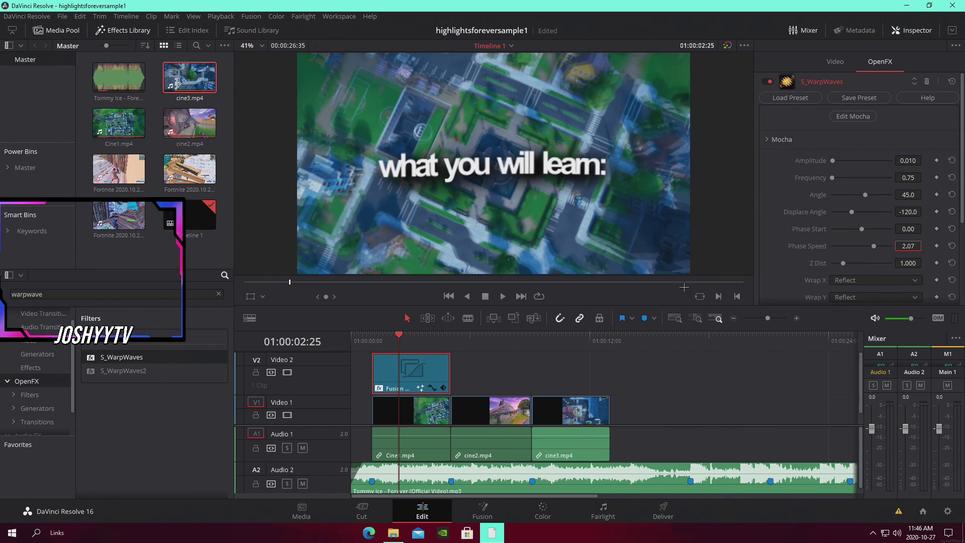
# Step: Play the timeline from the title clip's start to check the warping text over the cinematic clips
pyautogui.moveTo(400, 346); pyautogui.dragTo(374, 343)
pyautogui.click(494, 367)
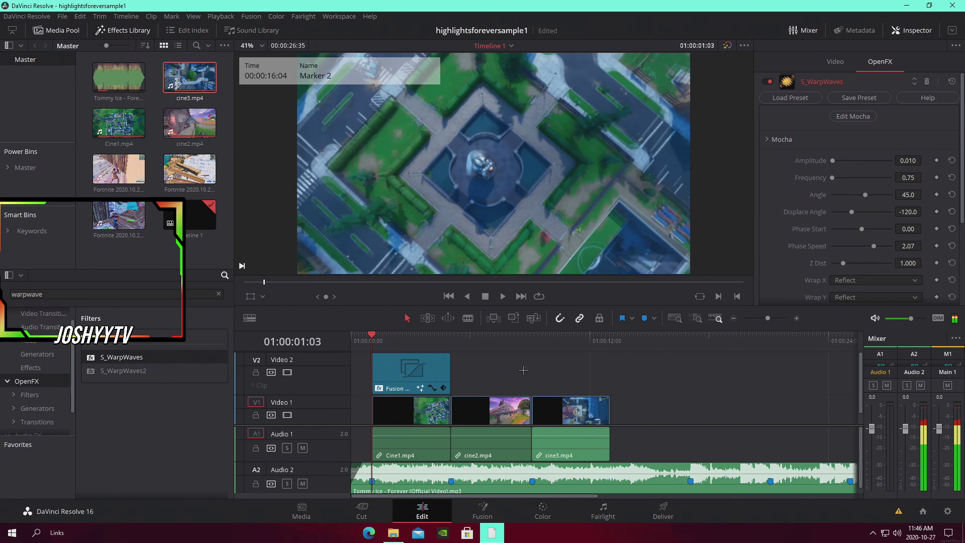
pyautogui.press('space')
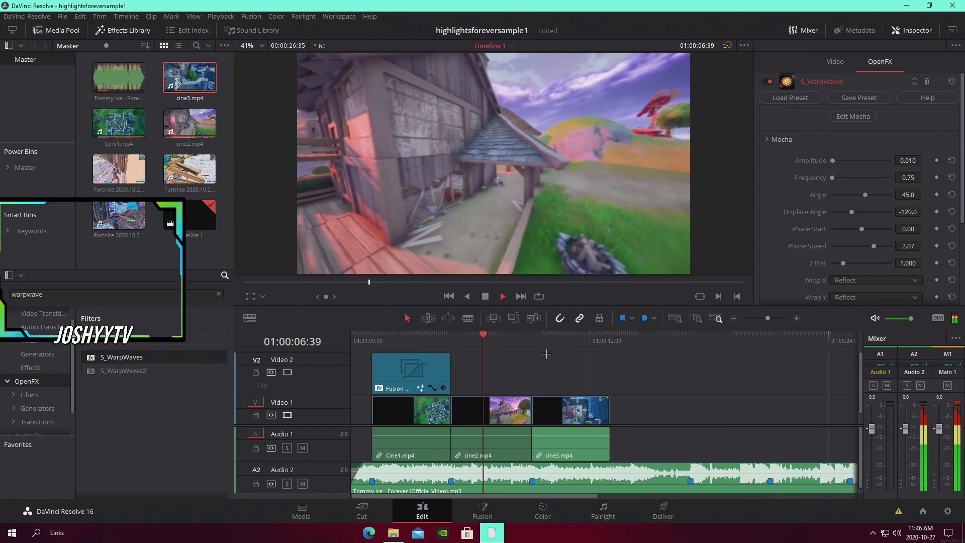
# Step: Paste a copy of the Fusion Composition clip above cine2.mp4 on Video 2 and extend its end to match that clip
pyautogui.click(446, 376)
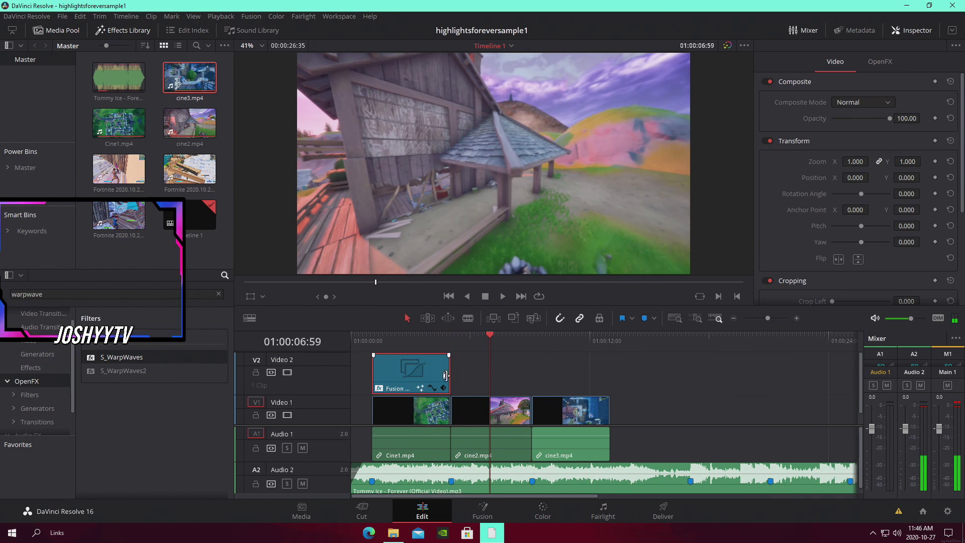
pyautogui.click(534, 380)
pyautogui.moveTo(465, 336); pyautogui.dragTo(451, 336)
pyautogui.hotkey('ctrl', 'v')
pyautogui.click(467, 336)
pyautogui.moveTo(529, 375); pyautogui.dragTo(533, 374)
pyautogui.click(545, 369)
pyautogui.moveTo(495, 336); pyautogui.dragTo(452, 338)
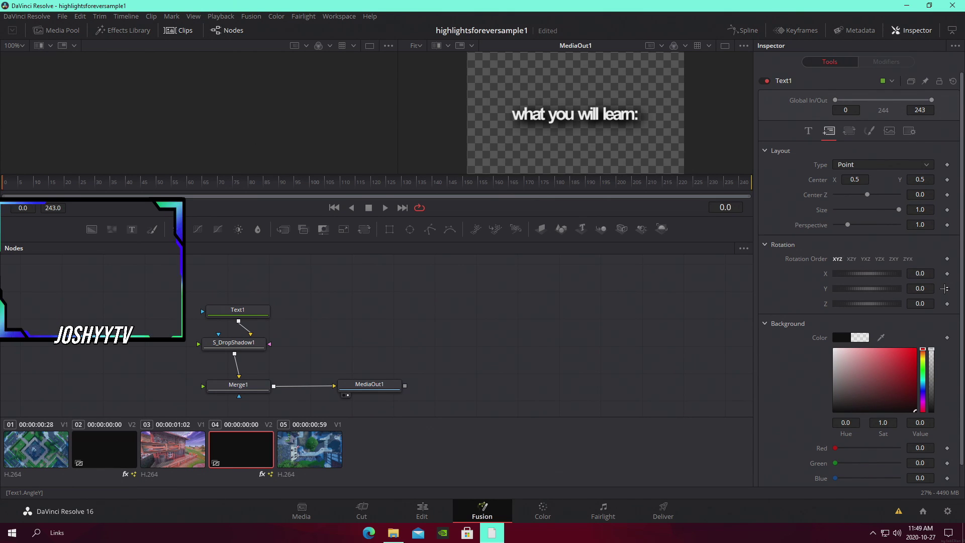
# Step: In the copied composition, keyframe Text1's Y rotation from 90.0 at frame 0 to 0.0 at frame 20
pyautogui.click(921, 288)
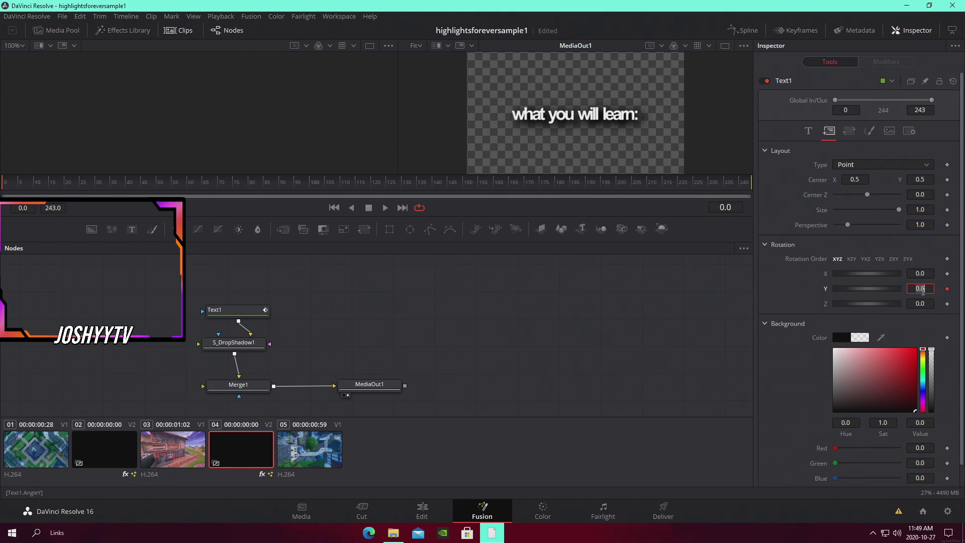
pyautogui.press('Tab')
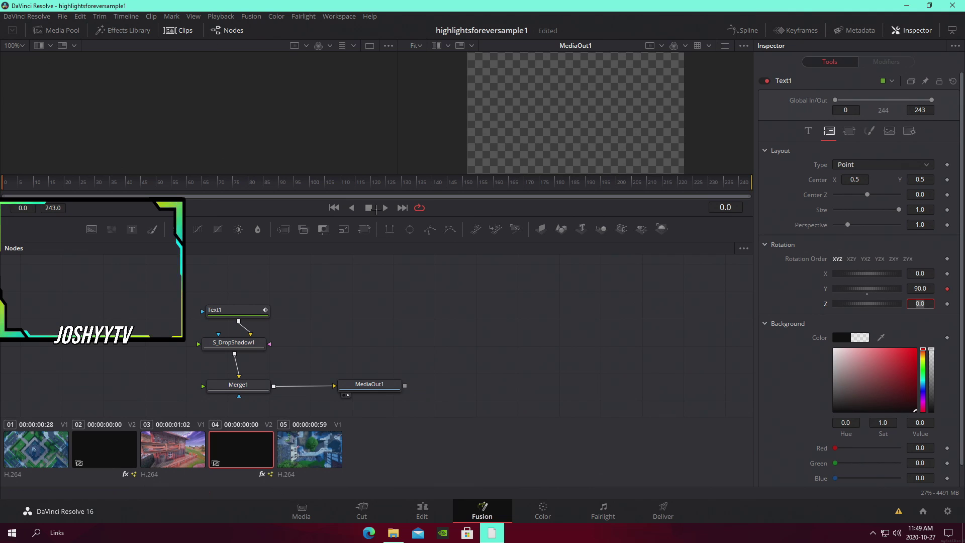
pyautogui.click(65, 187)
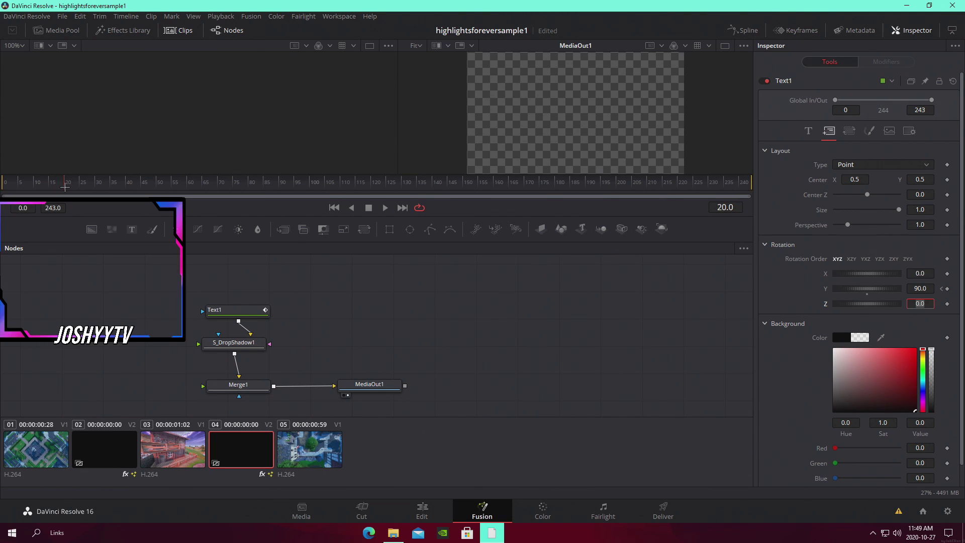
pyautogui.click(924, 288)
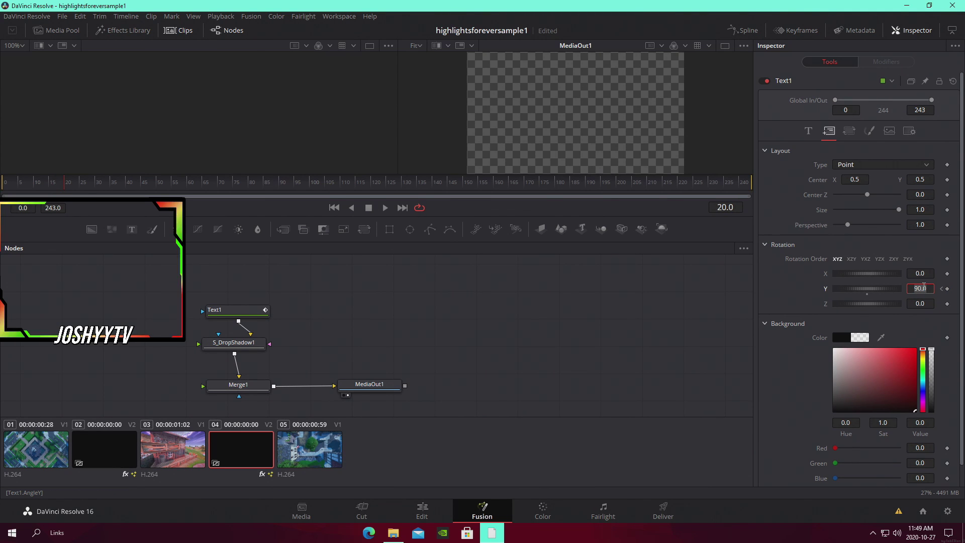
pyautogui.write('0')
pyautogui.press('Tab')
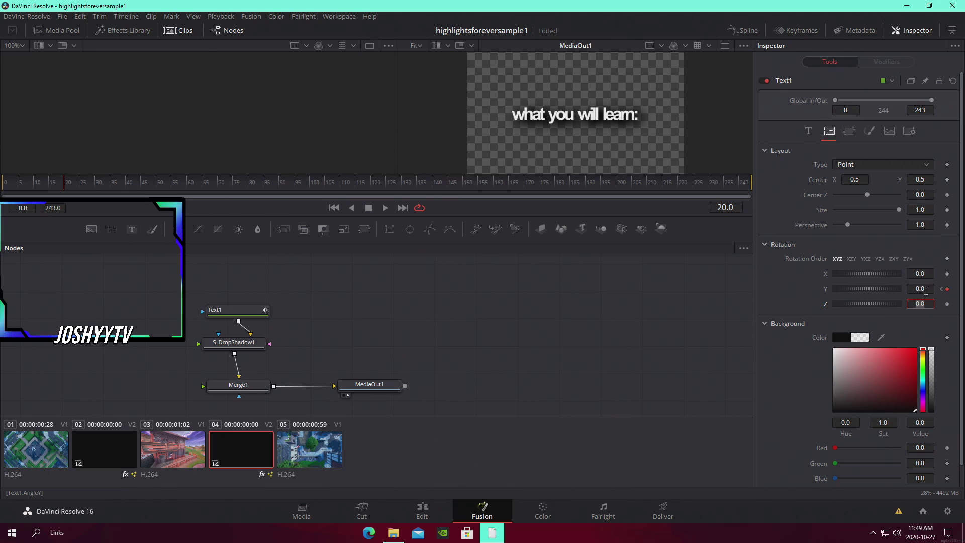
# Step: Scrub through the rotating text and keyframe Text1's Y rotation at 90.0 on frame 244
pyautogui.moveTo(46, 182); pyautogui.dragTo(86, 189)
pyautogui.moveTo(145, 192); pyautogui.dragTo(751, 191)
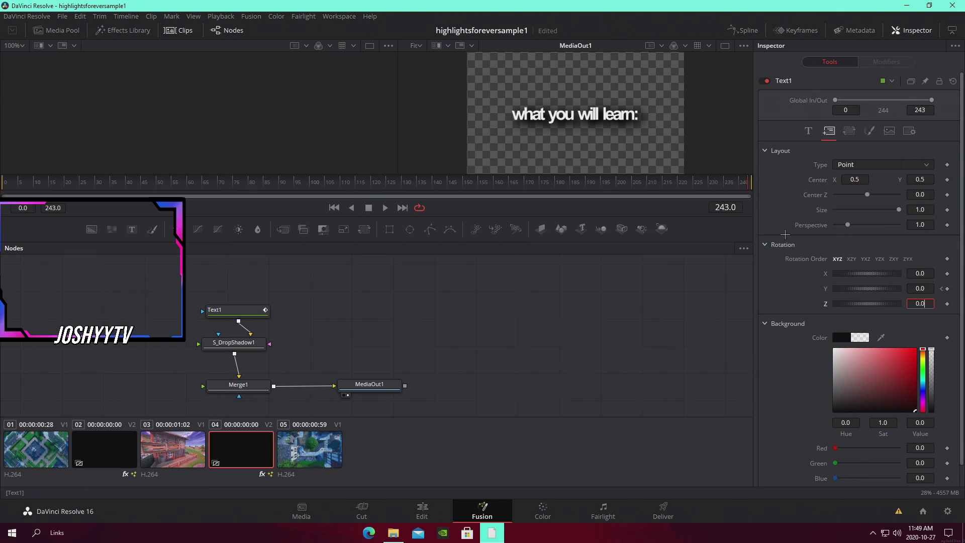
pyautogui.click(776, 216)
pyautogui.press('Right')
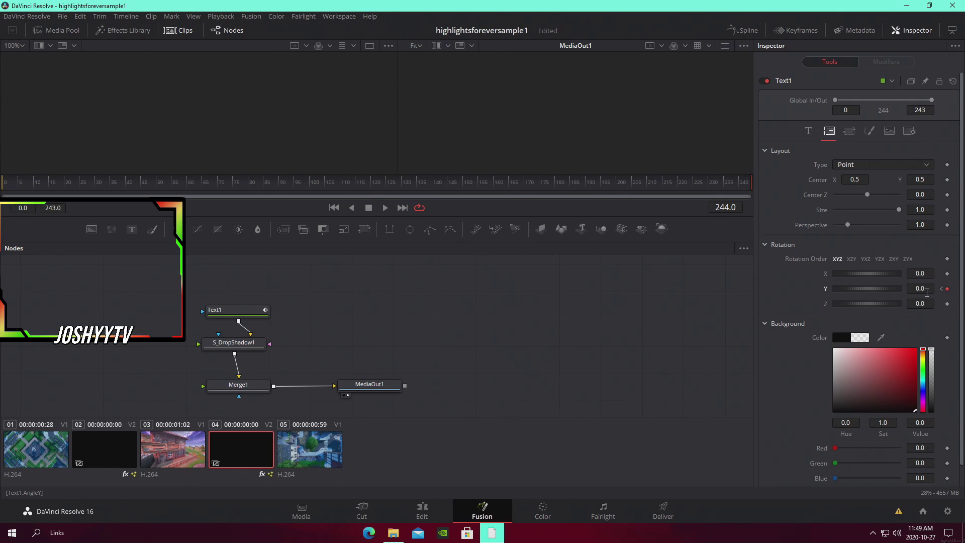
pyautogui.click(926, 291)
pyautogui.write('90')
pyautogui.press('Tab')
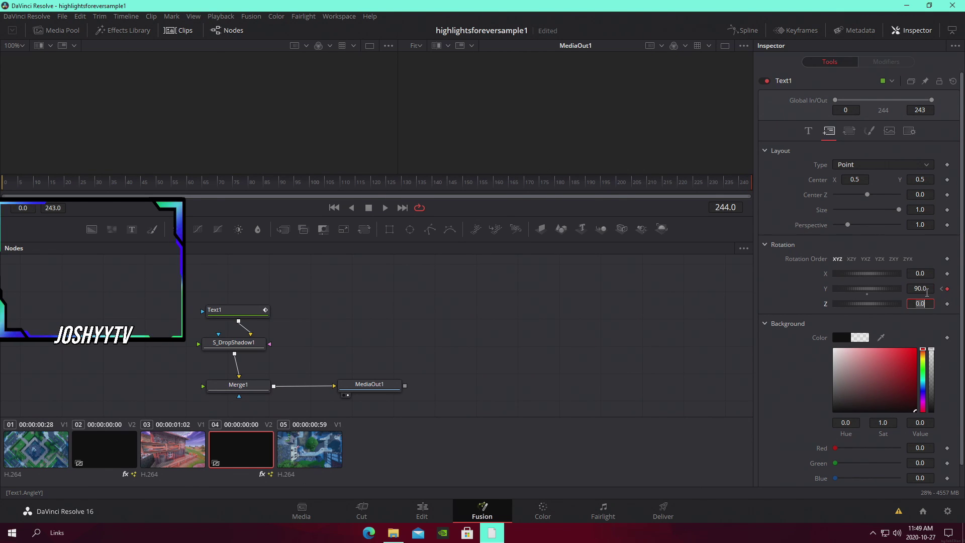
# Step: Step back to frame 224 and keyframe Text1's Y rotation at 0.0
pyautogui.click(786, 208)
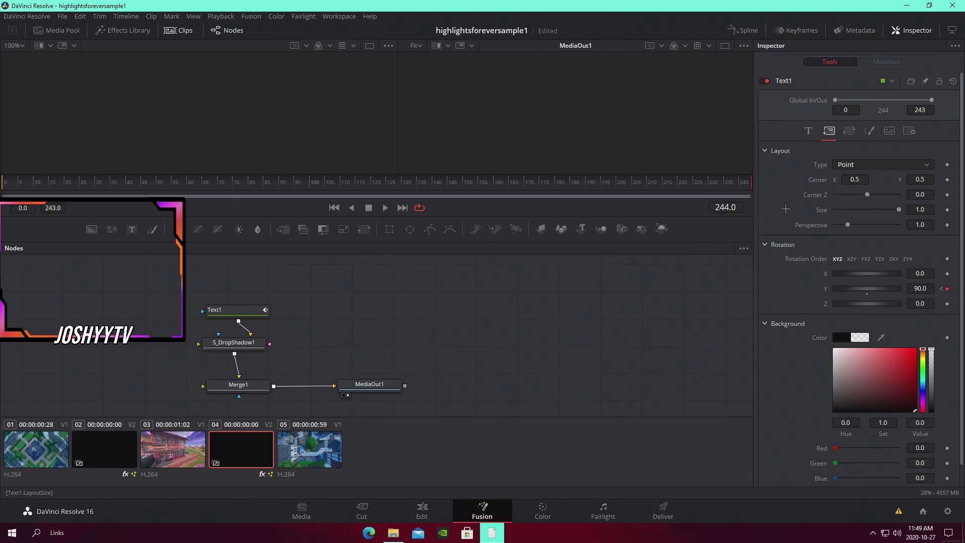
pyautogui.press('Left')
pyautogui.press('Left')
pyautogui.press('Left')
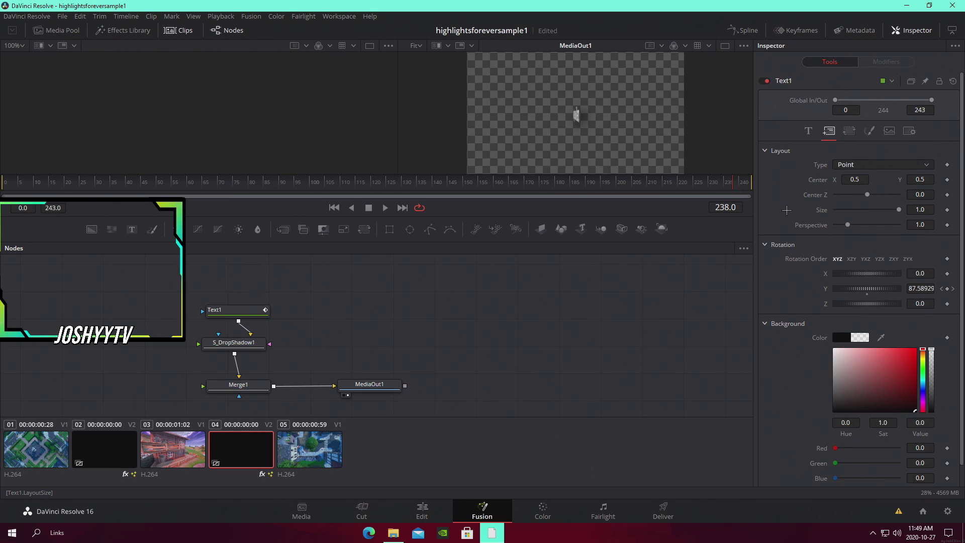
pyautogui.press('Left')
pyautogui.press('Left')
pyautogui.press('Left')
pyautogui.press('Left')
pyautogui.press('Left')
pyautogui.press('Left')
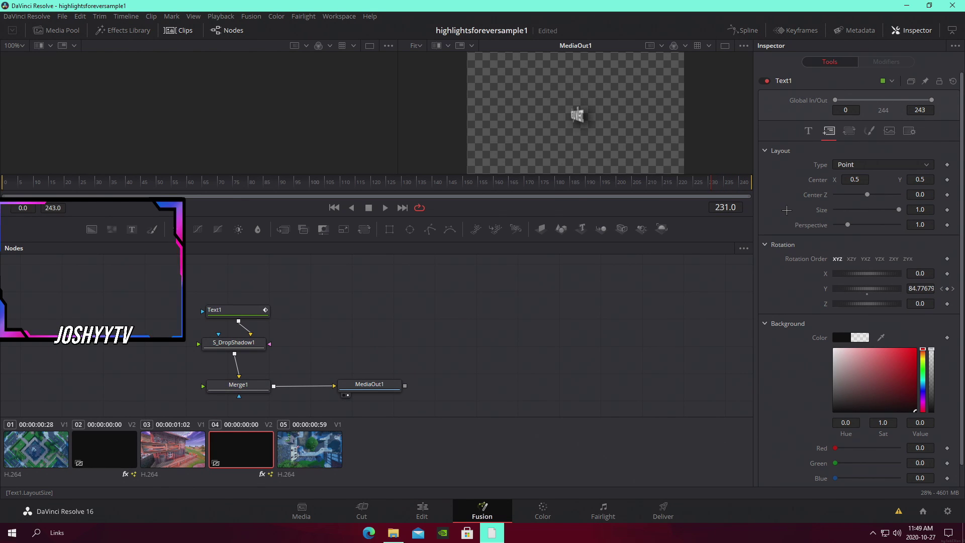
pyautogui.press('Left')
pyautogui.press('Left')
pyautogui.press('Left')
pyautogui.press('Left')
pyautogui.press('Left')
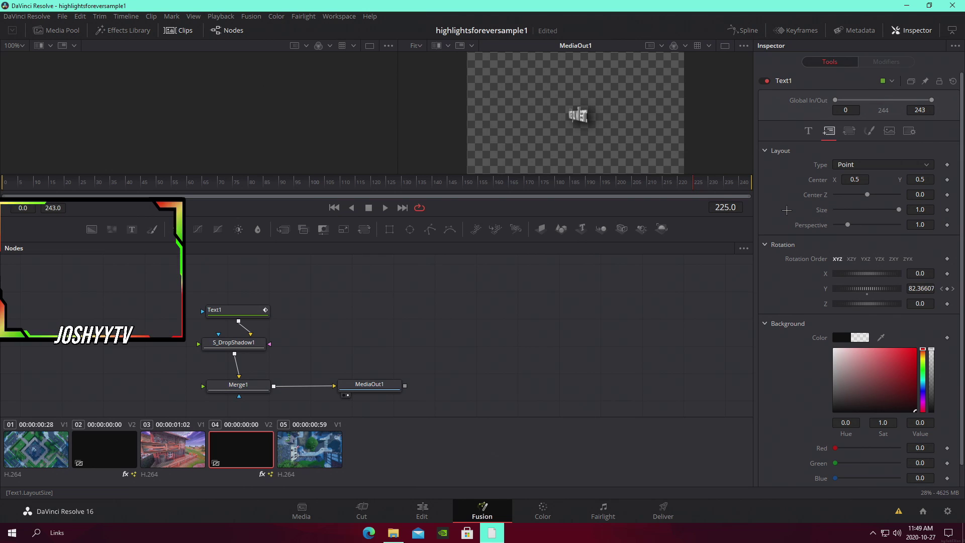
pyautogui.press('Left')
pyautogui.doubleClick(920, 288)
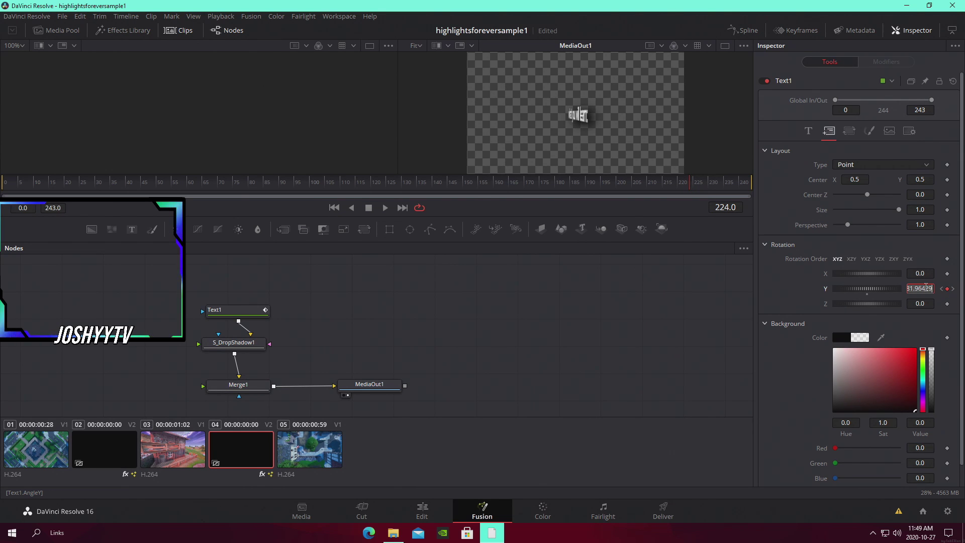
pyautogui.write('0')
pyautogui.press('Tab')
# Step: Scrub through the whole composition to check the text rotating in at the start and out at the end
pyautogui.click(443, 184)
pyautogui.moveTo(442, 184); pyautogui.dragTo(5, 189)
pyautogui.moveTo(24, 190); pyautogui.dragTo(555, 203)
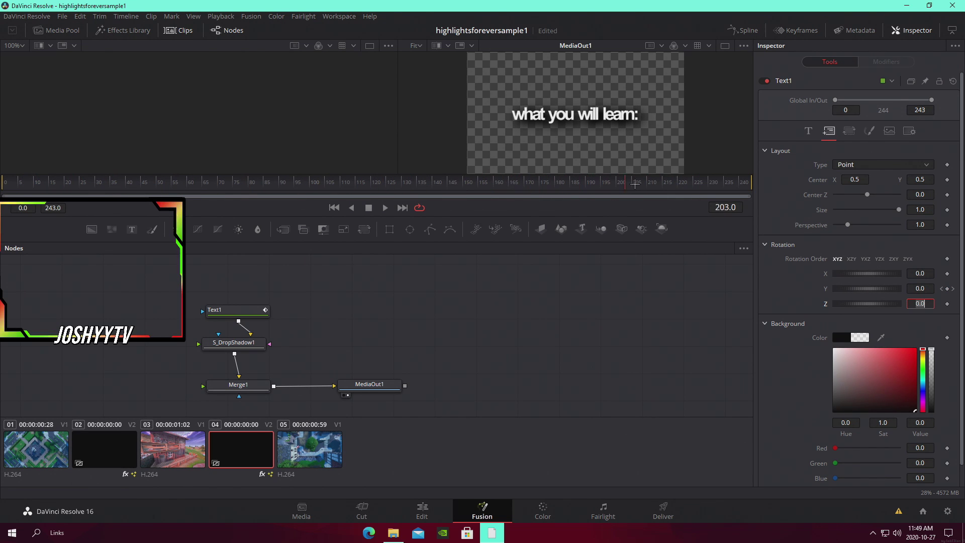
pyautogui.moveTo(732, 185); pyautogui.dragTo(801, 185)
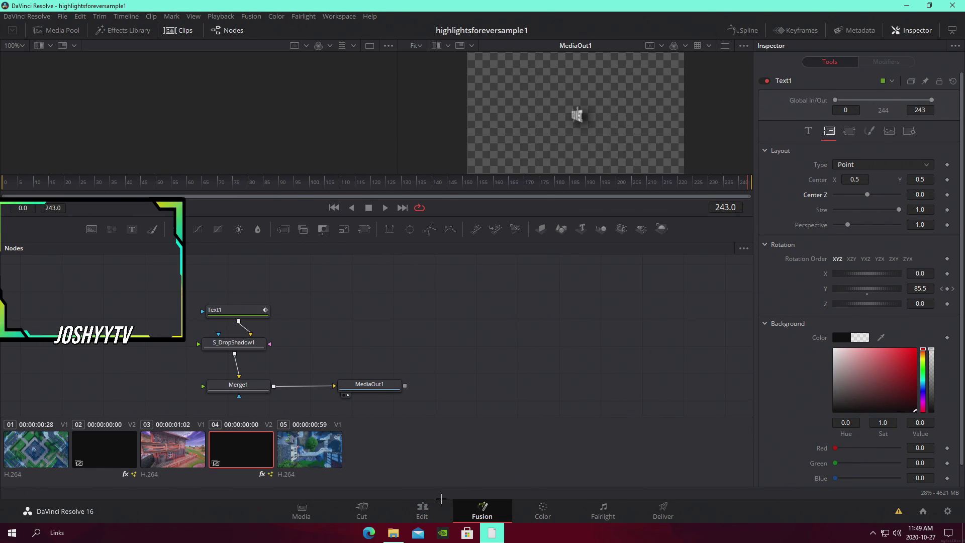
# Step: Return to the edit timeline and play from the start of cine2.mp4 to check the rotating text over the clip
pyautogui.click(442, 503)
pyautogui.click(520, 334)
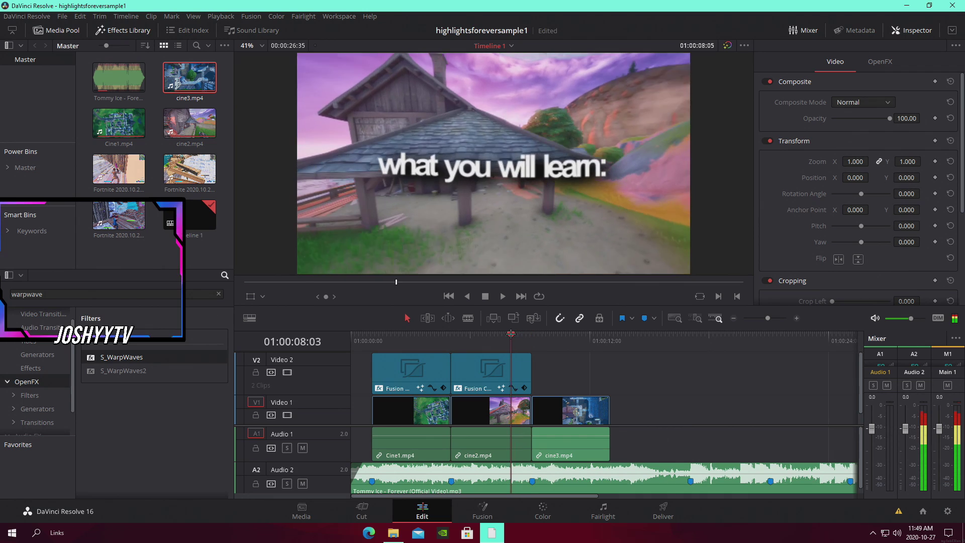
pyautogui.moveTo(520, 333); pyautogui.dragTo(454, 339)
pyautogui.press('space')
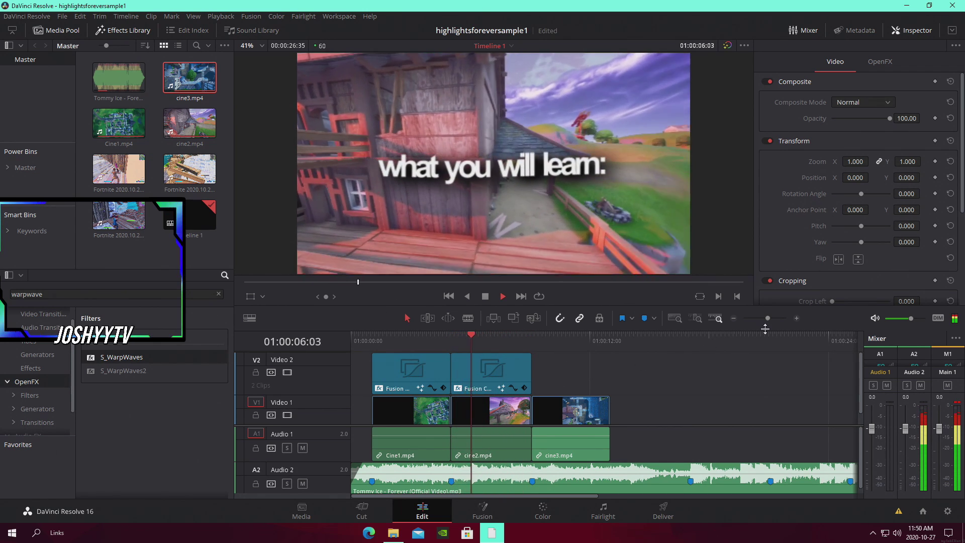
pyautogui.click(772, 318)
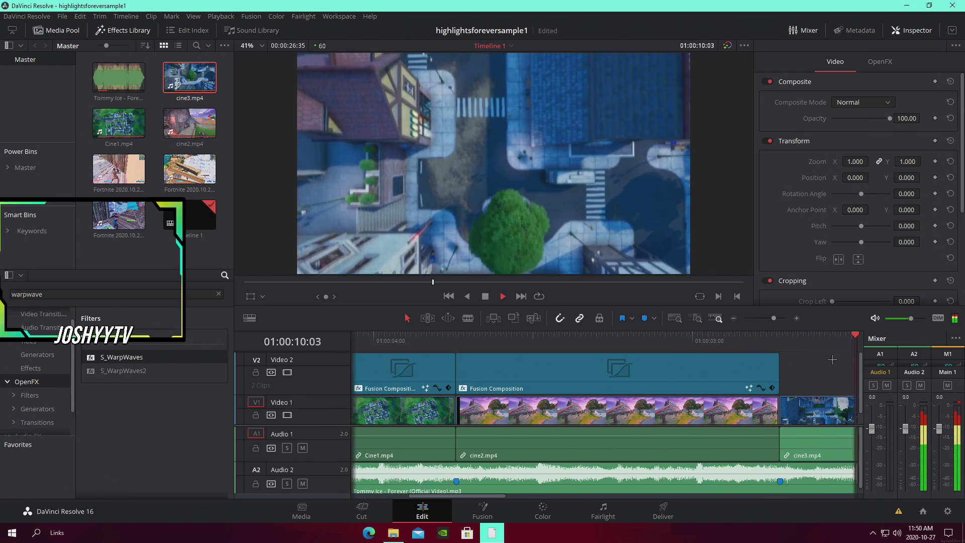
pyautogui.click(774, 318)
pyautogui.moveTo(774, 318); pyautogui.dragTo(769, 318)
pyautogui.press('space')
# Step: Change the text of the Fusion composition above cine2.mp4 to "code: joshyytv" and preview it on the timeline
pyautogui.click(430, 372)
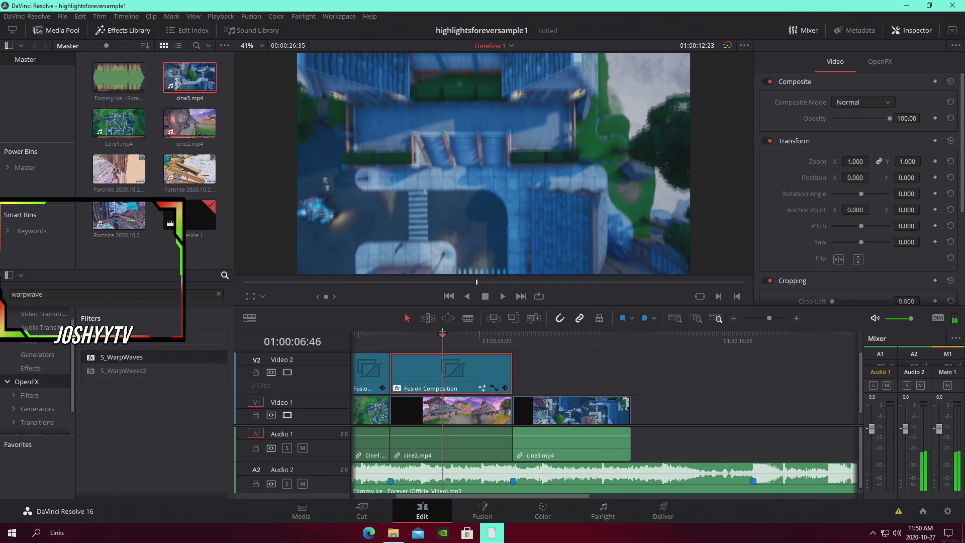
pyautogui.click(483, 509)
pyautogui.click(243, 318)
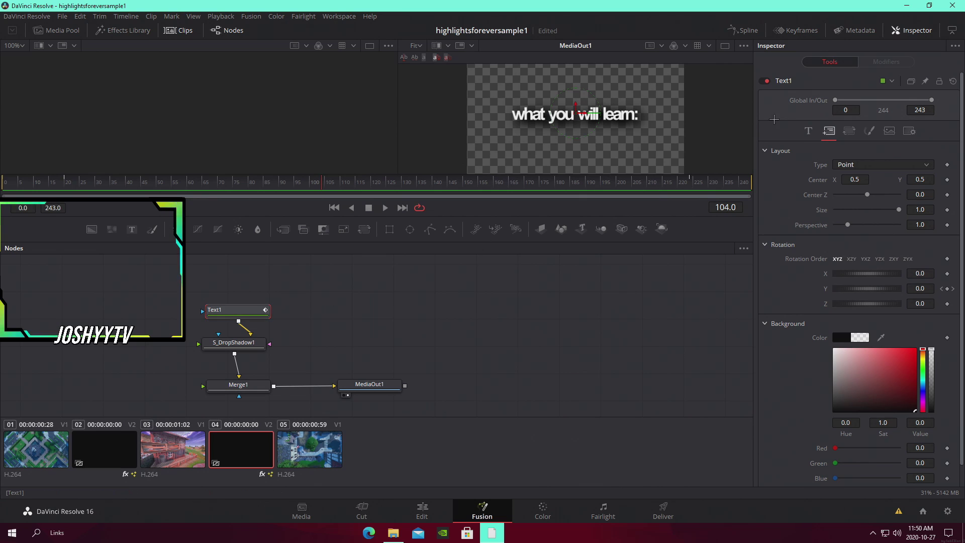
pyautogui.click(807, 130)
pyautogui.moveTo(872, 165); pyautogui.dragTo(804, 159)
pyautogui.write('cod')
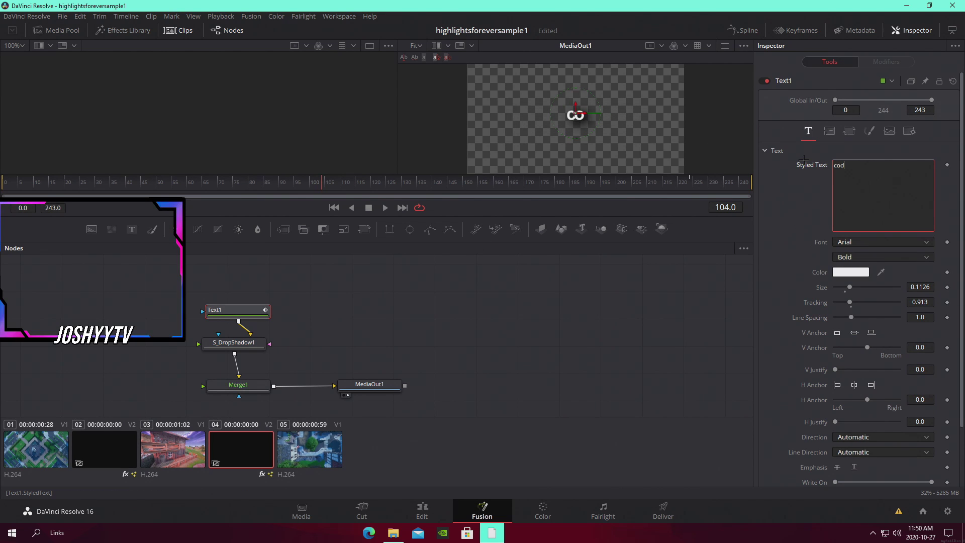
pyautogui.write('e: joshyytv')
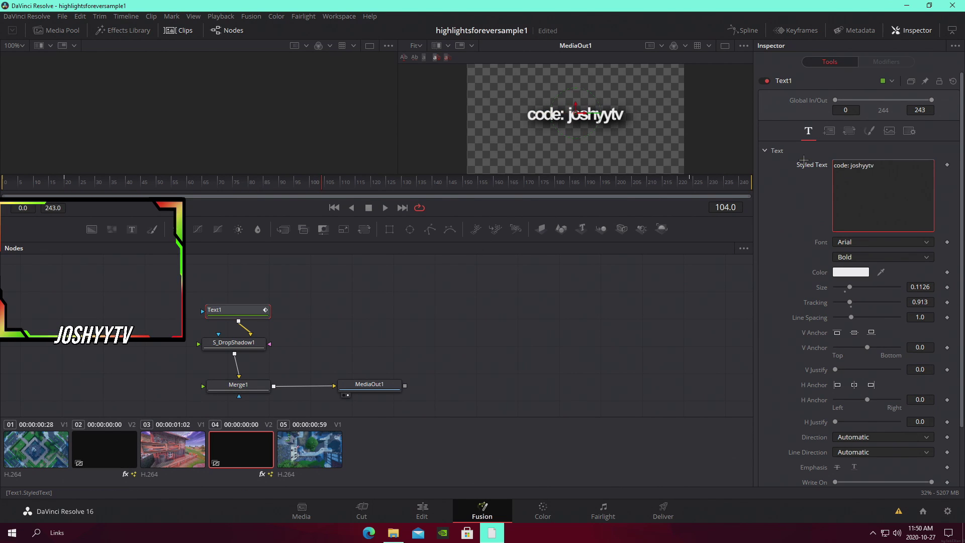
pyautogui.click(423, 510)
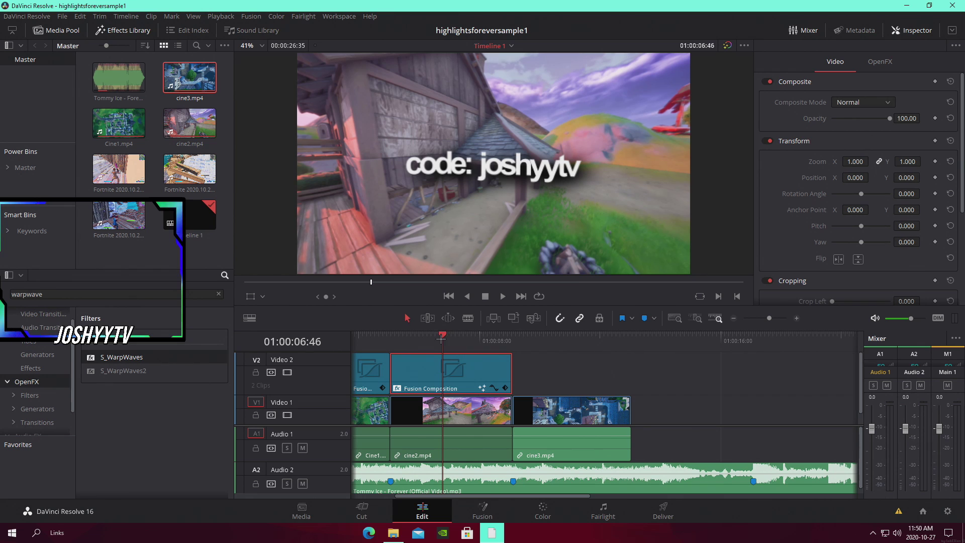
pyautogui.moveTo(442, 339)
pyautogui.mouseDown()
pyautogui.moveTo(393, 341)
pyautogui.moveTo(427, 342)
pyautogui.mouseUp()
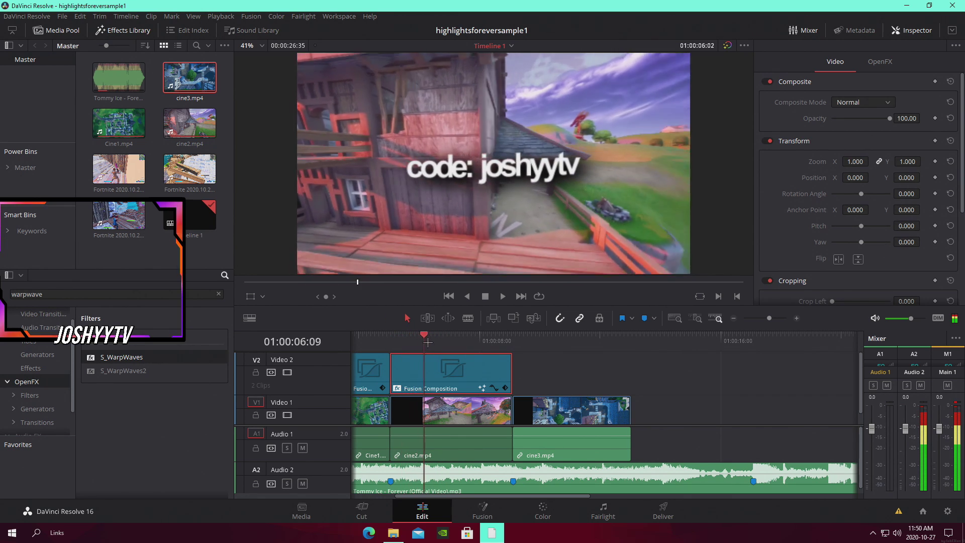
pyautogui.press('space')
# Step: Paste a copy of the "code: joshyytv" composition and place it on Video 3 directly above the original
pyautogui.click(567, 388)
pyautogui.hotkey('shift', 'Down')
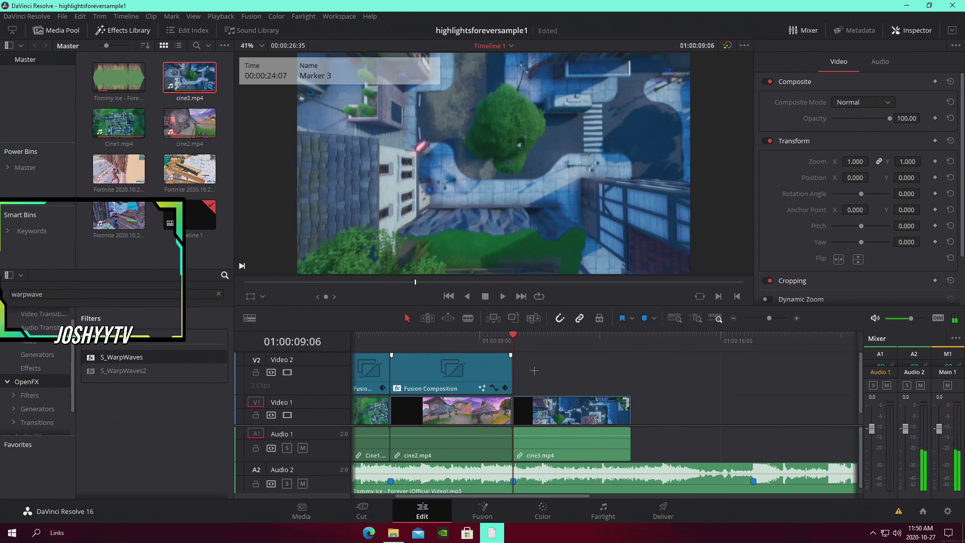
pyautogui.hotkey('ctrl', 'v')
pyautogui.moveTo(551, 366); pyautogui.dragTo(445, 346)
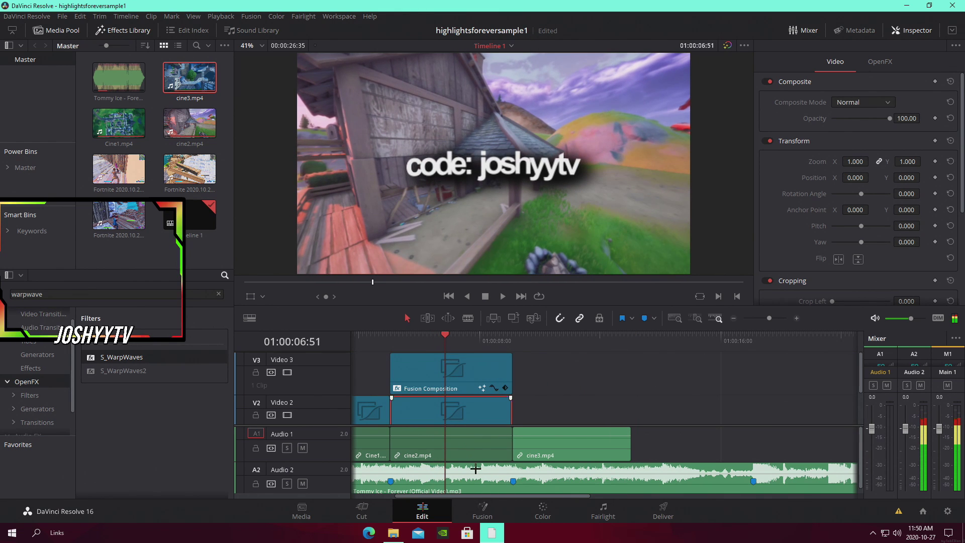
# Step: In the Video 3 composition, change Text1's text to "#AD" and enlarge its size to about 0.24
pyautogui.click(483, 509)
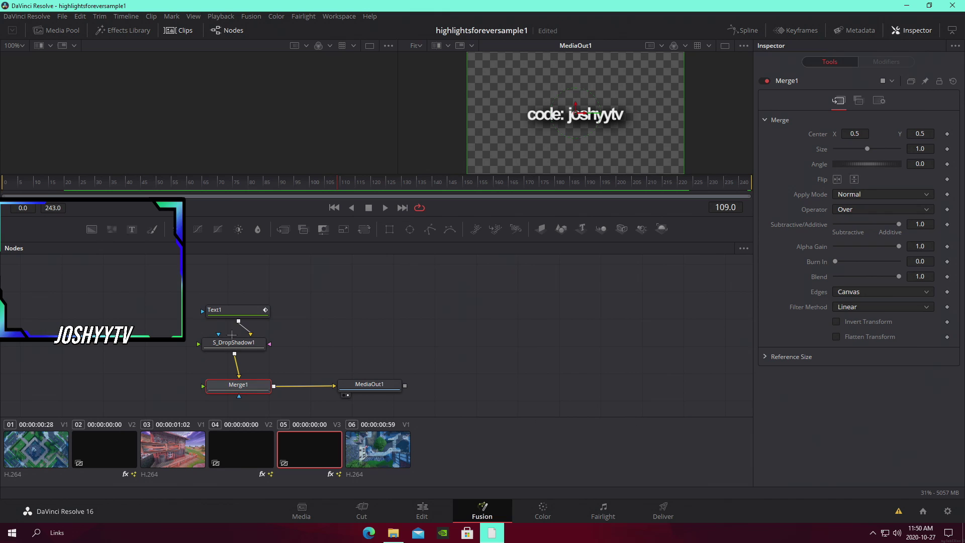
pyautogui.click(234, 310)
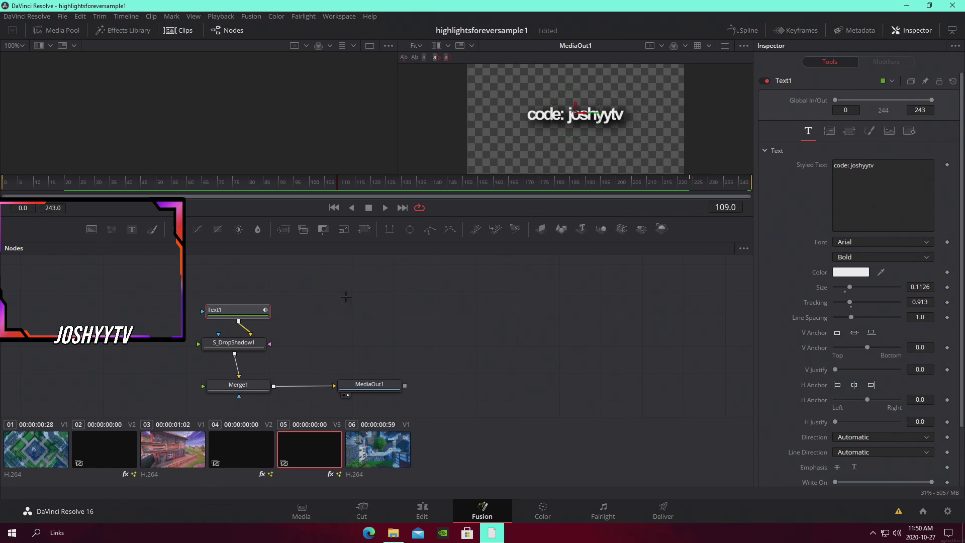
pyautogui.moveTo(921, 170); pyautogui.dragTo(797, 151)
pyautogui.write('#AD')
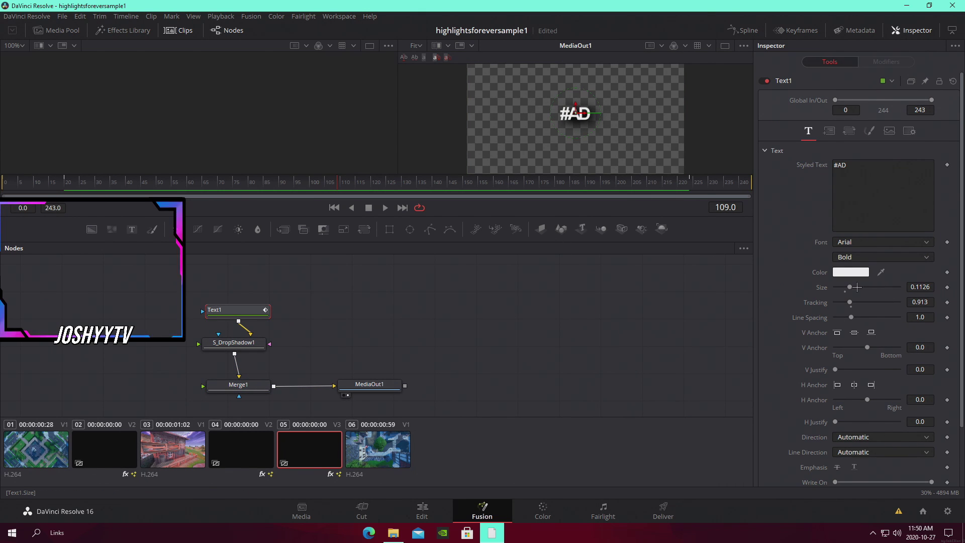
pyautogui.moveTo(849, 287); pyautogui.dragTo(865, 287)
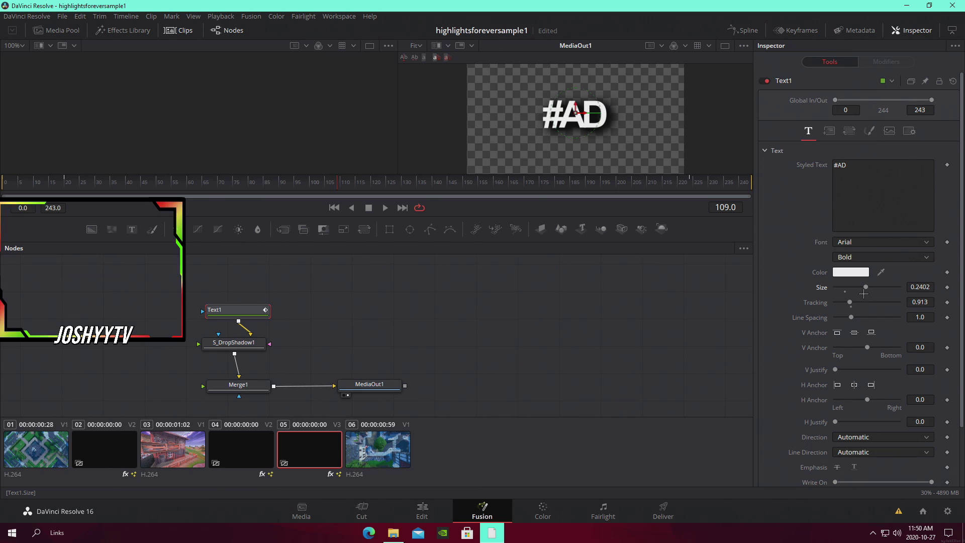
pyautogui.click(422, 509)
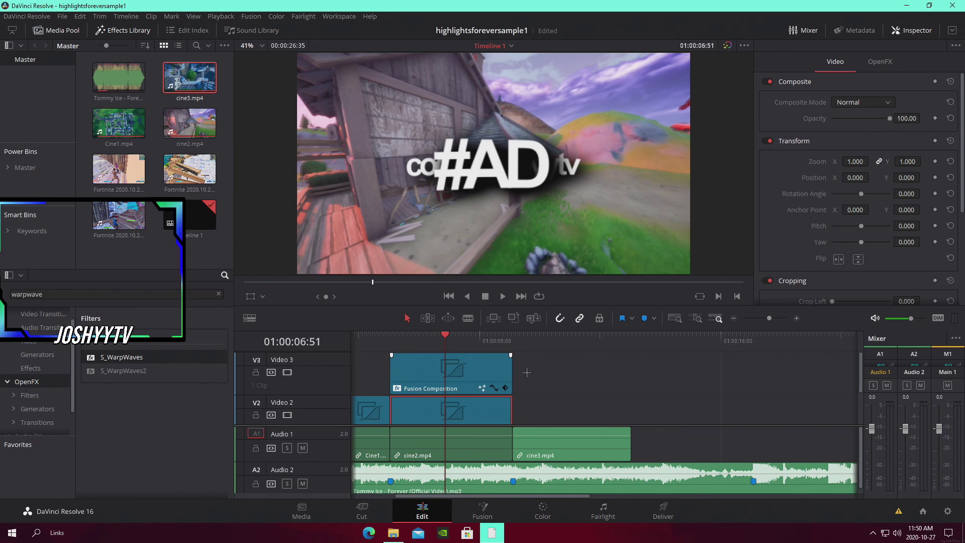
# Step: Swap the two compositions above cine2.mp4 so "#AD" sits on Video 2 beneath "code: joshyytv" on Video 3
pyautogui.moveTo(468, 373); pyautogui.dragTo(590, 372)
pyautogui.moveTo(476, 416); pyautogui.dragTo(485, 381)
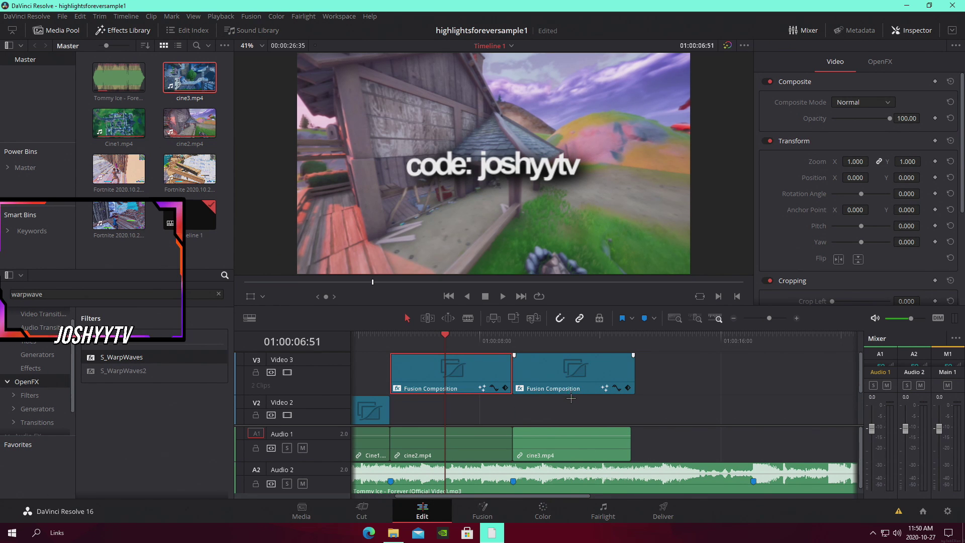
pyautogui.moveTo(571, 399); pyautogui.dragTo(461, 412)
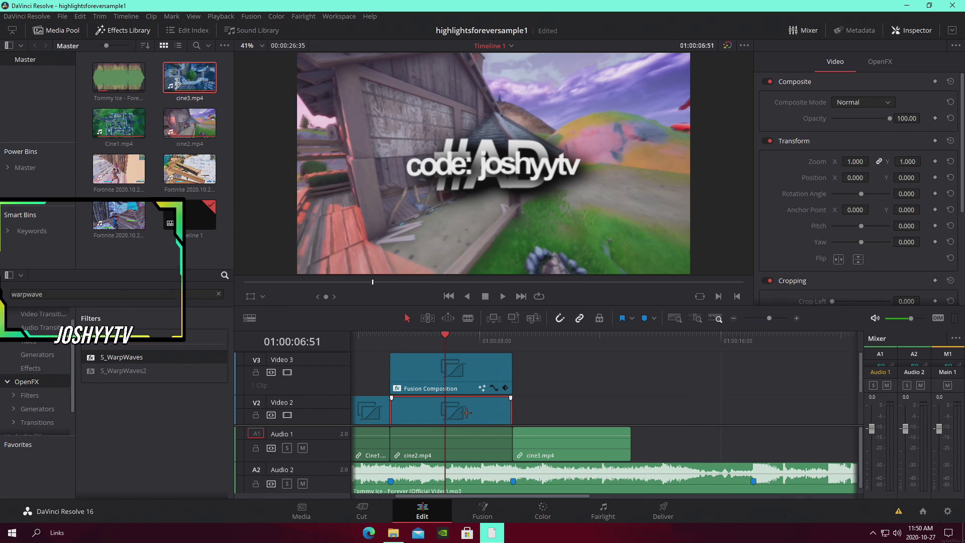
# Step: Lower the opacity of the "#AD" composition on Video 2 to 53.04
pyautogui.moveTo(894, 119); pyautogui.dragTo(869, 119)
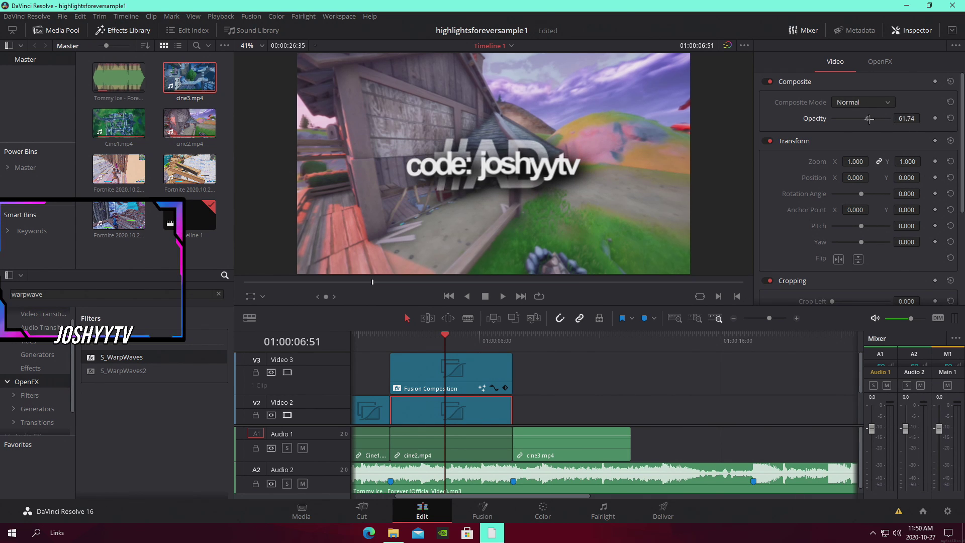
pyautogui.click(665, 388)
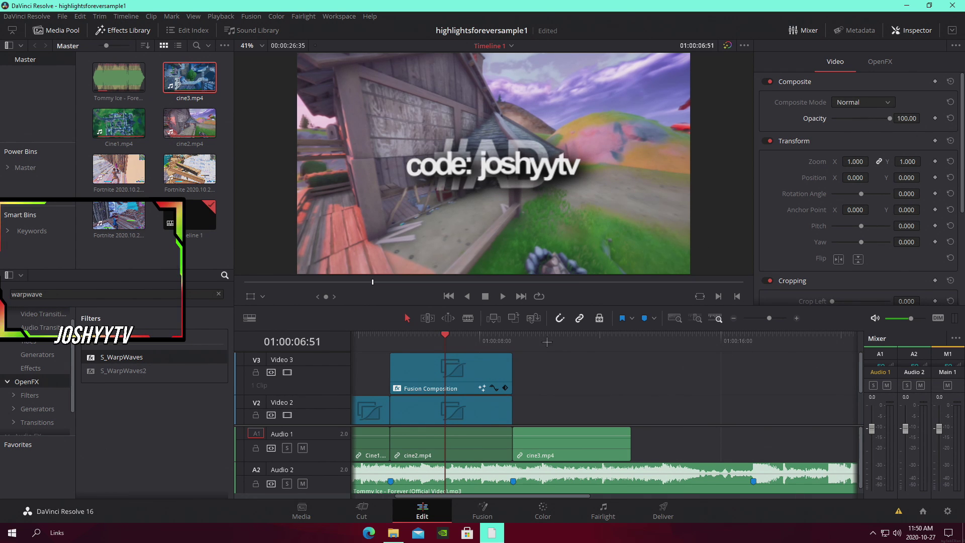
pyautogui.click(460, 404)
# Step: Play the timeline from the end of Cine1.mp4 into cine3.mp4 to check the layered text
pyautogui.click(366, 338)
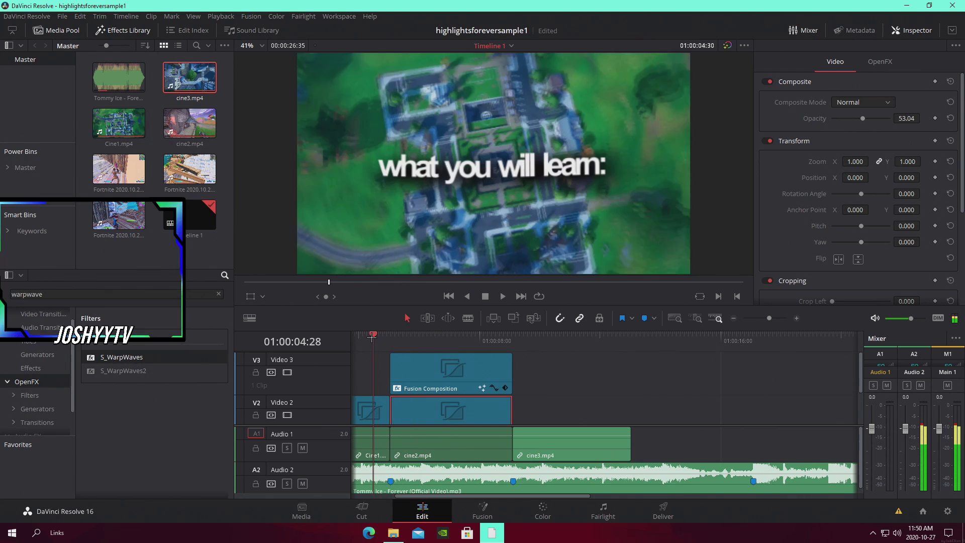
pyautogui.press('space')
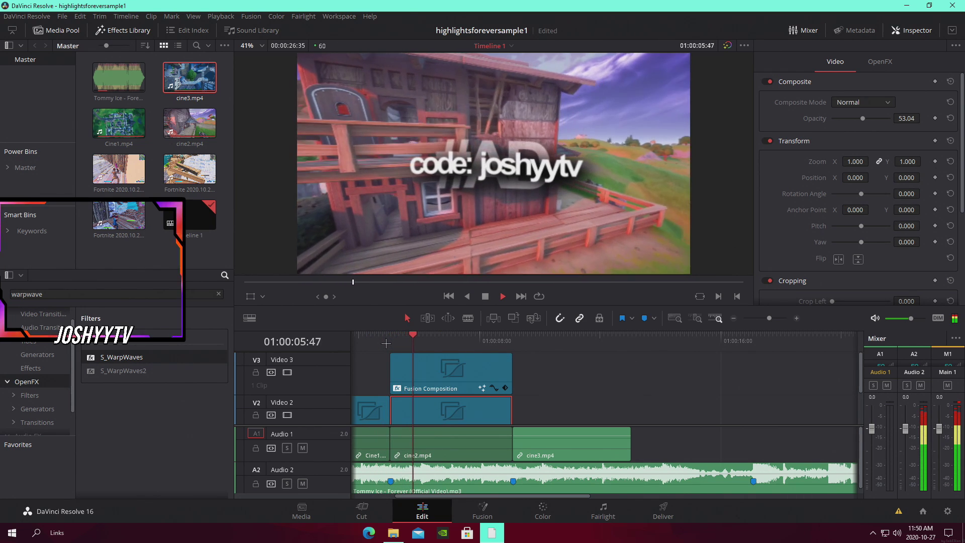
pyautogui.click(597, 394)
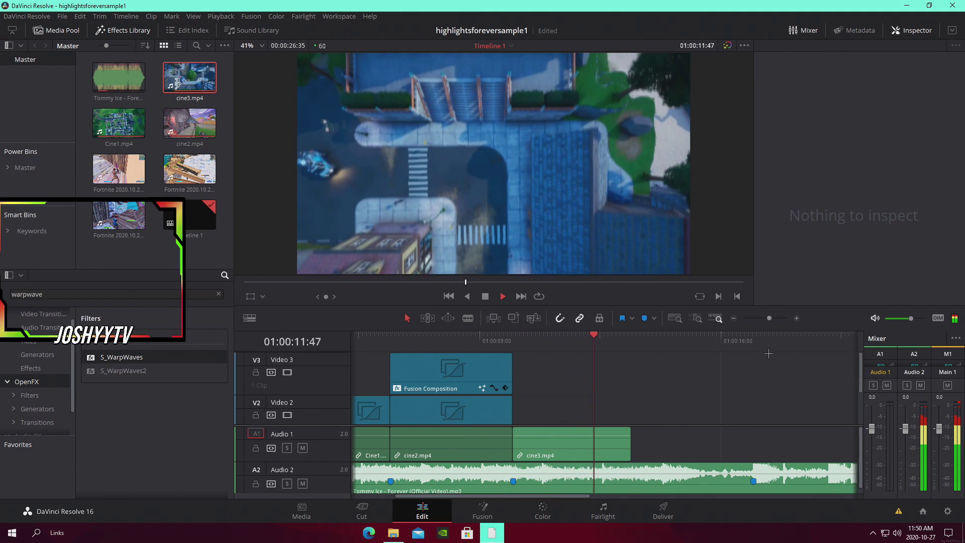
pyautogui.press('space')
pyautogui.click(566, 336)
pyautogui.moveTo(566, 336); pyautogui.dragTo(570, 335)
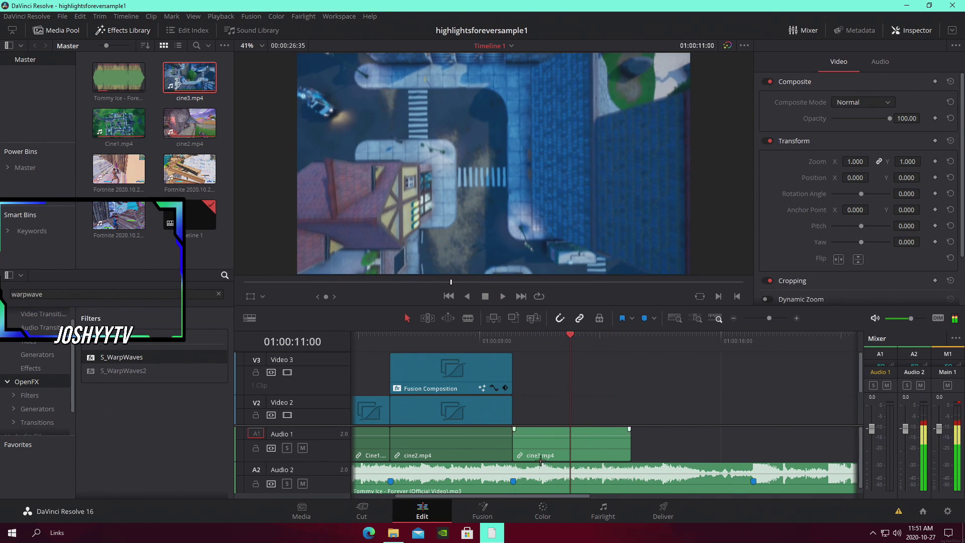
# Step: Paste a copy of the "code: joshyytv" composition above cine3.mp4 on Video 3 and trim its end to match that clip
pyautogui.click(462, 406)
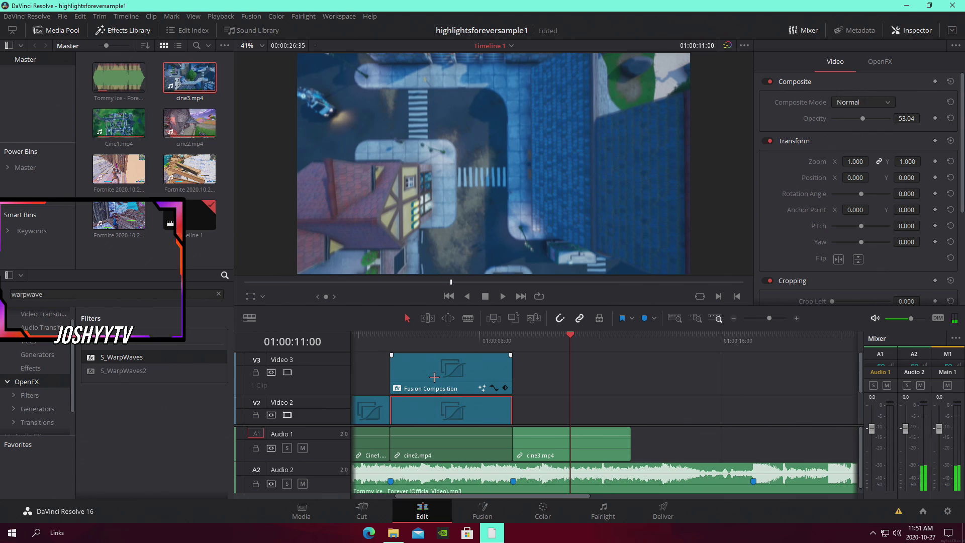
pyautogui.click(448, 381)
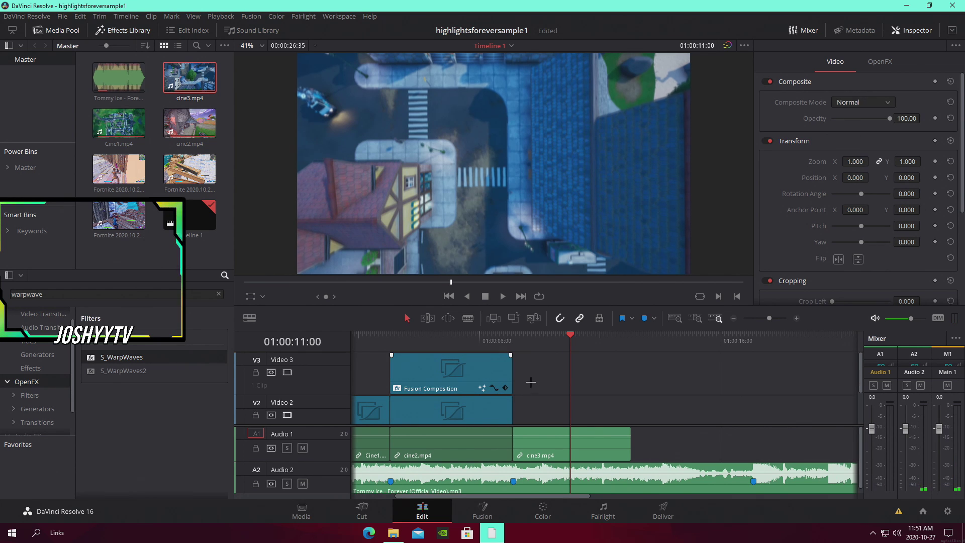
pyautogui.click(517, 337)
pyautogui.hotkey('ctrl', 'v')
pyautogui.click(526, 342)
pyautogui.press('space')
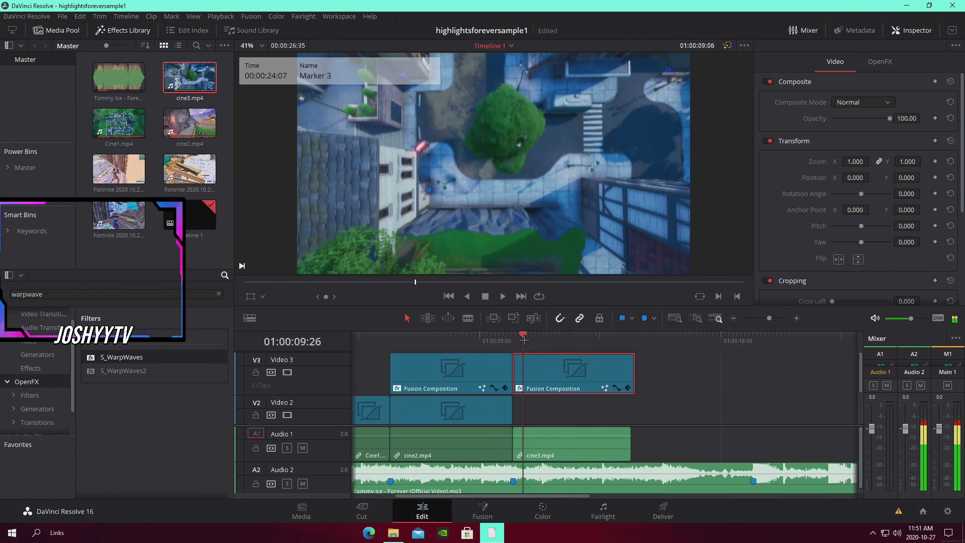
pyautogui.moveTo(633, 381); pyautogui.dragTo(630, 381)
pyautogui.click(674, 381)
pyautogui.moveTo(576, 343); pyautogui.dragTo(562, 345)
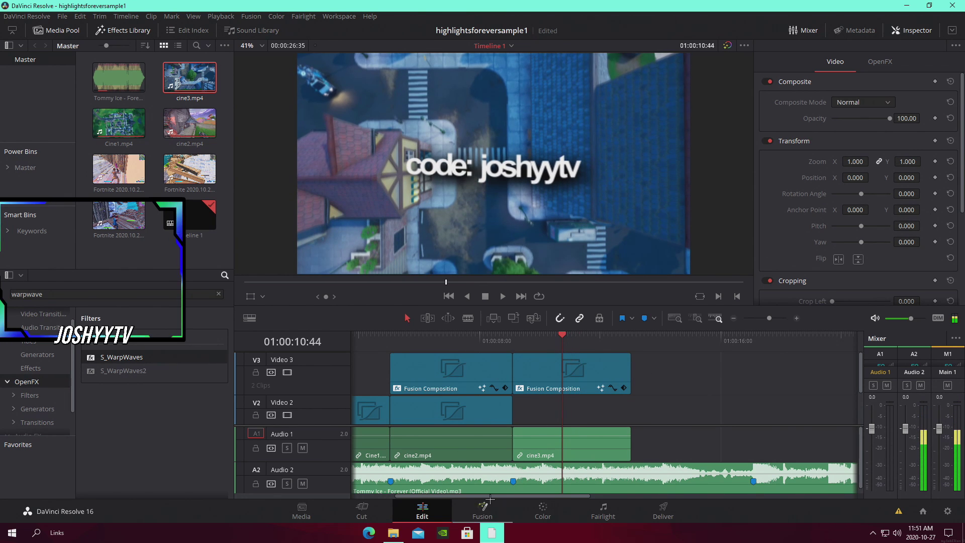
pyautogui.click(483, 509)
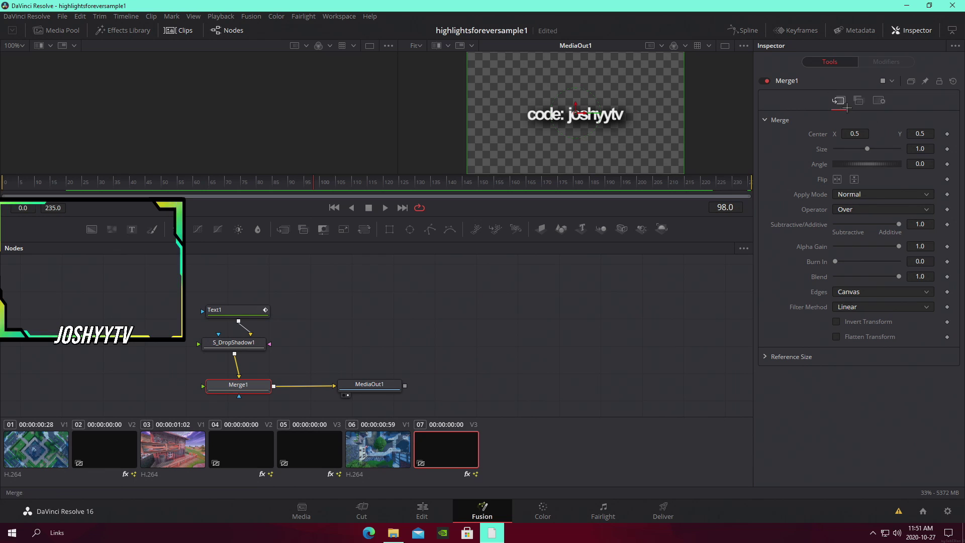
pyautogui.click(235, 309)
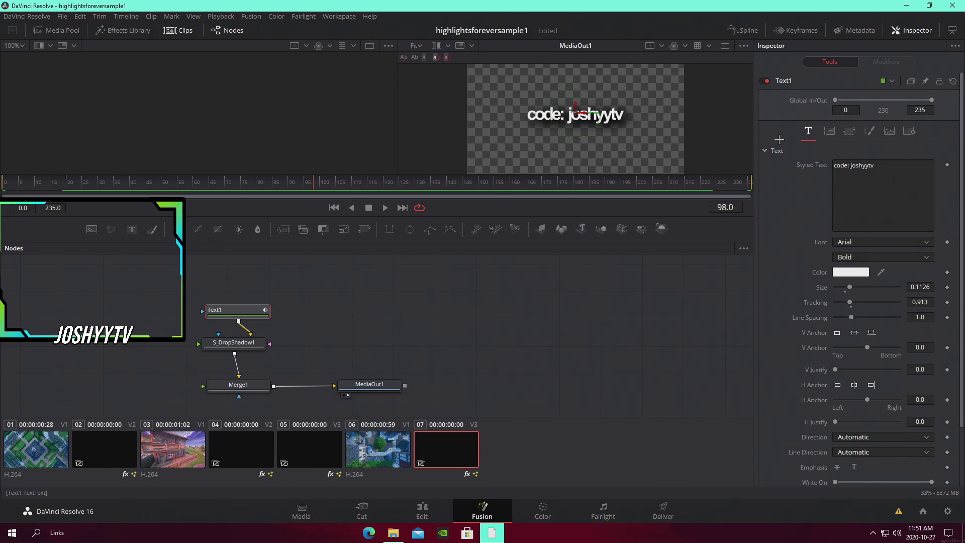
pyautogui.click(830, 130)
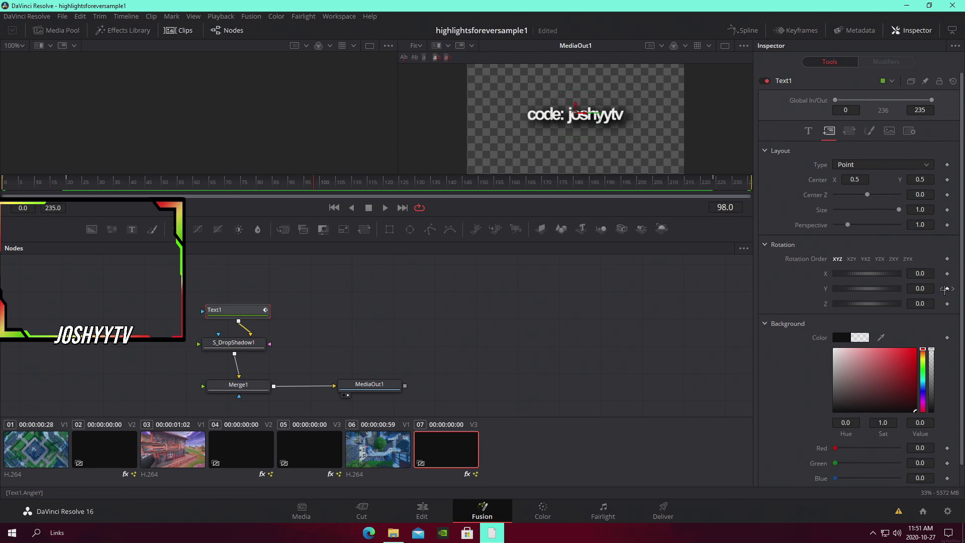
pyautogui.click(946, 288)
pyautogui.click(953, 288)
pyautogui.click(947, 288)
pyautogui.click(941, 288)
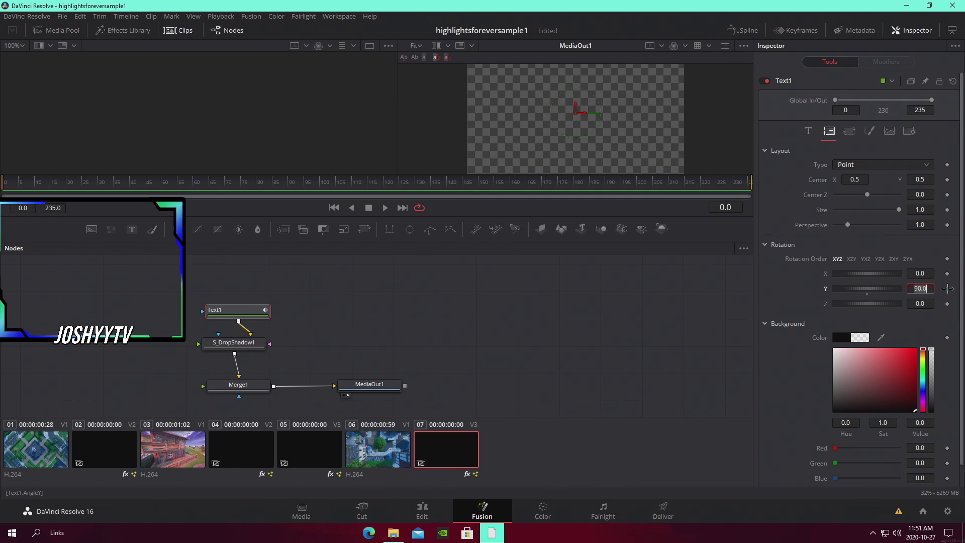
pyautogui.click(948, 288)
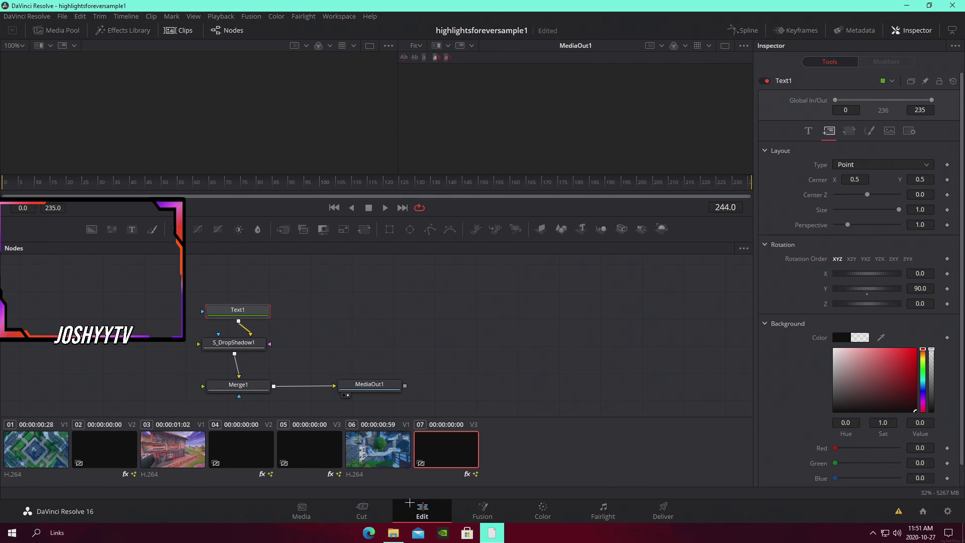
# Step: Replace the "code: joshyytv" copy above cine3.mp4 with a copy of the "what you will learn:" composition on Video 2, trimmed to the clip's end
pyautogui.click(422, 510)
pyautogui.click(532, 377)
pyautogui.press('Delete')
pyautogui.click(354, 411)
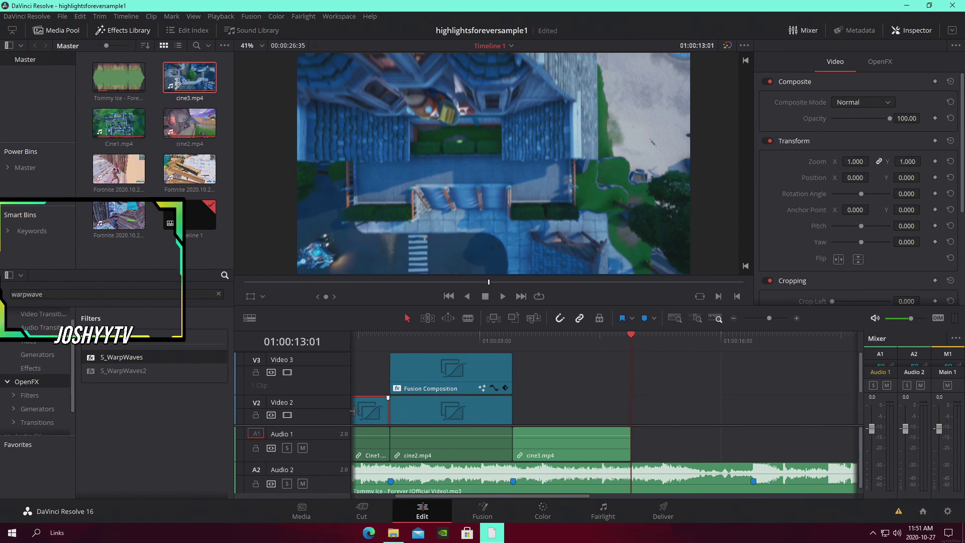
pyautogui.click(563, 389)
pyautogui.click(516, 335)
pyautogui.hotkey('ctrl', 'v')
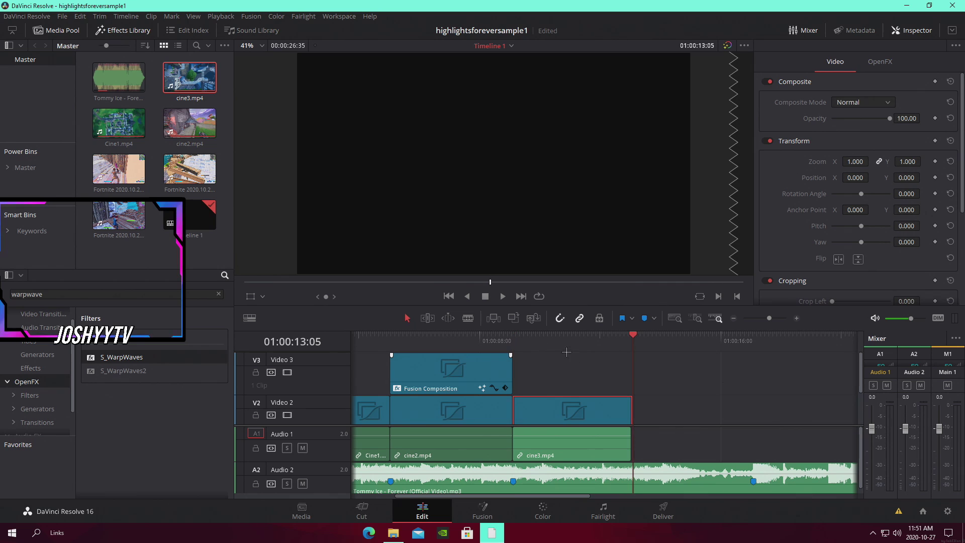
pyautogui.press('Up')
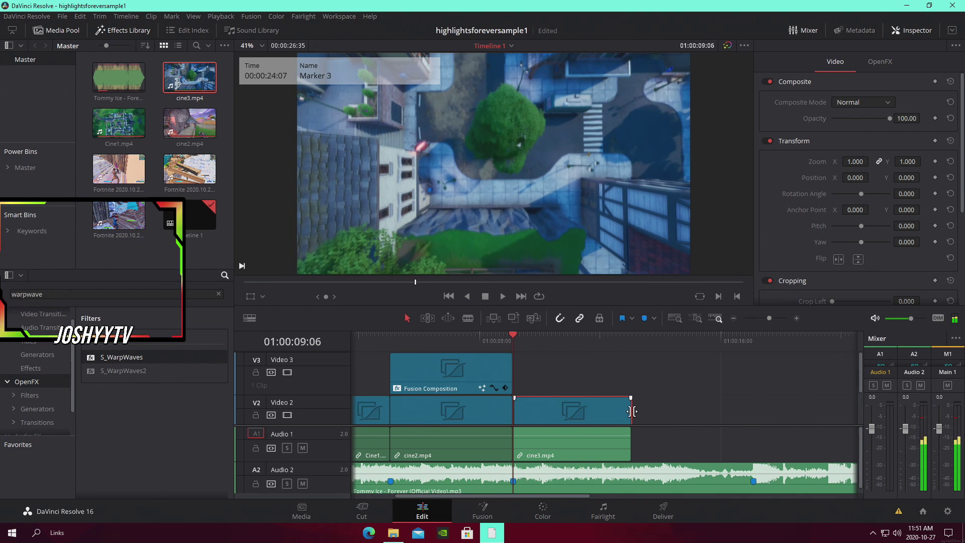
pyautogui.moveTo(631, 412); pyautogui.dragTo(628, 410)
# Step: In the new composition's Text1, keyframe the Write On start at its maximum on frame 236, replacing the old final keyframe
pyautogui.moveTo(610, 343); pyautogui.dragTo(631, 340)
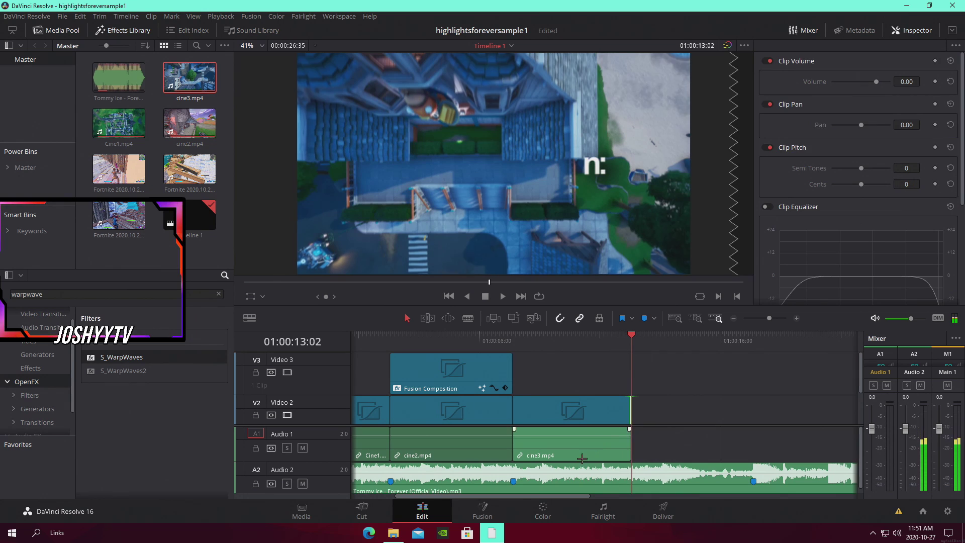
pyautogui.click(483, 510)
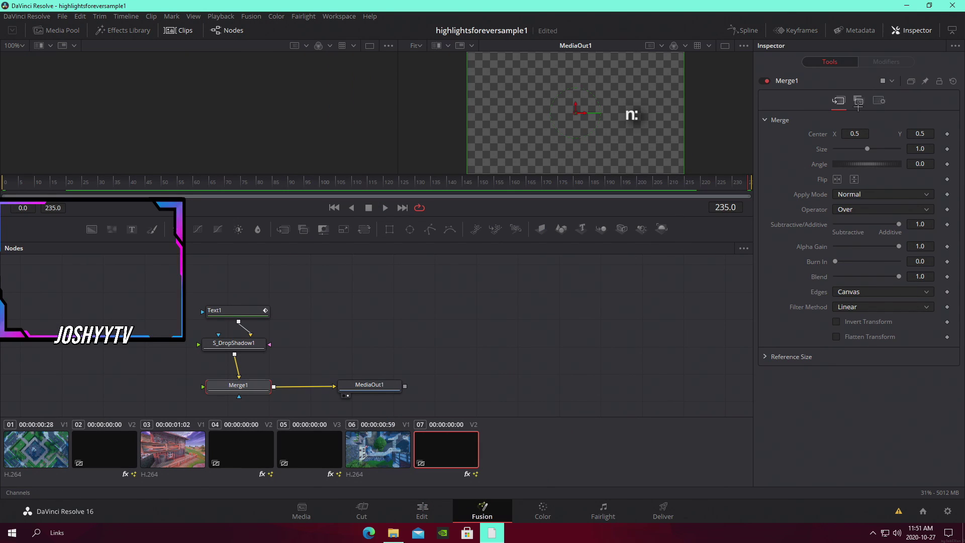
pyautogui.click(236, 310)
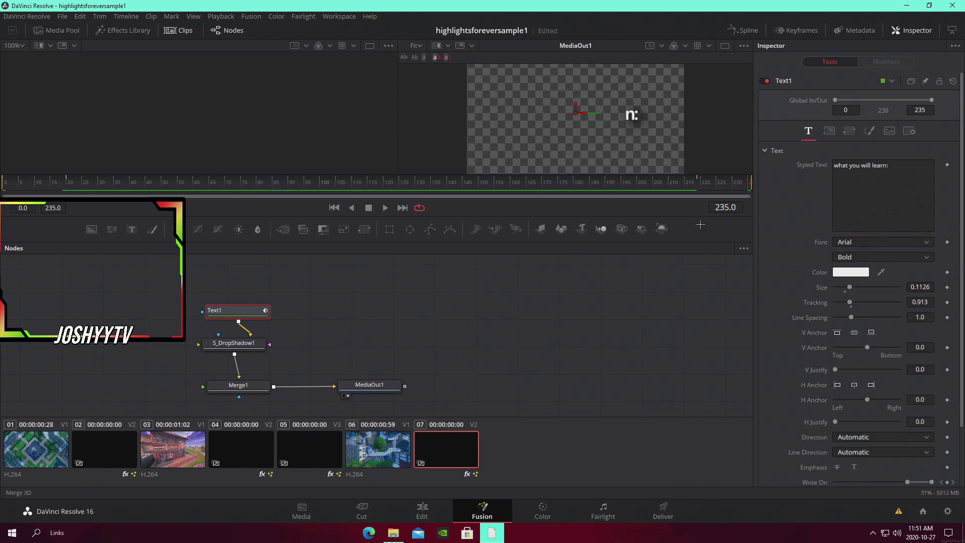
pyautogui.moveTo(717, 181); pyautogui.dragTo(755, 197)
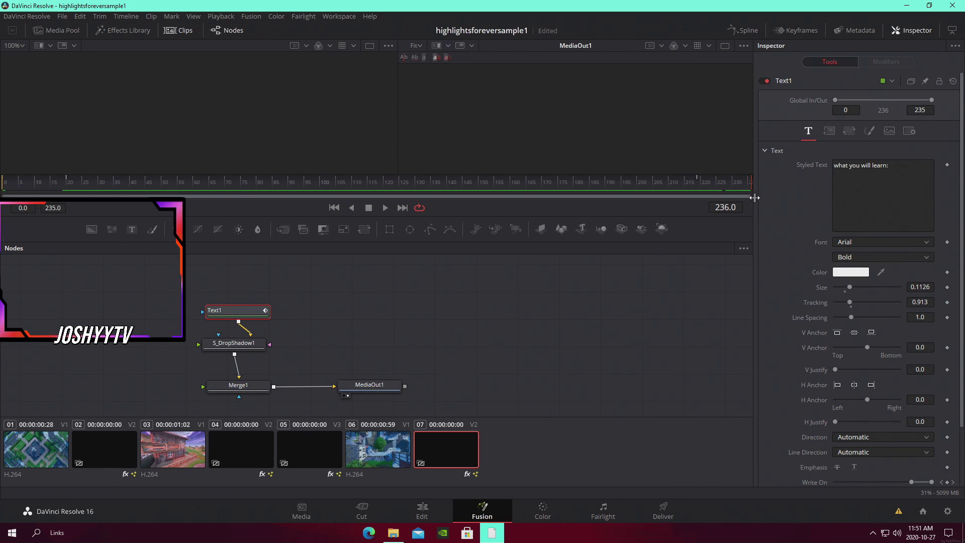
pyautogui.scroll(-3, 801, 345)
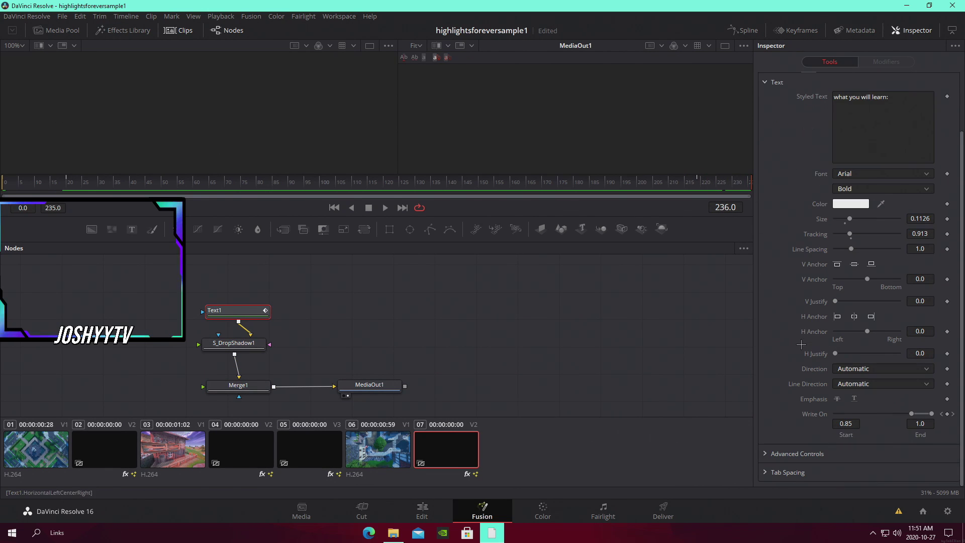
pyautogui.click(954, 412)
pyautogui.click(750, 180)
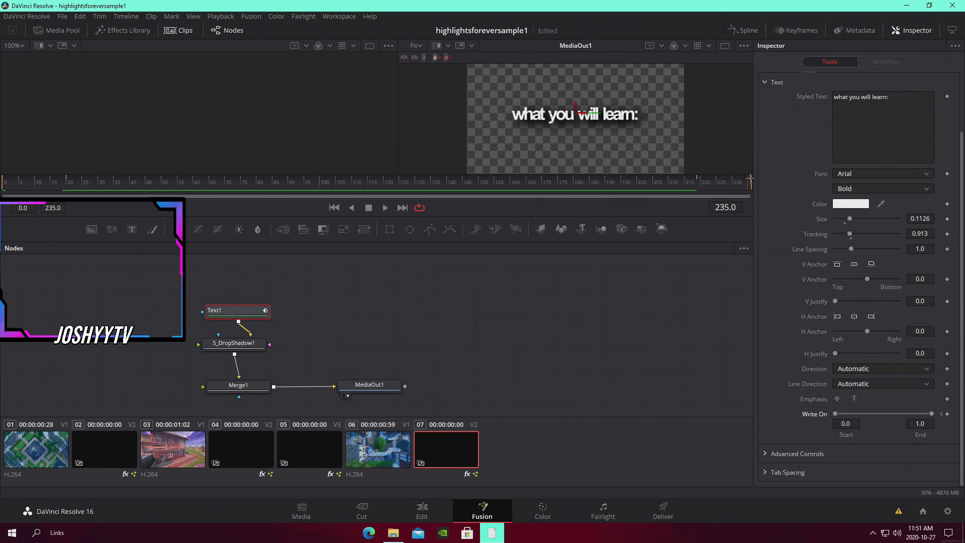
pyautogui.click(749, 183)
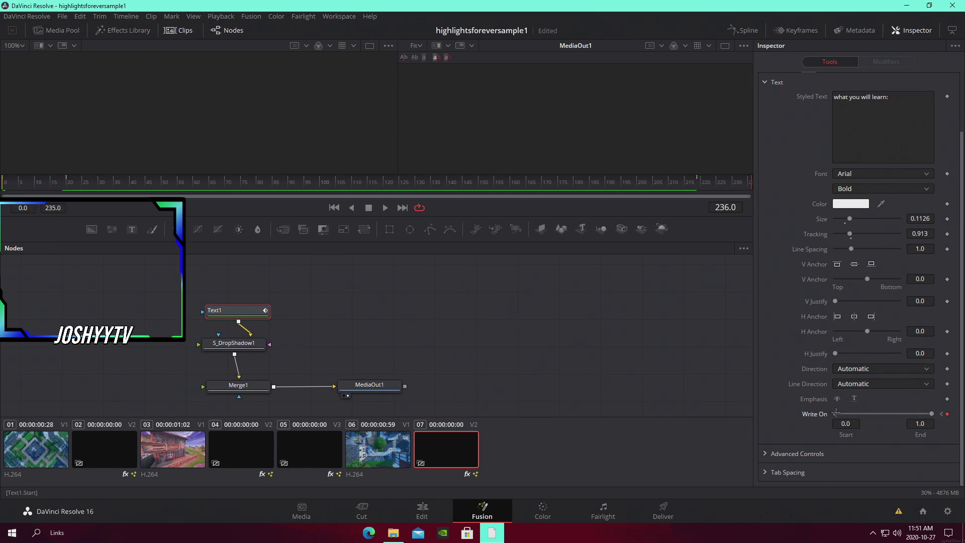
pyautogui.moveTo(837, 413); pyautogui.dragTo(958, 444)
pyautogui.click(750, 182)
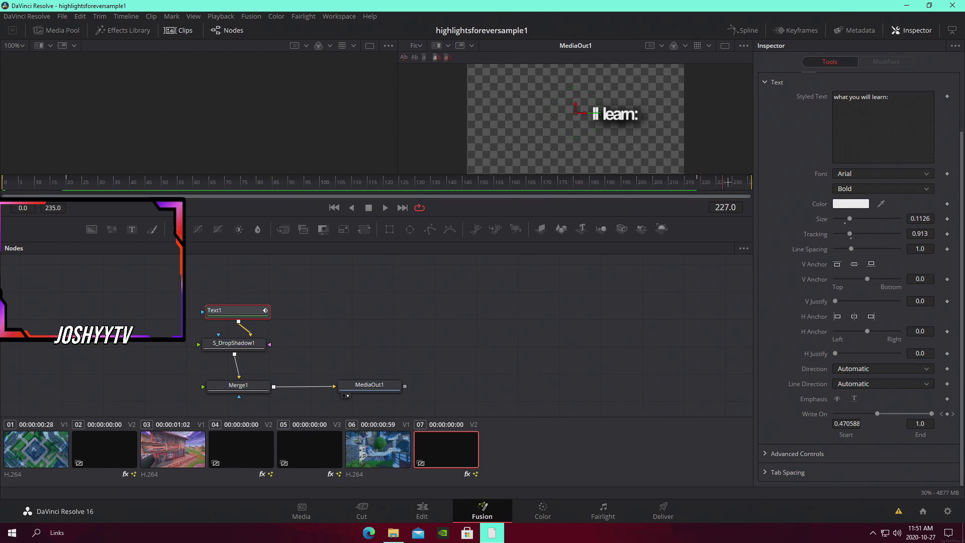
# Step: Play the timeline from the start of cine3.mp4 to check the text animation, and save the project
pyautogui.click(422, 510)
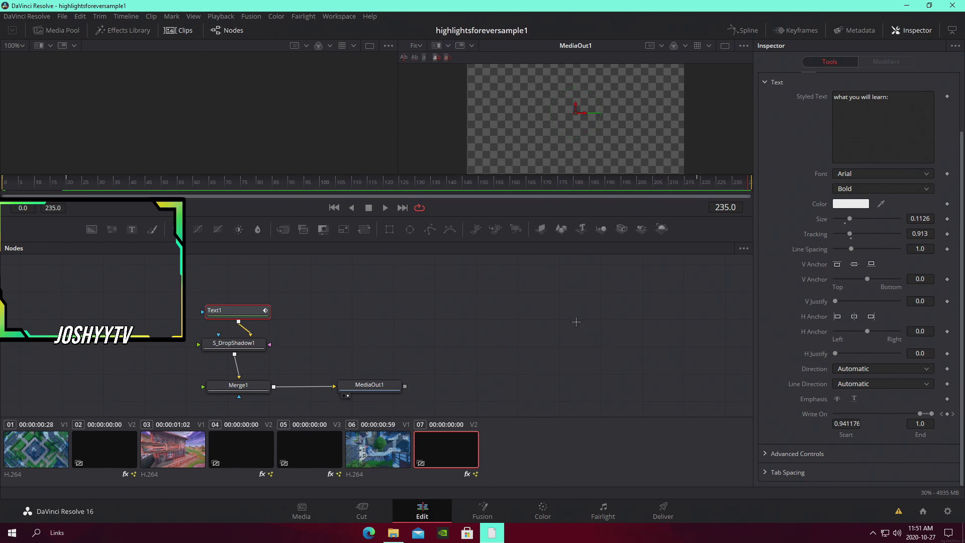
pyautogui.moveTo(540, 339); pyautogui.dragTo(513, 347)
pyautogui.press('space')
pyautogui.hotkey('ctrl', 's')
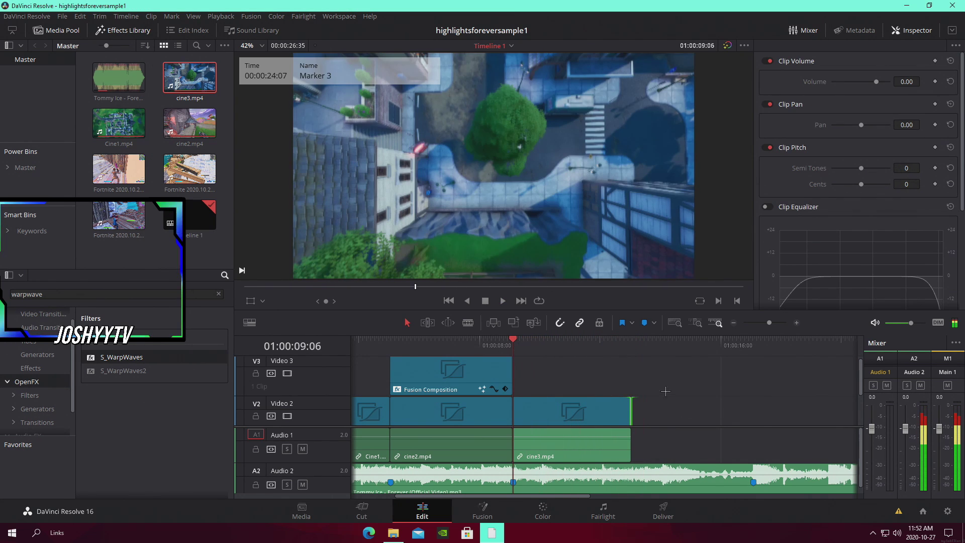
# Step: Change the text of the composition above cine3.mp4 to "joshyy_tv" in its Text1 node
pyautogui.click(549, 413)
pyautogui.click(483, 509)
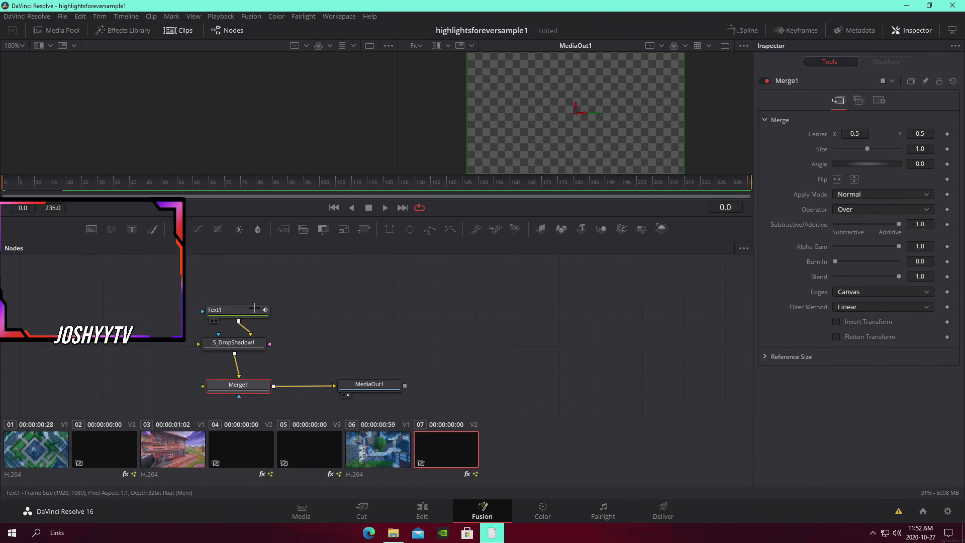
pyautogui.click(235, 309)
pyautogui.write('joshyy_tv')
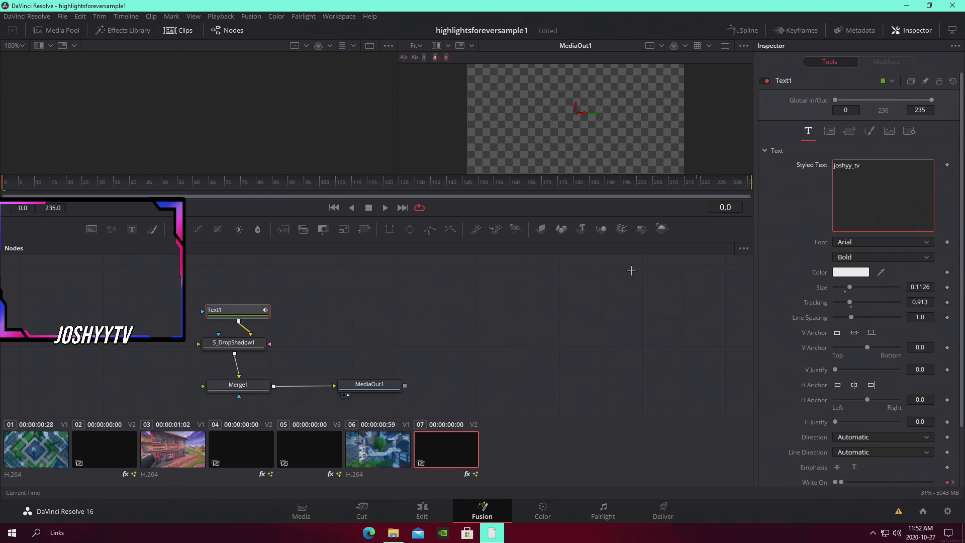
pyautogui.click(553, 357)
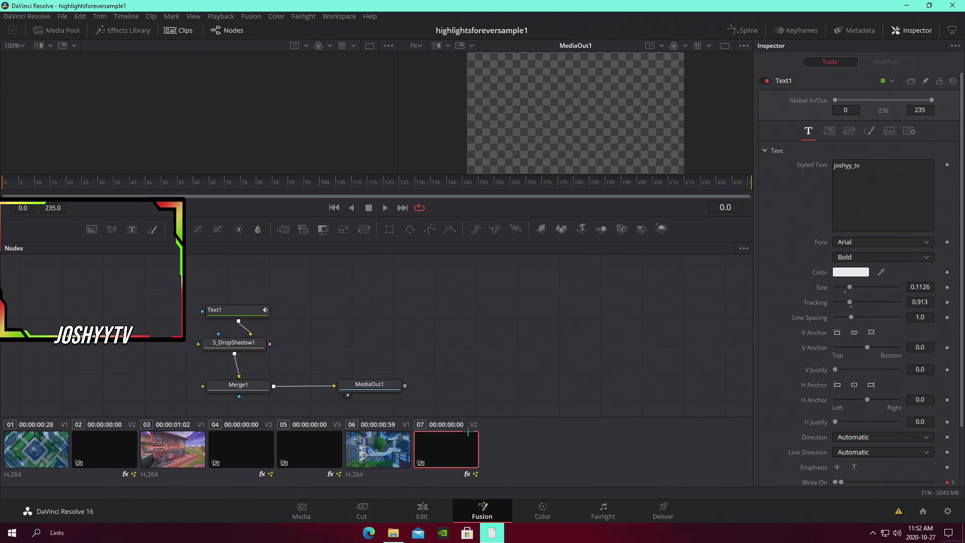
pyautogui.click(237, 314)
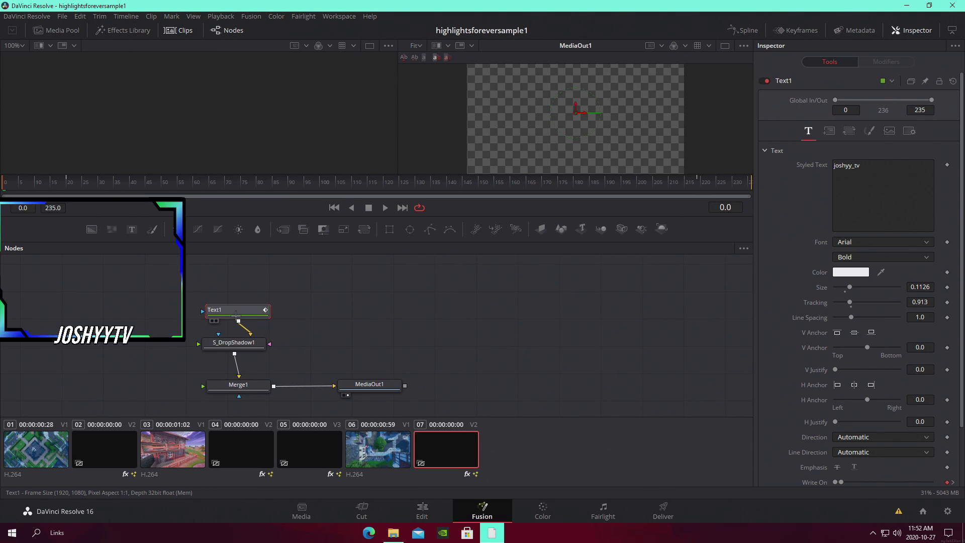
pyautogui.click(422, 510)
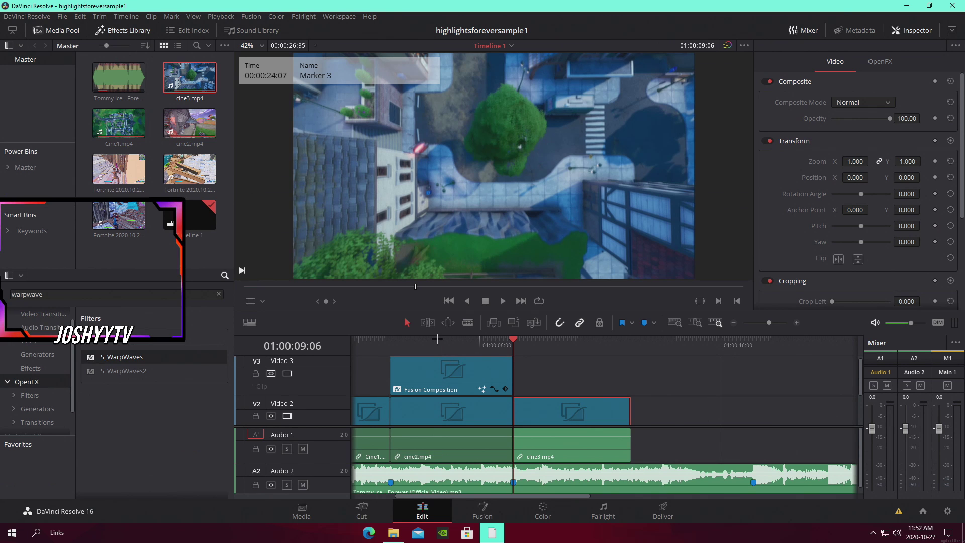
# Step: Shift the "joshyy_tv" composition horizontally to position X 43.000 and save the project
pyautogui.moveTo(420, 340); pyautogui.dragTo(666, 406)
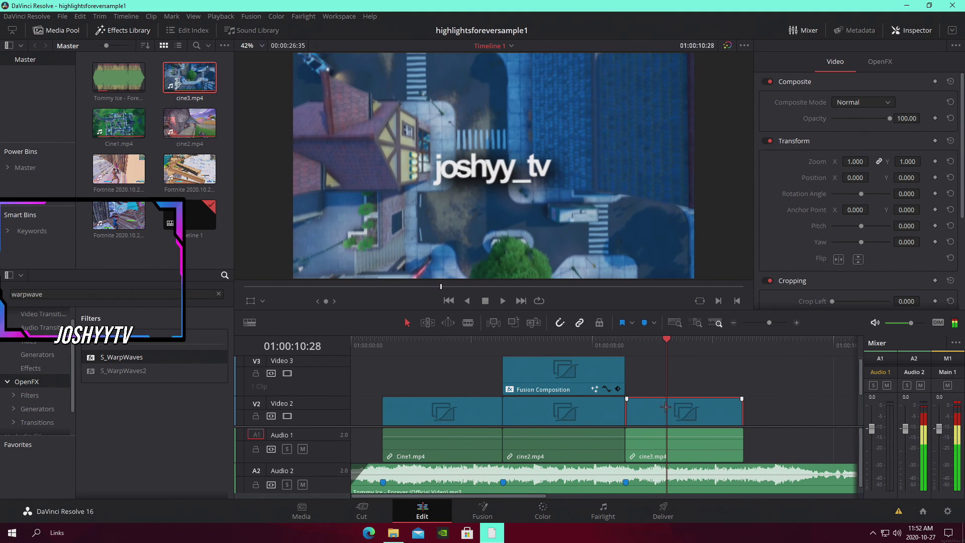
pyautogui.moveTo(868, 172); pyautogui.dragTo(872, 177)
pyautogui.hotkey('ctrl', 's')
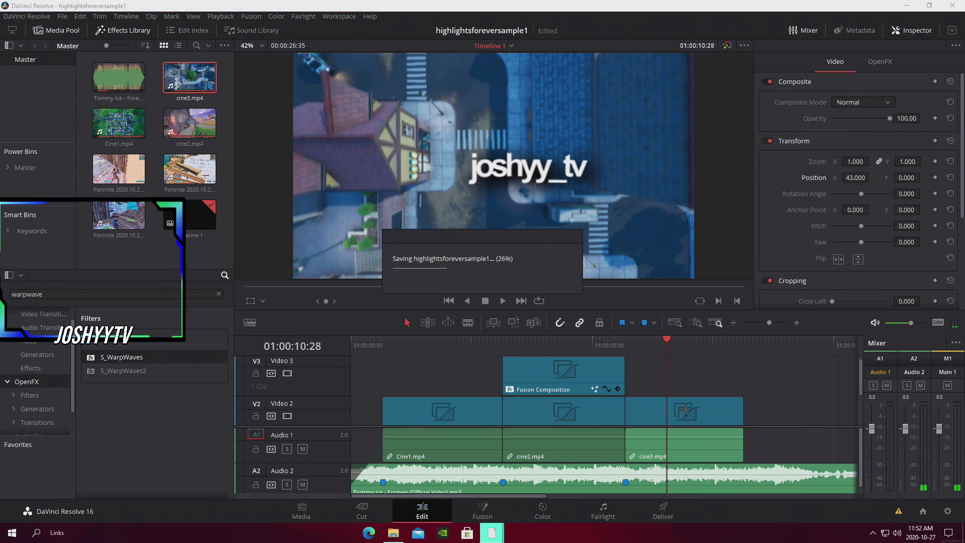
# Step: Duplicate the "joshyy_tv" composition and place the copy on Video 3 directly above the original over cine3.mp4
pyautogui.click(707, 414)
pyautogui.moveTo(732, 345); pyautogui.dragTo(754, 365)
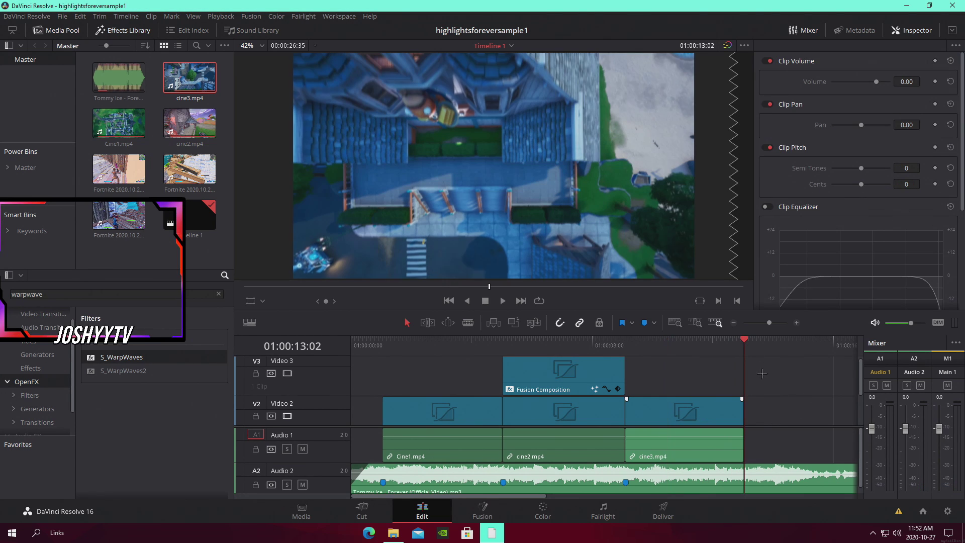
pyautogui.hotkey('ctrl', 'v')
pyautogui.moveTo(556, 413); pyautogui.dragTo(438, 388)
pyautogui.click(393, 346)
pyautogui.moveTo(393, 348); pyautogui.dragTo(396, 350)
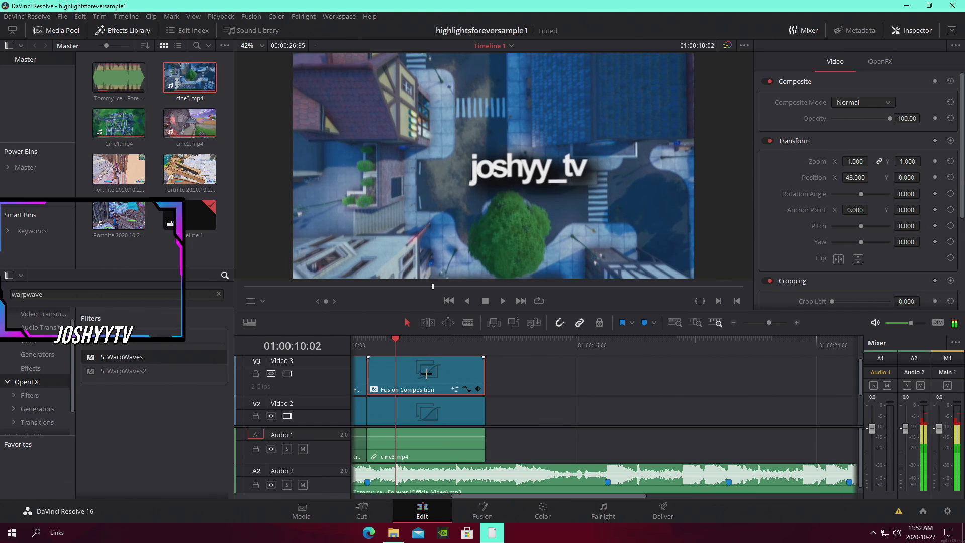
# Step: Set the Text1 font of the Video 3 copy to Social Shapes and clear its "joshyy_tv" text
pyautogui.click(483, 512)
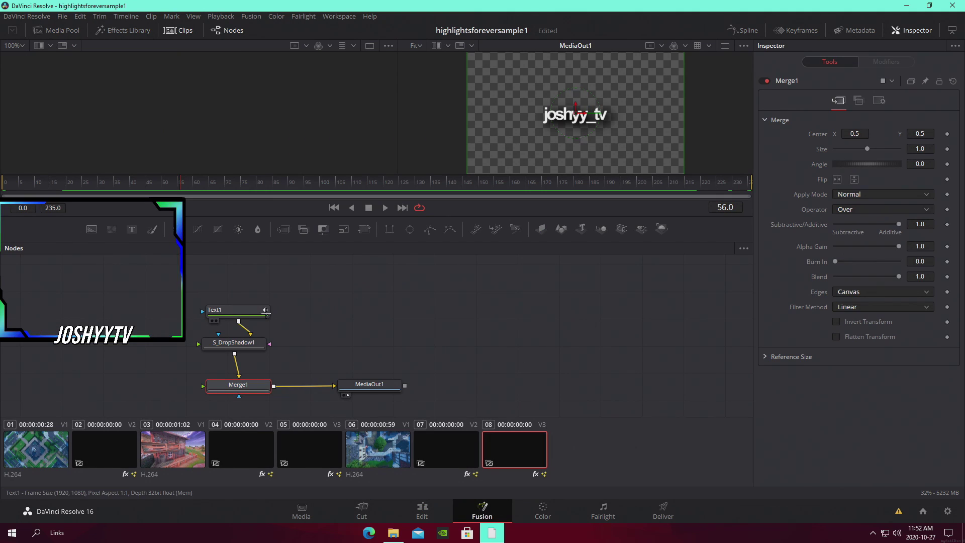
pyautogui.click(859, 243)
pyautogui.scroll(-12, 869, 400)
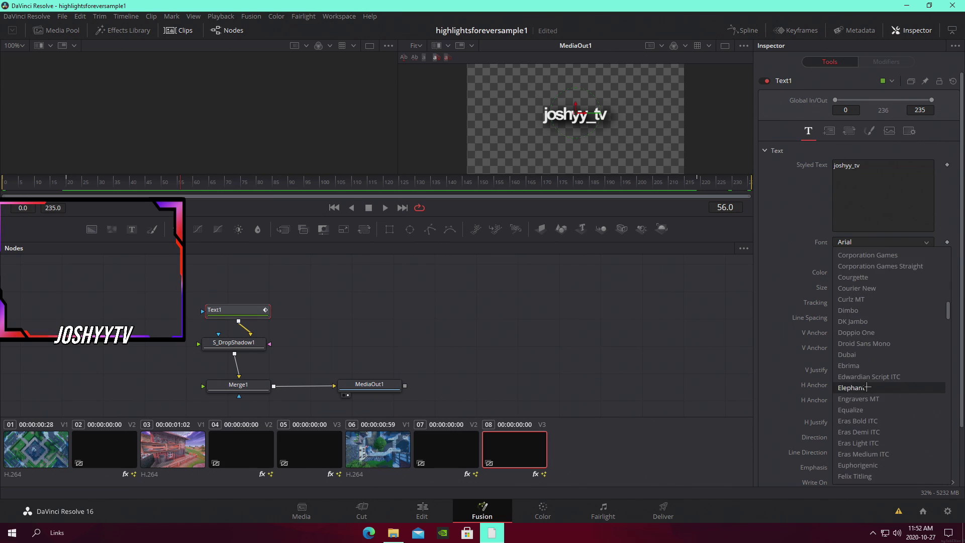
pyautogui.scroll(-8, 869, 400)
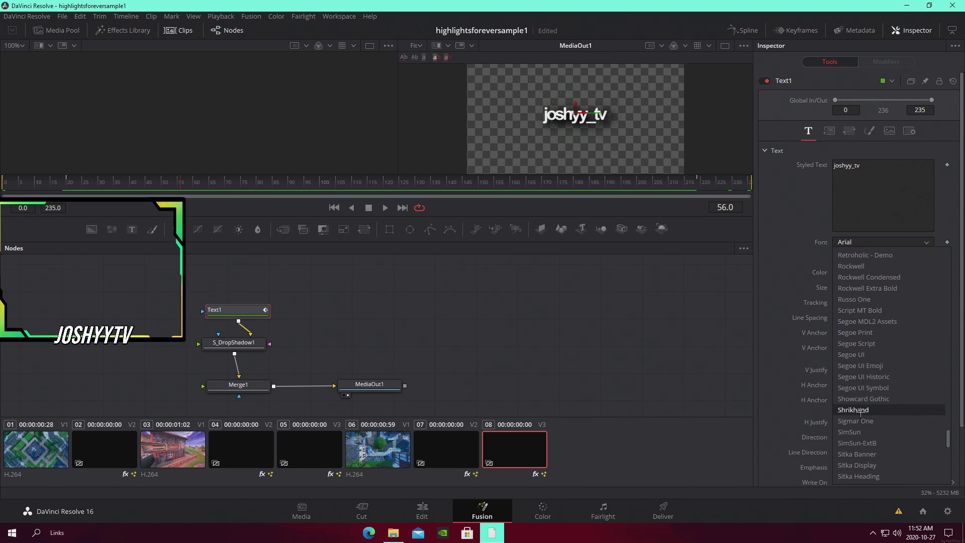
pyautogui.click(870, 435)
pyautogui.click(896, 170)
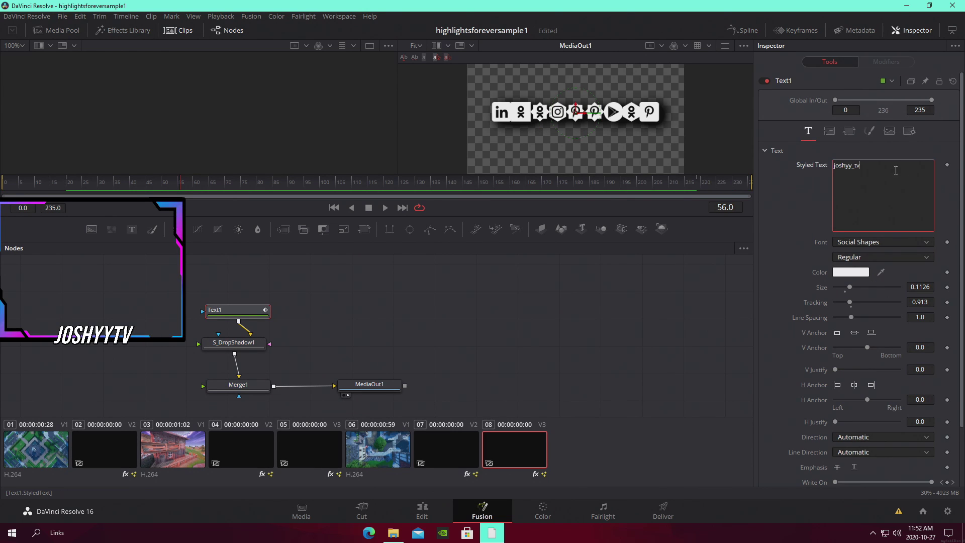
pyautogui.press('BackSpace')
# Step: Switch to the Edge browser, search Google for "o with two dots" and copy the "Ö" character from the result
pyautogui.click(370, 532)
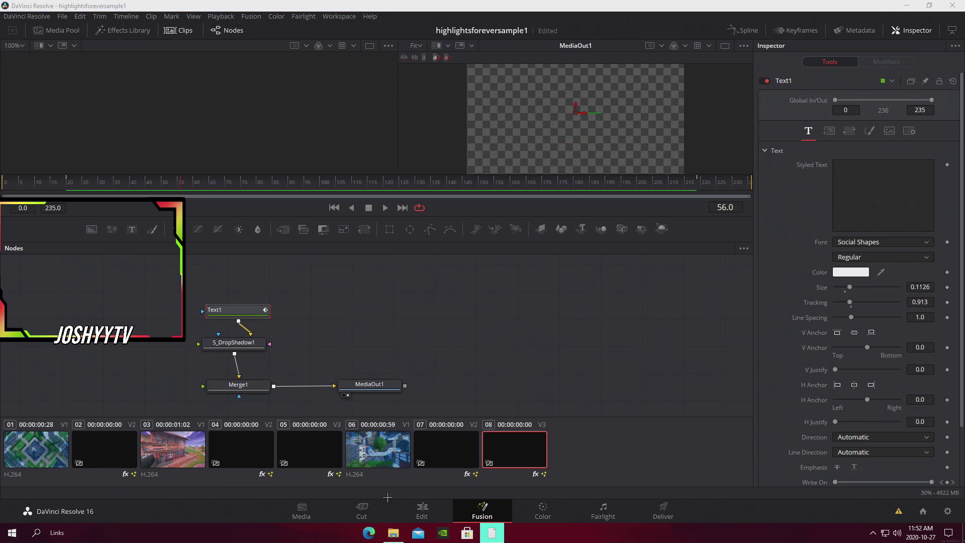
pyautogui.write('o w')
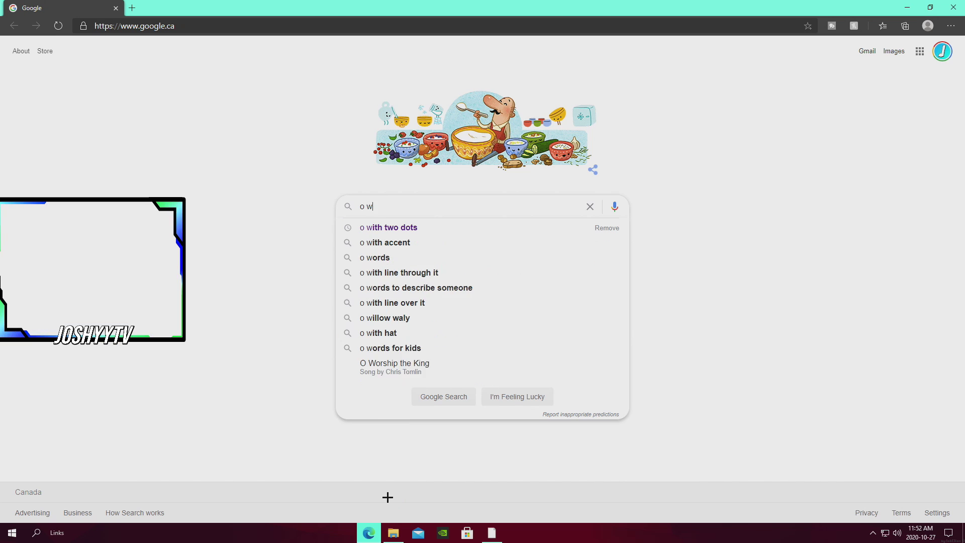
pyautogui.write('ith two dots')
pyautogui.press('Return')
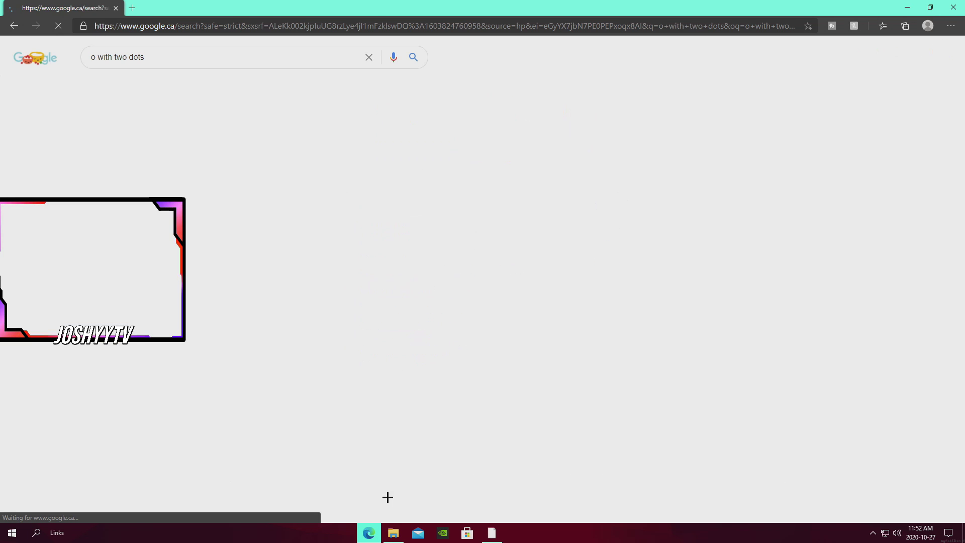
pyautogui.doubleClick(105, 213)
pyautogui.hotkey('ctrl', 'c')
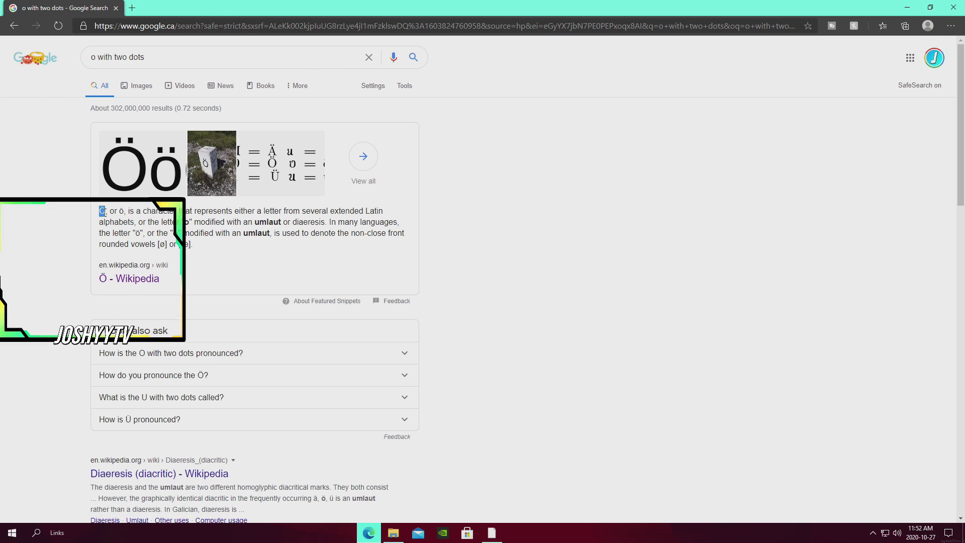
# Step: Switch back to DaVinci Resolve and paste the copied "Ö" character as the Text1 styled text of the Video 3 composition
pyautogui.click(961, 2)
pyautogui.click(881, 177)
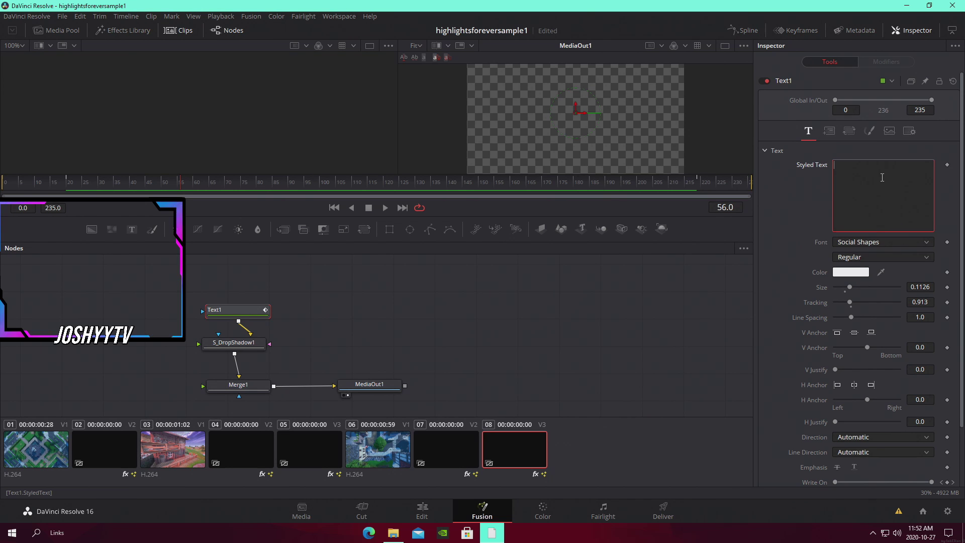
pyautogui.hotkey('ctrl', 'v')
pyautogui.click(299, 348)
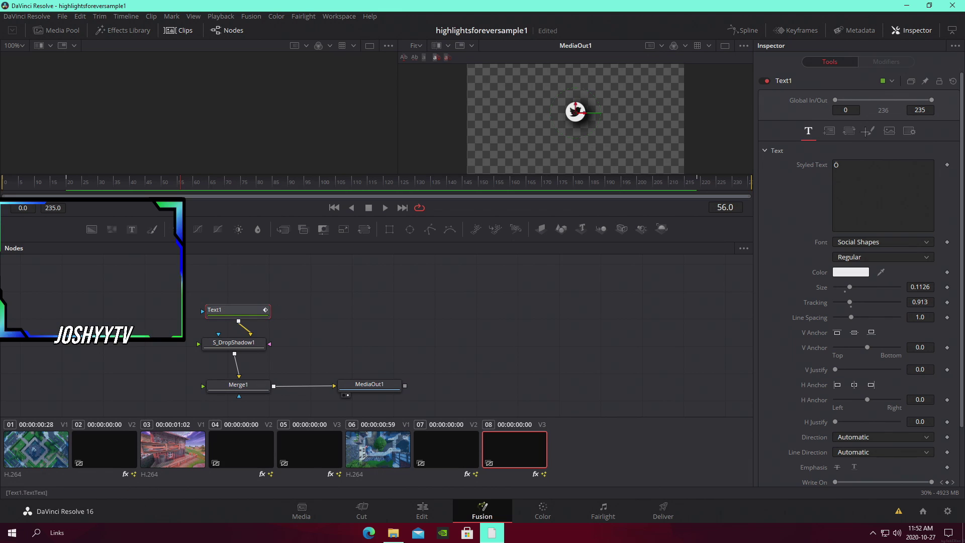
# Step: Position the icon composition at X -60.000, Y -6.000 and swap tracks so it sits on Video 2 beneath the "joshyy_tv" composition
pyautogui.click(422, 509)
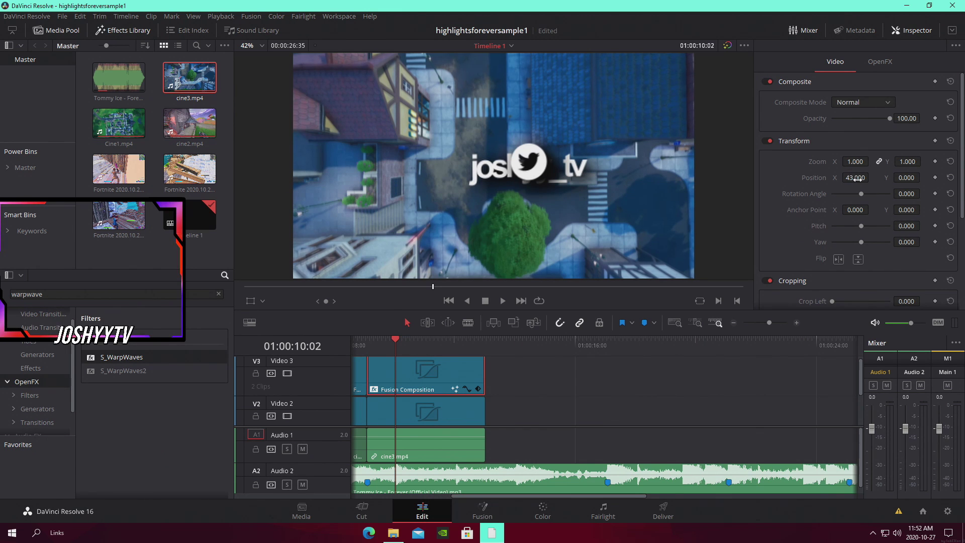
pyautogui.moveTo(858, 178)
pyautogui.mouseDown()
pyautogui.moveTo(840, 179)
pyautogui.moveTo(902, 179)
pyautogui.moveTo(863, 179)
pyautogui.mouseUp()
pyautogui.moveTo(442, 386); pyautogui.dragTo(564, 386)
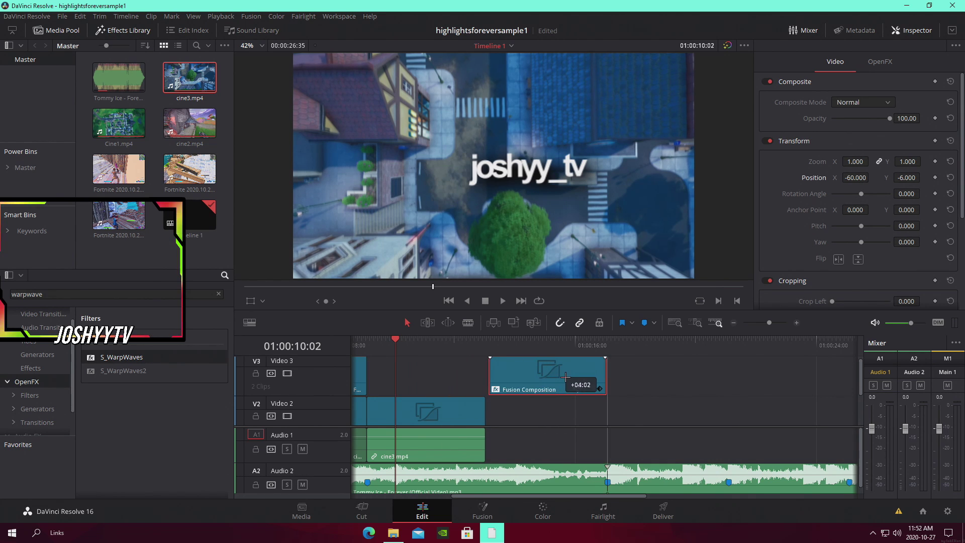
pyautogui.moveTo(436, 408); pyautogui.dragTo(437, 389)
pyautogui.moveTo(534, 387); pyautogui.dragTo(414, 428)
# Step: Play back the icon and text over cine3.mp4, and save the project with the playhead at Marker 4
pyautogui.moveTo(396, 345); pyautogui.dragTo(368, 346)
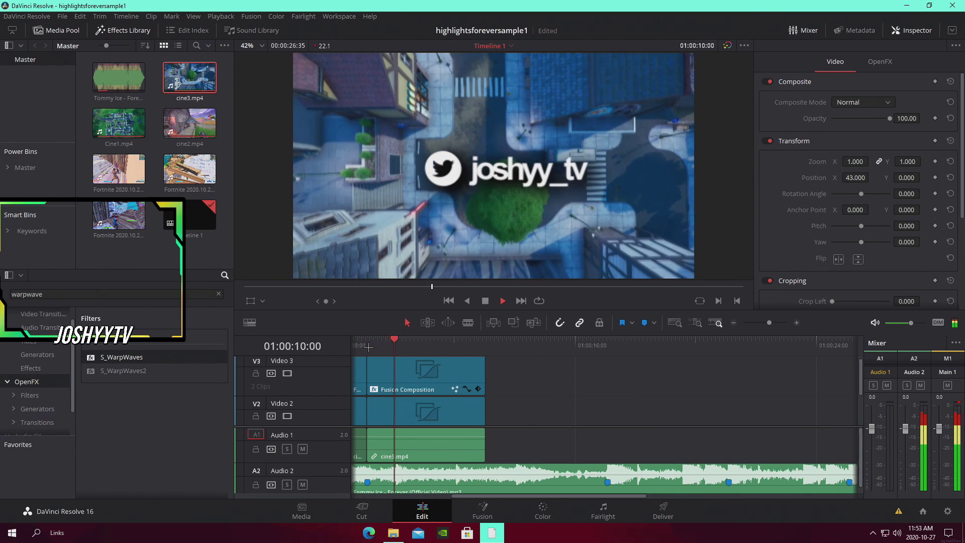
pyautogui.click(456, 346)
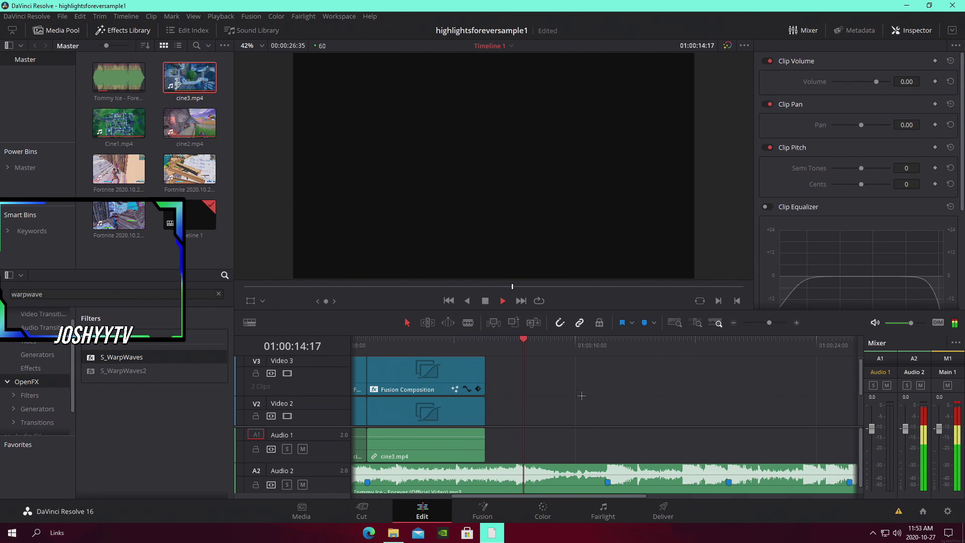
pyautogui.moveTo(770, 321); pyautogui.dragTo(770, 322)
pyautogui.press('space')
pyautogui.hotkey('shift', 'Up')
pyautogui.hotkey('ctrl', 's')
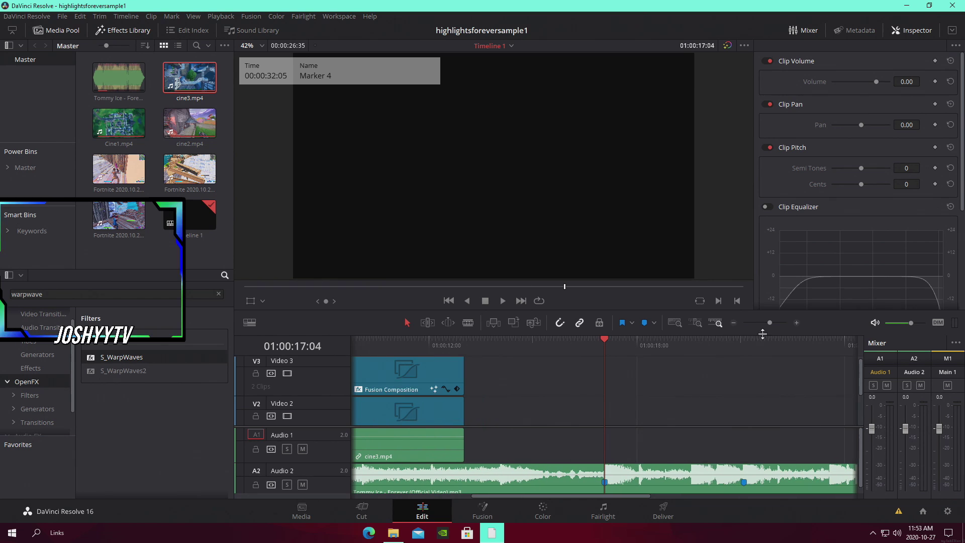
# Step: Switch to File Explorer and place "Fortnite 2020.10.25 - 08.47.50.10.DVR" from the New Highlights Tutorial folder on Video 1 near Marker 4
pyautogui.click(392, 533)
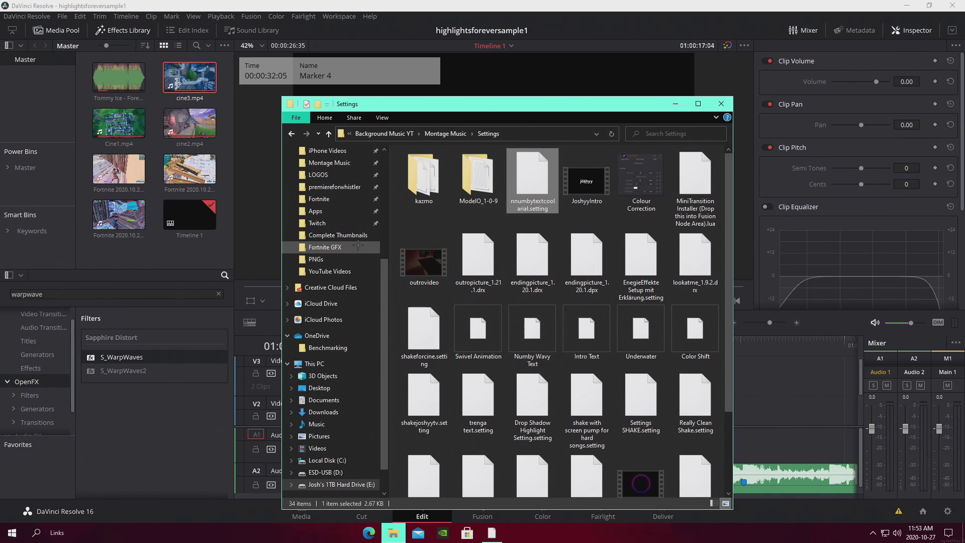
pyautogui.scroll(4, 314, 249)
pyautogui.click(334, 175)
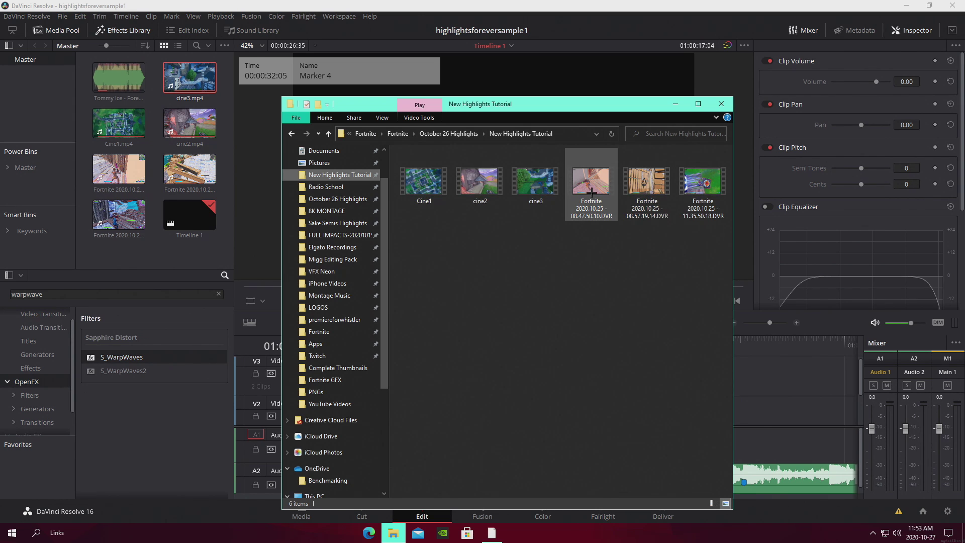
pyautogui.moveTo(592, 192); pyautogui.dragTo(588, 421)
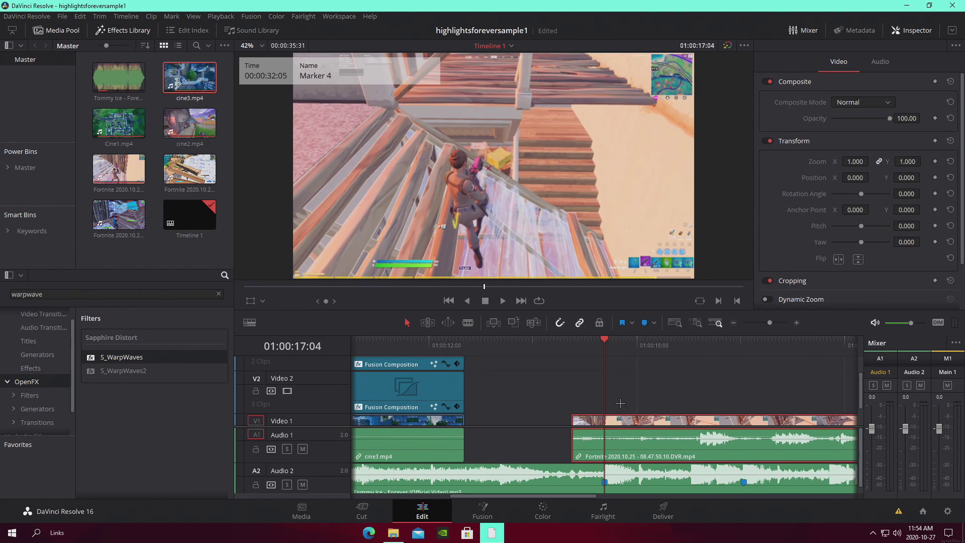
# Step: Cut the Fortnite gameplay clip at two points and delete the first and last pieces, keeping the middle segment
pyautogui.moveTo(768, 328); pyautogui.dragTo(765, 322)
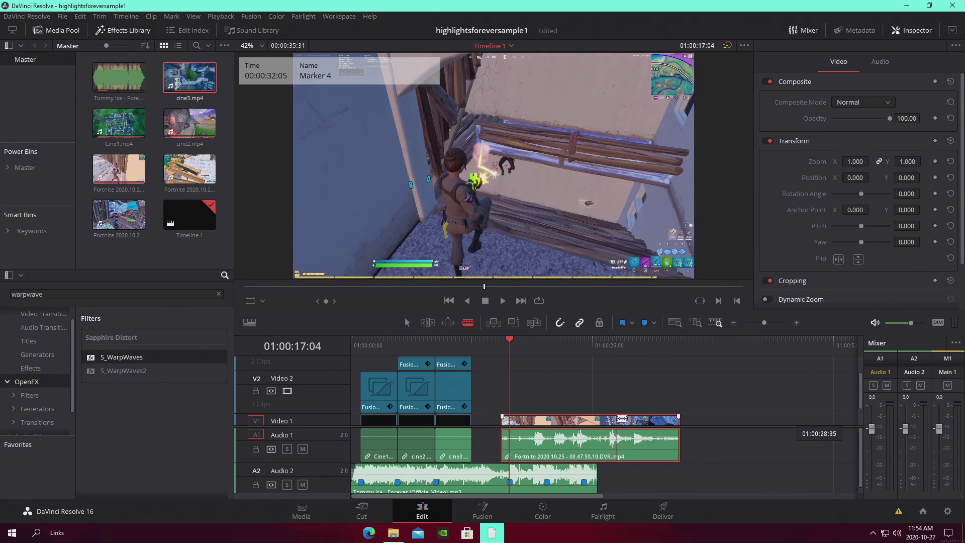
pyautogui.click(598, 420)
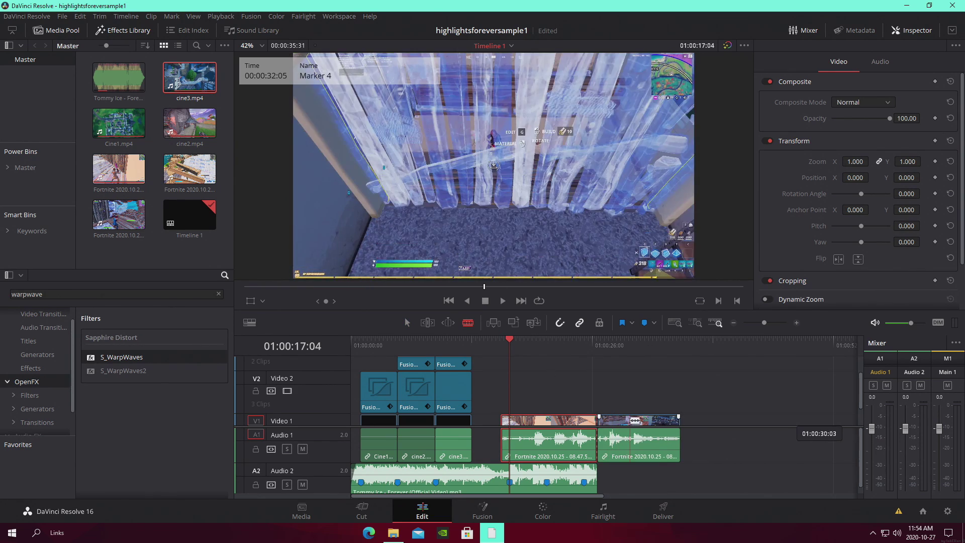
pyautogui.click(645, 420)
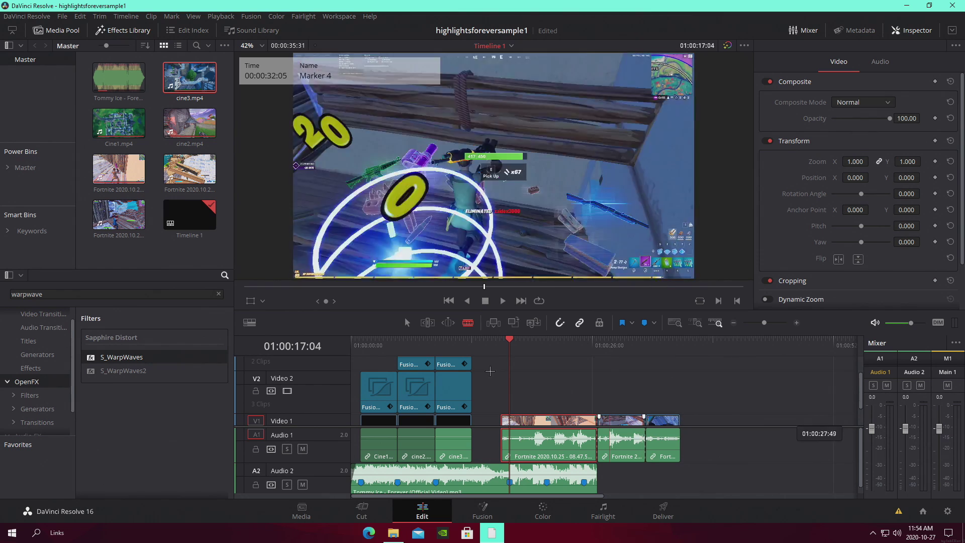
pyautogui.click(407, 322)
pyautogui.rightClick(549, 432)
pyautogui.click(585, 157)
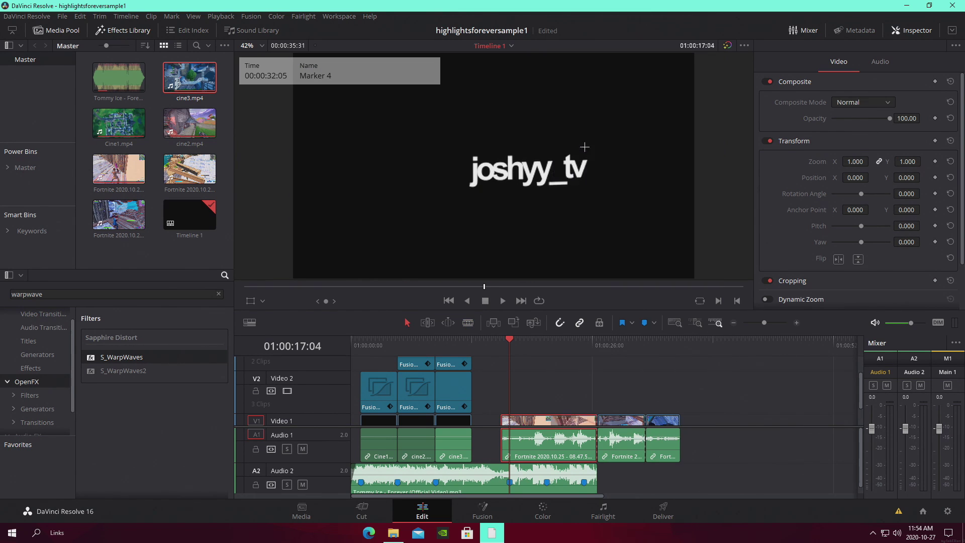
pyautogui.rightClick(662, 422)
pyautogui.click(716, 146)
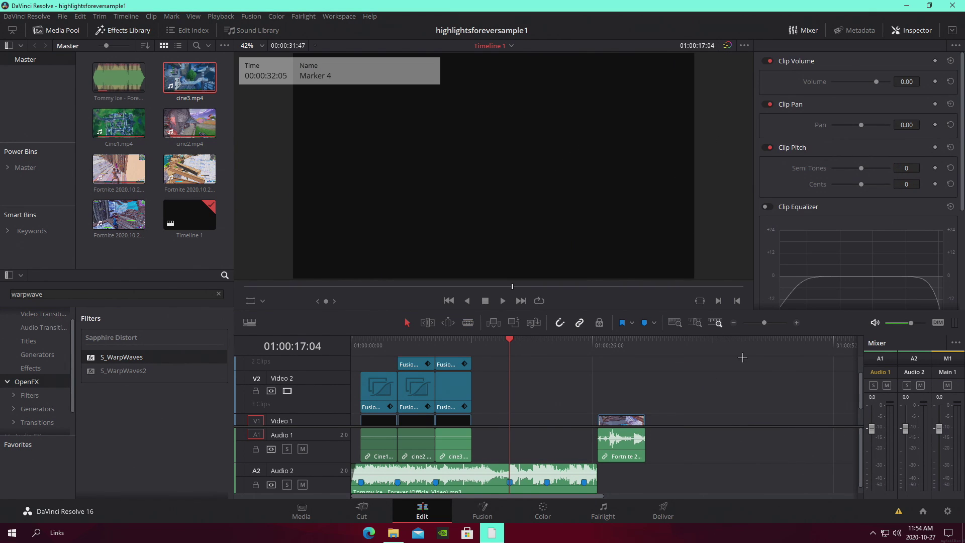
# Step: Shift the remaining Fortnite clip so its shot lands on Marker 4, and extend its start to meet the end of cine3.mp4
pyautogui.moveTo(764, 323); pyautogui.dragTo(767, 324)
pyautogui.moveTo(800, 426); pyautogui.dragTo(616, 426)
pyautogui.moveTo(768, 322); pyautogui.dragTo(769, 322)
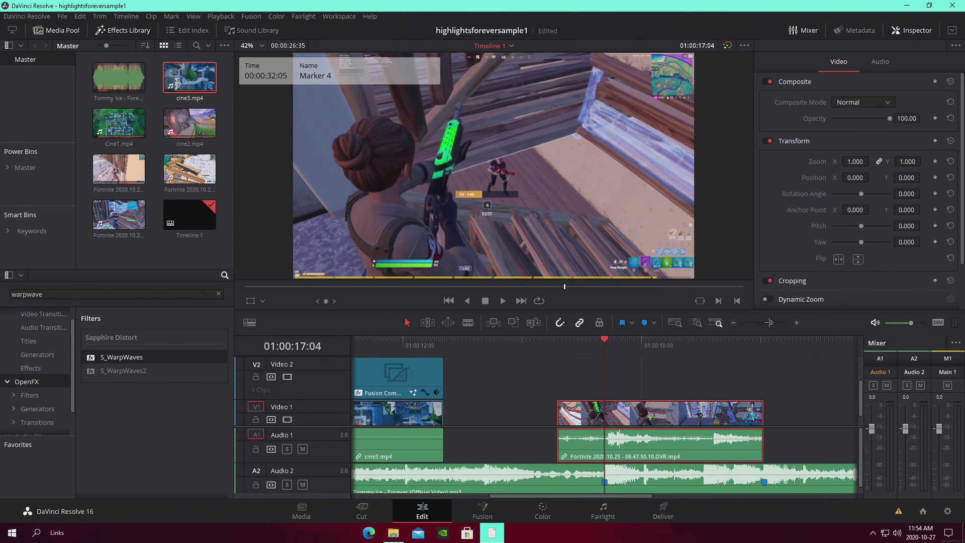
pyautogui.moveTo(559, 418); pyautogui.dragTo(571, 419)
pyautogui.moveTo(680, 437); pyautogui.dragTo(611, 435)
pyautogui.moveTo(503, 421); pyautogui.dragTo(521, 421)
pyautogui.moveTo(642, 414); pyautogui.dragTo(602, 412)
pyautogui.click(697, 416)
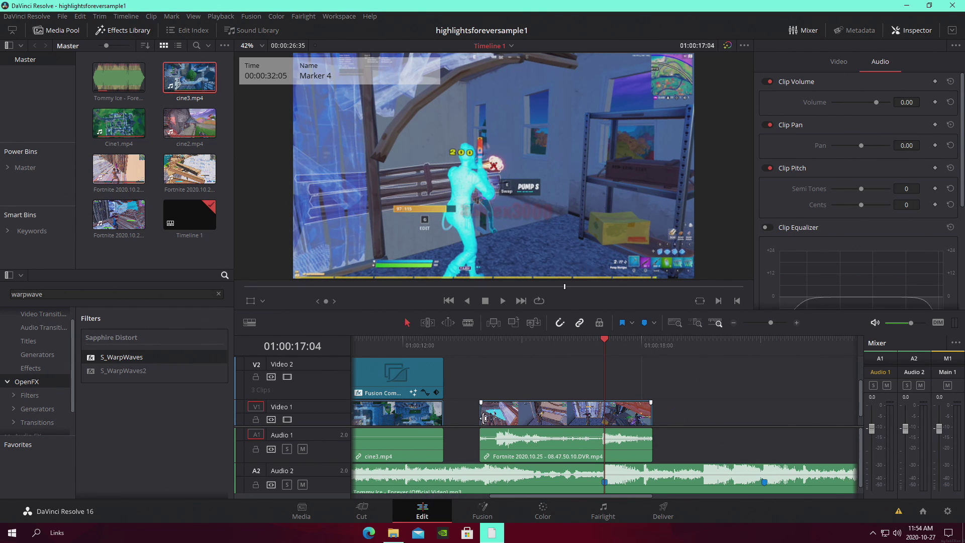
pyautogui.moveTo(485, 419); pyautogui.dragTo(445, 418)
# Step: Unlink the Fortnite clip's video from its audio and show the retime controls on the video
pyautogui.click(570, 347)
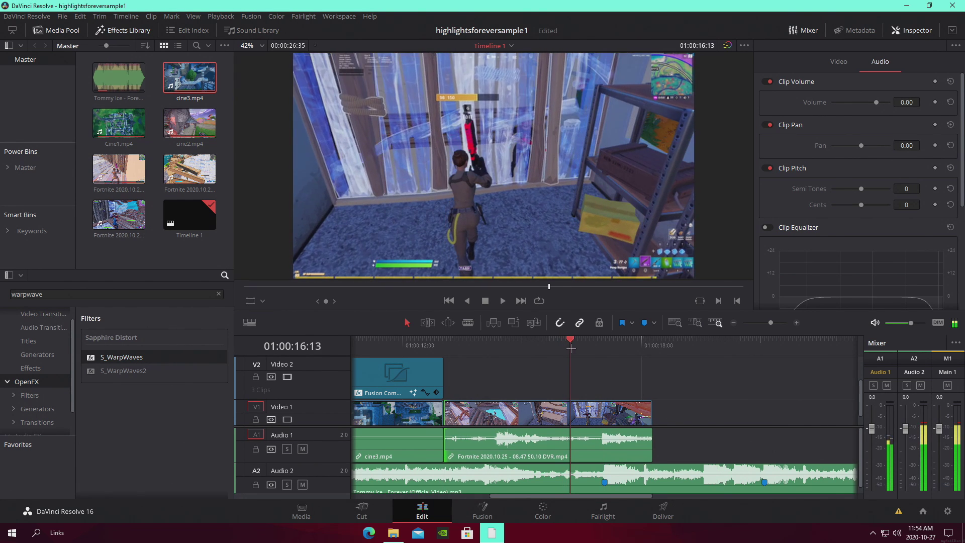
pyautogui.moveTo(571, 348); pyautogui.dragTo(572, 348)
pyautogui.rightClick(601, 408)
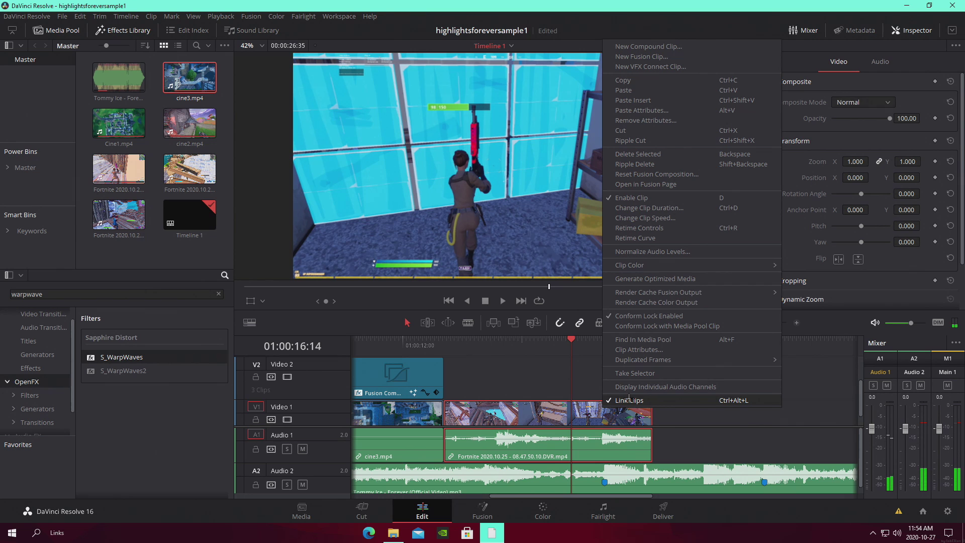
pyautogui.click(629, 400)
pyautogui.rightClick(634, 411)
pyautogui.click(668, 274)
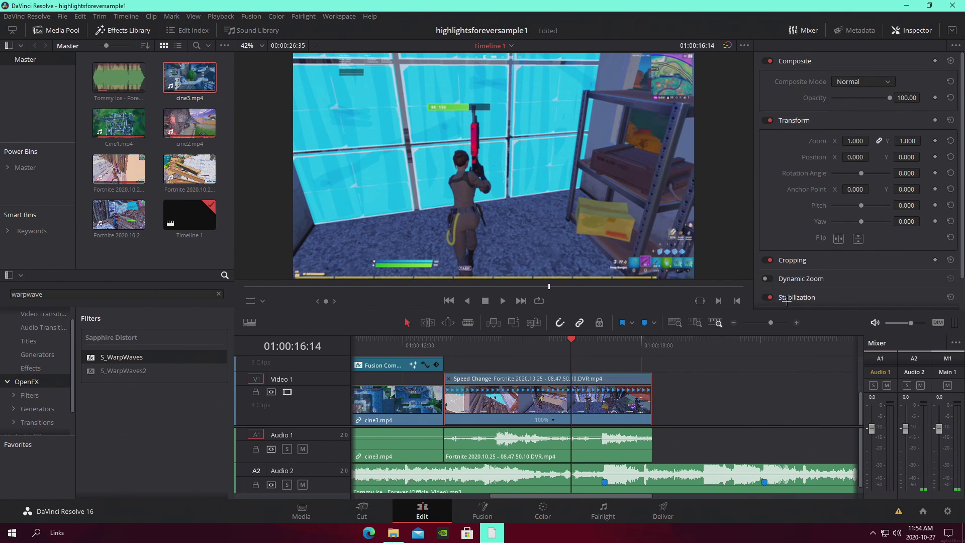
# Step: Add a speed point to the Fortnite clip at Marker 4, timecode 01:00:17:04
pyautogui.moveTo(769, 320); pyautogui.dragTo(774, 322)
pyautogui.moveTo(672, 344); pyautogui.dragTo(693, 352)
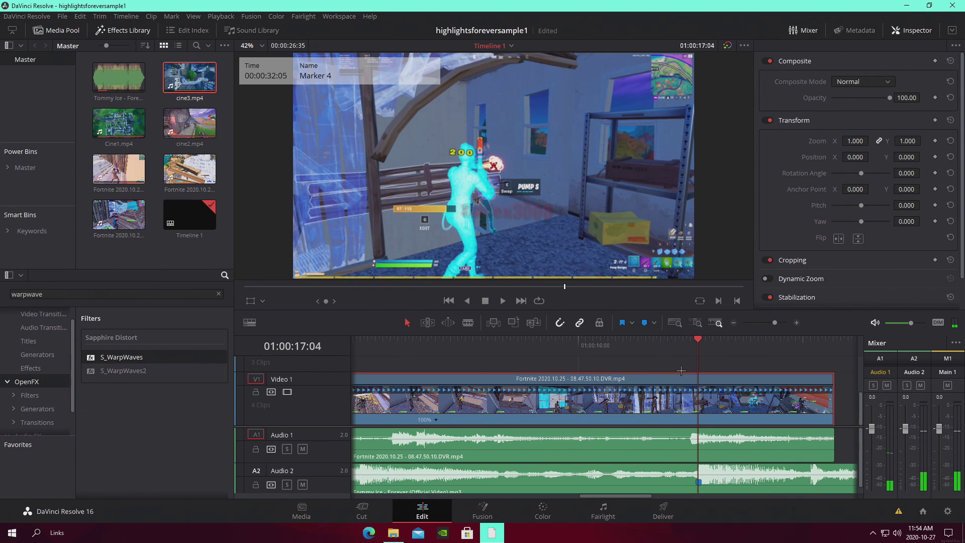
pyautogui.press('Left')
pyautogui.press('Left')
pyautogui.press('Right')
pyautogui.press('Right')
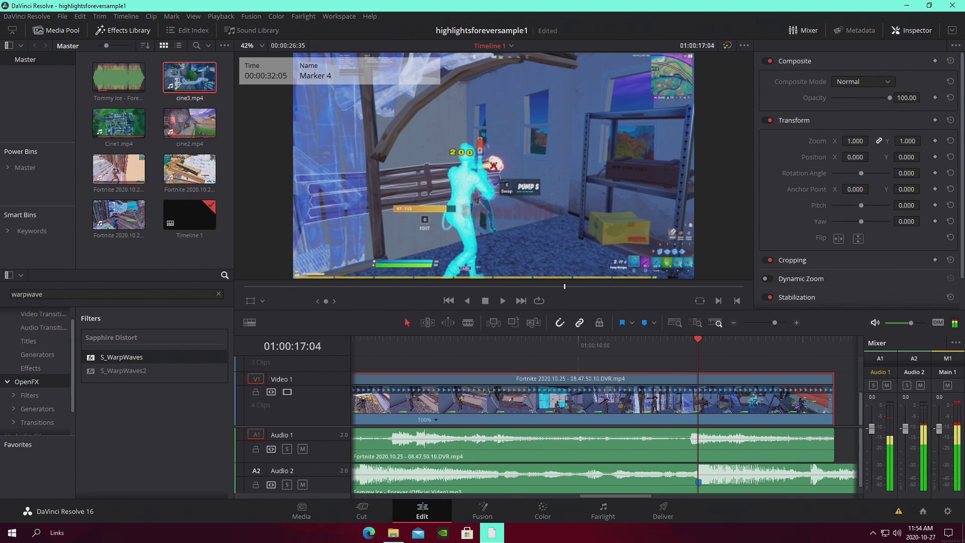
pyautogui.click(436, 419)
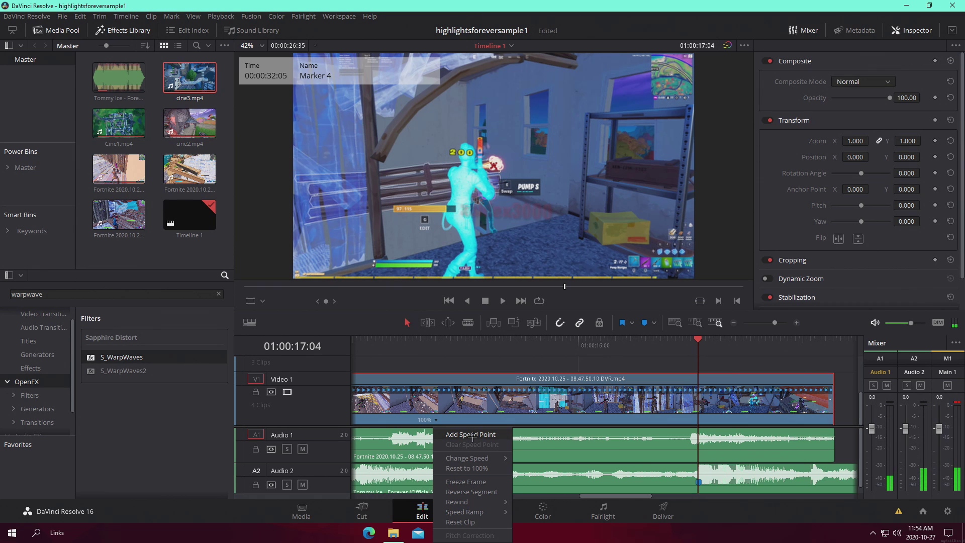
pyautogui.click(472, 434)
# Step: Set the segment after the Marker 4 speed point to 50% speed and trim the video's end to match its audio
pyautogui.click(769, 419)
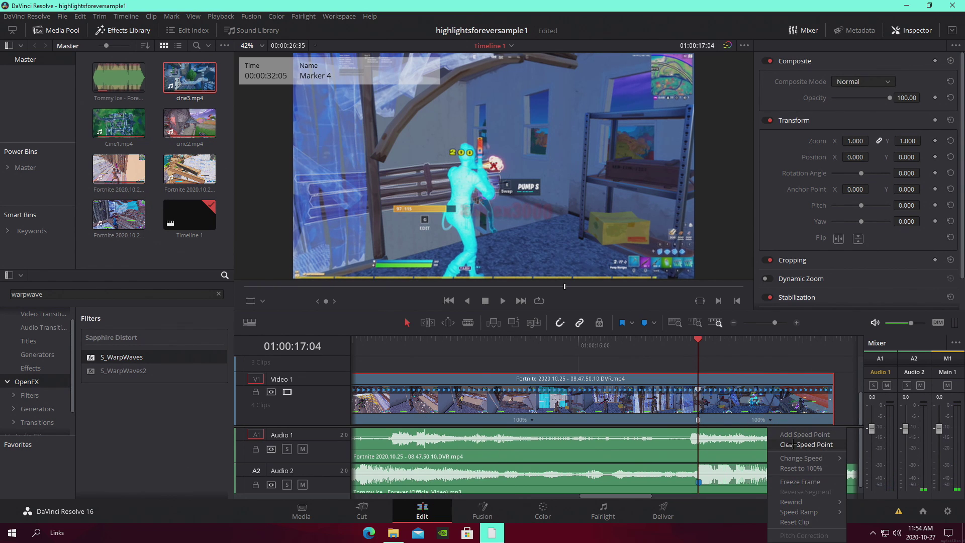
pyautogui.moveTo(813, 457)
pyautogui.click(863, 482)
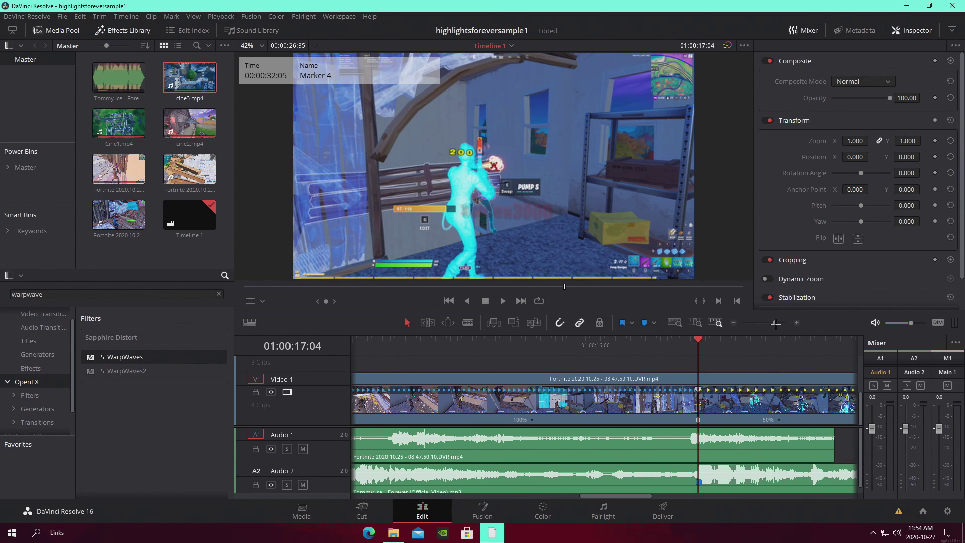
pyautogui.moveTo(774, 323); pyautogui.dragTo(769, 324)
pyautogui.moveTo(687, 401); pyautogui.dragTo(640, 398)
pyautogui.moveTo(771, 322); pyautogui.dragTo(775, 323)
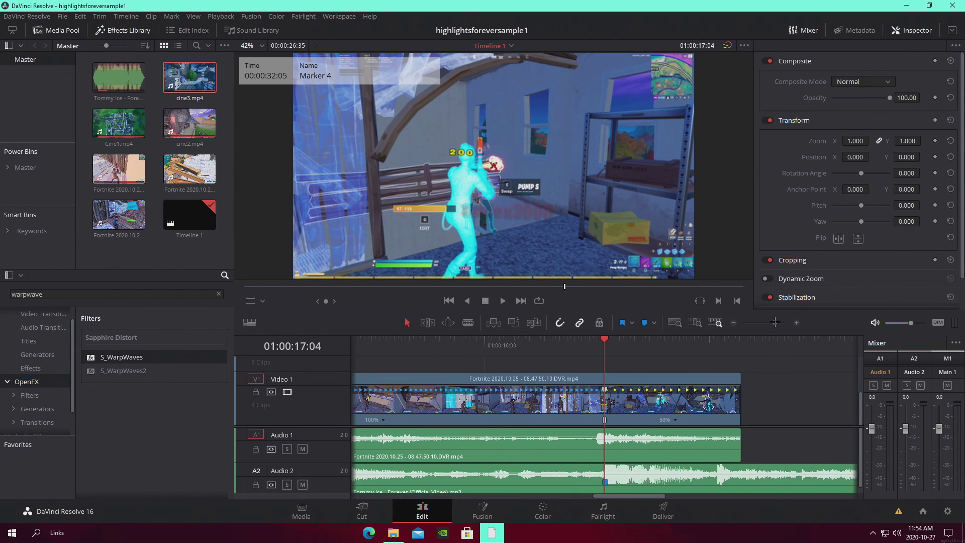
# Step: Add a second speed point to the Fortnite clip before Marker 4, at timecode 01:00:16:37
pyautogui.moveTo(601, 351); pyautogui.dragTo(553, 347)
pyautogui.click(372, 420)
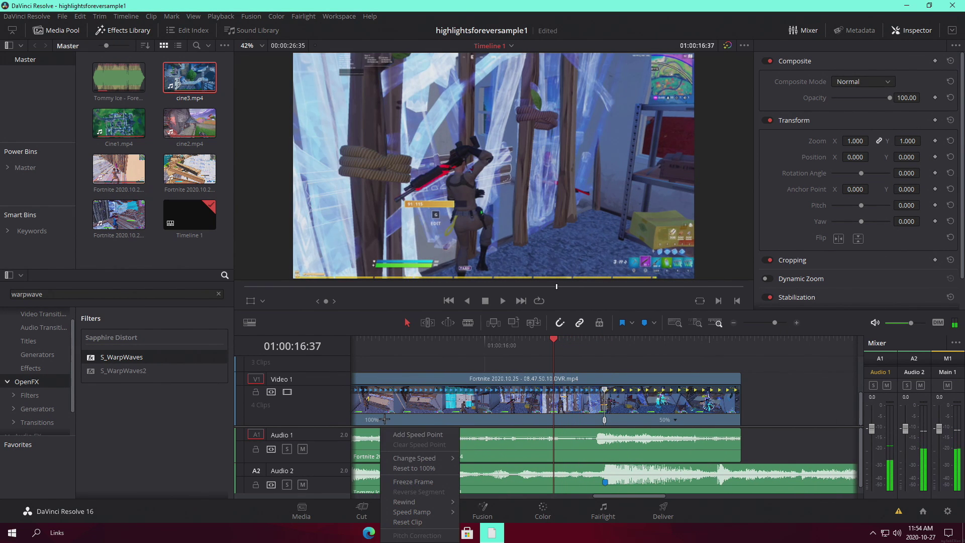
pyautogui.click(431, 434)
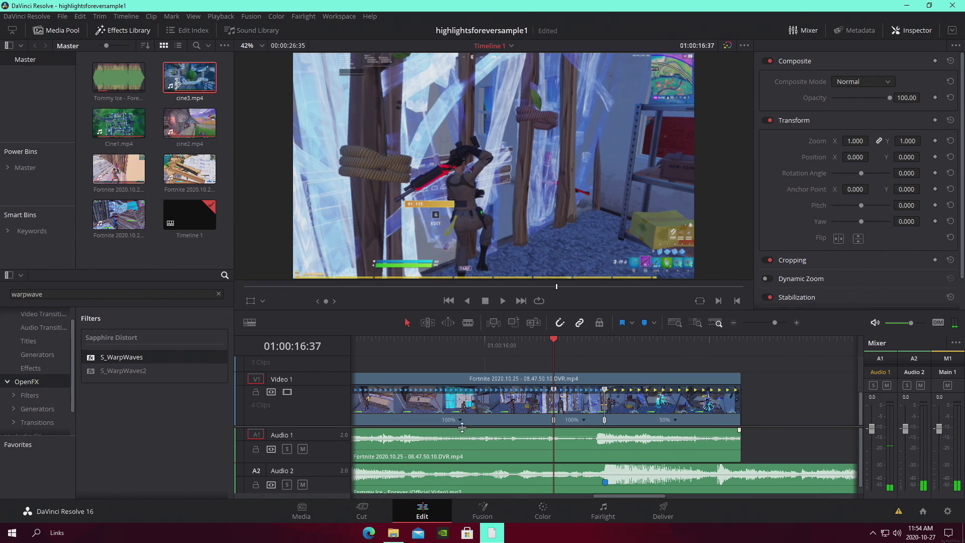
# Step: Apply a faster speed preset to the Fortnite clip segment between the two speed points
pyautogui.moveTo(562, 352); pyautogui.dragTo(585, 351)
pyautogui.click(585, 419)
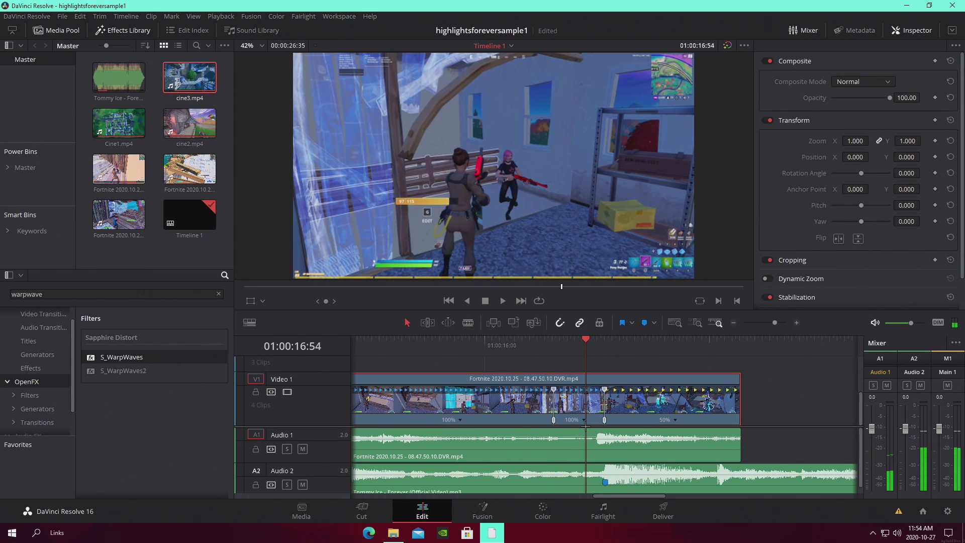
pyautogui.click(583, 420)
pyautogui.moveTo(651, 461)
pyautogui.click(681, 505)
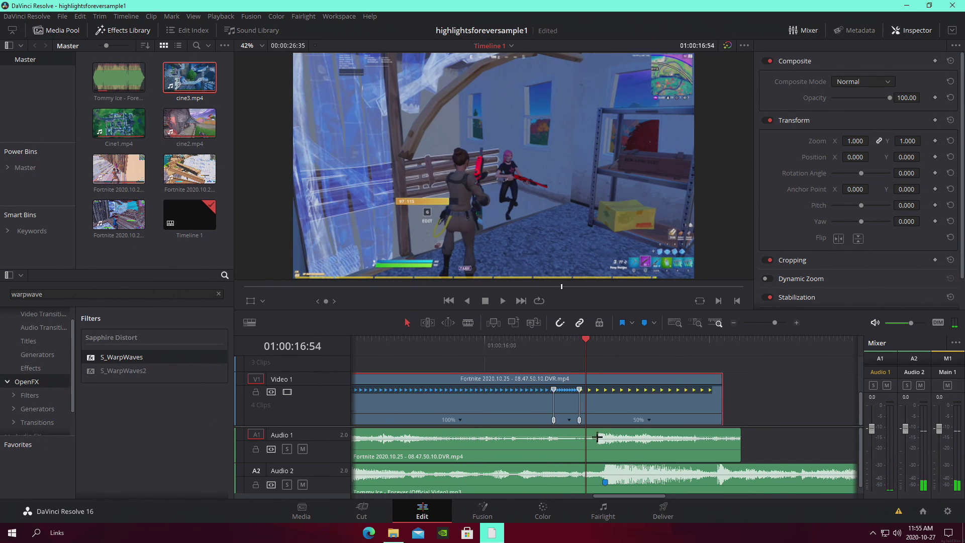
# Step: Move the first speed point later so the sped-up segment ends at Marker 4, and play back the transition
pyautogui.moveTo(554, 420)
pyautogui.mouseDown()
pyautogui.moveTo(602, 421)
pyautogui.moveTo(591, 424)
pyautogui.mouseUp()
pyautogui.click(599, 354)
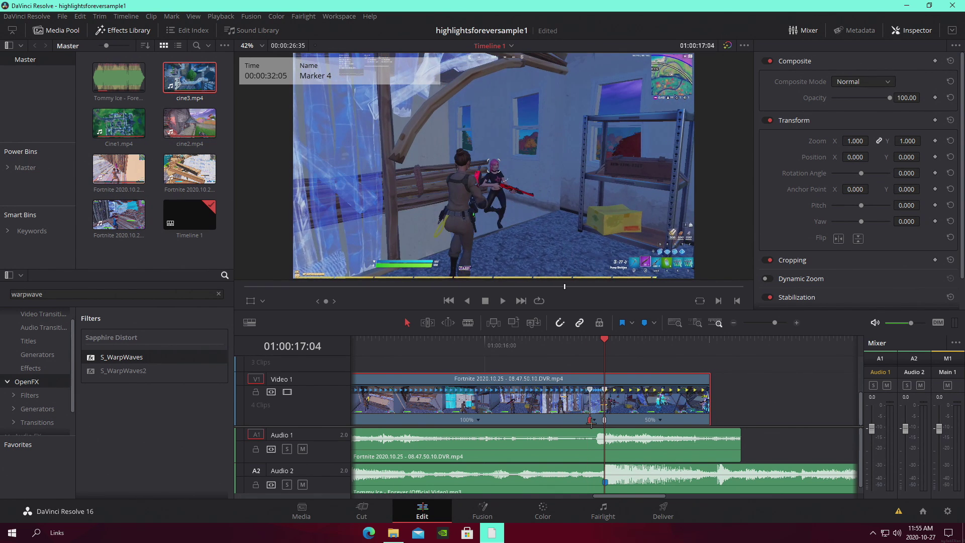
pyautogui.moveTo(586, 354); pyautogui.dragTo(557, 354)
pyautogui.press('space')
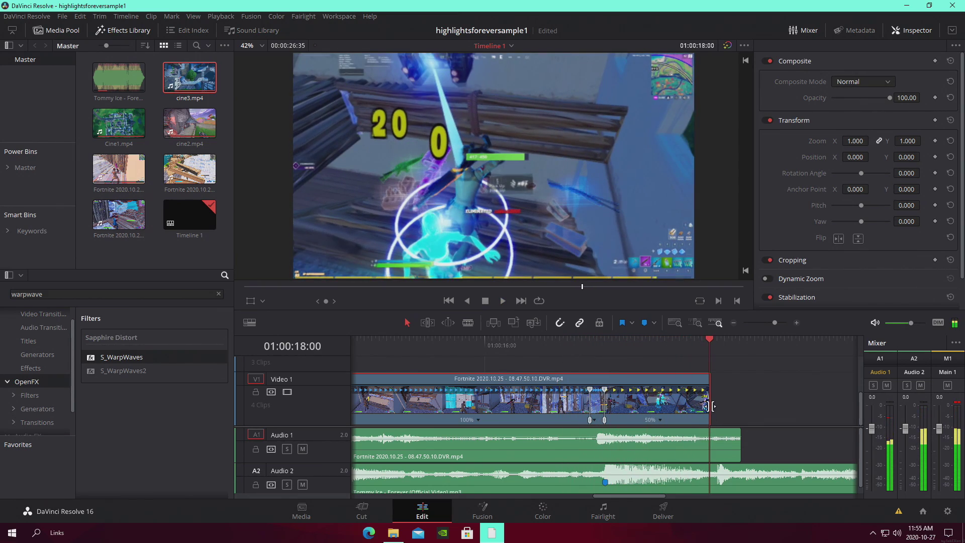
# Step: Extend the end of the Fortnite video to match its audio and play through the retimed clip
pyautogui.moveTo(712, 406); pyautogui.dragTo(742, 406)
pyautogui.click(544, 347)
pyautogui.press('space')
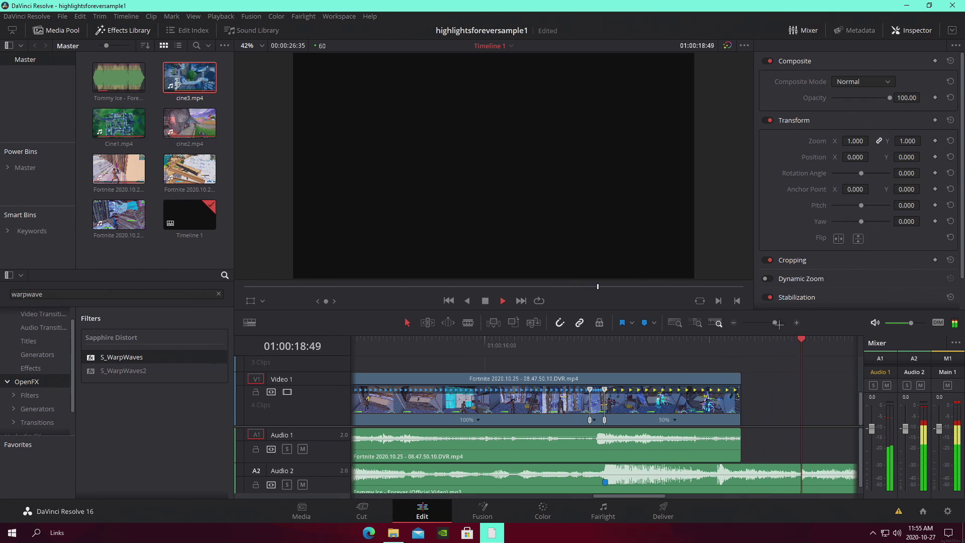
pyautogui.moveTo(778, 324); pyautogui.dragTo(774, 325)
pyautogui.press('space')
# Step: Save the project and replay the speed ramp from ahead of Marker 4
pyautogui.moveTo(530, 440); pyautogui.dragTo(537, 402)
pyautogui.moveTo(774, 323); pyautogui.dragTo(769, 323)
pyautogui.hotkey('ctrl', 's')
pyautogui.click(476, 342)
pyautogui.press('space')
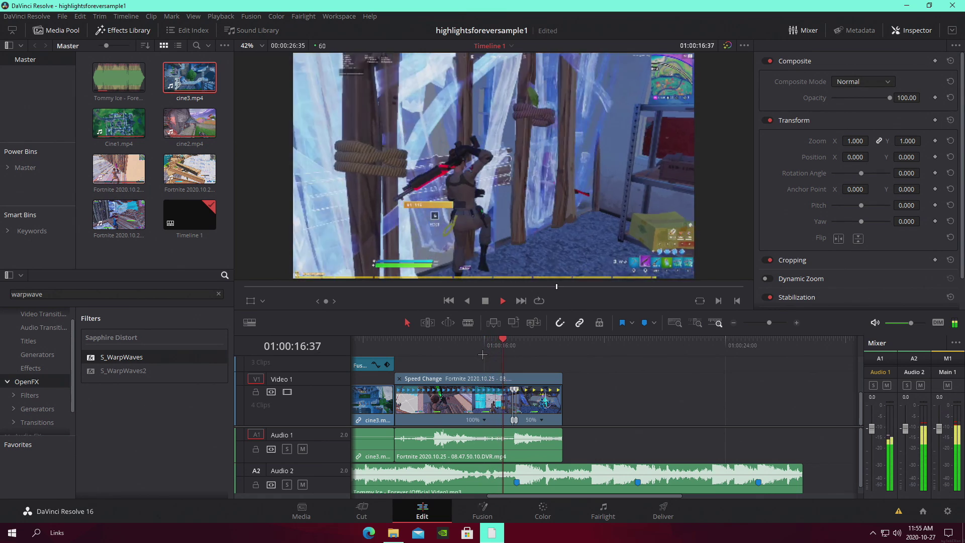
pyautogui.press('space')
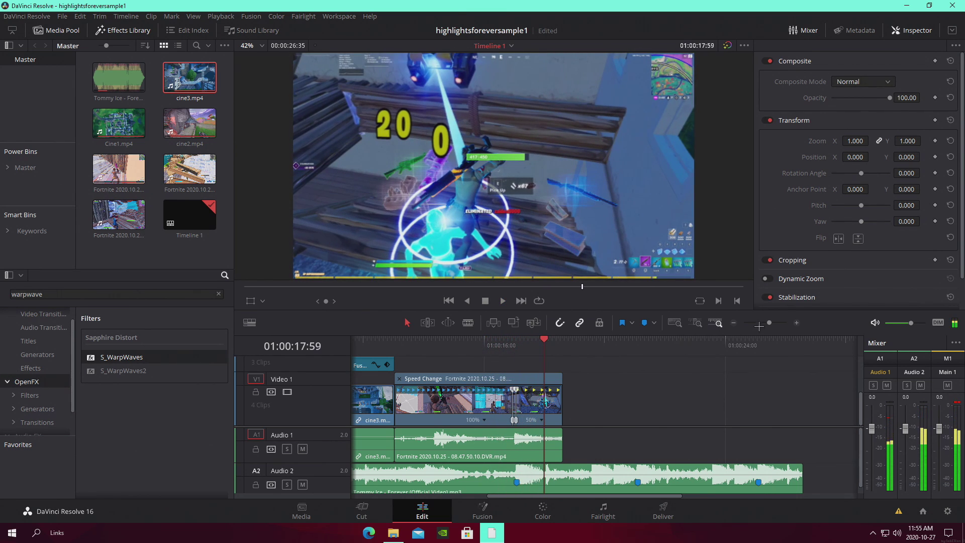
# Step: Save the project, close the Fortnite clip's retime controls and play the speed ramp from near the clip's start
pyautogui.hotkey('ctrl', '=')
pyautogui.hotkey('ctrl', '=')
pyautogui.hotkey('ctrl', 's')
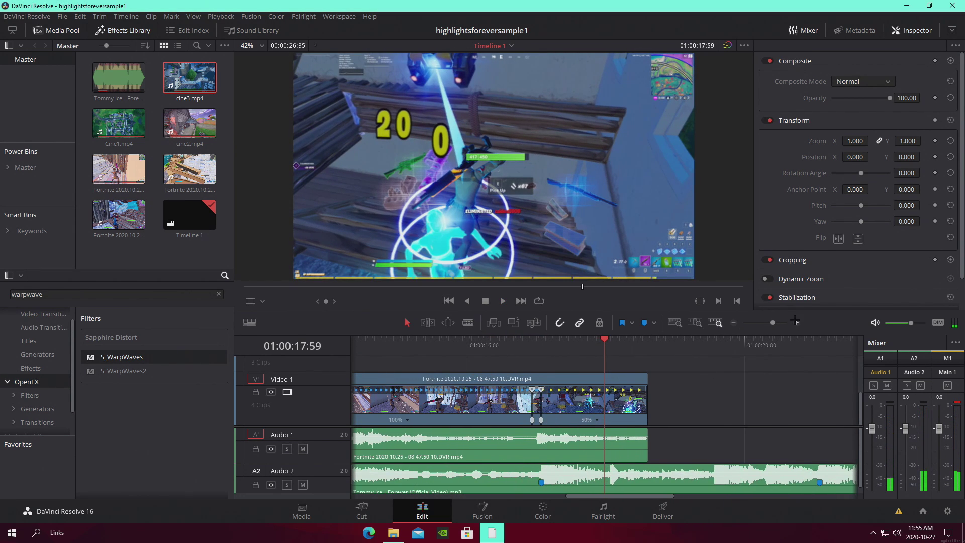
pyautogui.moveTo(772, 322); pyautogui.dragTo(771, 322)
pyautogui.click(366, 382)
pyautogui.click(382, 346)
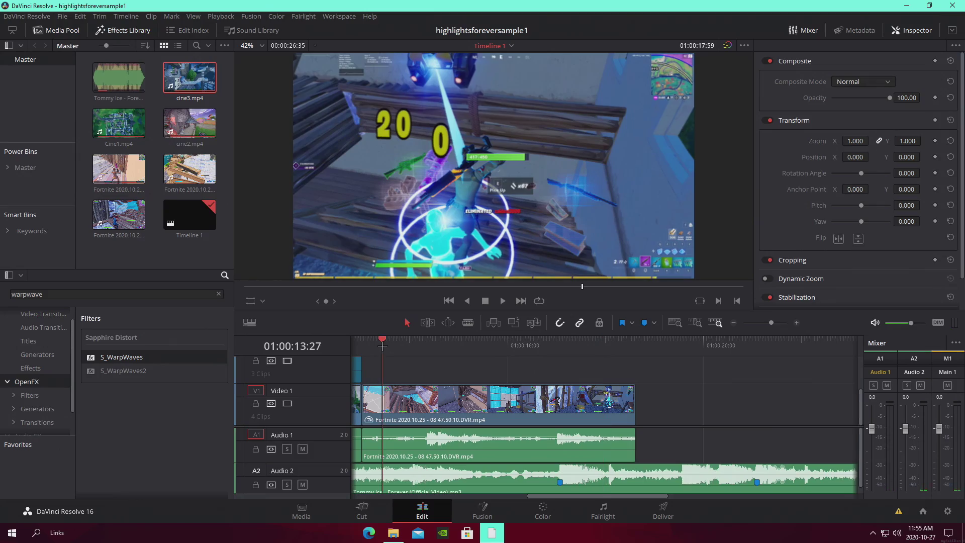
pyautogui.press('space')
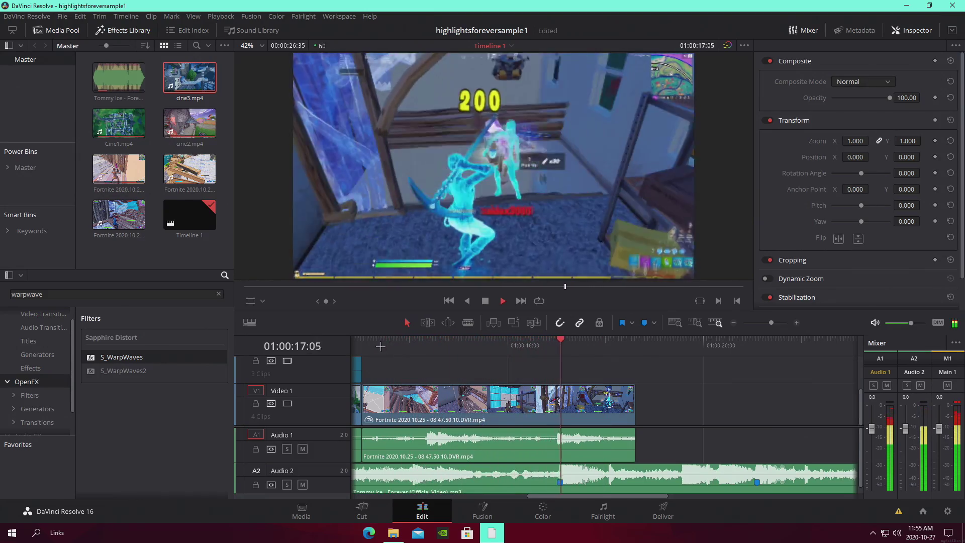
# Step: Save the project, open the Fortnite clip at Marker 4 in Fusion and insert an S_Glow node between MediaIn1 and MediaOut1
pyautogui.hotkey('ctrl', 's')
pyautogui.click(559, 347)
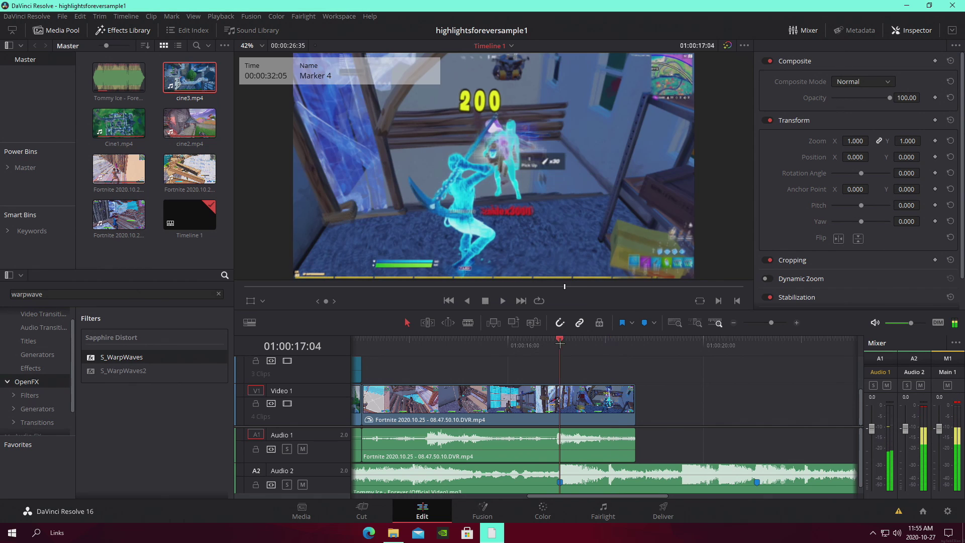
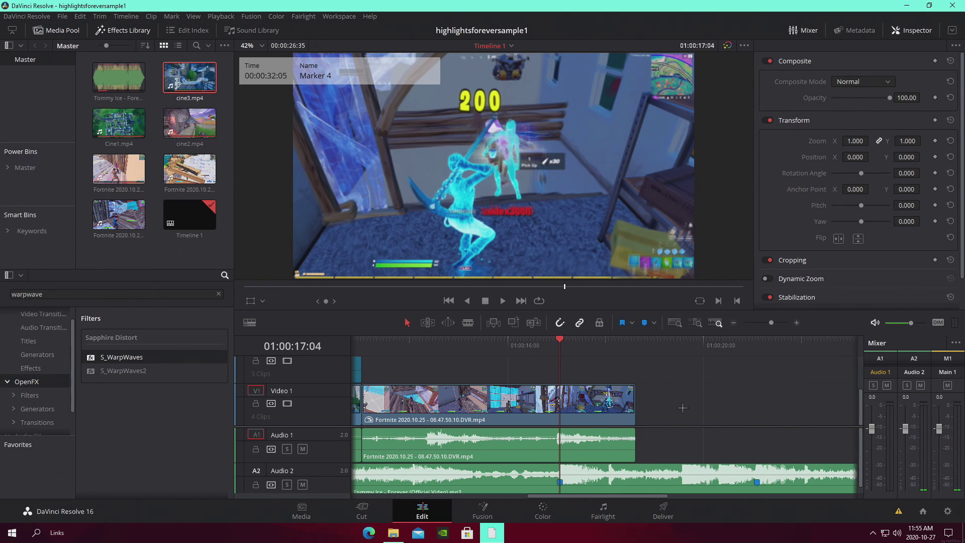
pyautogui.click(494, 512)
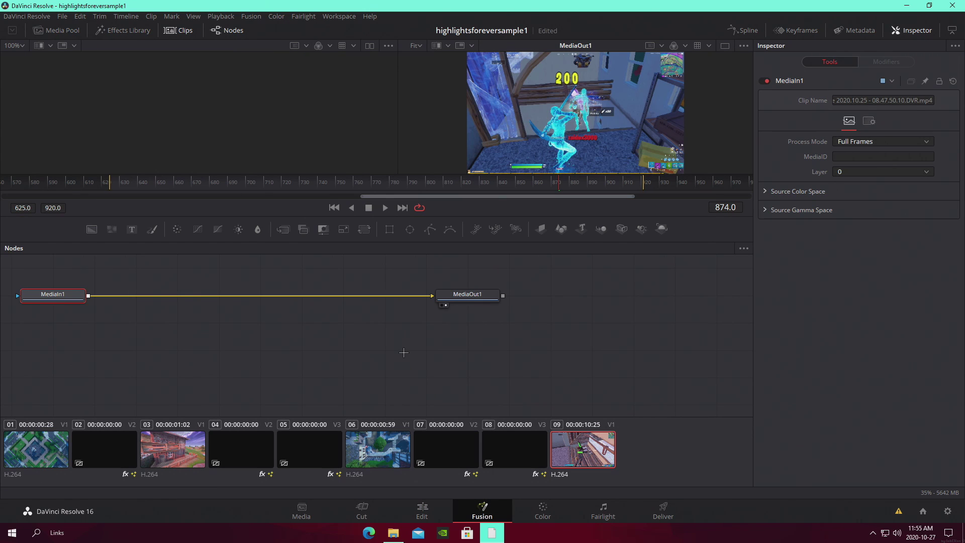
pyautogui.hotkey('shift', 'space')
pyautogui.write('s_glow')
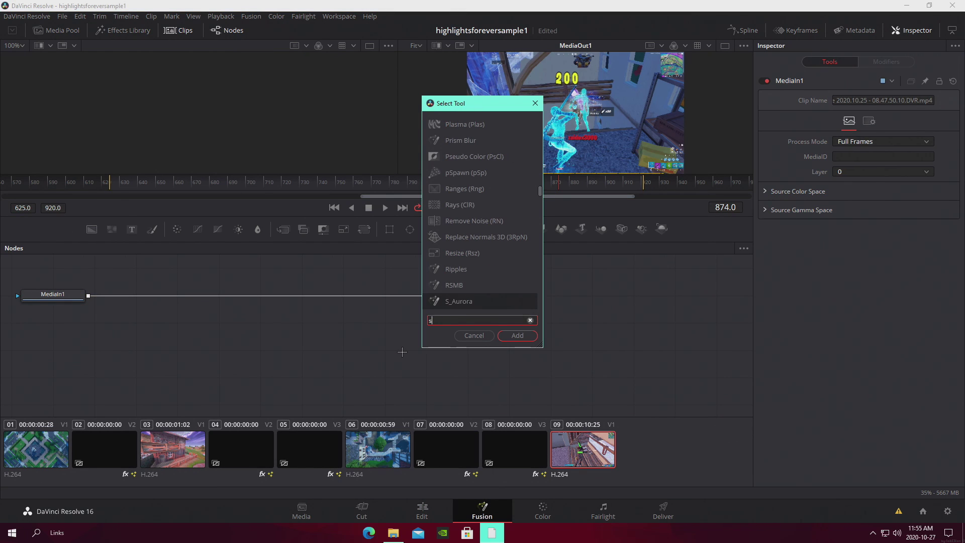
pyautogui.click(533, 338)
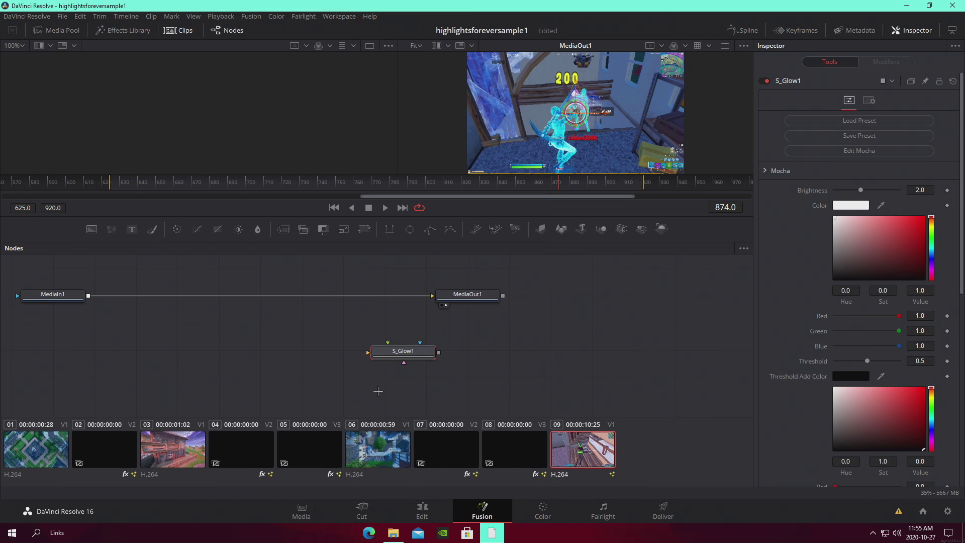
pyautogui.moveTo(405, 358); pyautogui.dragTo(278, 295)
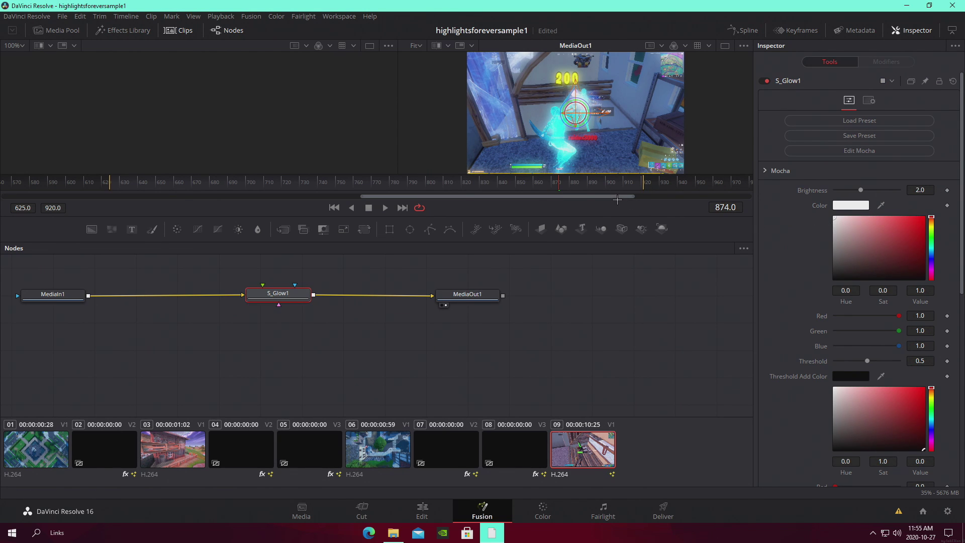
# Step: Keyframe the glow's brightness, color, red, green, blue and threshold at frames 867 and 865, just before Marker 4
pyautogui.press('Left')
pyautogui.press('Left')
pyautogui.press('Left')
pyautogui.press('Left')
pyautogui.press('Left')
pyautogui.press('Left')
pyautogui.press('Left')
pyautogui.press('Left')
pyautogui.press('Left')
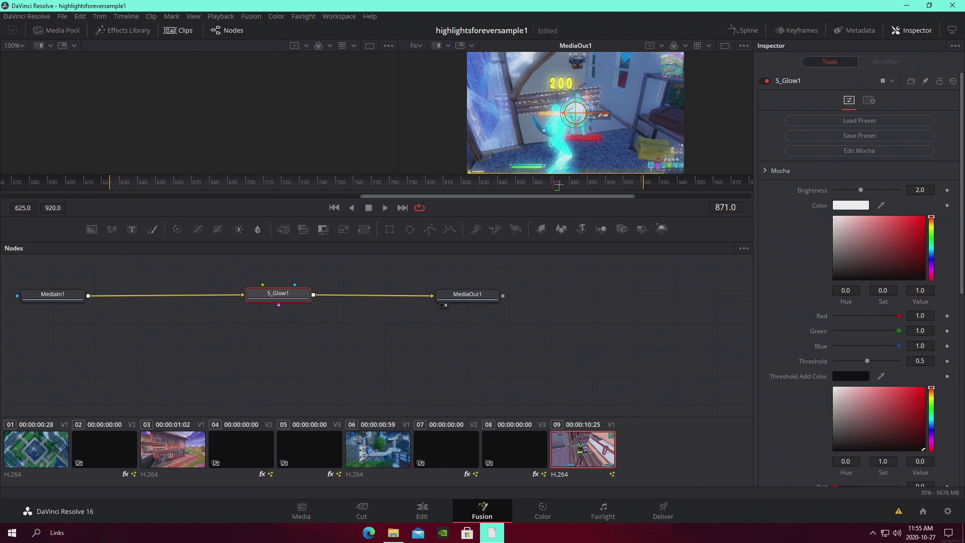
pyautogui.press('Right')
pyautogui.press('Right')
pyautogui.press('Right')
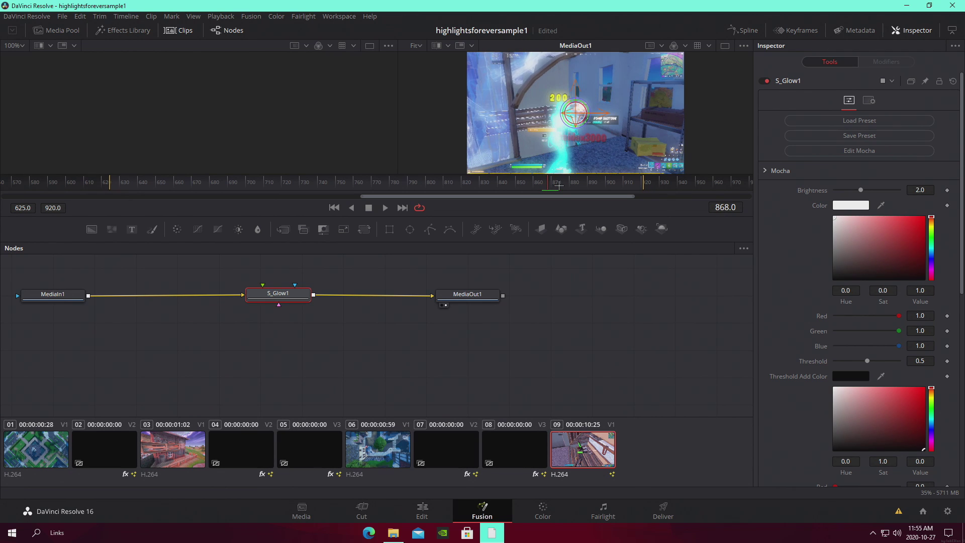
pyautogui.press('Left')
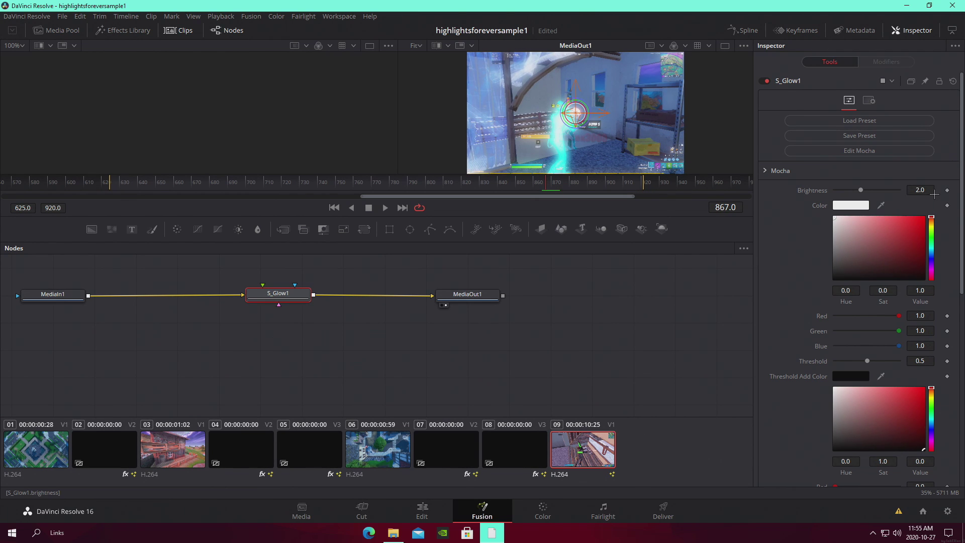
pyautogui.click(947, 190)
pyautogui.press('Left')
pyautogui.press('Left')
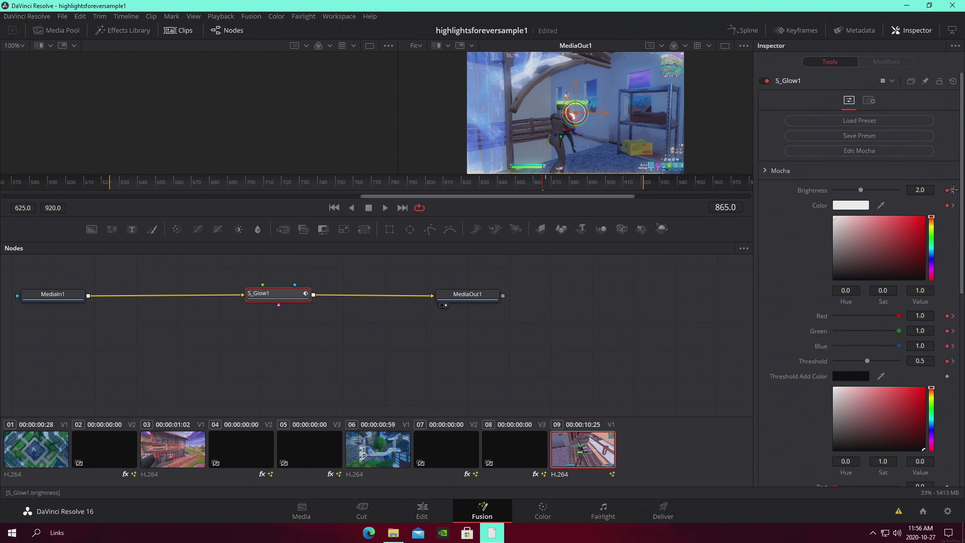
# Step: Keyframe the glow parameters at frame 921 and set the brightness to 0 at frames 921 and 865
pyautogui.moveTo(625, 183); pyautogui.dragTo(644, 187)
pyautogui.click(947, 190)
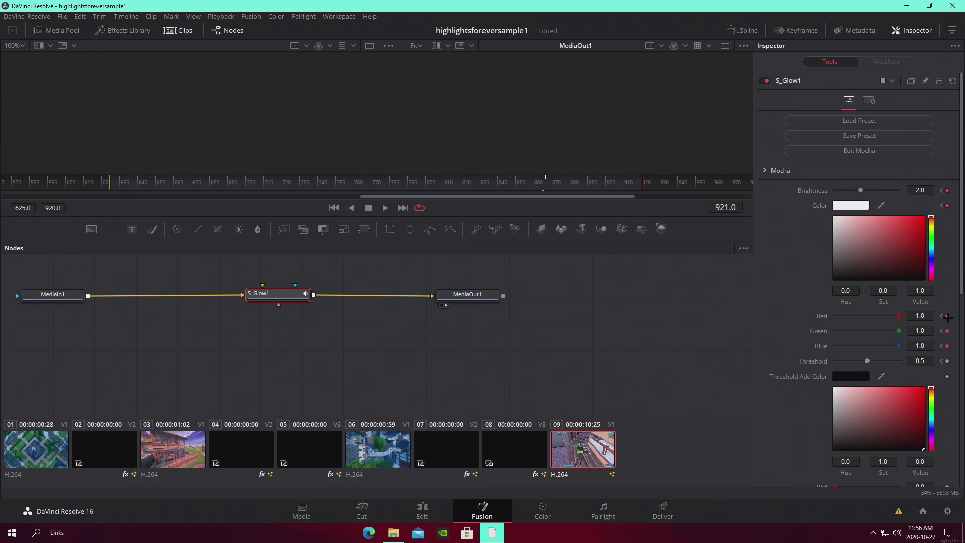
pyautogui.click(947, 361)
pyautogui.moveTo(862, 190); pyautogui.dragTo(719, 186)
pyautogui.click(542, 183)
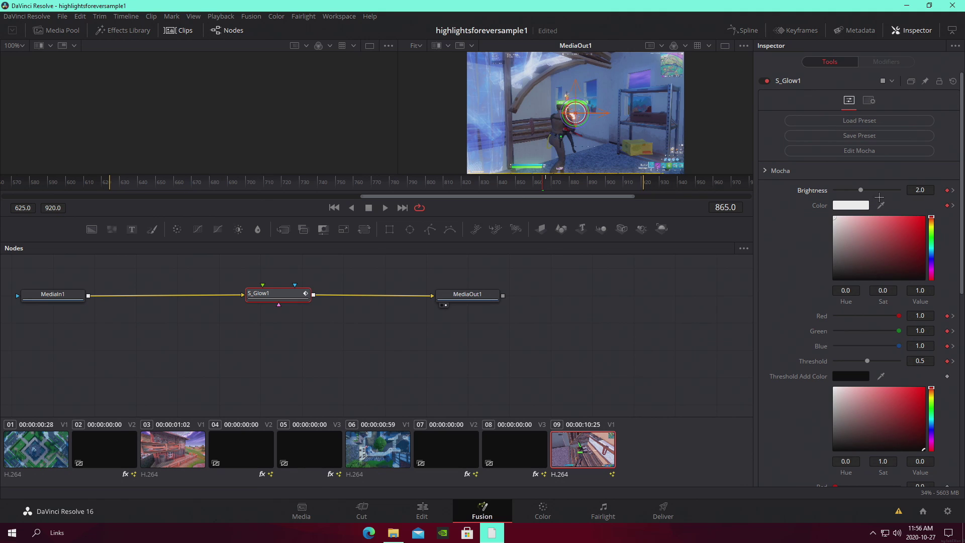
pyautogui.moveTo(860, 190); pyautogui.dragTo(791, 207)
# Step: At frame 867, set the glow color to a bright magenta and the threshold to 0.252, and save the project
pyautogui.click(545, 182)
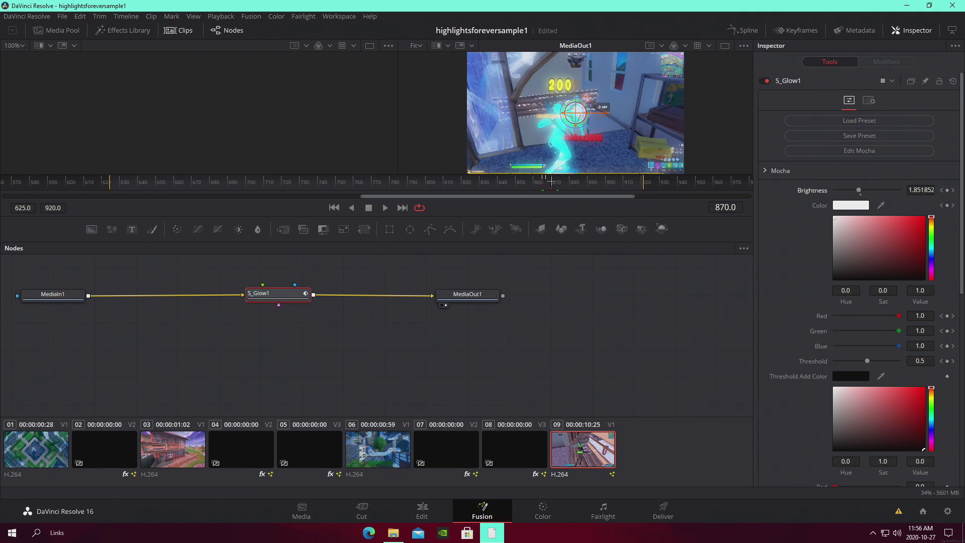
pyautogui.click(862, 206)
pyautogui.moveTo(527, 241); pyautogui.dragTo(498, 207)
pyautogui.click(596, 357)
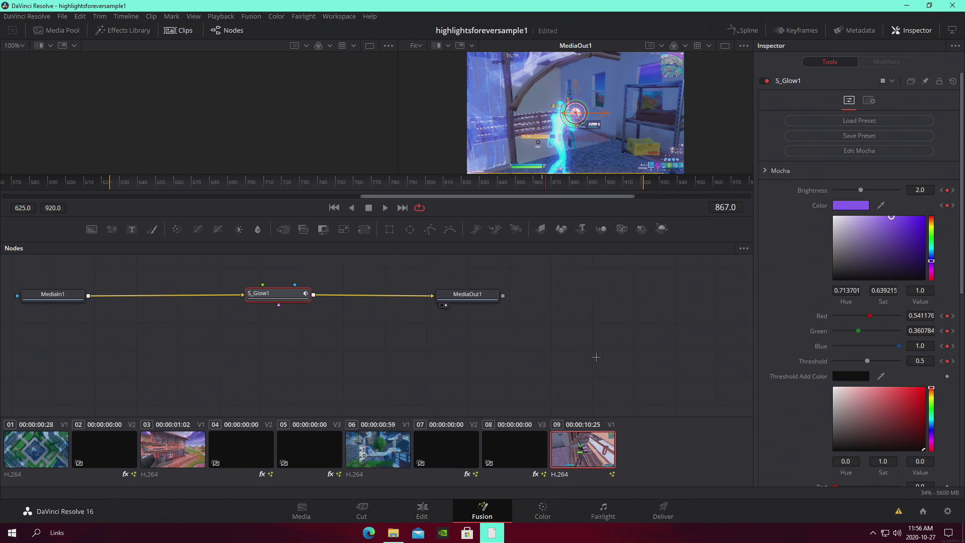
pyautogui.moveTo(494, 225); pyautogui.dragTo(488, 196)
pyautogui.click(597, 360)
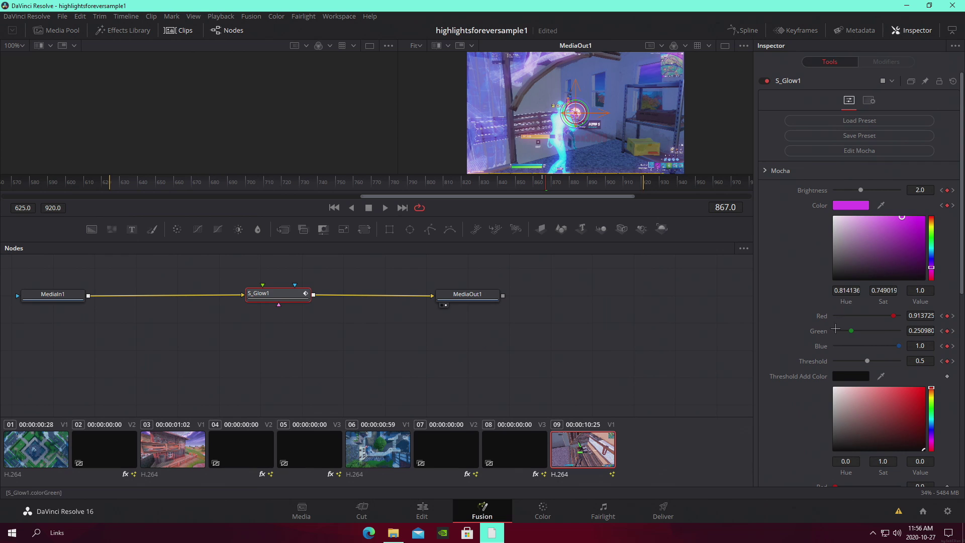
pyautogui.moveTo(860, 361); pyautogui.dragTo(850, 360)
pyautogui.hotkey('ctrl', 's')
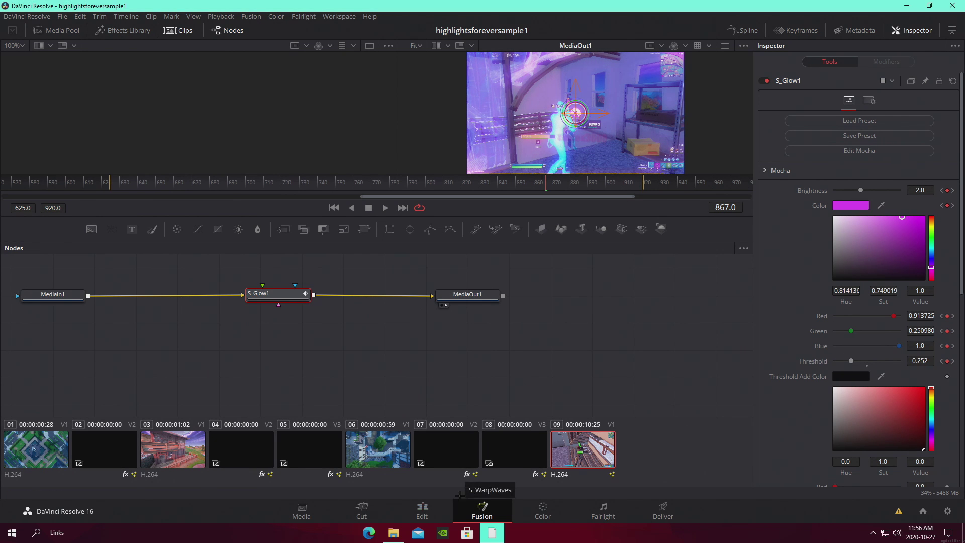
# Step: Return to the Edit page, play the glow transition and scrub through it to Marker 4
pyautogui.click(422, 510)
pyautogui.moveTo(496, 343); pyautogui.dragTo(465, 341)
pyautogui.press('space')
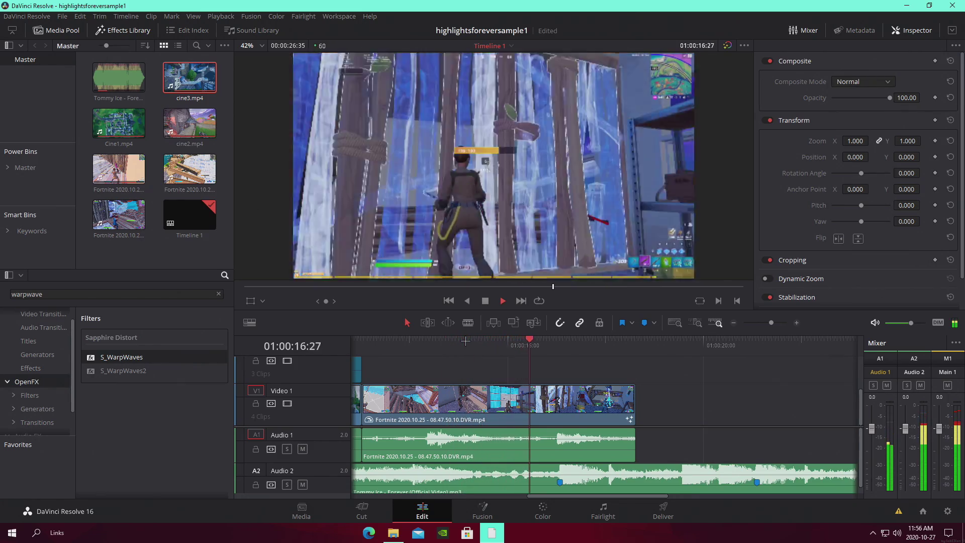
pyautogui.press('space')
pyautogui.moveTo(525, 342); pyautogui.dragTo(566, 343)
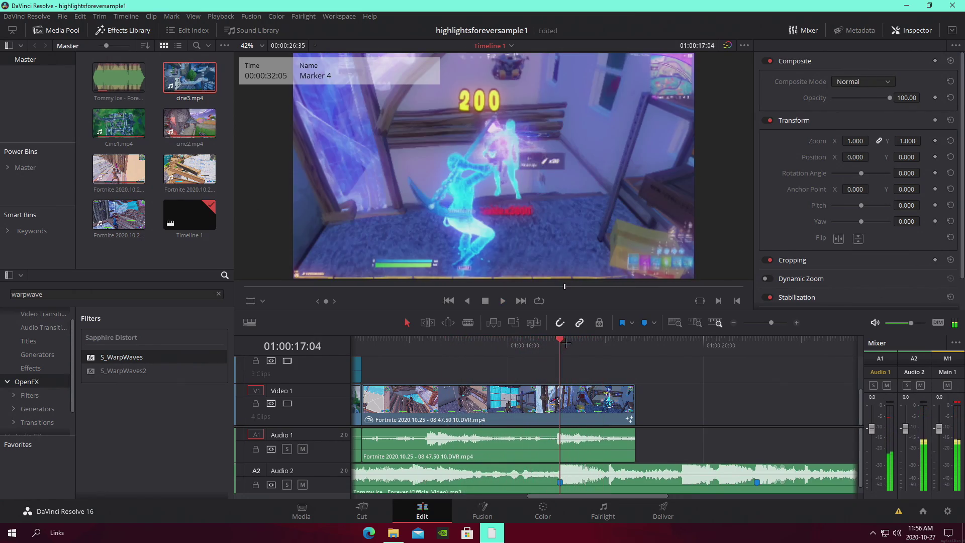
# Step: Reopen the Fortnite clip in Fusion and go to the glow's last brightness keyframe at frame 921
pyautogui.click(498, 509)
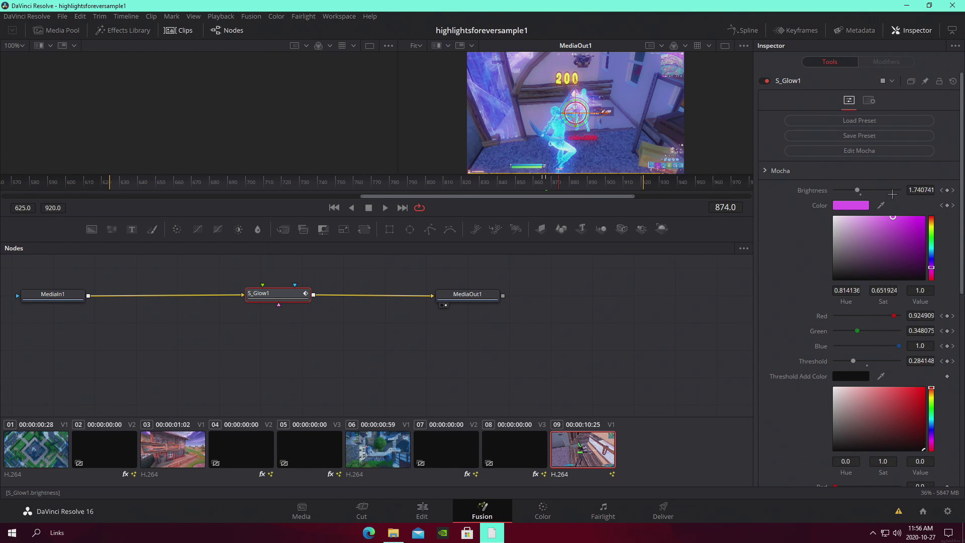
pyautogui.click(953, 190)
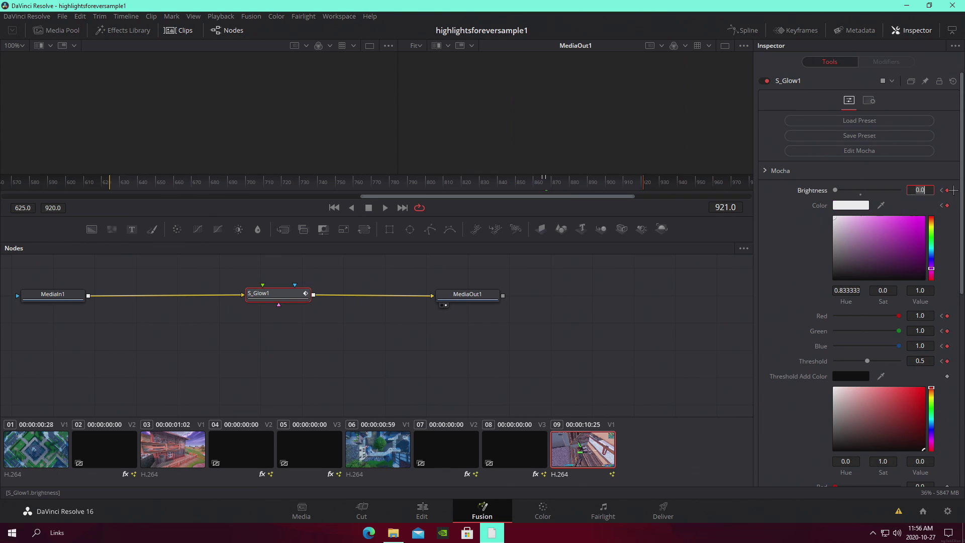
# Step: At the frame 867 keyframe, set S_Glow1's Brightness to about 3.465 and Threshold to about 0.299
pyautogui.click(939, 191)
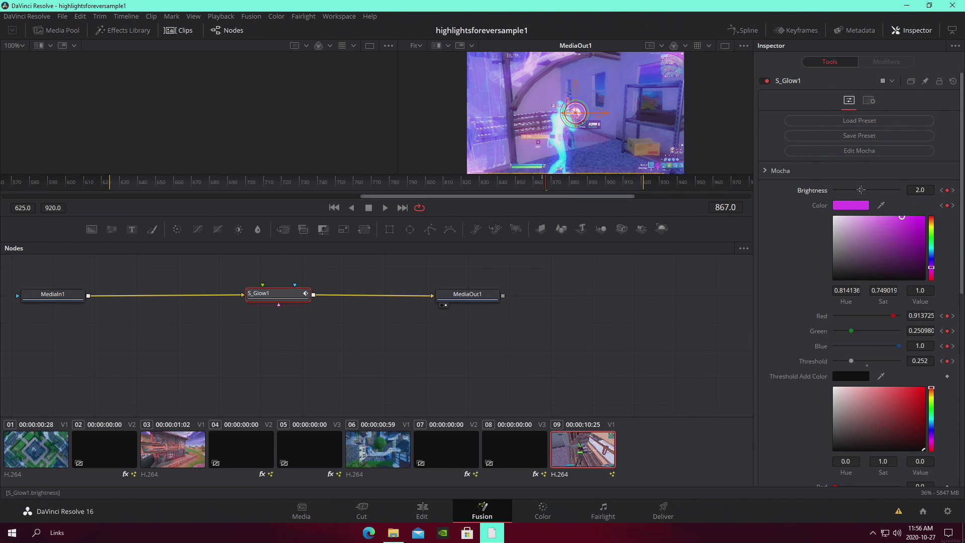
pyautogui.moveTo(861, 190); pyautogui.dragTo(868, 191)
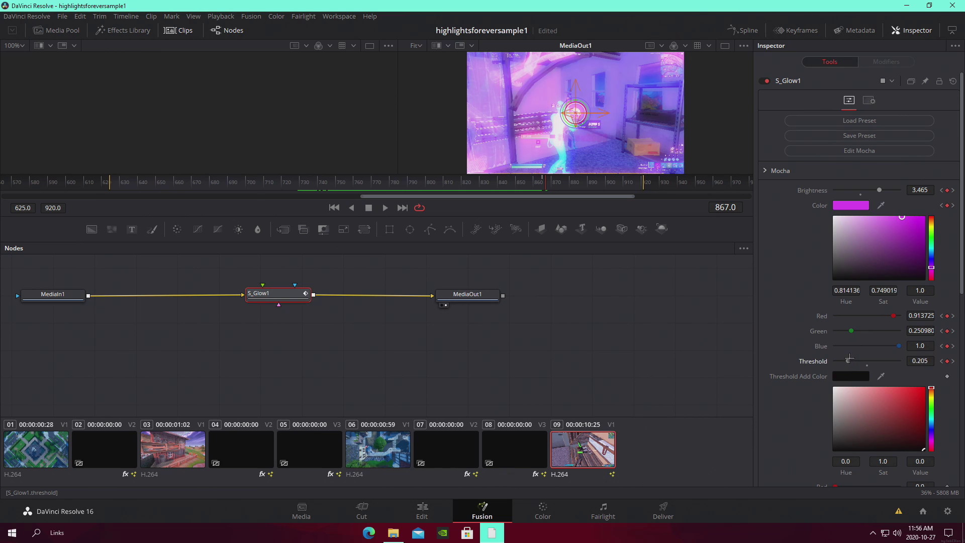
pyautogui.moveTo(851, 358); pyautogui.dragTo(856, 359)
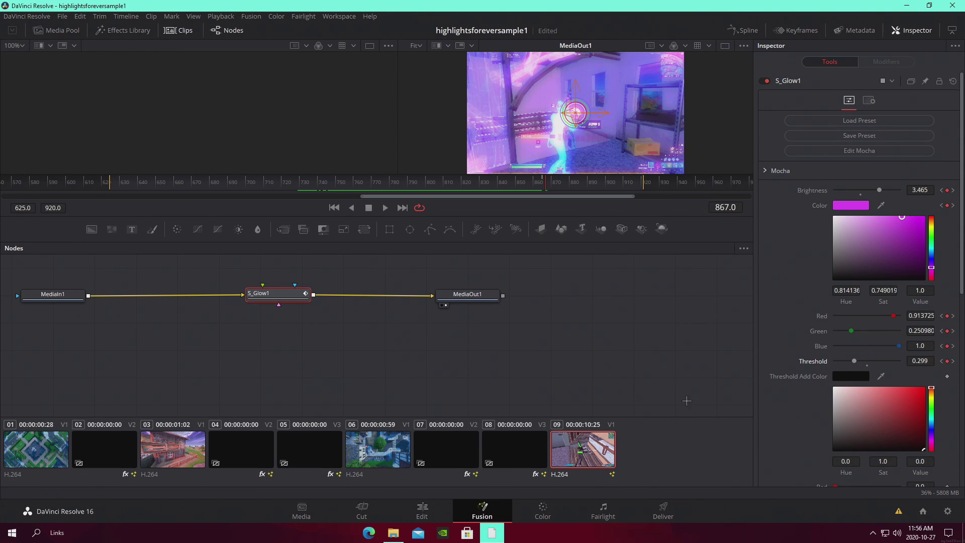
# Step: Play back the glow effect on the Edit page timeline and save the project
pyautogui.click(422, 510)
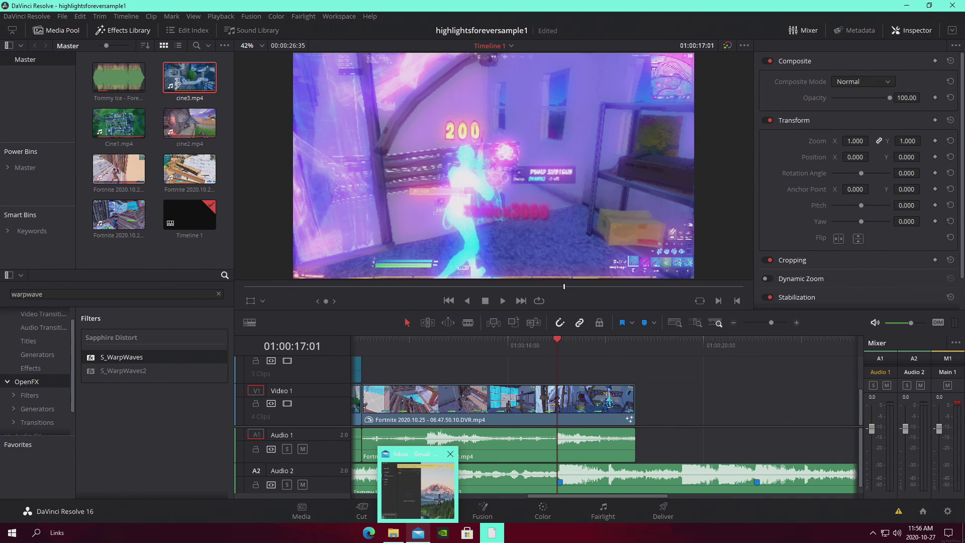
pyautogui.click(482, 343)
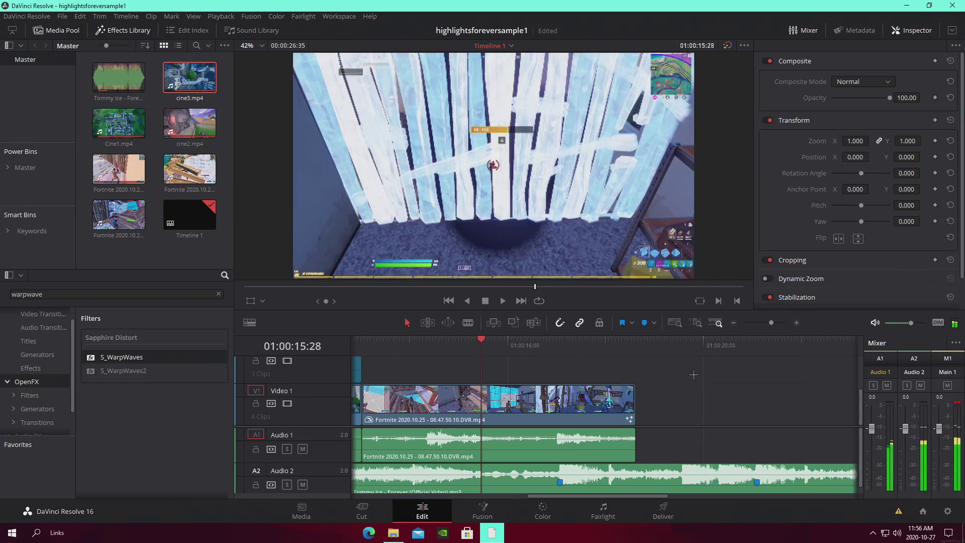
pyautogui.press('space')
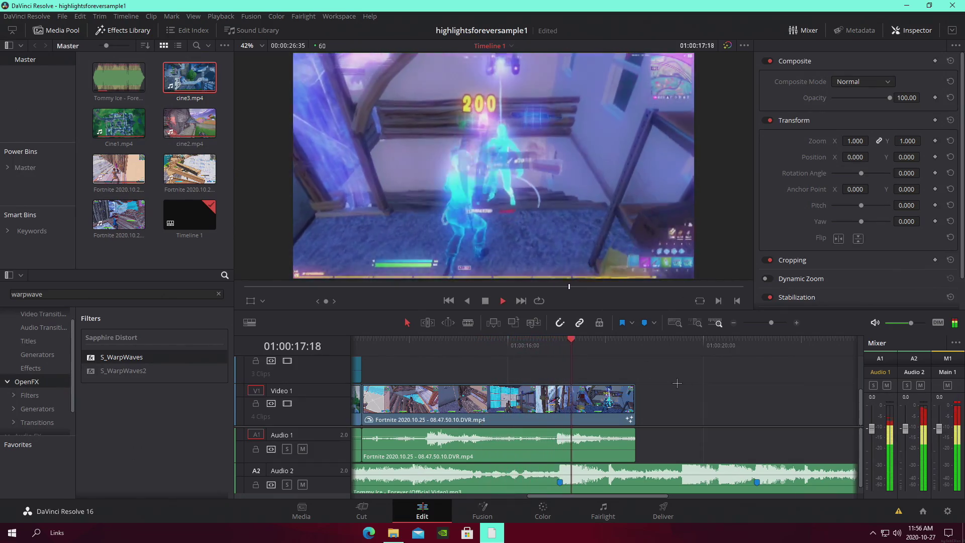
pyautogui.click(511, 352)
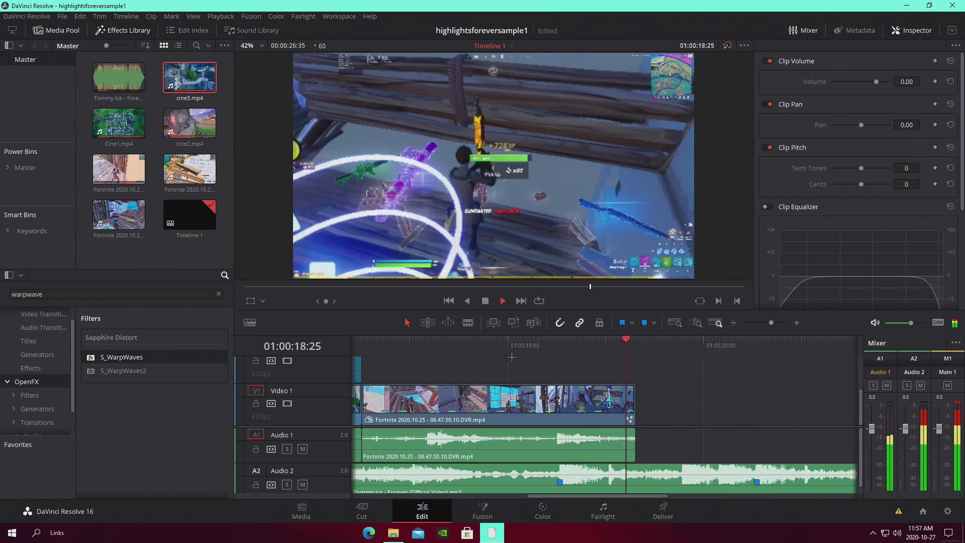
pyautogui.hotkey('ctrl', 's')
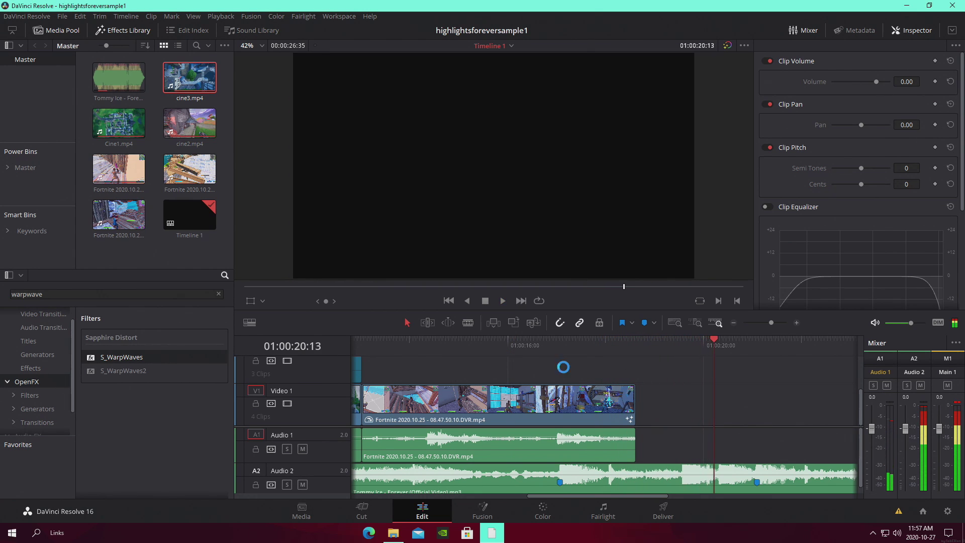
# Step: At Marker 4 of the Fortnite clip, add a Camera Shake node in Fusion between S_Glow1 and MediaOut1
pyautogui.click(560, 341)
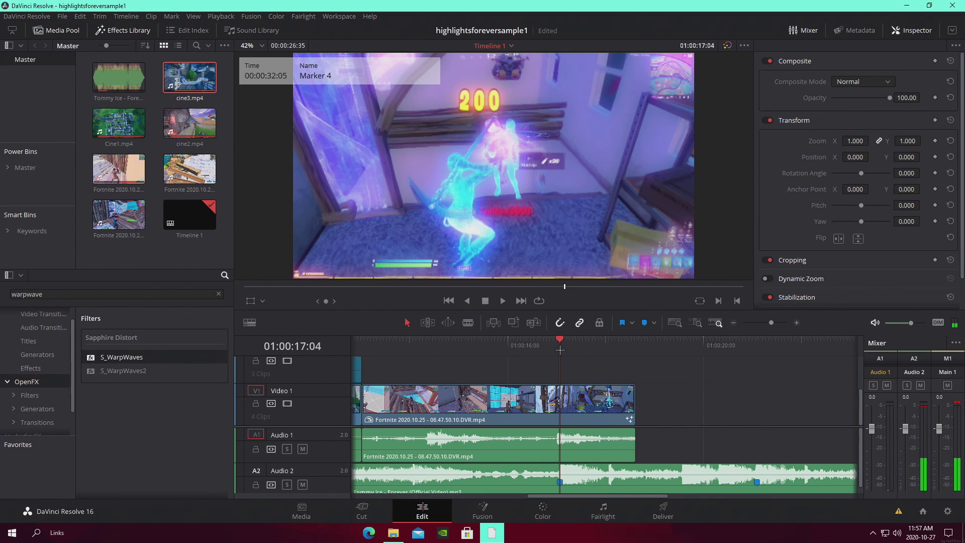
pyautogui.moveTo(772, 322); pyautogui.dragTo(776, 323)
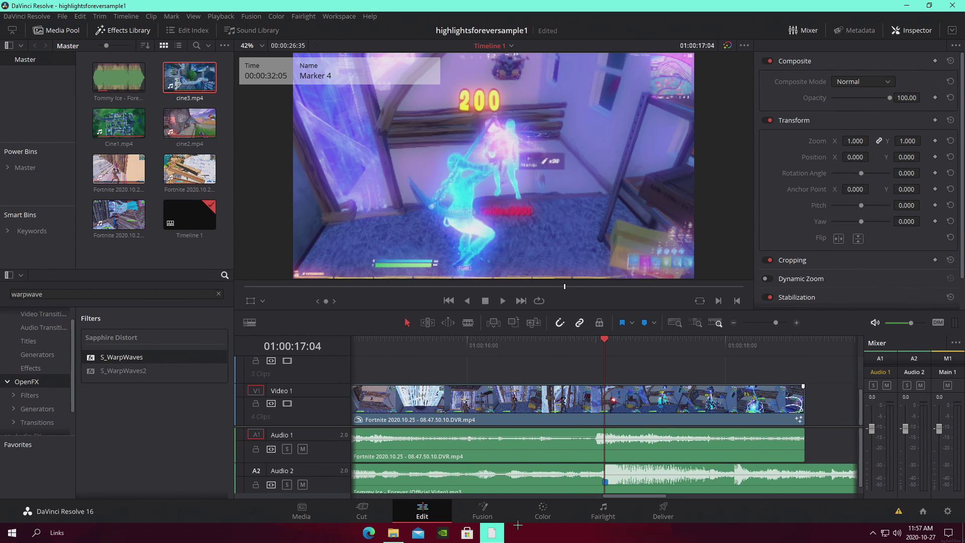
pyautogui.click(490, 516)
pyautogui.hotkey('shift', 'space')
pyautogui.write('shake')
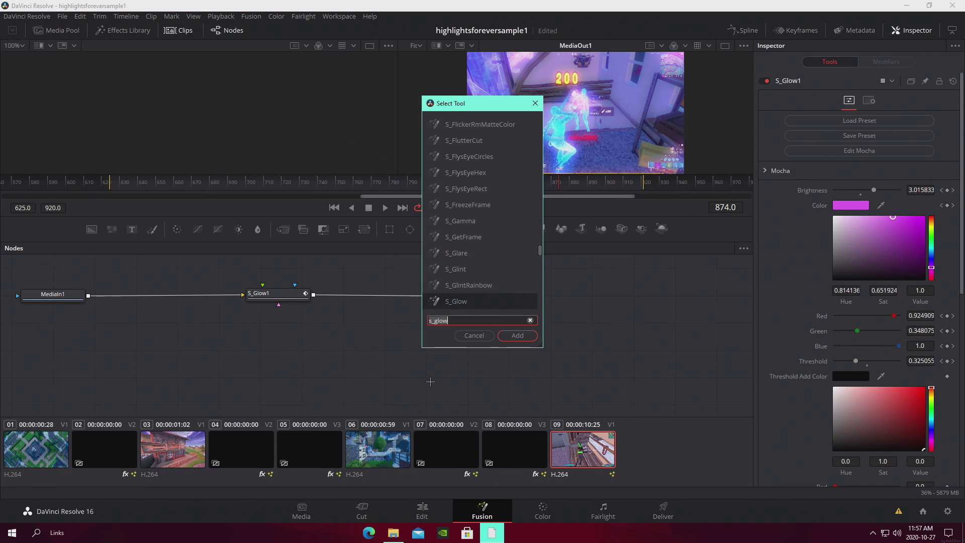
pyautogui.click(517, 334)
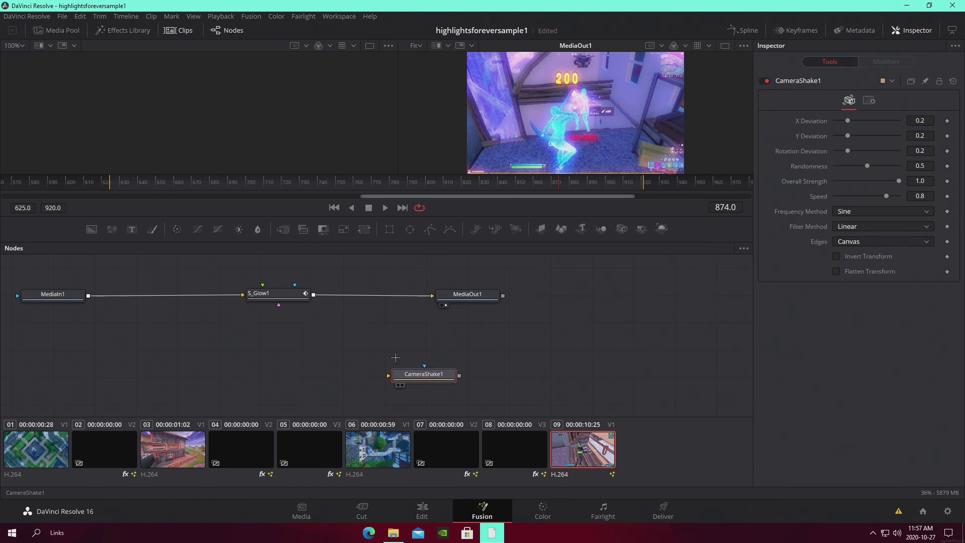
pyautogui.moveTo(407, 373); pyautogui.dragTo(367, 296)
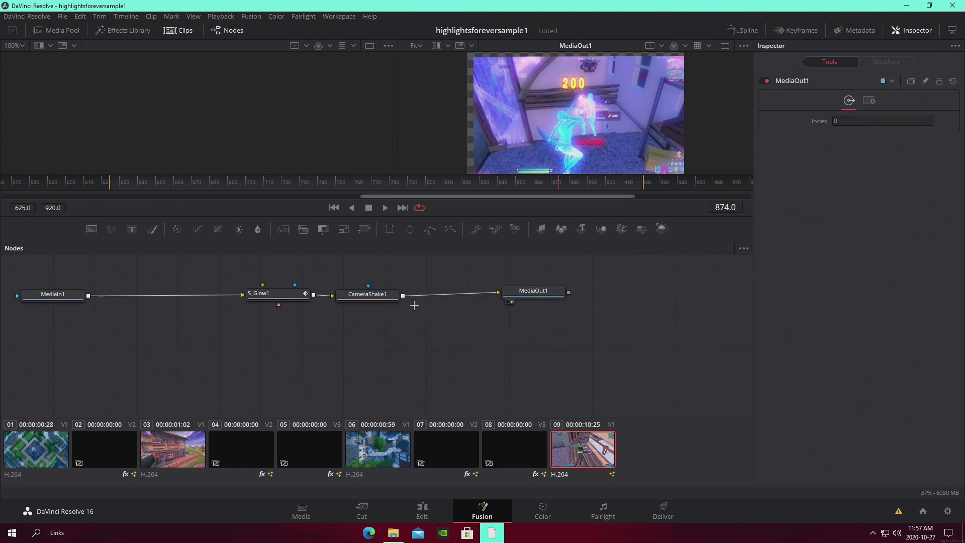
# Step: Set CameraShake1's X and Y Deviation to 0.0 and its Rotation Deviation to 0.45
pyautogui.moveTo(847, 121); pyautogui.dragTo(750, 141)
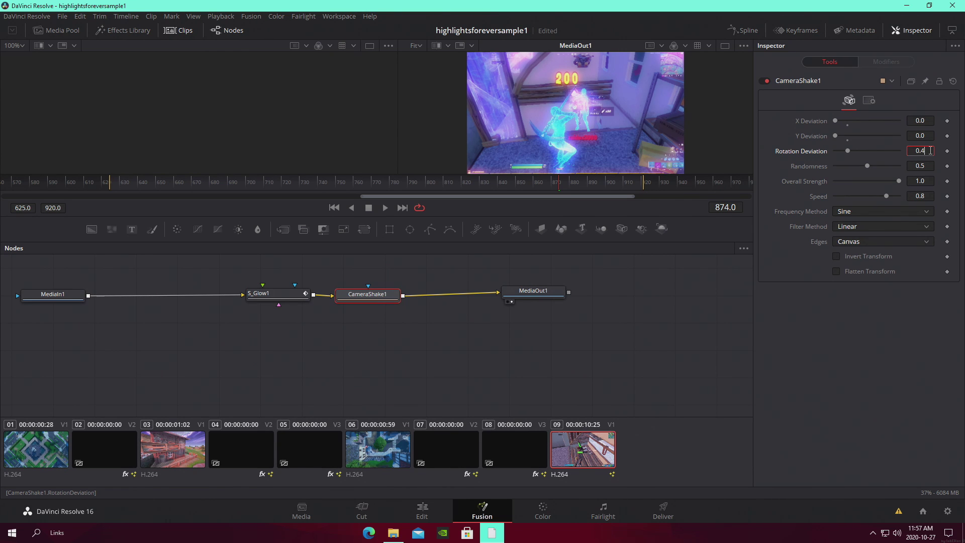
pyautogui.write('5')
pyautogui.press('Tab')
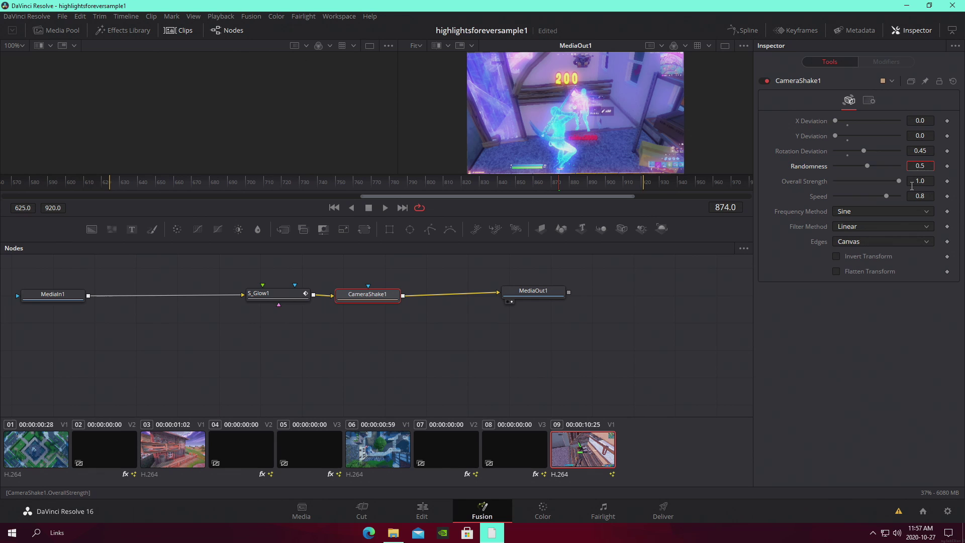
# Step: Keyframe CameraShake1's Overall Strength at 1.0 on frame 867 and at 0.0 on frame 863
pyautogui.click(542, 182)
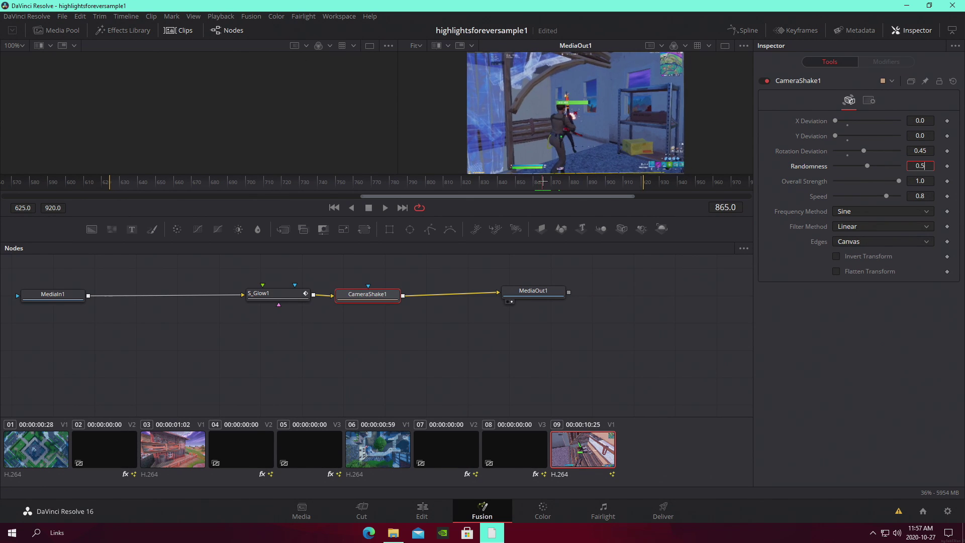
pyautogui.moveTo(542, 182); pyautogui.dragTo(546, 182)
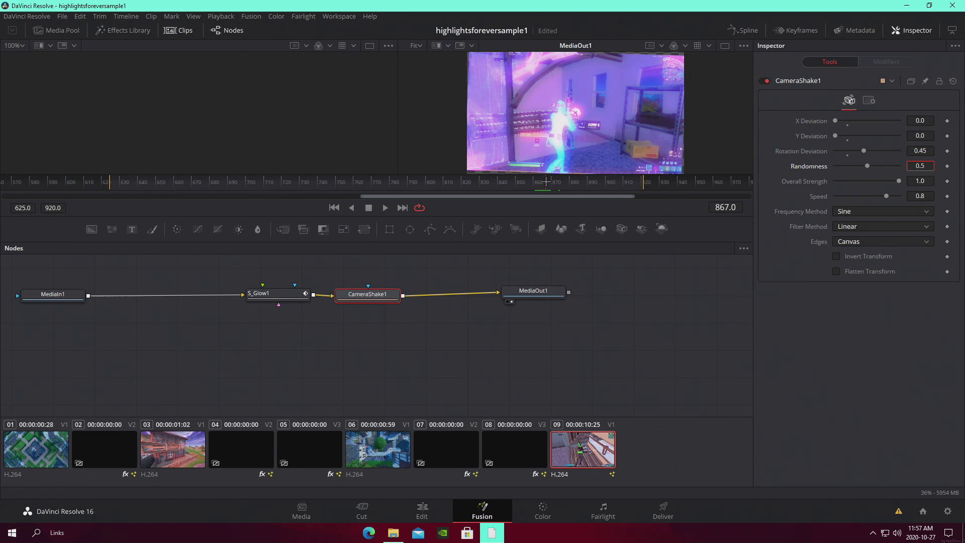
pyautogui.click(945, 182)
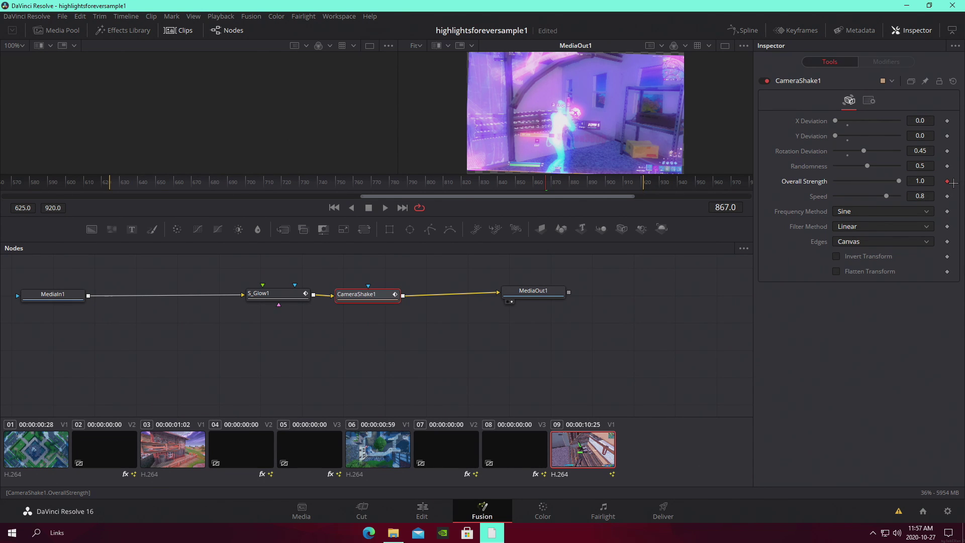
pyautogui.press('Left')
pyautogui.press('Left')
pyautogui.press('Left')
pyautogui.press('Left')
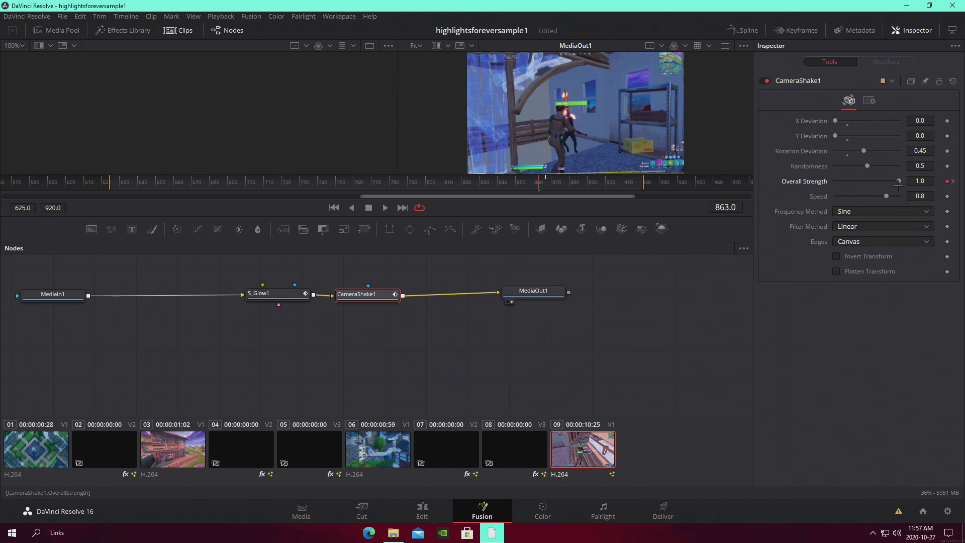
pyautogui.moveTo(897, 185); pyautogui.dragTo(772, 185)
# Step: Keyframe CameraShake1's Overall Strength at 0.0 on frame 921 and scrub through the shake
pyautogui.press('Right')
pyautogui.press('Right')
pyautogui.press('Right')
pyautogui.press('Right')
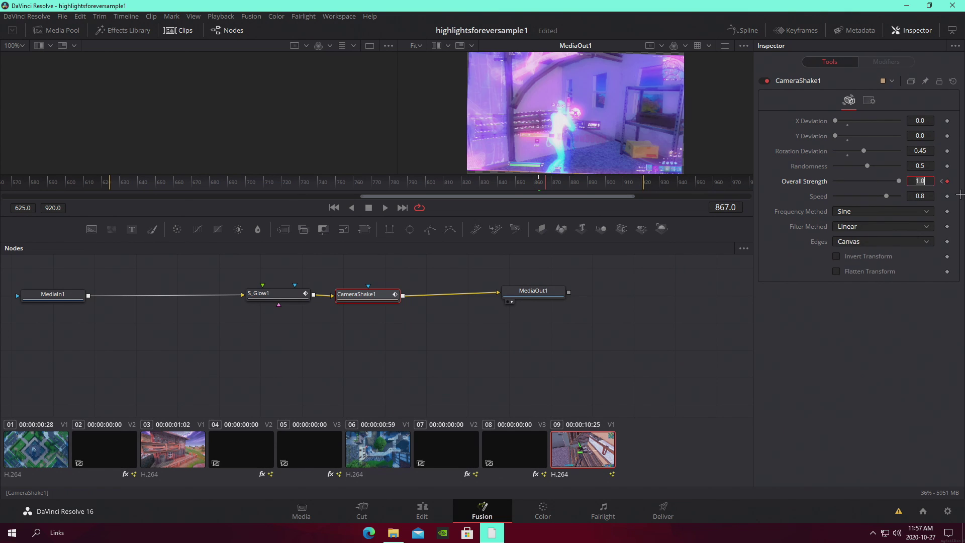
pyautogui.moveTo(634, 184); pyautogui.dragTo(653, 189)
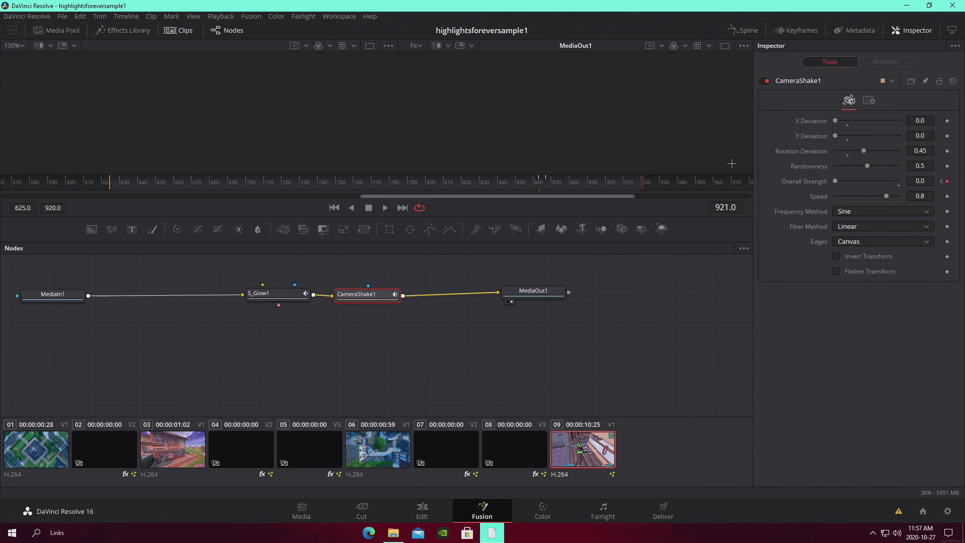
pyautogui.moveTo(506, 182); pyautogui.dragTo(567, 189)
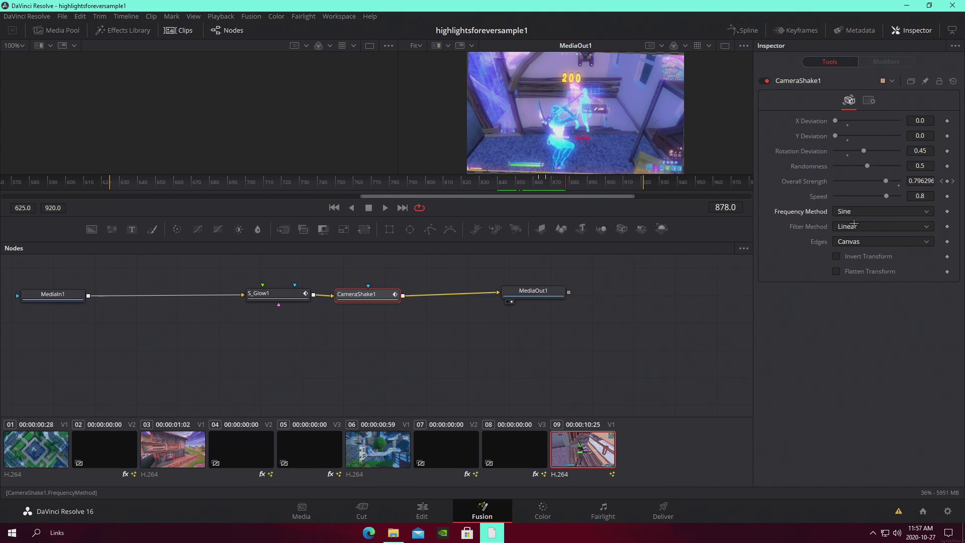
# Step: Set CameraShake1's Edges to Mirror and play back the shake on the Edit page timeline
pyautogui.click(854, 239)
pyautogui.click(854, 293)
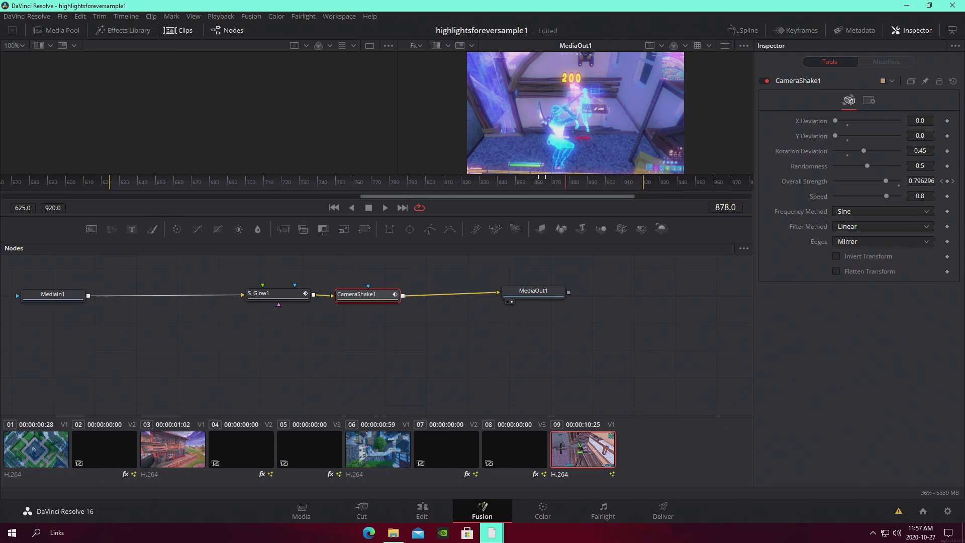
pyautogui.click(433, 507)
pyautogui.moveTo(528, 347); pyautogui.dragTo(490, 347)
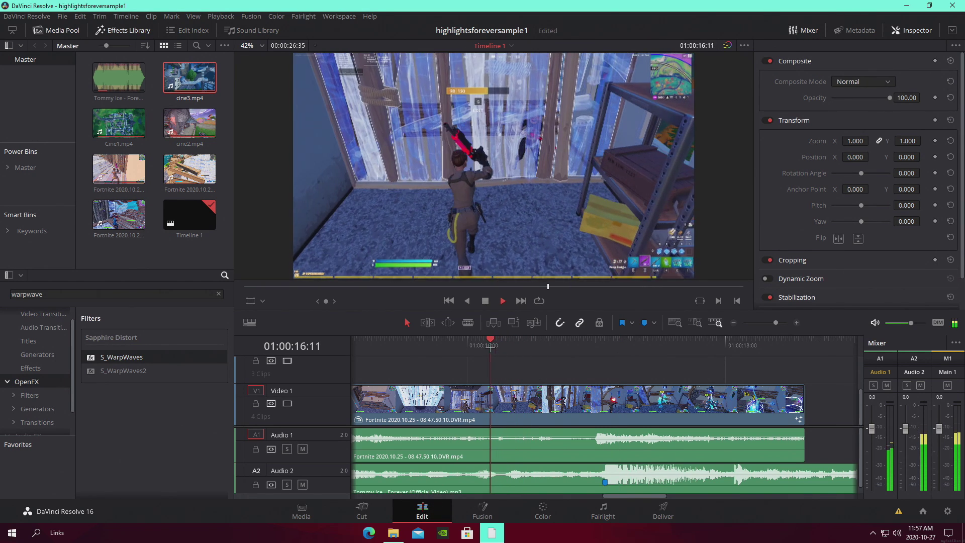
pyautogui.press('space')
pyautogui.press('space')
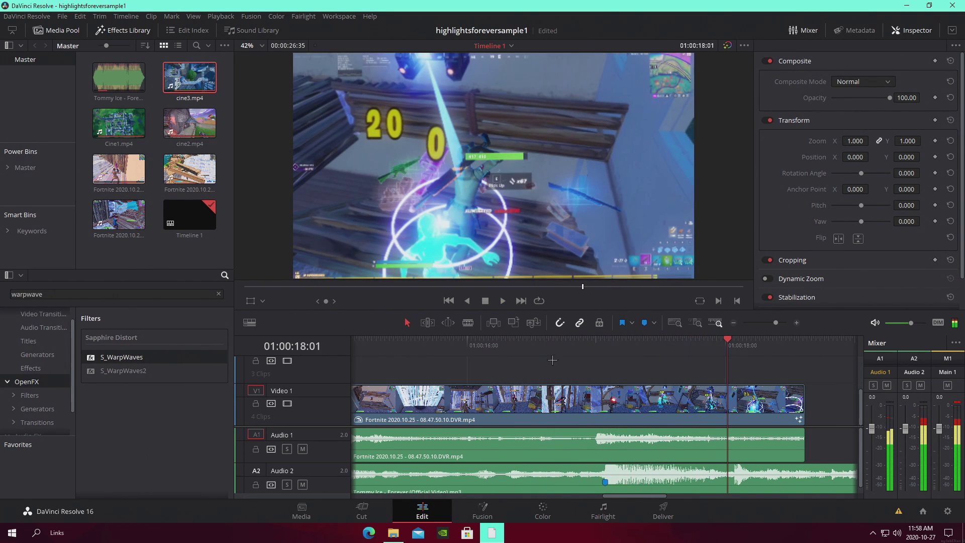
# Step: Return to the clip's Fusion composition at Marker 4 and set CameraShake1's Speed to 0.09
pyautogui.moveTo(605, 349); pyautogui.dragTo(595, 349)
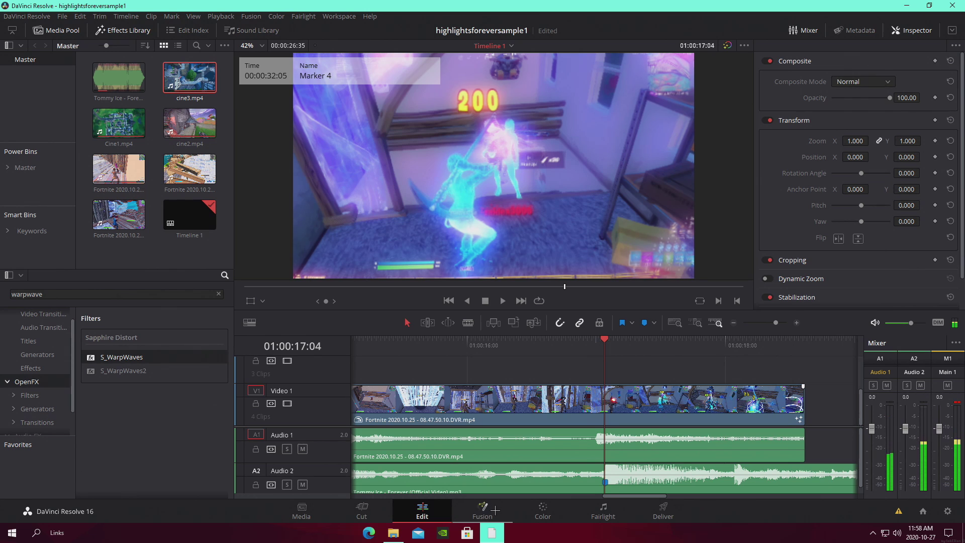
pyautogui.click(501, 510)
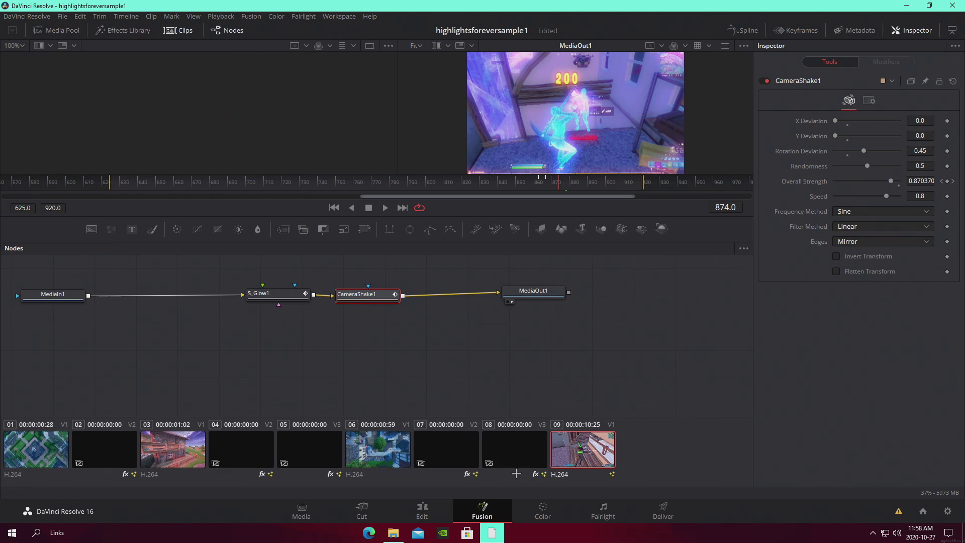
pyautogui.click(953, 181)
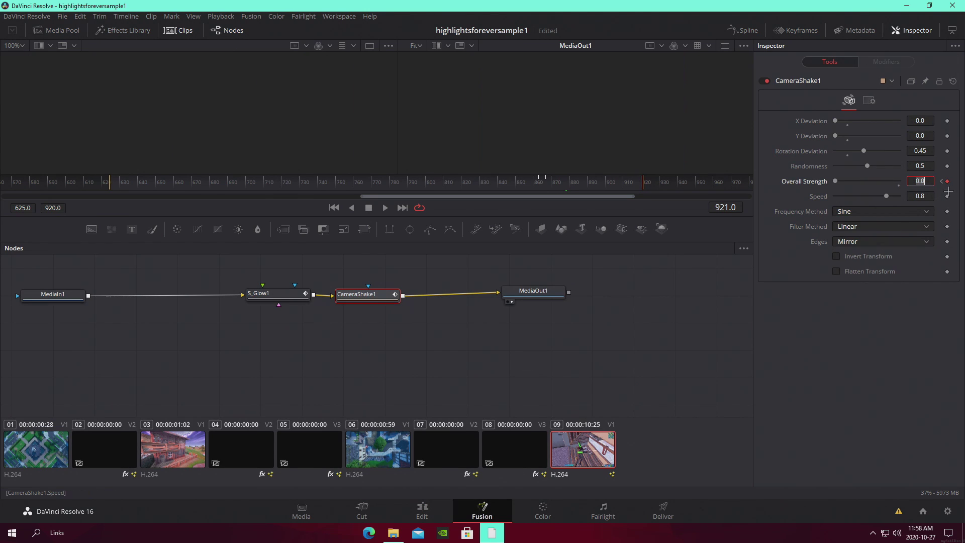
pyautogui.click(941, 182)
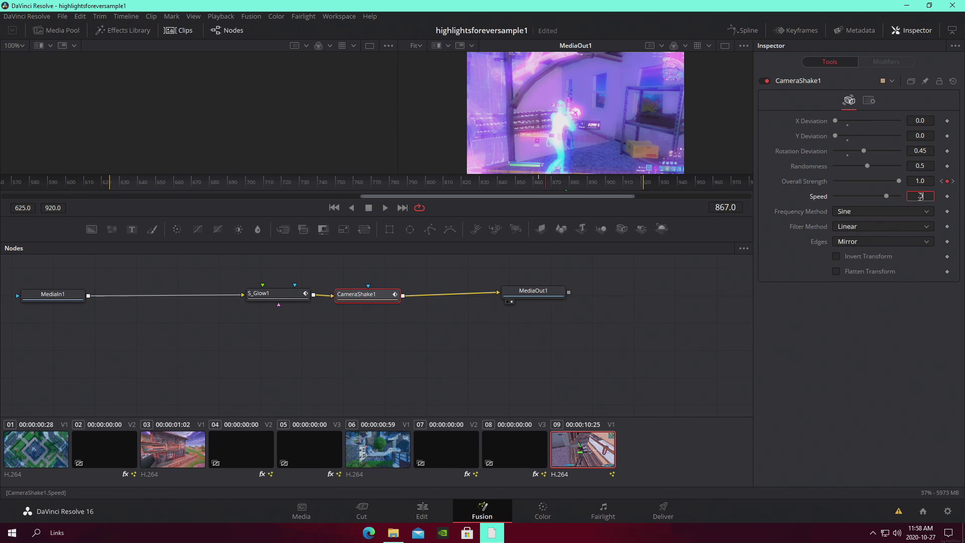
pyautogui.write('0.09')
pyautogui.press('Tab')
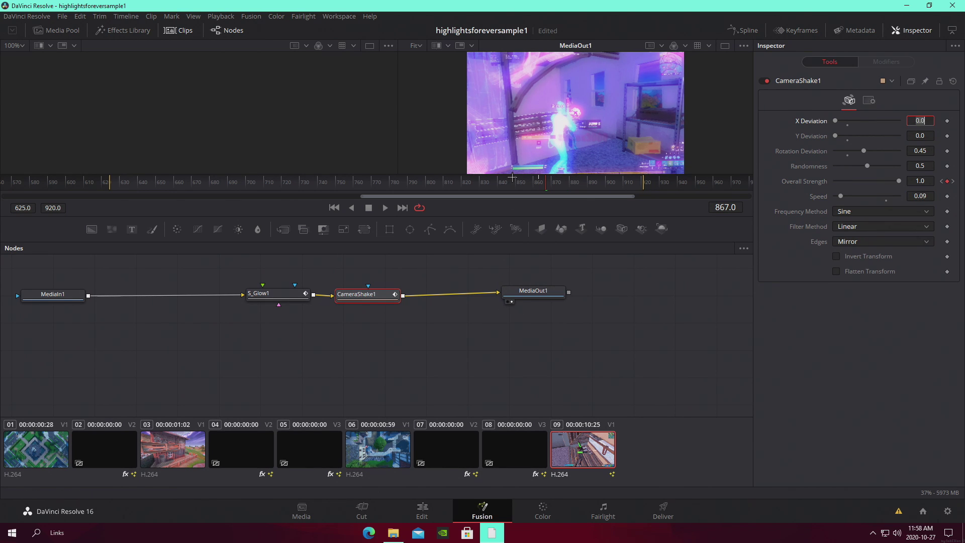
# Step: Preview the adjusted shake in Fusion and on the Edit page timeline
pyautogui.moveTo(512, 176); pyautogui.dragTo(501, 182)
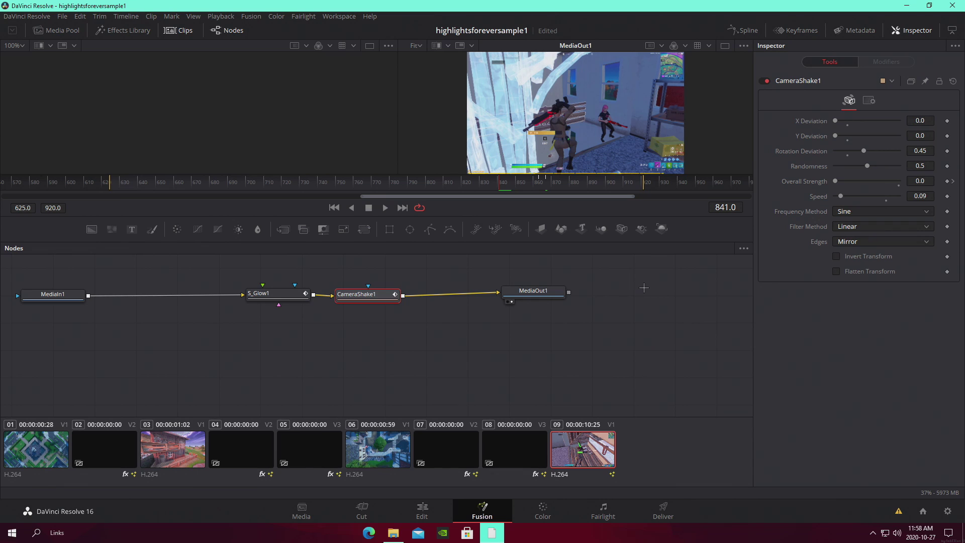
pyautogui.press('space')
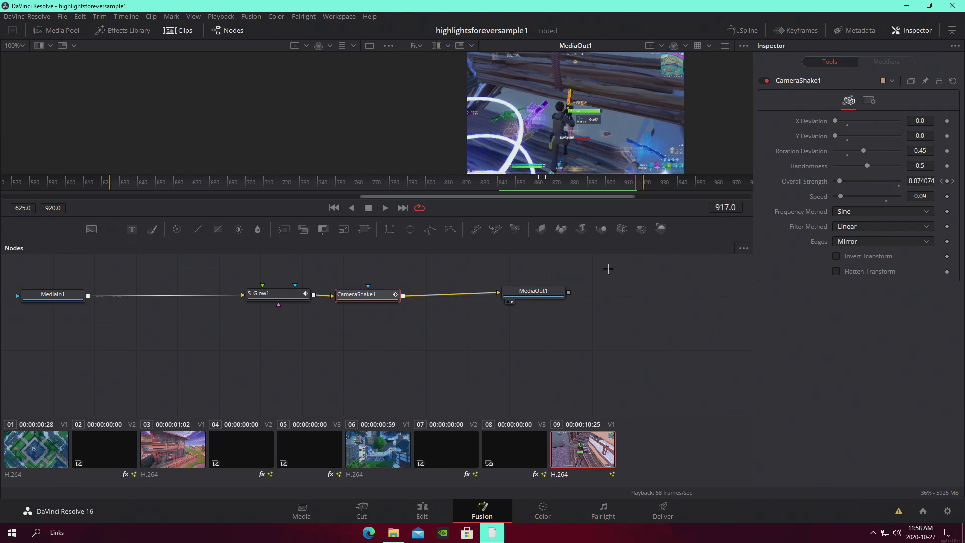
pyautogui.click(431, 505)
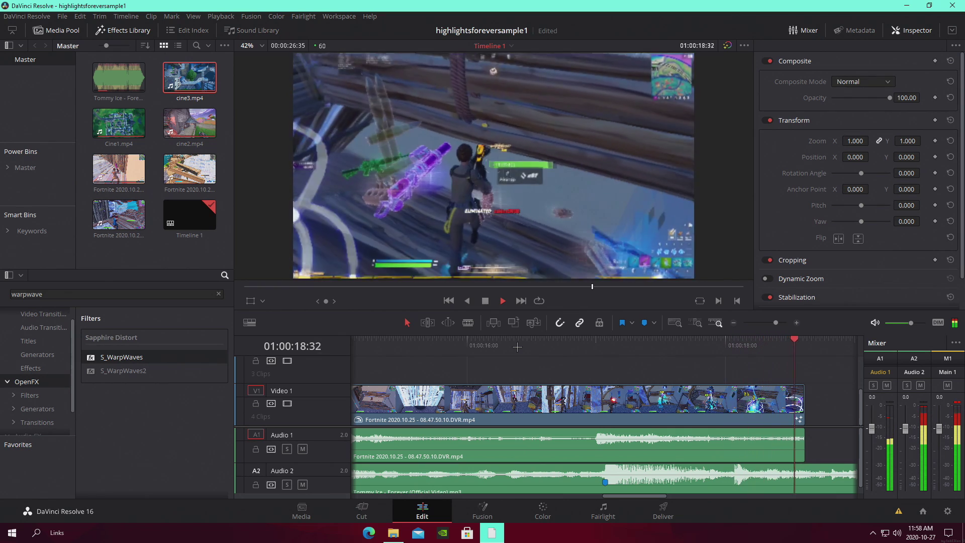
pyautogui.click(383, 346)
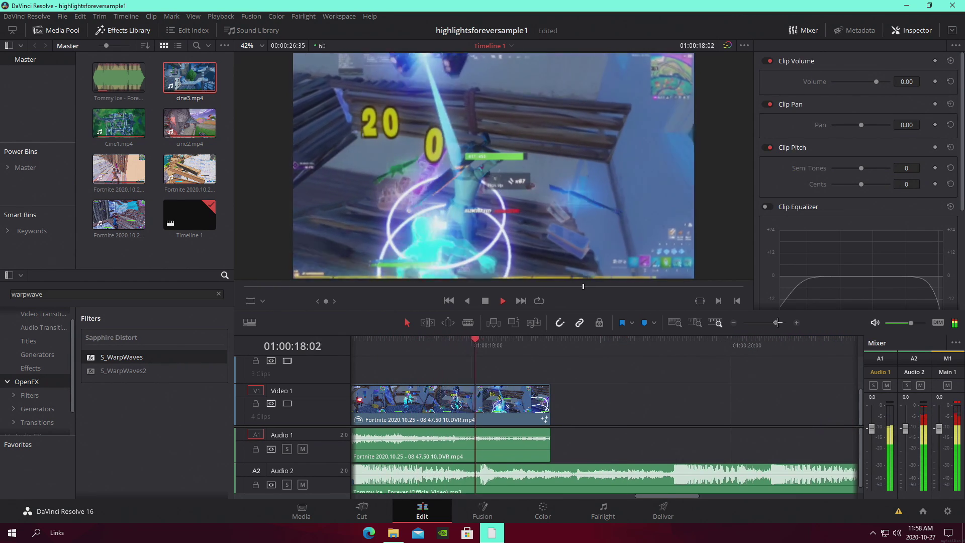
pyautogui.moveTo(775, 322); pyautogui.dragTo(773, 323)
pyautogui.press('space')
pyautogui.moveTo(423, 343); pyautogui.dragTo(413, 343)
pyautogui.moveTo(773, 323); pyautogui.dragTo(773, 327)
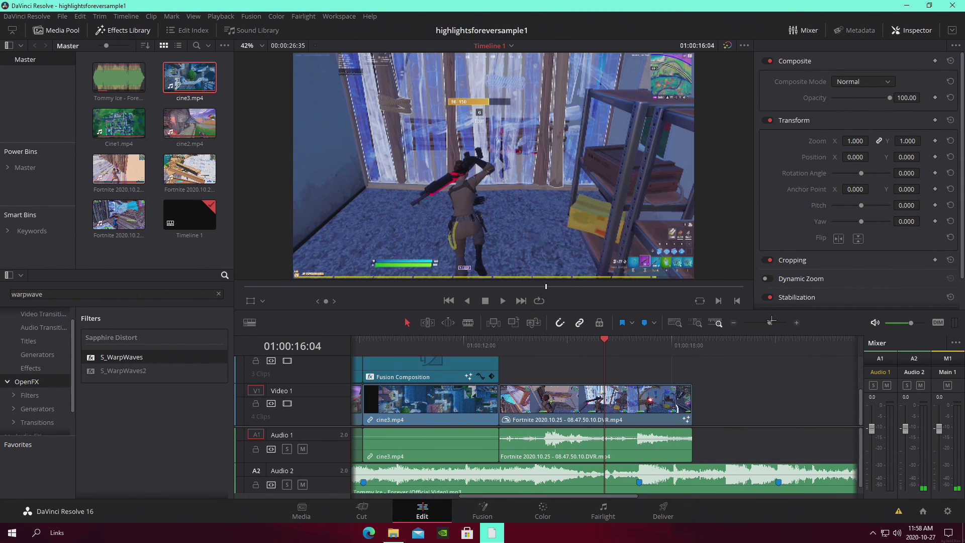
# Step: Play the montage on to the next music marker, park the playhead on Marker 5 and save the project
pyautogui.press('space')
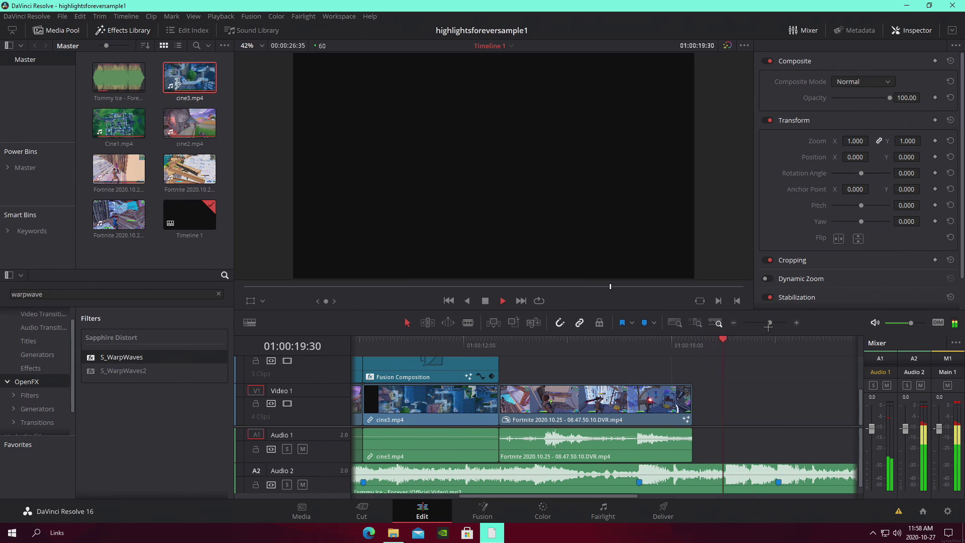
pyautogui.moveTo(771, 321); pyautogui.dragTo(775, 323)
pyautogui.press('space')
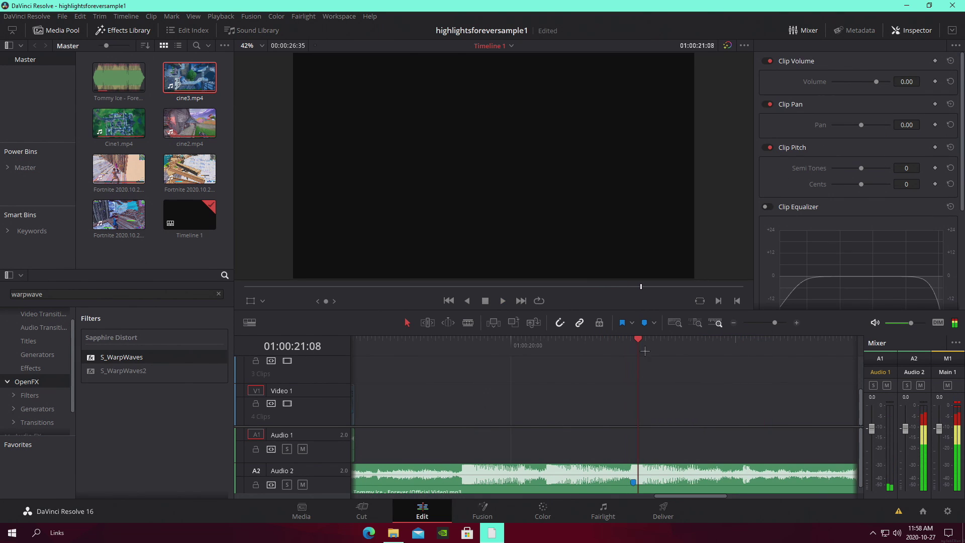
pyautogui.click(639, 344)
pyautogui.hotkey('ctrl', 's')
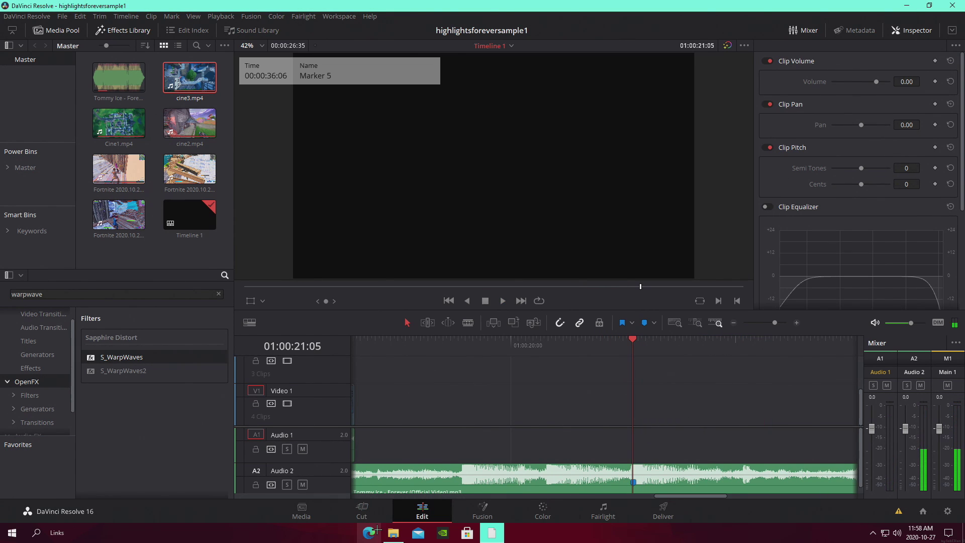
# Step: Bring the Fortnite 2020.10.25 - 08.57.19.14.DVR.mp4 clip from File Explorer onto Video 1 at Marker 5
pyautogui.click(393, 533)
pyautogui.click(648, 211)
pyautogui.moveTo(652, 211); pyautogui.dragTo(694, 402)
pyautogui.click(763, 323)
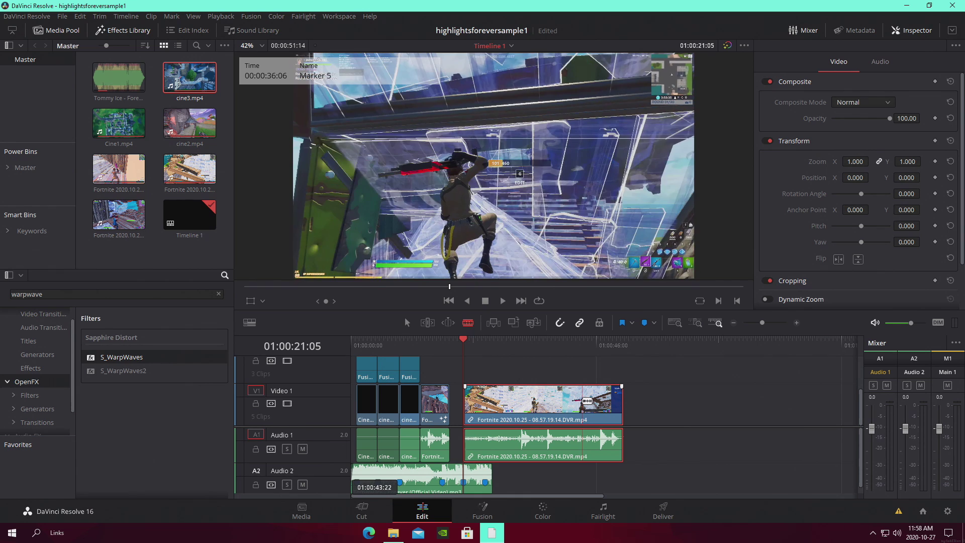
# Step: Split the 08.57.19.14.DVR clip at about 01:00:43:22 and delete the part before the cut
pyautogui.click(582, 401)
pyautogui.press('a')
pyautogui.rightClick(515, 399)
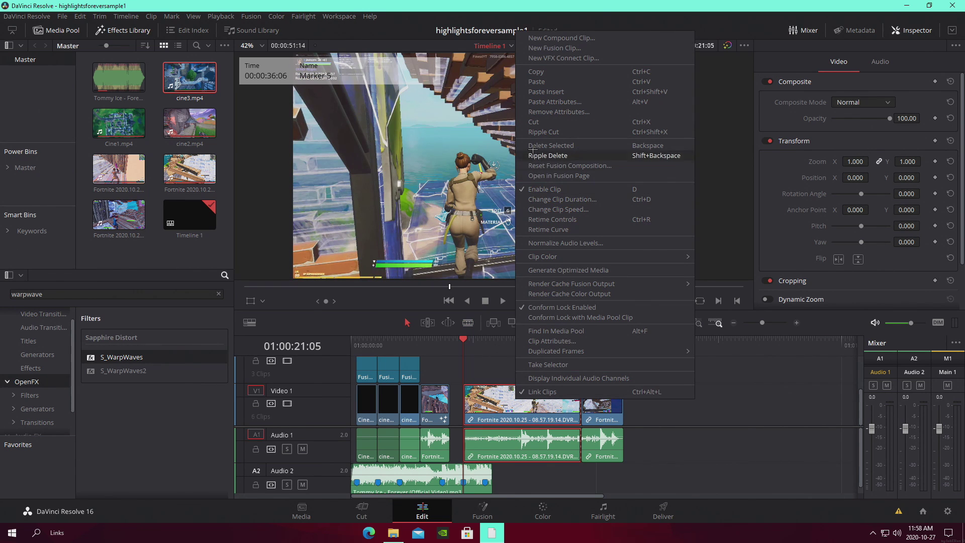
pyautogui.click(541, 146)
# Step: Move the remaining part of the 08.57.19.14.DVR clip flush against the previous clip's end at 01:00:18:37
pyautogui.click(689, 348)
pyautogui.moveTo(592, 414); pyautogui.dragTo(460, 416)
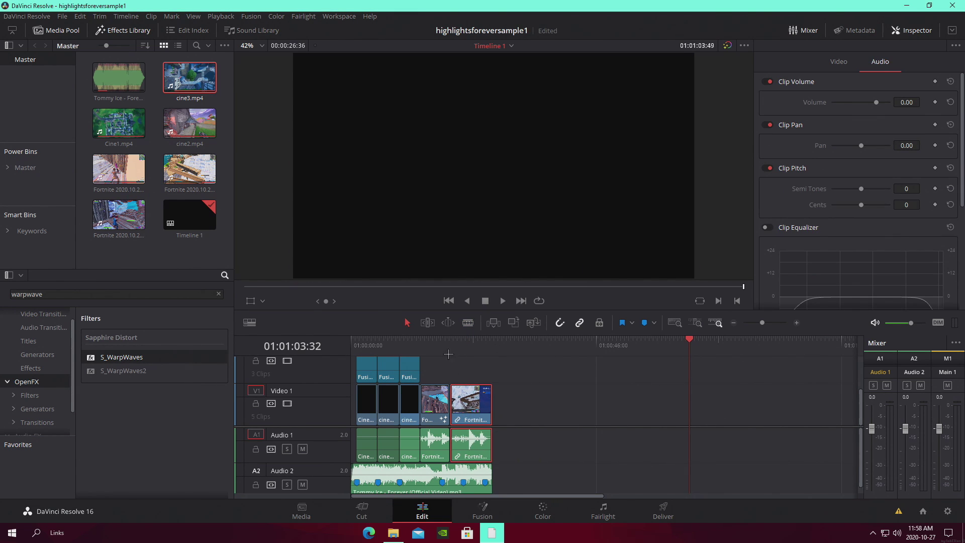
pyautogui.scroll(10, 566, 408)
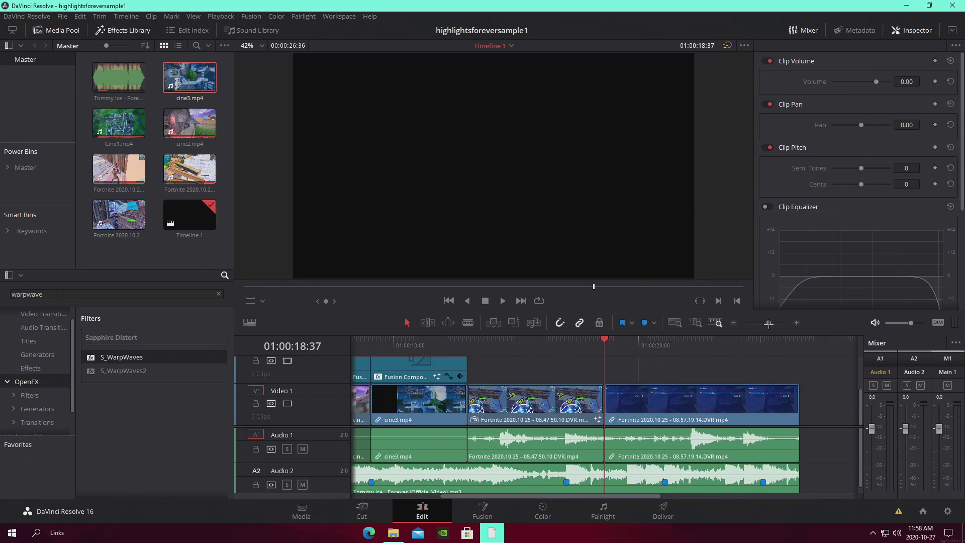
pyautogui.click(676, 409)
pyautogui.moveTo(676, 409); pyautogui.dragTo(670, 410)
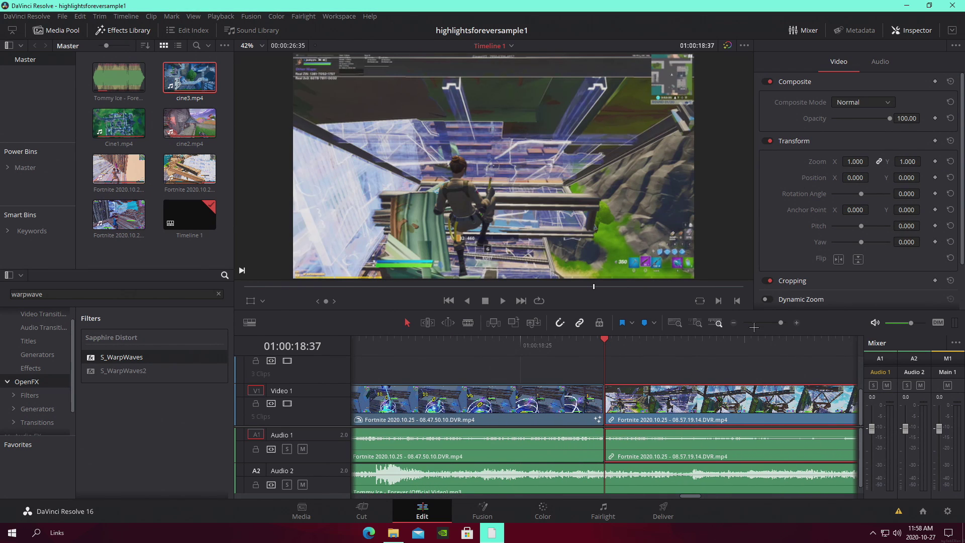
# Step: Trim the start of the 08.57.19.14.DVR clip to the kill shot and shift the clip earlier so the shot falls on Marker 5
pyautogui.scroll(-4, 669, 372)
pyautogui.moveTo(668, 341); pyautogui.dragTo(710, 340)
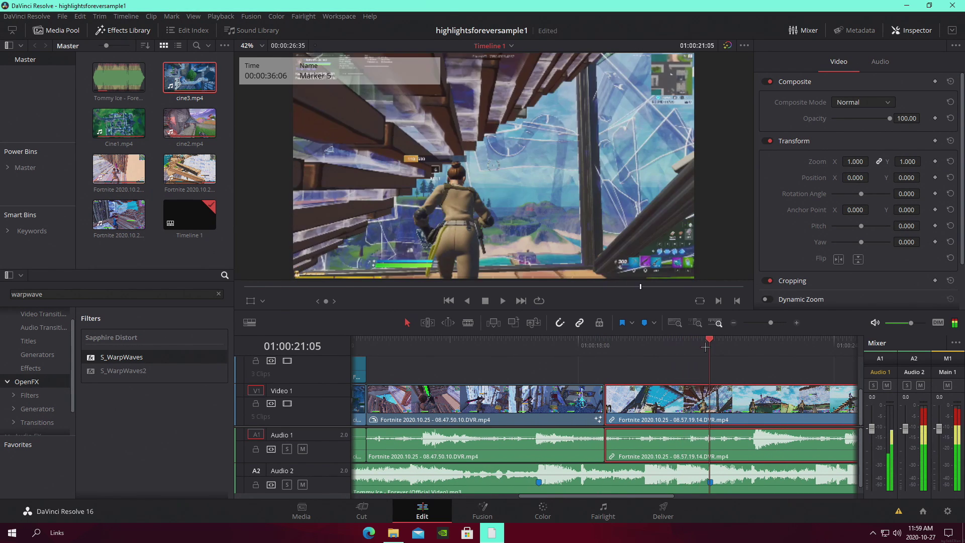
pyautogui.moveTo(772, 324); pyautogui.dragTo(770, 326)
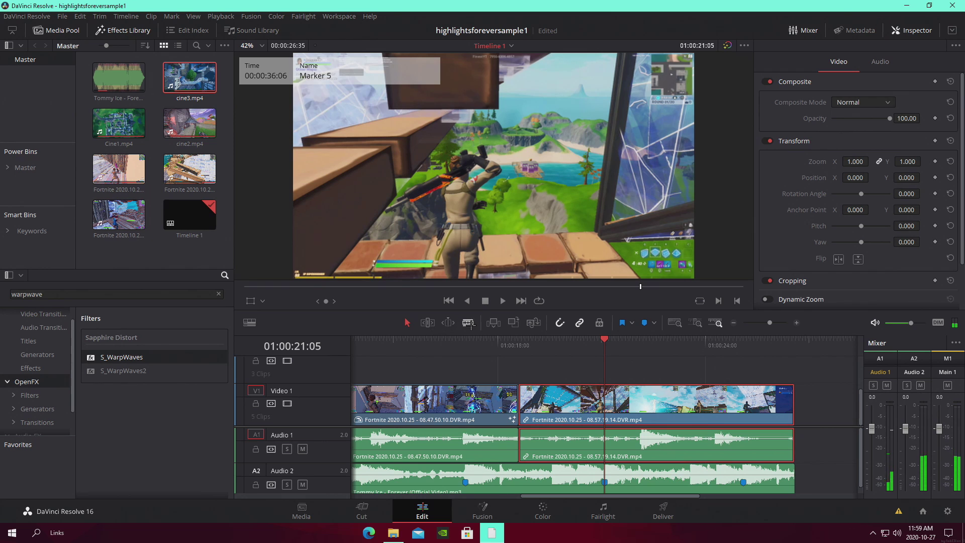
pyautogui.moveTo(521, 412); pyautogui.dragTo(650, 422)
pyautogui.moveTo(707, 436); pyautogui.dragTo(598, 427)
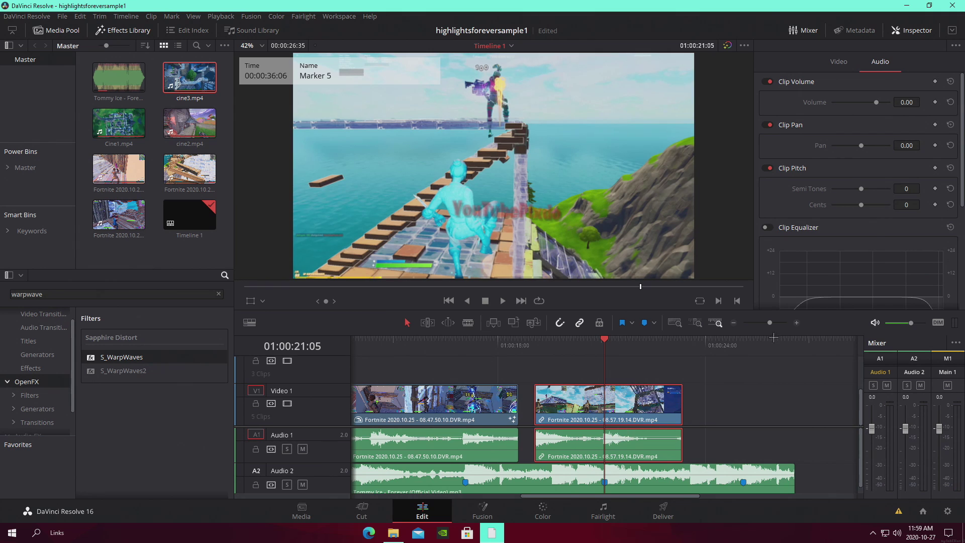
# Step: Nudge the clip slightly earlier to fine-tune its sync with Marker 5, and extend its start back to the previous clip's end
pyautogui.moveTo(770, 323); pyautogui.dragTo(775, 324)
pyautogui.click(675, 402)
pyautogui.moveTo(675, 402); pyautogui.dragTo(671, 402)
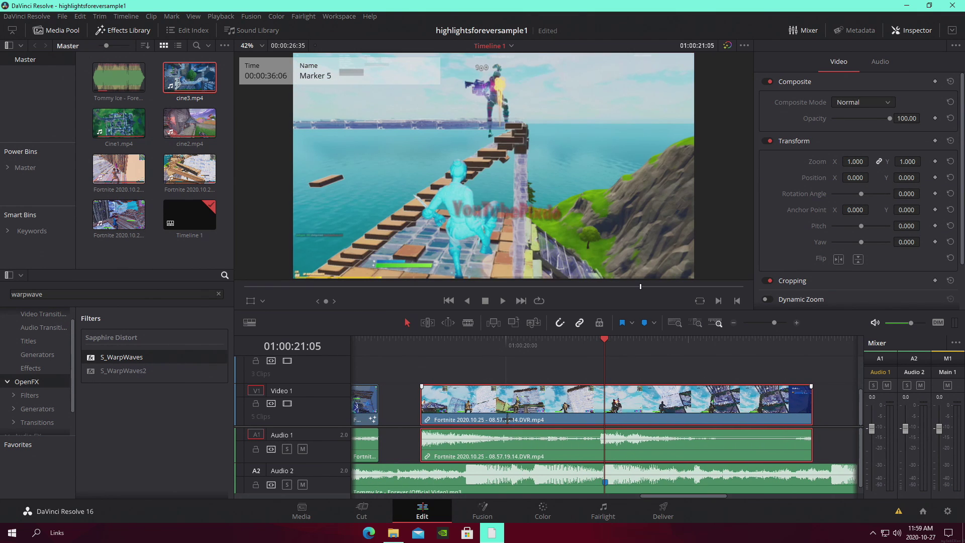
pyautogui.moveTo(414, 411); pyautogui.dragTo(372, 411)
# Step: Play back the newly placed clip from its start at 01:00:18:37 to check the sync with Marker 5
pyautogui.click(381, 342)
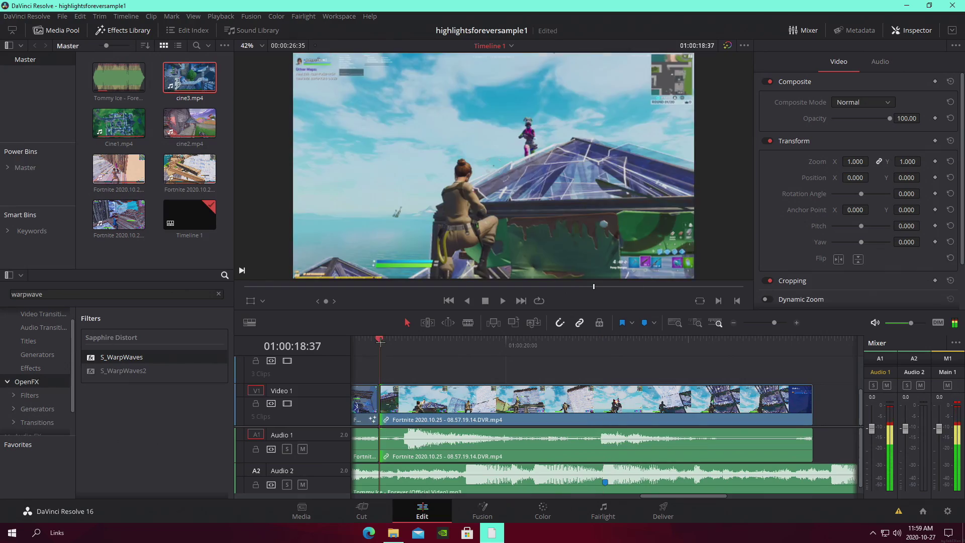
pyautogui.press('space')
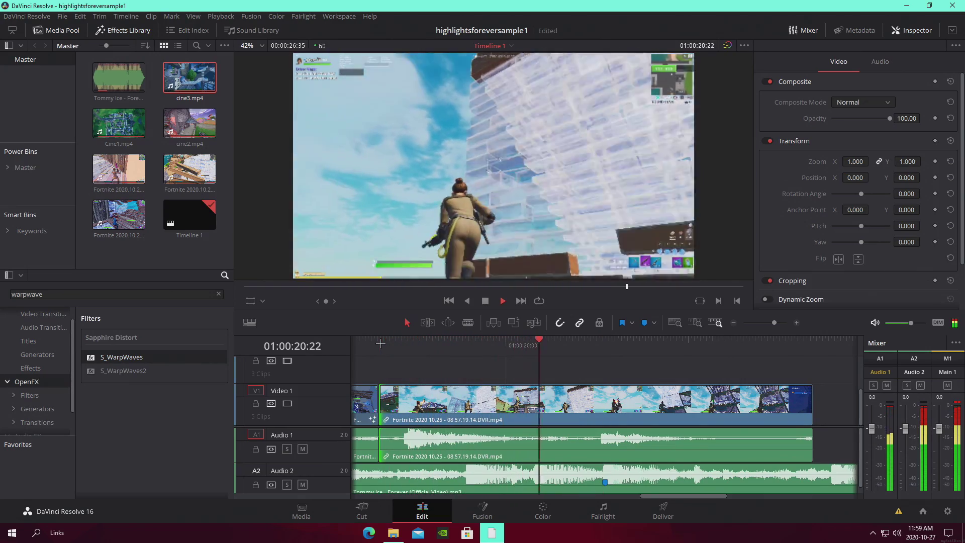
pyautogui.press('space')
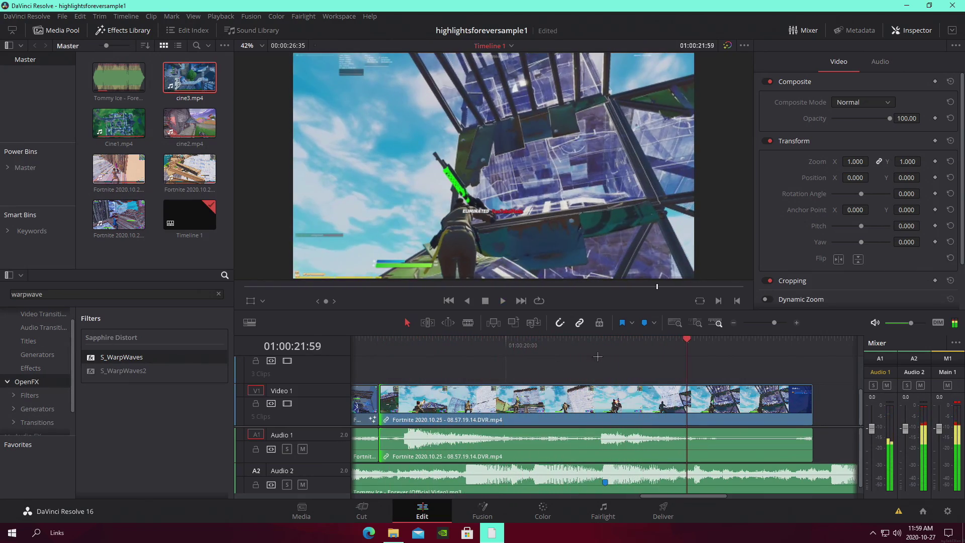
# Step: Show retime controls on the 08.57.19.14.DVR clip and add a speed point at Marker 5
pyautogui.hotkey('shift', 'Up')
pyautogui.rightClick(628, 400)
pyautogui.click(678, 224)
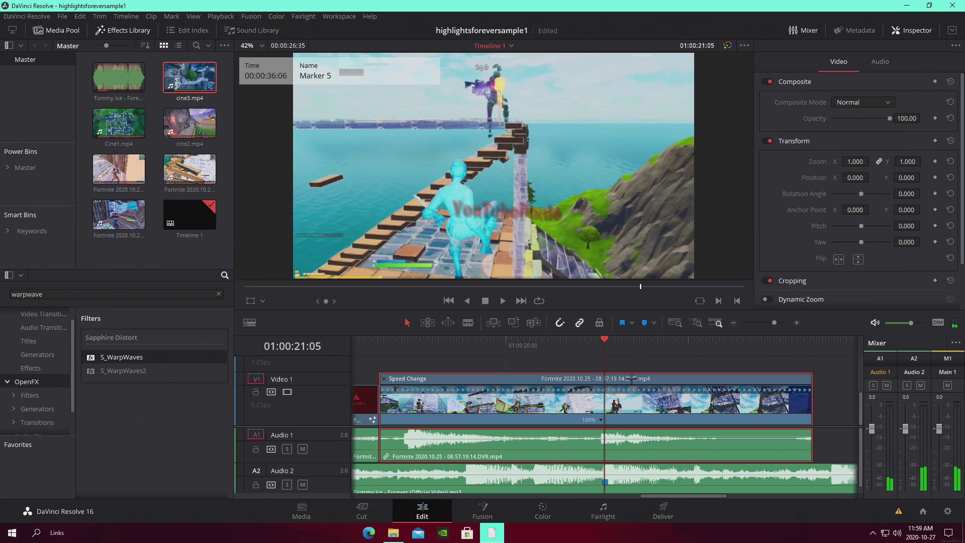
pyautogui.click(602, 419)
pyautogui.click(631, 434)
# Step: Add a second speed point to the clip at 01:00:20:47, shortly before Marker 5
pyautogui.click(580, 345)
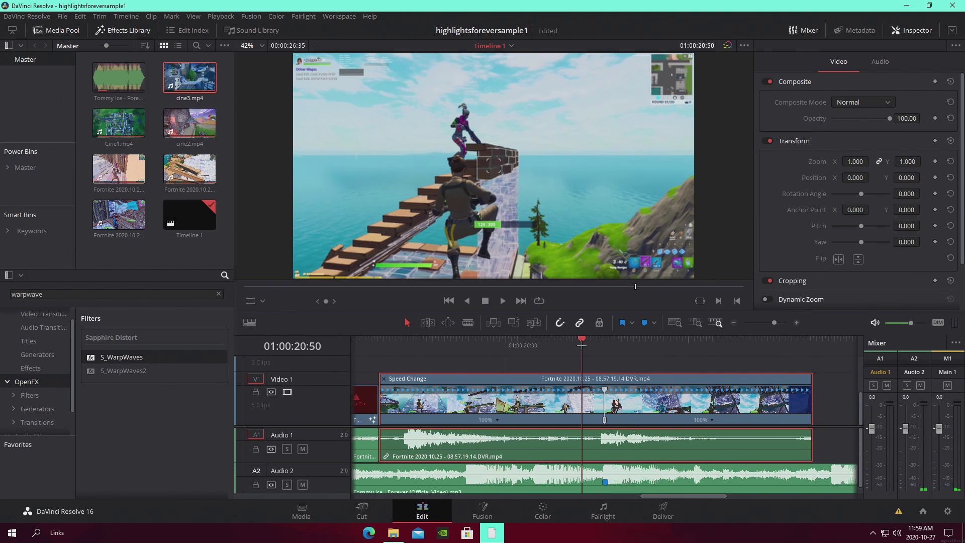
pyautogui.moveTo(580, 345); pyautogui.dragTo(577, 346)
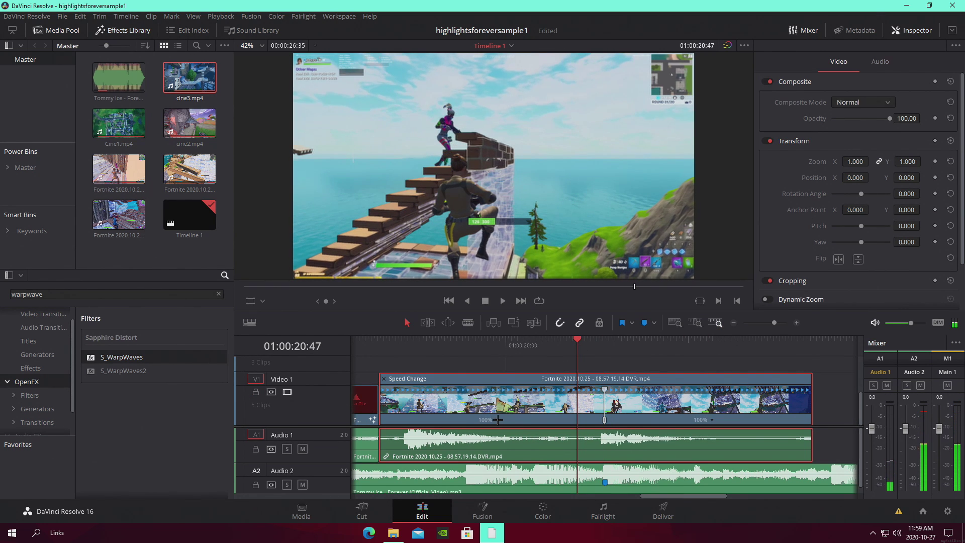
pyautogui.click(498, 419)
pyautogui.click(544, 434)
pyautogui.rightClick(610, 410)
pyautogui.click(658, 401)
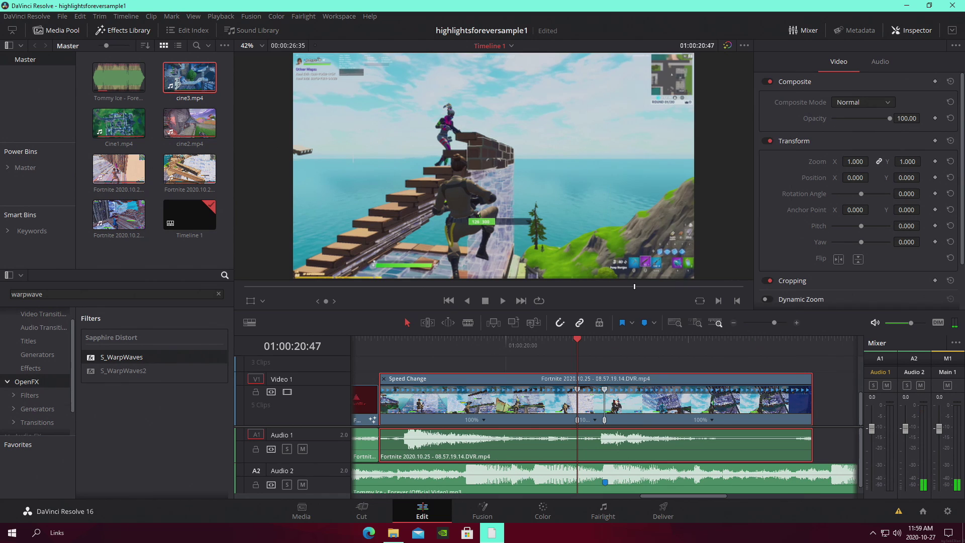
# Step: Set the speed of the segment between the two speed points to 200% and the clip's last segment to 50%
pyautogui.click(594, 420)
pyautogui.moveTo(641, 456)
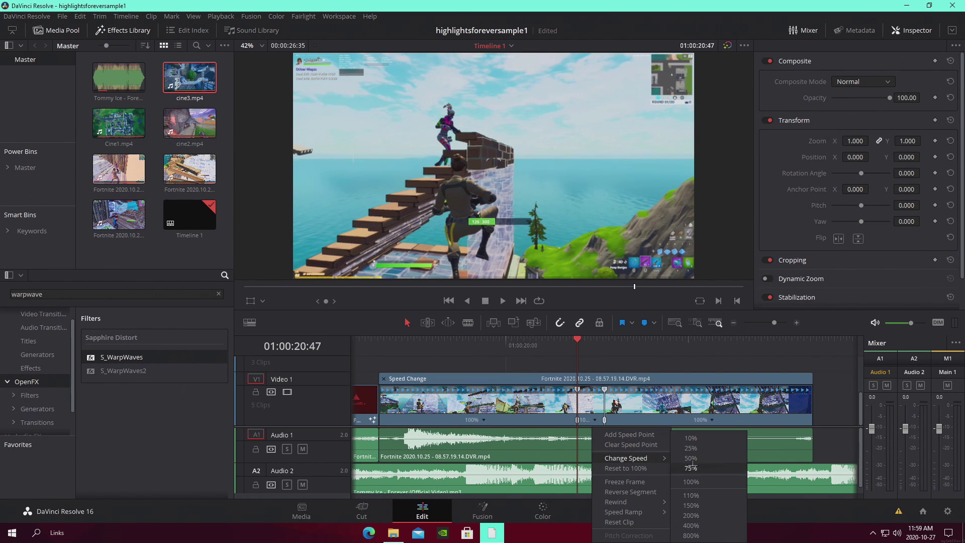
pyautogui.click(692, 515)
pyautogui.click(698, 420)
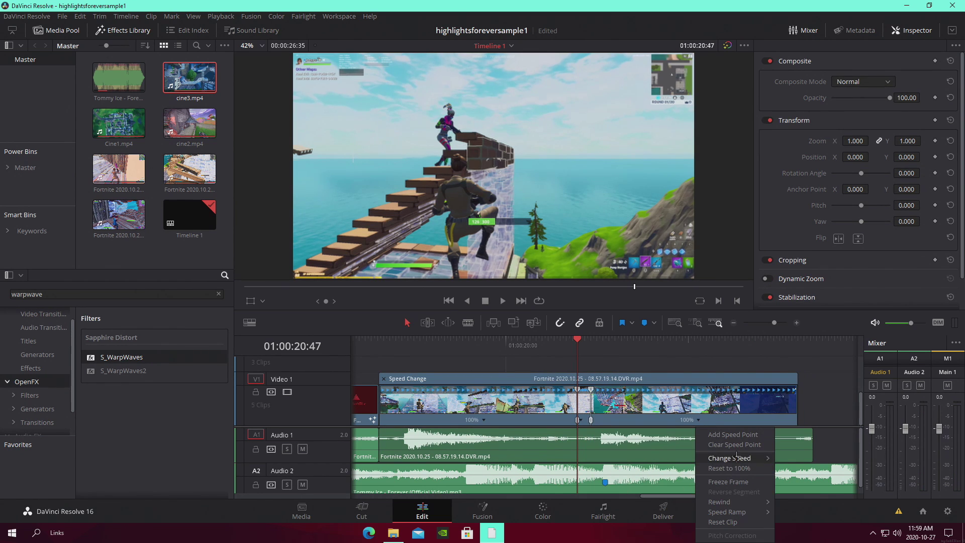
pyautogui.moveTo(733, 458)
pyautogui.click(795, 467)
# Step: Play back the retimed clip through Marker 5 to check the speed ramp
pyautogui.press('space')
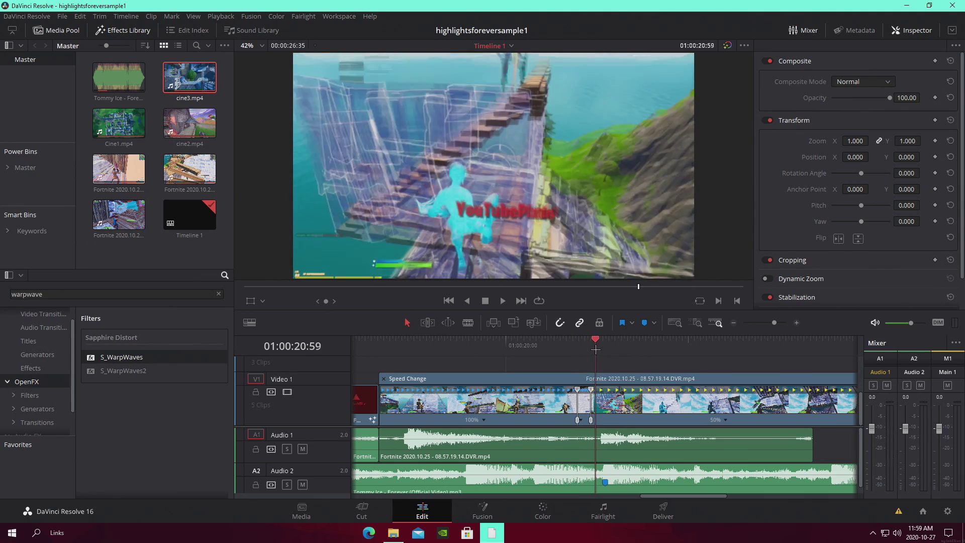
pyautogui.moveTo(563, 350); pyautogui.dragTo(498, 352)
pyautogui.press('space')
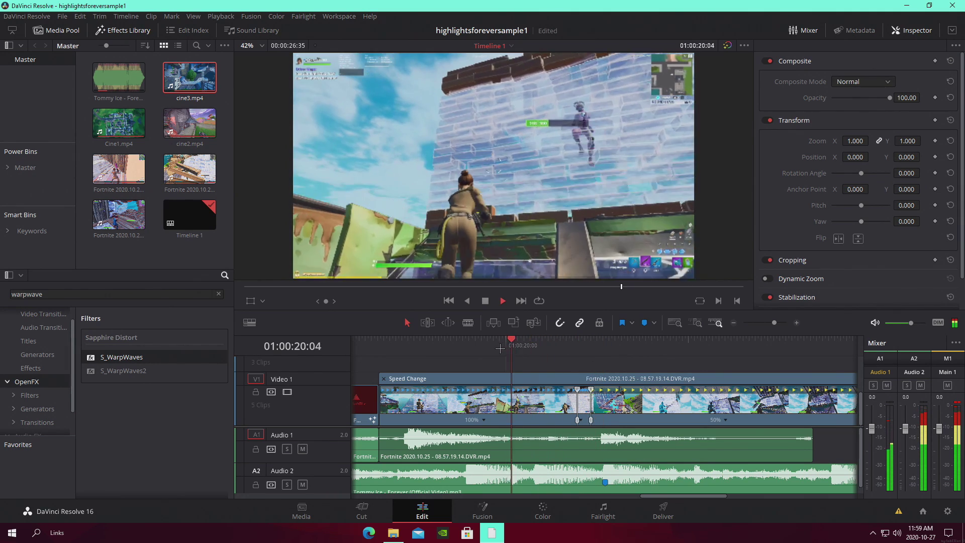
pyautogui.press('space')
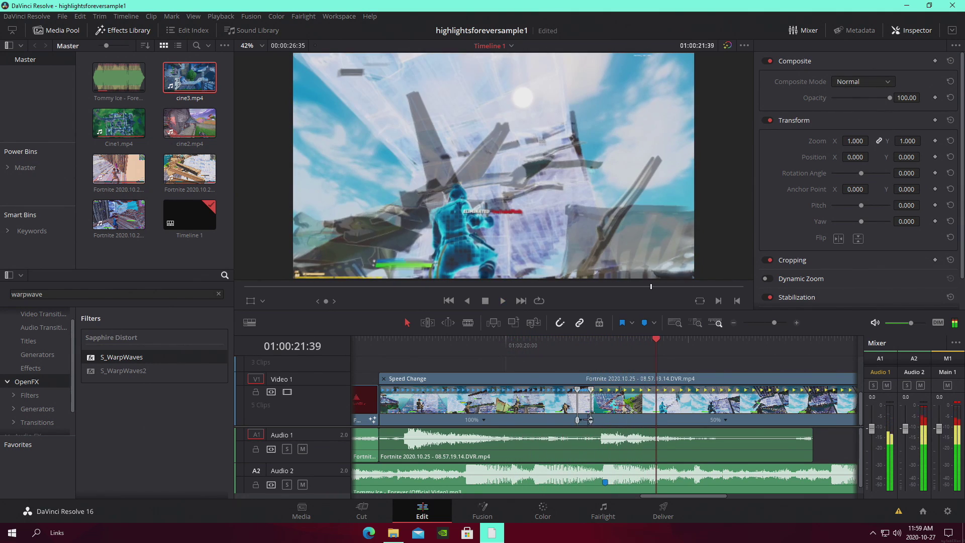
# Step: Move the first speed point slightly later so the slow-down falls closer to Marker 5, and replay the speed ramp
pyautogui.moveTo(578, 419); pyautogui.dragTo(585, 419)
pyautogui.moveTo(598, 350); pyautogui.dragTo(510, 352)
pyautogui.press('space')
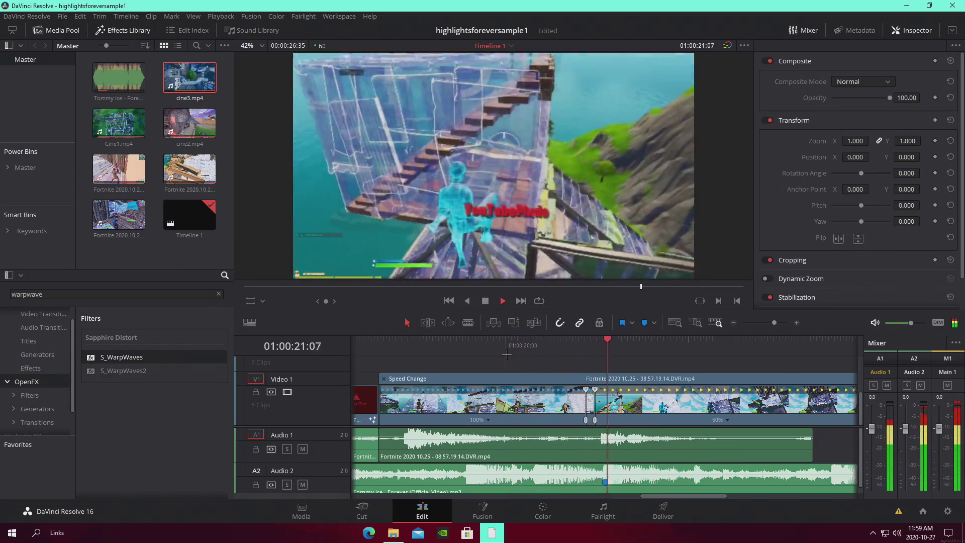
pyautogui.press('space')
pyautogui.click(509, 345)
pyautogui.press('space')
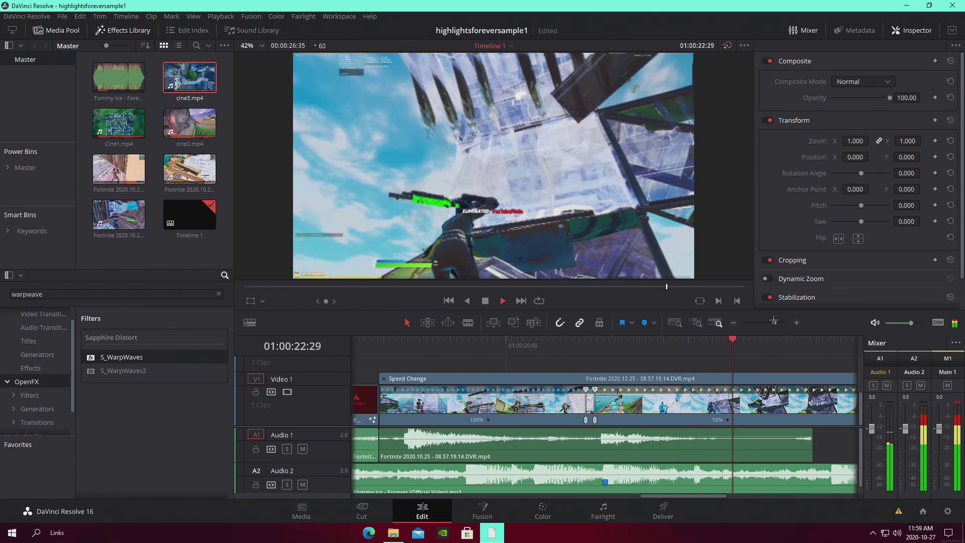
pyautogui.press('space')
# Step: Trim the ends of the retimed clip's video and audio to just before 01:00:22:31 and save the project
pyautogui.scroll(-3, 704, 361)
pyautogui.moveTo(748, 401); pyautogui.dragTo(623, 447)
pyautogui.moveTo(622, 406); pyautogui.dragTo(591, 409)
pyautogui.moveTo(622, 445); pyautogui.dragTo(586, 445)
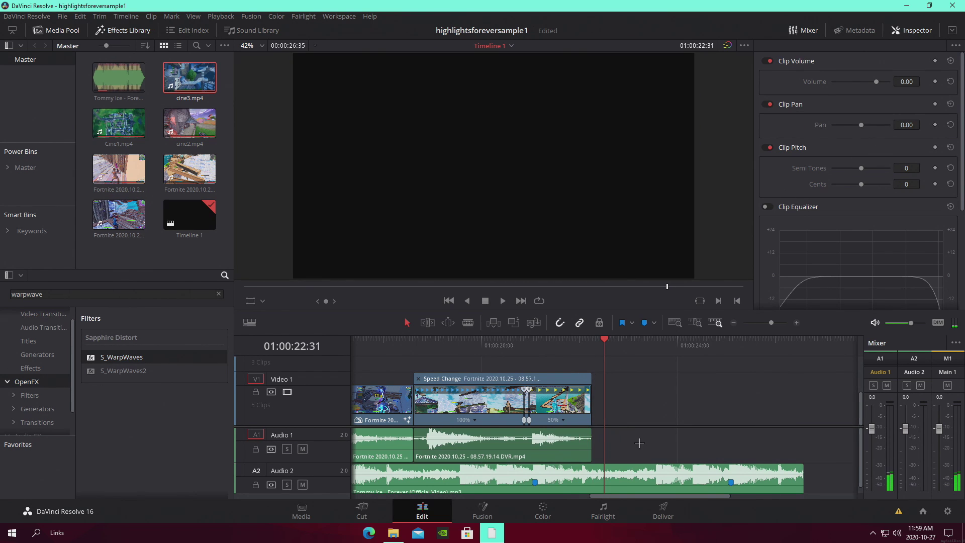
pyautogui.hotkey('ctrl', 's')
# Step: Close the clip's retime controls, play the section around Marker 5 and save the project
pyautogui.hotkey('shift', 'Up')
pyautogui.click(418, 379)
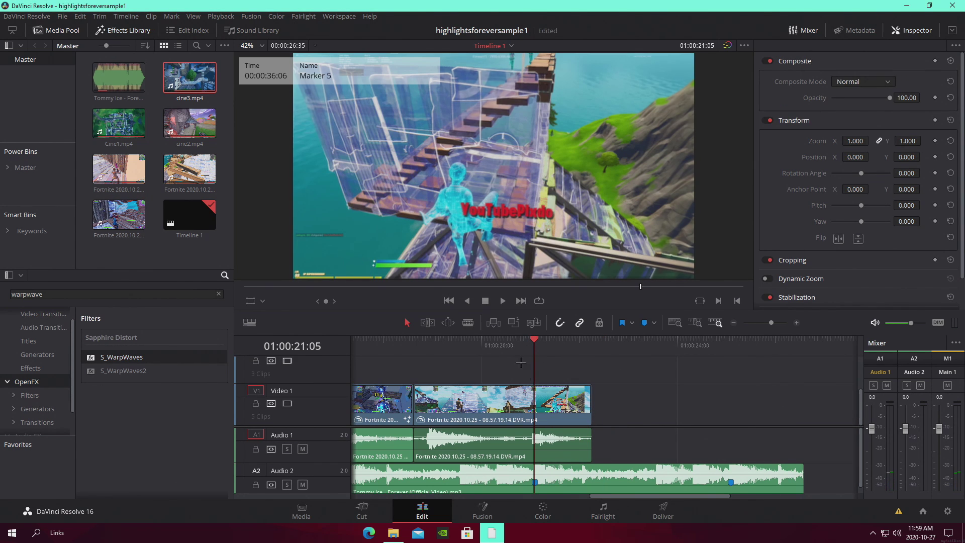
pyautogui.moveTo(512, 346); pyautogui.dragTo(493, 347)
pyautogui.press('space')
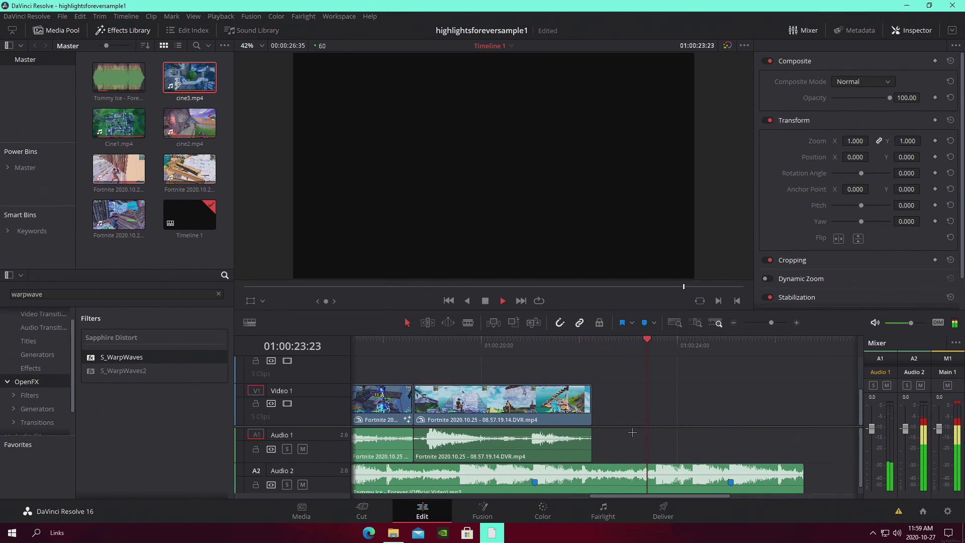
pyautogui.click(608, 442)
pyautogui.hotkey('ctrl', 's')
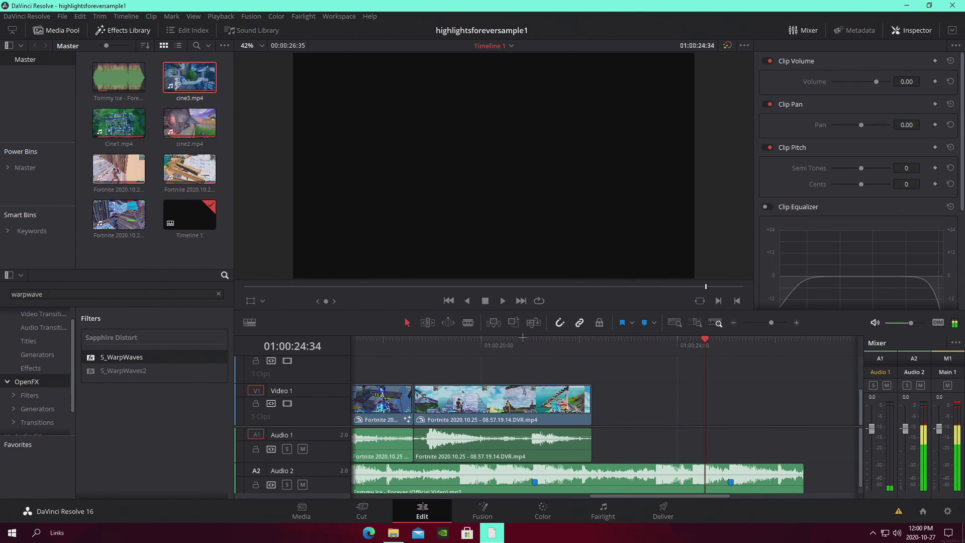
# Step: Split the retimed video clip at Marker 5
pyautogui.click(534, 343)
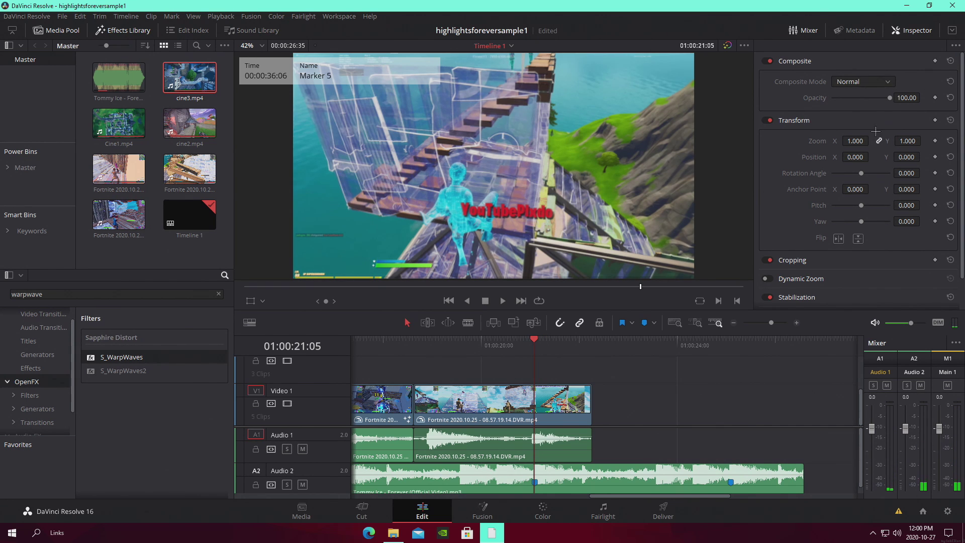
pyautogui.hotkey('ctrl', 'b')
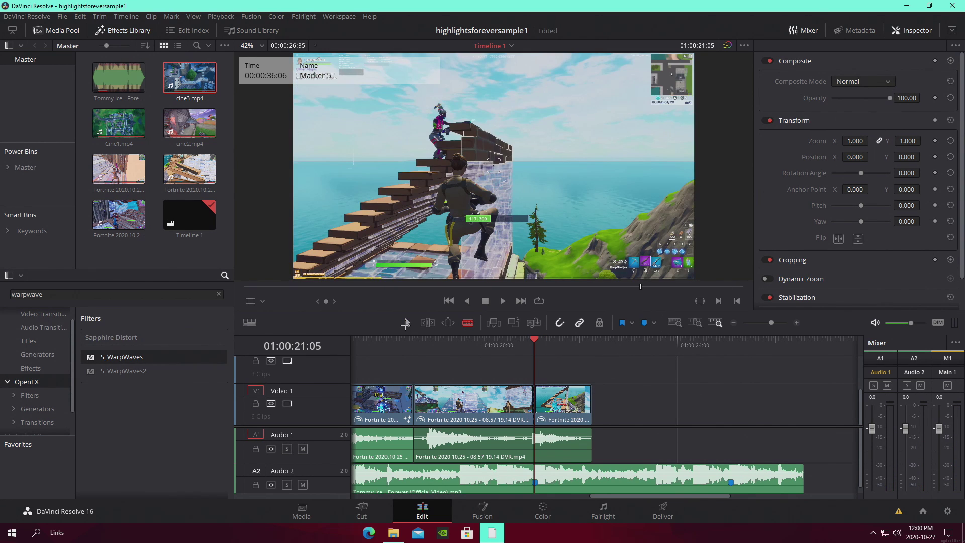
# Step: Add an opacity keyframe at 100 to the video clip ending at Marker 5, around 01:00:20:31
pyautogui.moveTo(515, 343); pyautogui.dragTo(532, 345)
pyautogui.press('Left')
pyautogui.press('Left')
pyautogui.press('Left')
pyautogui.press('Left')
pyautogui.press('Left')
pyautogui.press('Left')
pyautogui.press('Left')
pyautogui.press('Left')
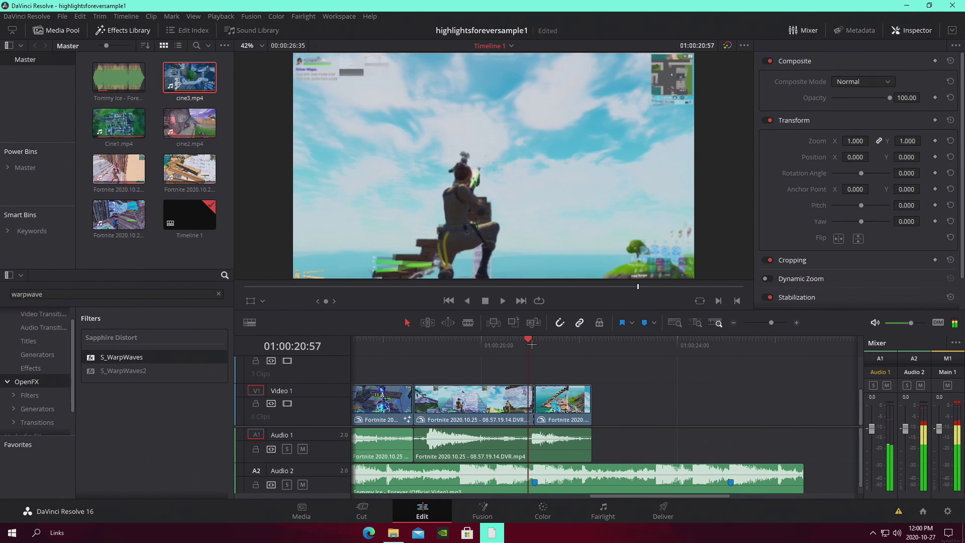
pyautogui.press('Left')
pyautogui.press('Left')
pyautogui.press('Left')
pyautogui.press('Left')
pyautogui.press('Left')
pyautogui.press('Left')
pyautogui.press('Left')
pyautogui.press('Left')
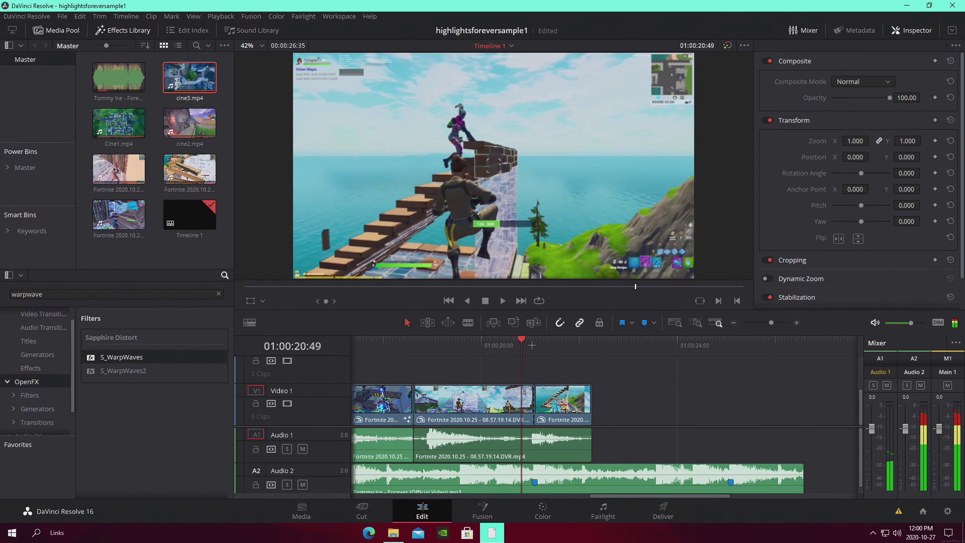
pyautogui.press('Left')
pyautogui.press('Left')
pyautogui.press('Left')
pyautogui.press('Left')
pyautogui.press('Left')
pyautogui.press('Left')
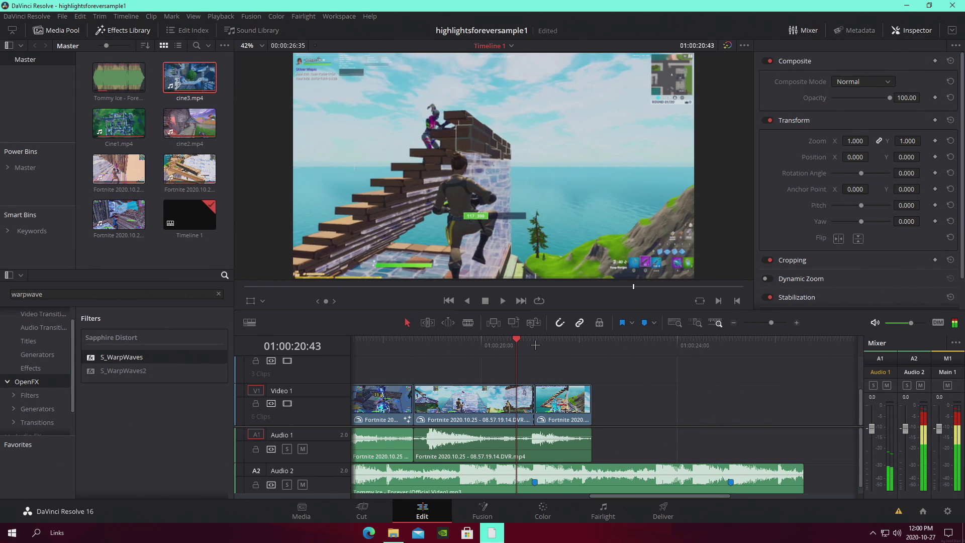
pyautogui.press('Left')
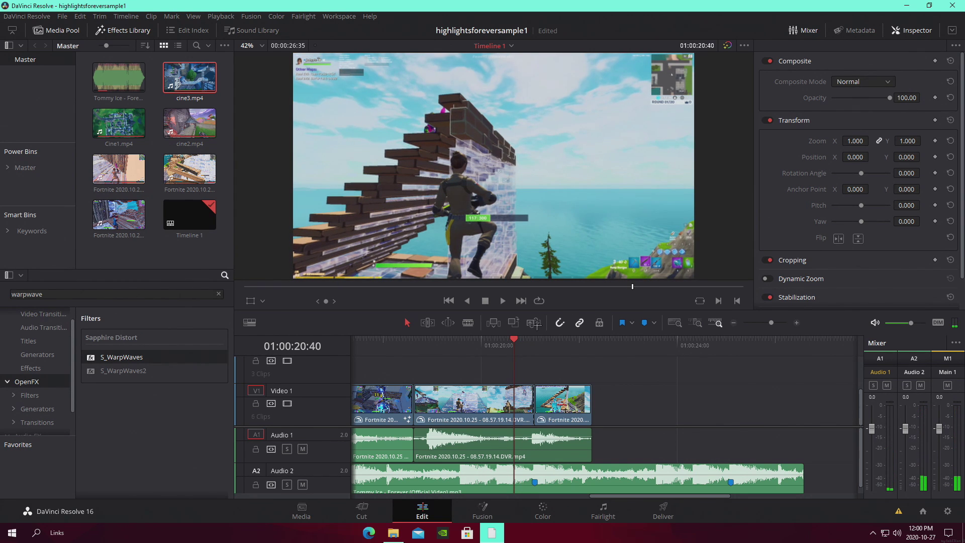
pyautogui.press('Left')
pyautogui.press('Left')
pyautogui.press('Left')
pyautogui.press('Left')
pyautogui.press('Left')
pyautogui.press('Left')
pyautogui.press('Left')
pyautogui.press('Left')
pyautogui.press('Left')
pyautogui.press('Left')
pyautogui.press('Left')
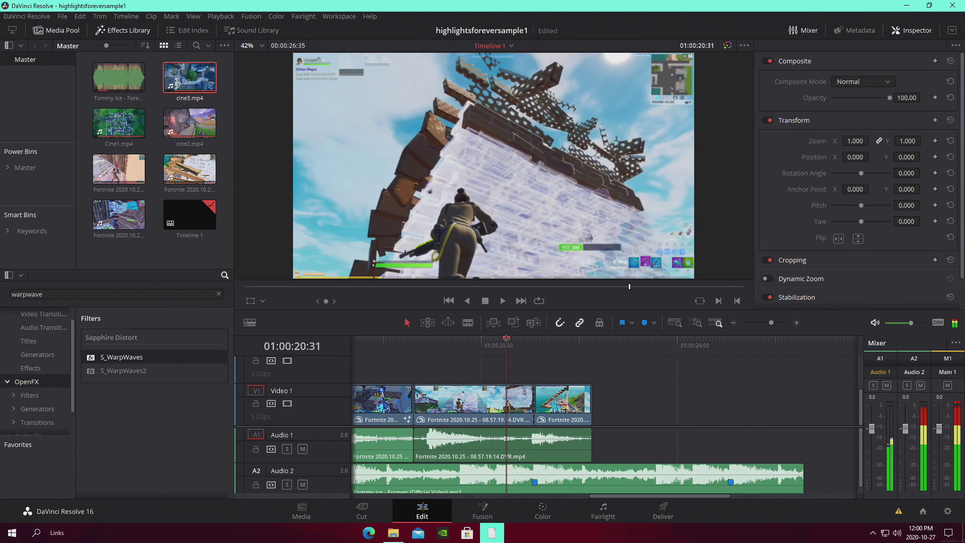
pyautogui.click(934, 97)
# Step: Keyframe the same clip's opacity down to 0 at Marker 5, play back the fade-out and save the project
pyautogui.moveTo(518, 347); pyautogui.dragTo(534, 348)
pyautogui.click(523, 405)
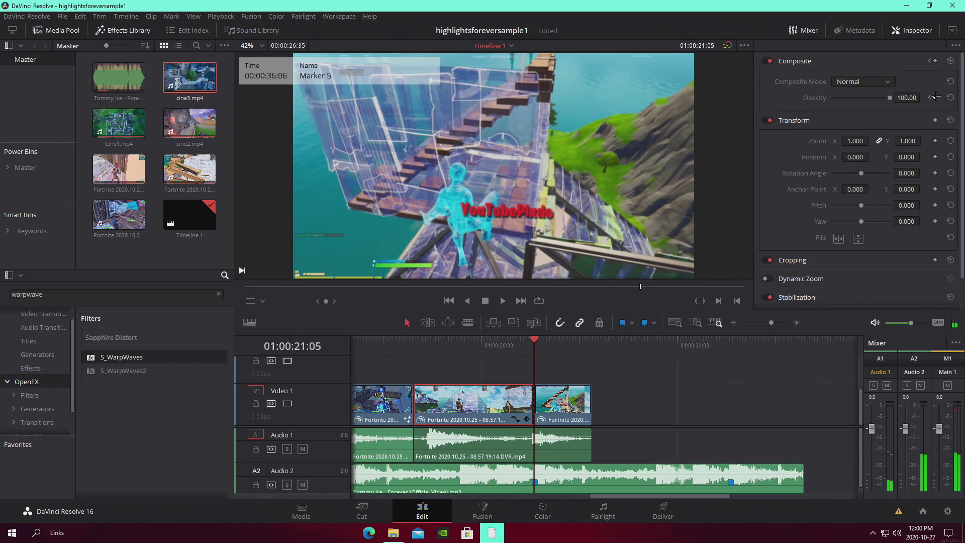
pyautogui.moveTo(890, 97); pyautogui.dragTo(759, 91)
pyautogui.moveTo(517, 350); pyautogui.dragTo(474, 351)
pyautogui.press('space')
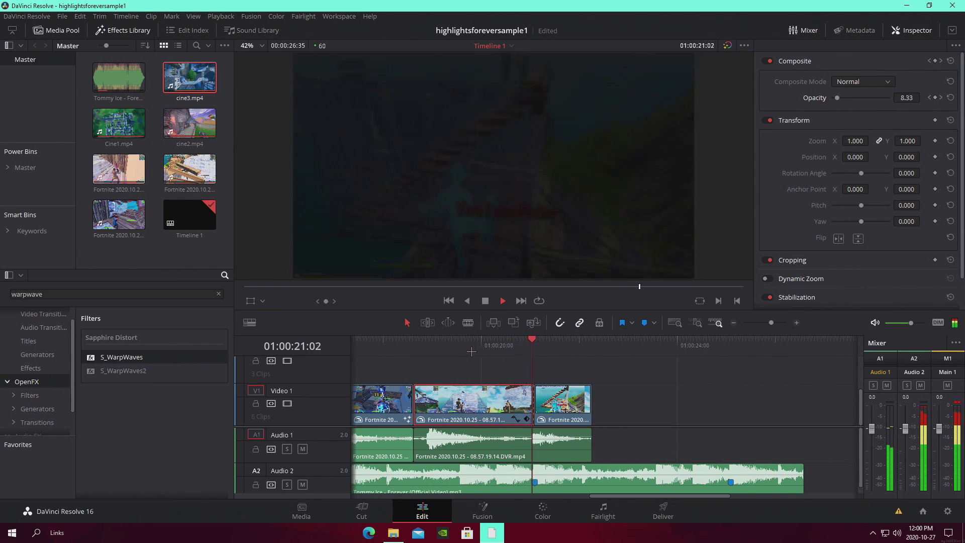
pyautogui.hotkey('ctrl', 's')
# Step: Tint the clip after Marker 5 purple with the RGB Mixer, setting Blue Output to 1.36 blue and 0.69 red, and play it back
pyautogui.moveTo(508, 347); pyautogui.dragTo(537, 345)
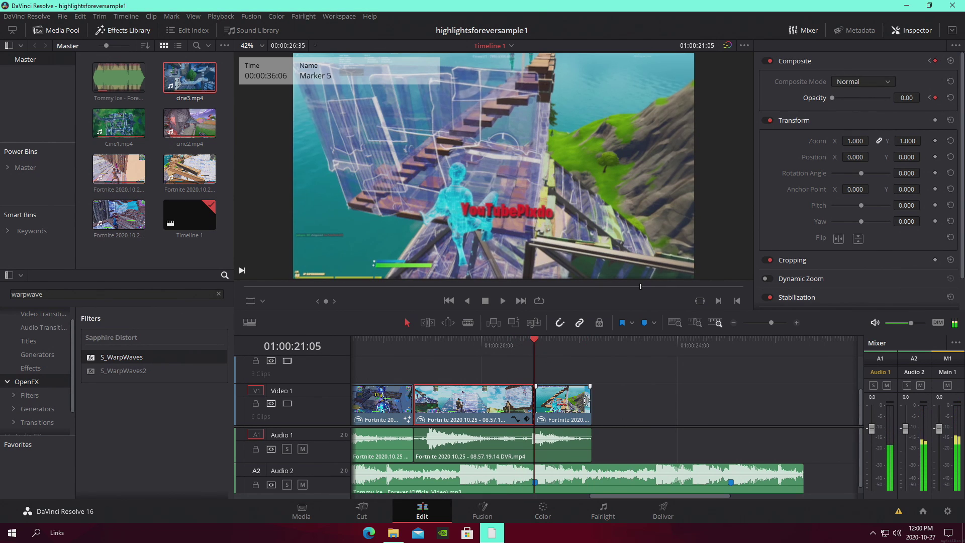
pyautogui.click(558, 400)
pyautogui.click(533, 508)
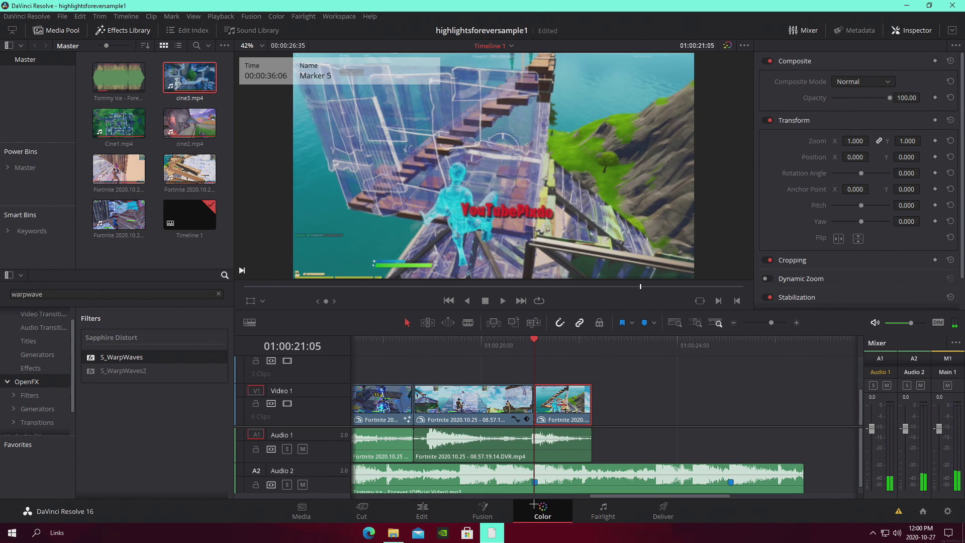
pyautogui.moveTo(329, 397); pyautogui.dragTo(331, 387)
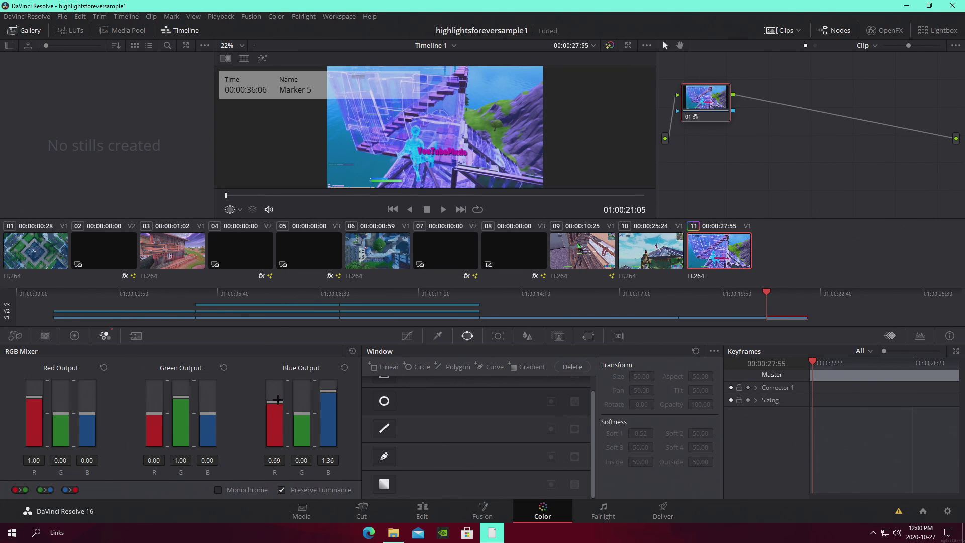
pyautogui.click(422, 510)
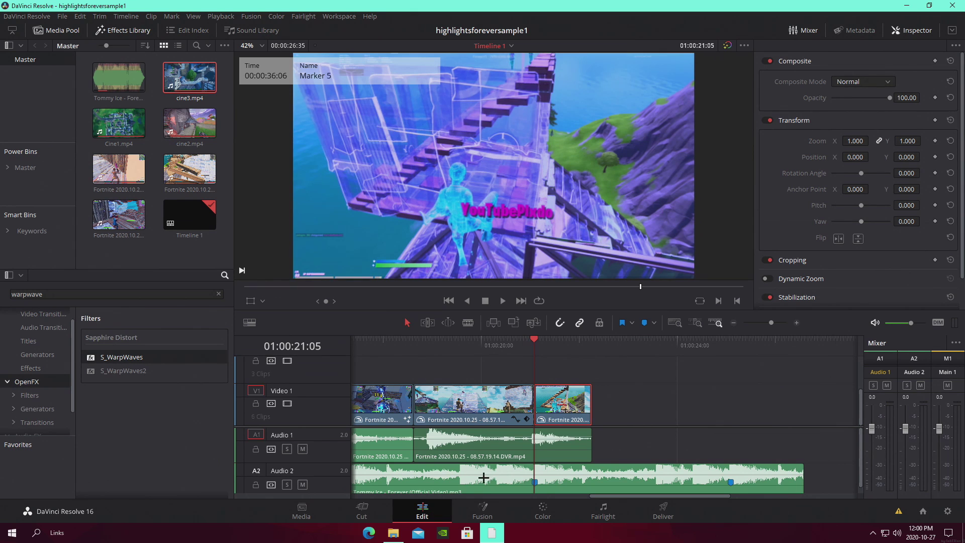
pyautogui.moveTo(539, 346); pyautogui.dragTo(480, 347)
pyautogui.click(666, 409)
pyautogui.press('space')
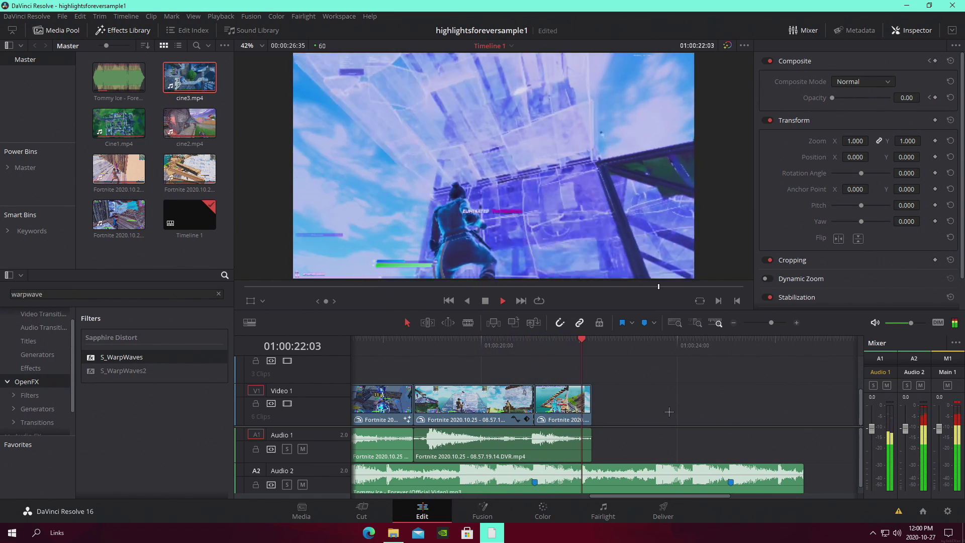
pyautogui.press('space')
# Step: Combine the video clips on both sides of Marker 5 into a compound clip named Compound Clip 1
pyautogui.moveTo(559, 346); pyautogui.dragTo(534, 346)
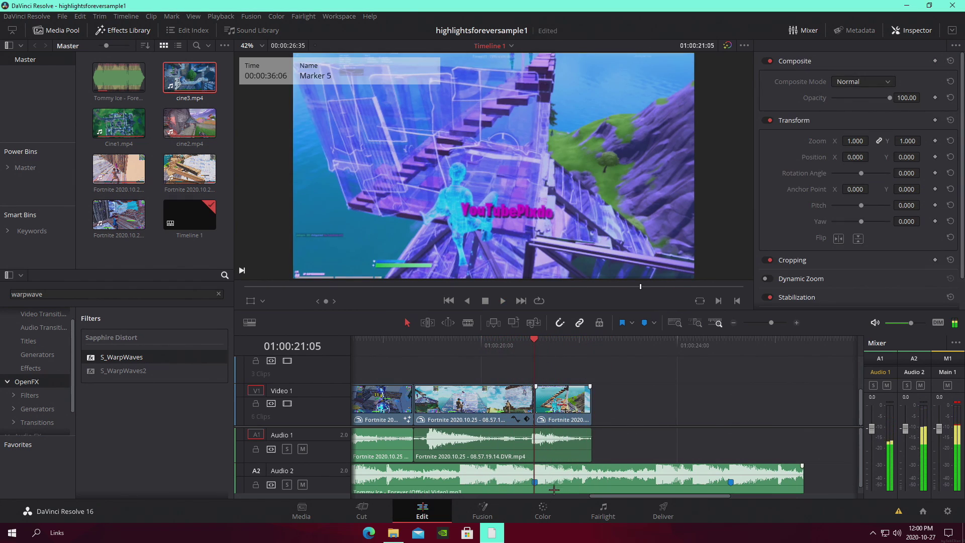
pyautogui.click(484, 510)
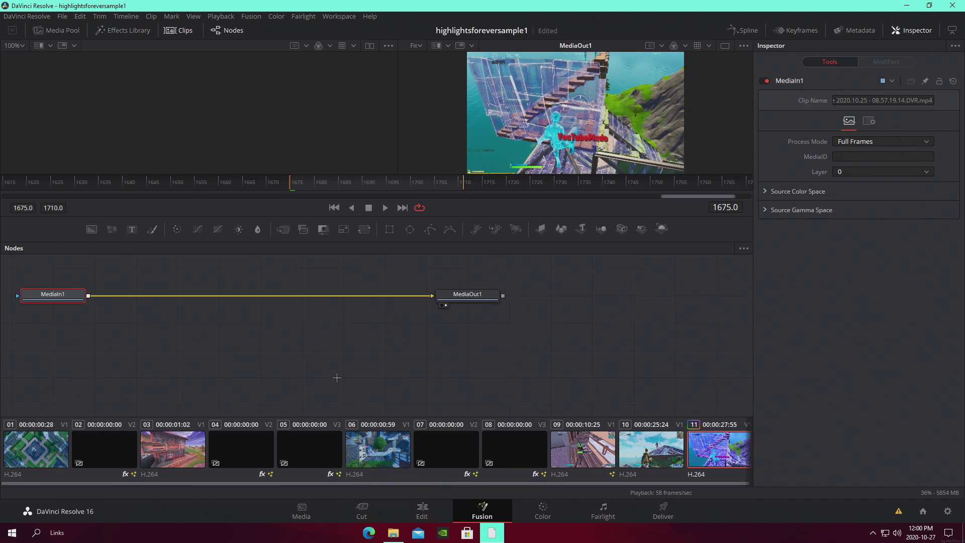
pyautogui.click(423, 513)
pyautogui.moveTo(528, 377); pyautogui.dragTo(556, 397)
pyautogui.rightClick(556, 397)
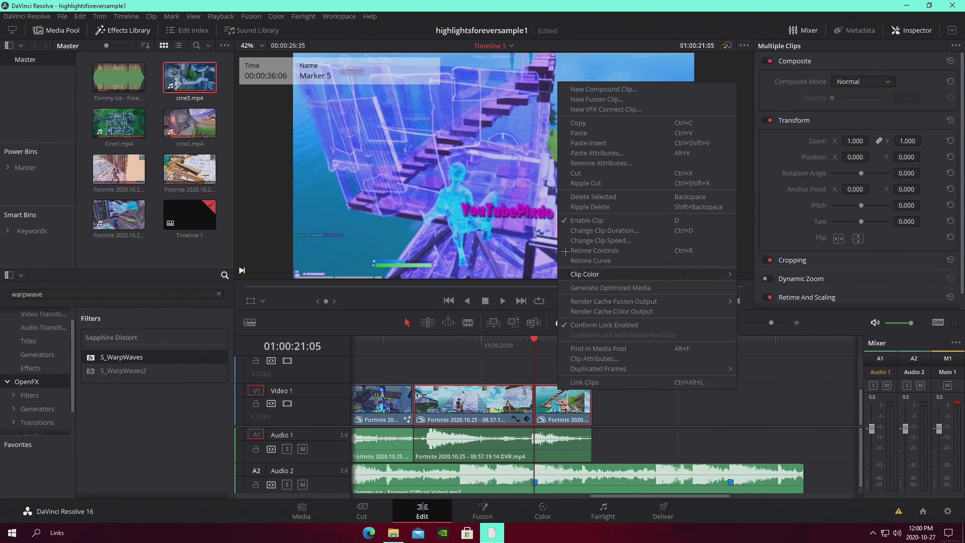
pyautogui.click(597, 90)
pyautogui.click(560, 295)
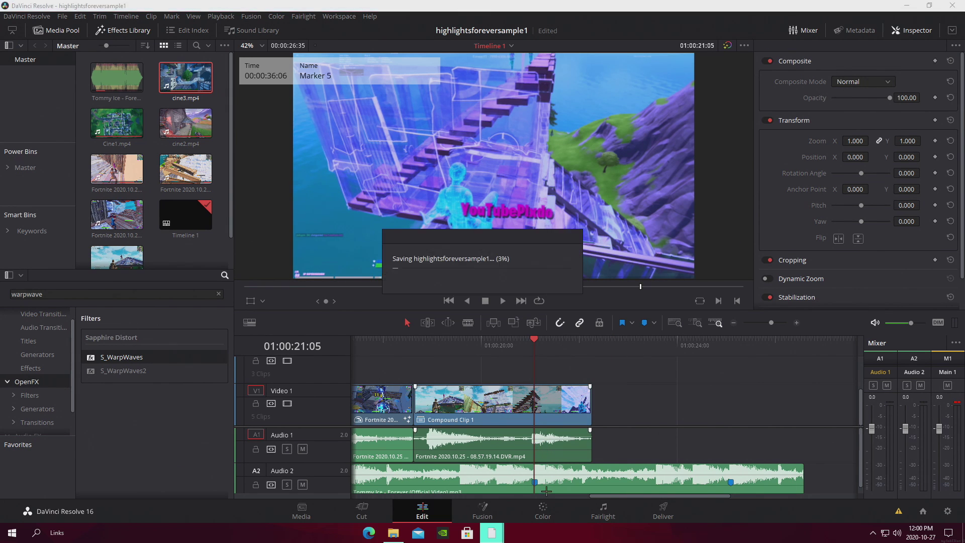
# Step: Add an S_Glow node between MediaIn1 and MediaOut1 in the compound clip's Fusion composition
pyautogui.click(494, 515)
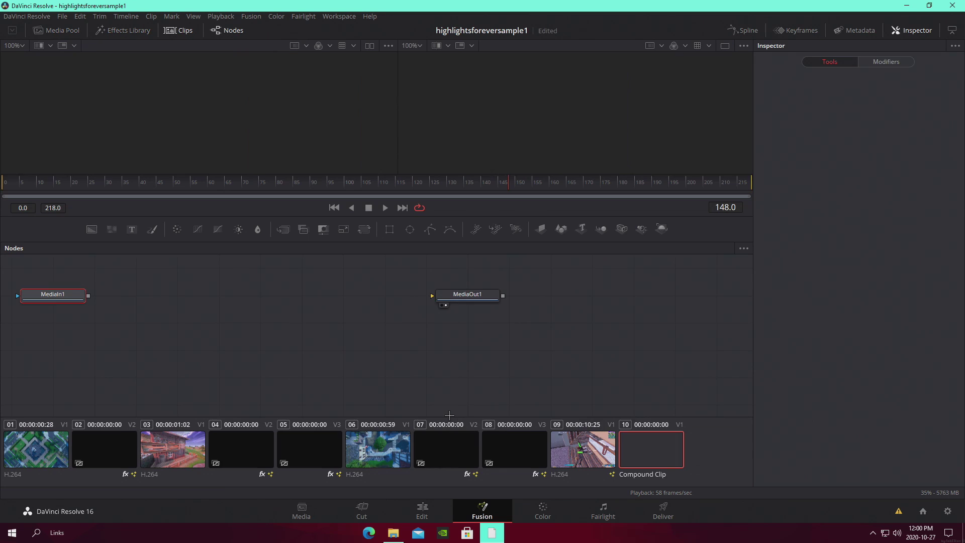
pyautogui.hotkey('shift', 'space')
pyautogui.write('shake')
pyautogui.press('BackSpace')
pyautogui.press('BackSpace')
pyautogui.press('BackSpace')
pyautogui.press('BackSpace')
pyautogui.press('BackSpace')
pyautogui.write('glow')
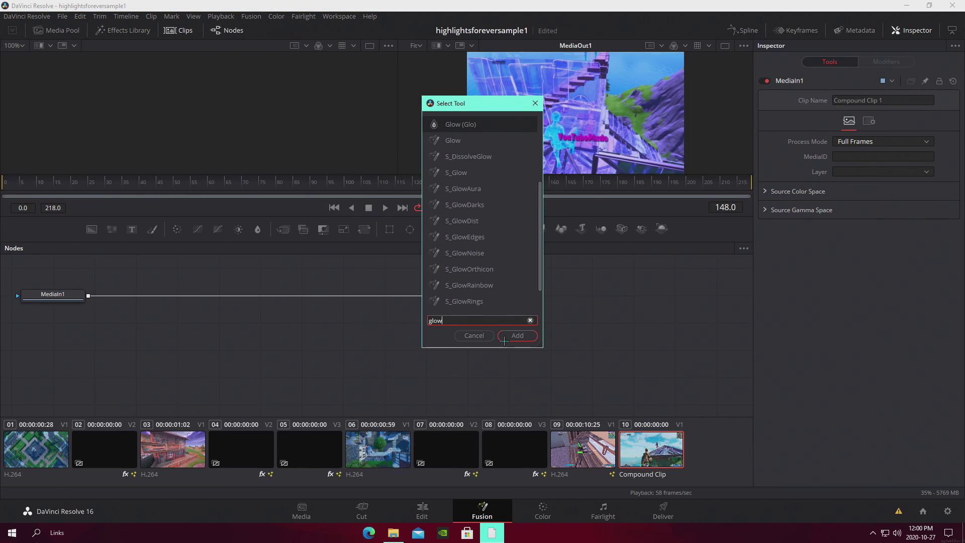
pyautogui.click(462, 172)
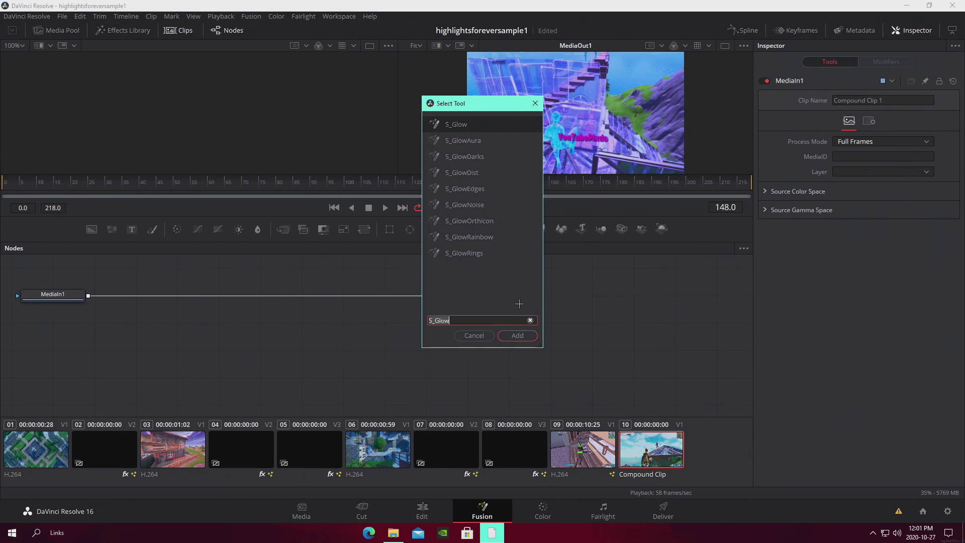
pyautogui.click(518, 336)
pyautogui.moveTo(416, 357); pyautogui.dragTo(256, 298)
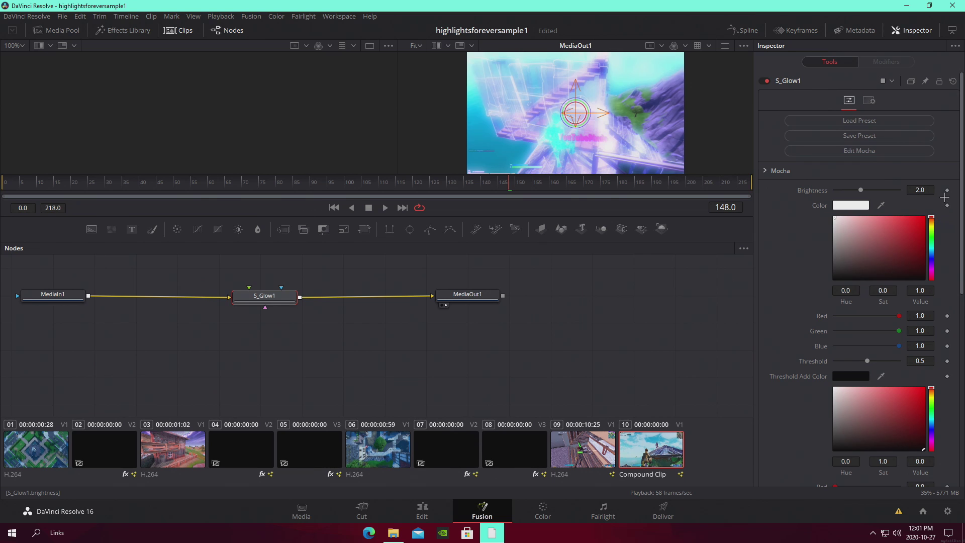
# Step: Keyframe the glow's Brightness, Color and Threshold at frames 148 and 146
pyautogui.click(947, 190)
pyautogui.click(947, 205)
pyautogui.click(947, 361)
pyautogui.press('Left')
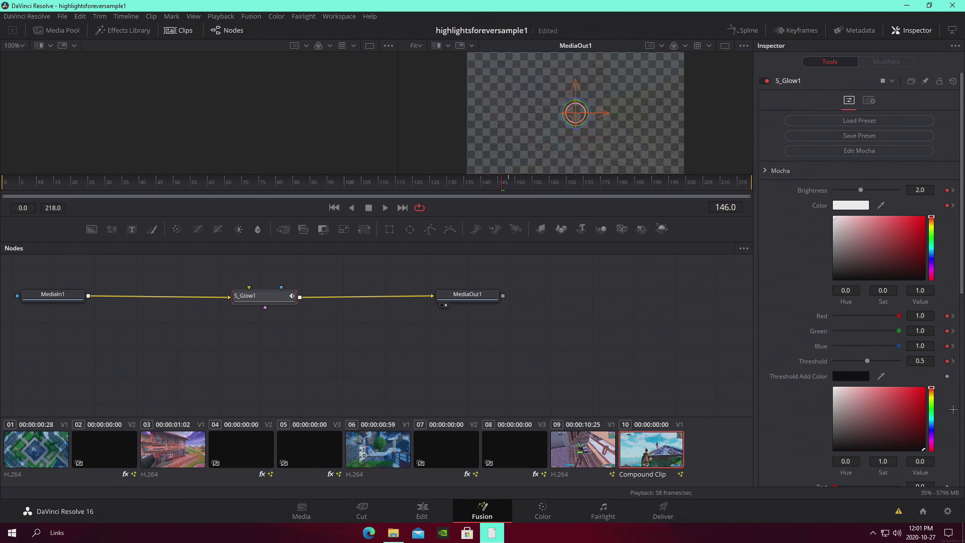
pyautogui.press('Right')
pyautogui.press('Right')
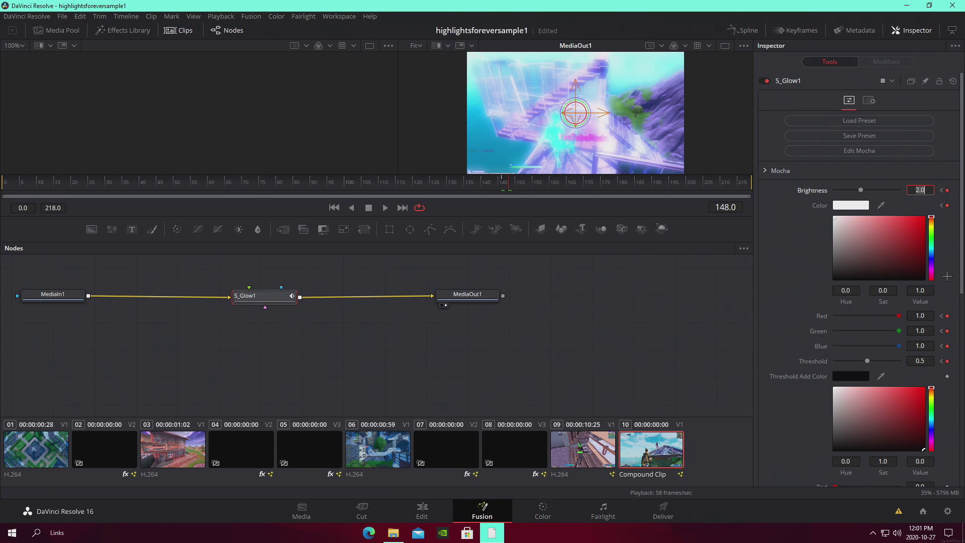
# Step: Keyframe the glow's Brightness, Color and Threshold at frame 218, and set Brightness to 0.0 at frames 218 and 146
pyautogui.press('End')
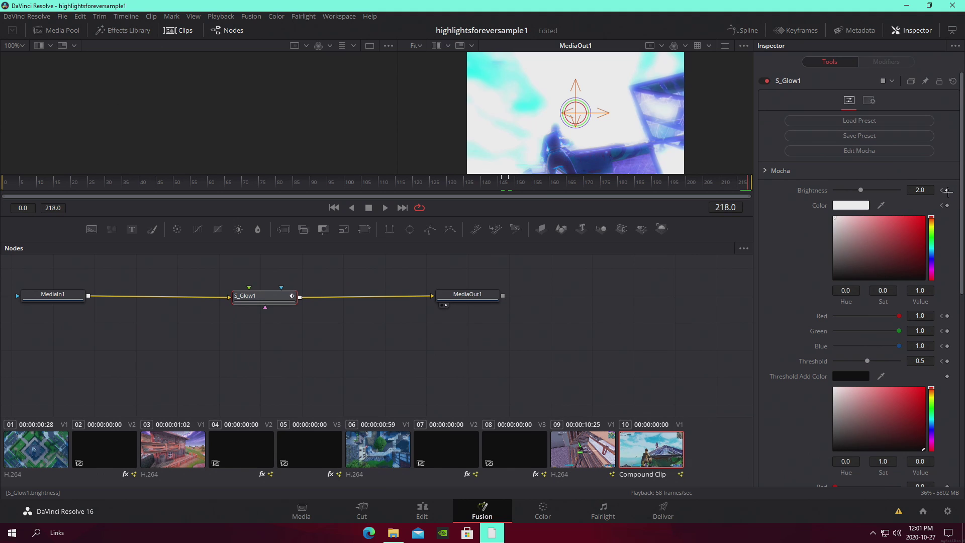
pyautogui.click(947, 190)
pyautogui.click(948, 205)
pyautogui.click(948, 361)
pyautogui.click(943, 190)
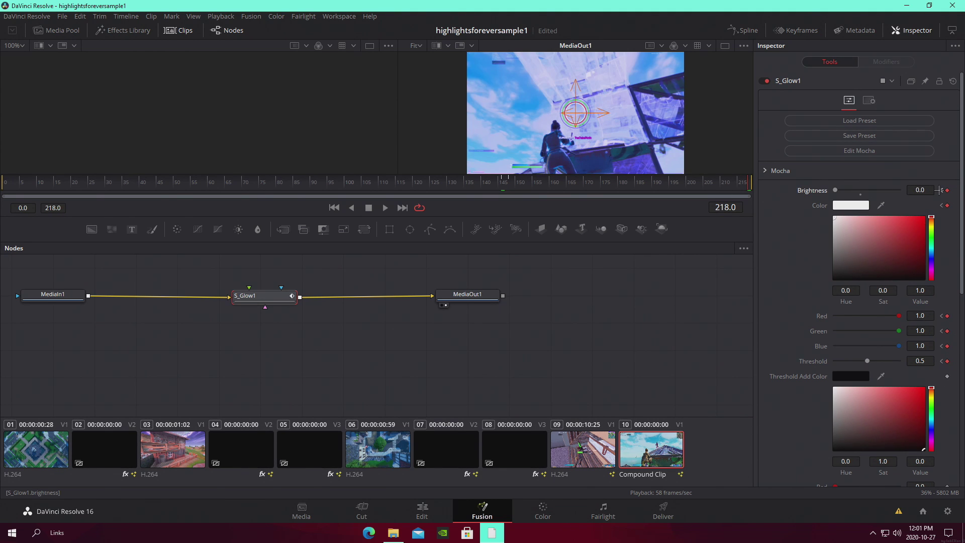
pyautogui.click(942, 190)
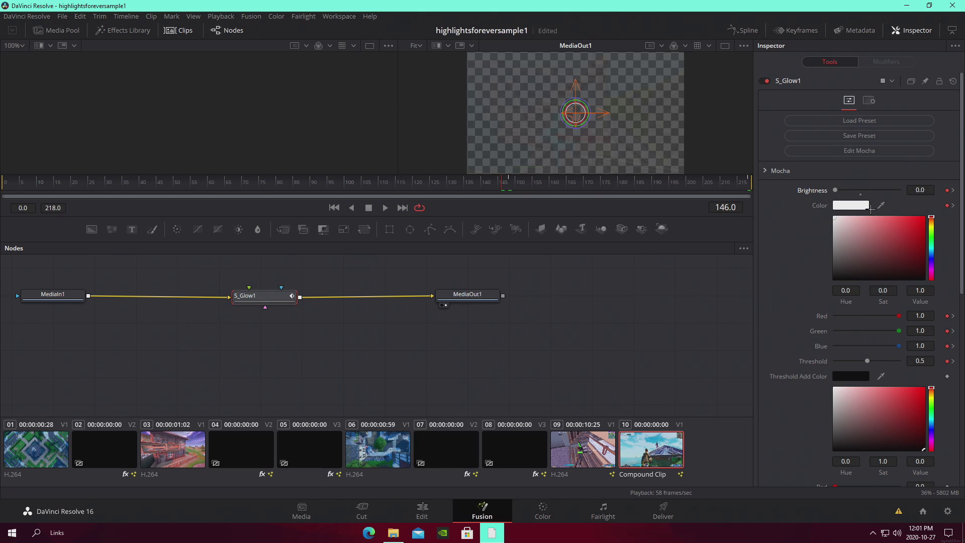
# Step: At frame 148, set the glow color to magenta (red 0.937254, green 0.235294, blue 1.0) and Threshold to 0.291, and save
pyautogui.click(952, 190)
pyautogui.click(843, 205)
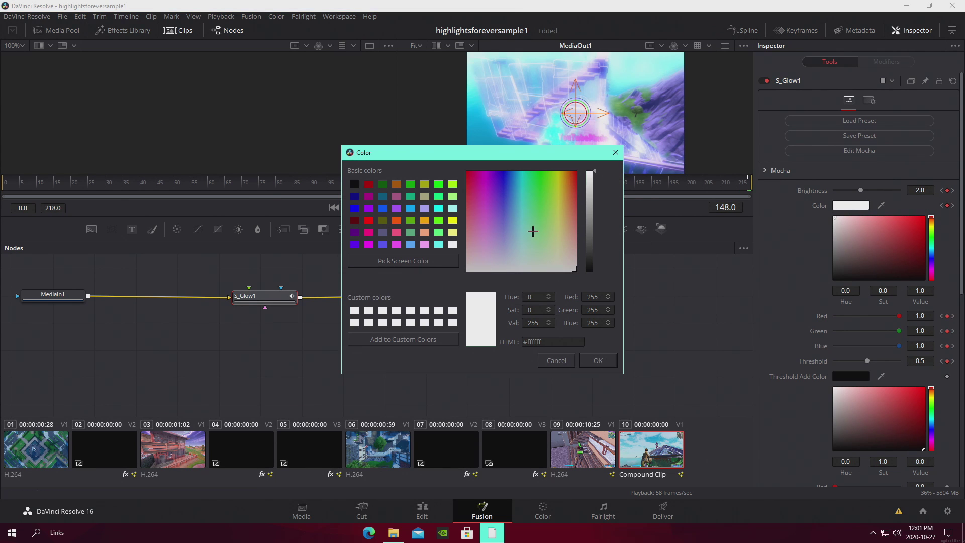
pyautogui.moveTo(532, 231); pyautogui.dragTo(487, 195)
pyautogui.click(598, 360)
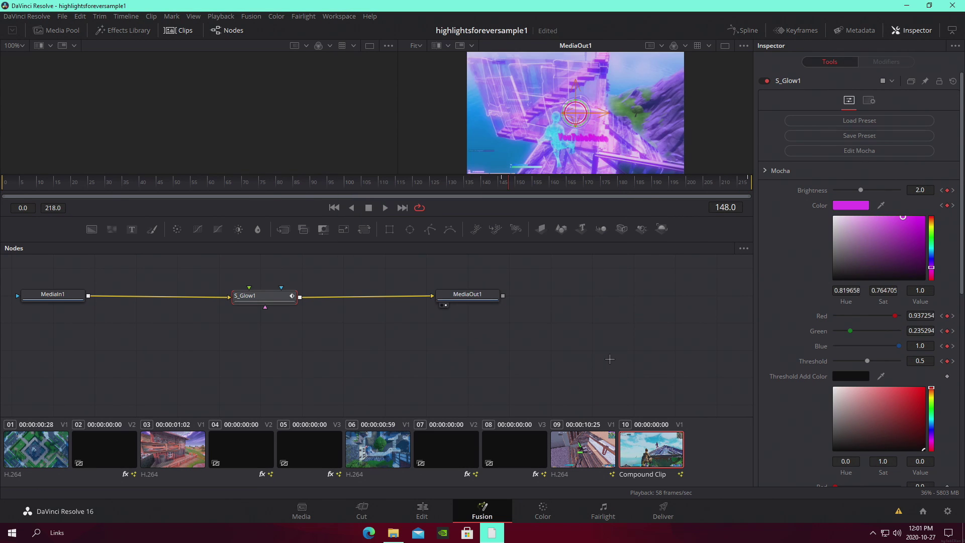
pyautogui.moveTo(867, 361); pyautogui.dragTo(853, 359)
pyautogui.hotkey('ctrl', 's')
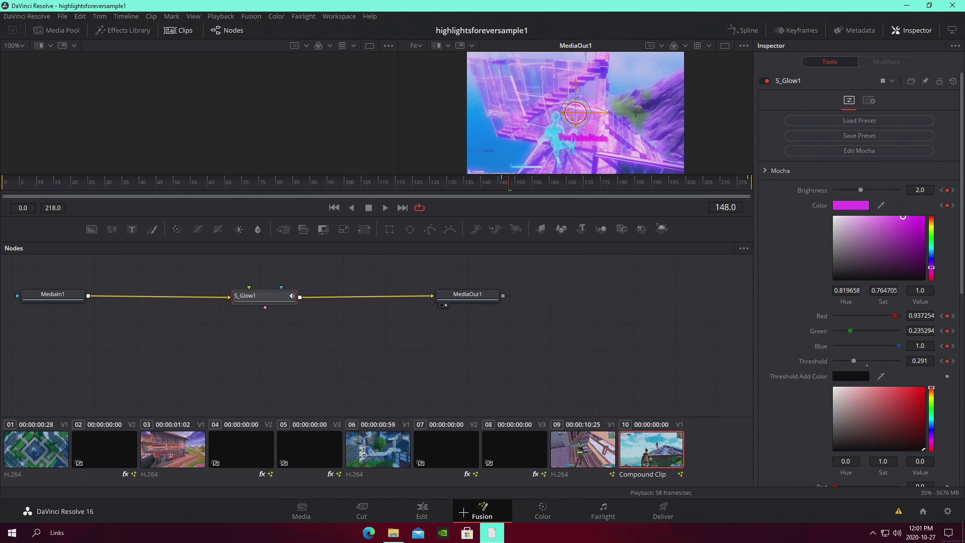
# Step: Play the compound clip in the edit timeline through Marker 5 to review the fade and glow
pyautogui.click(421, 510)
pyautogui.press('space')
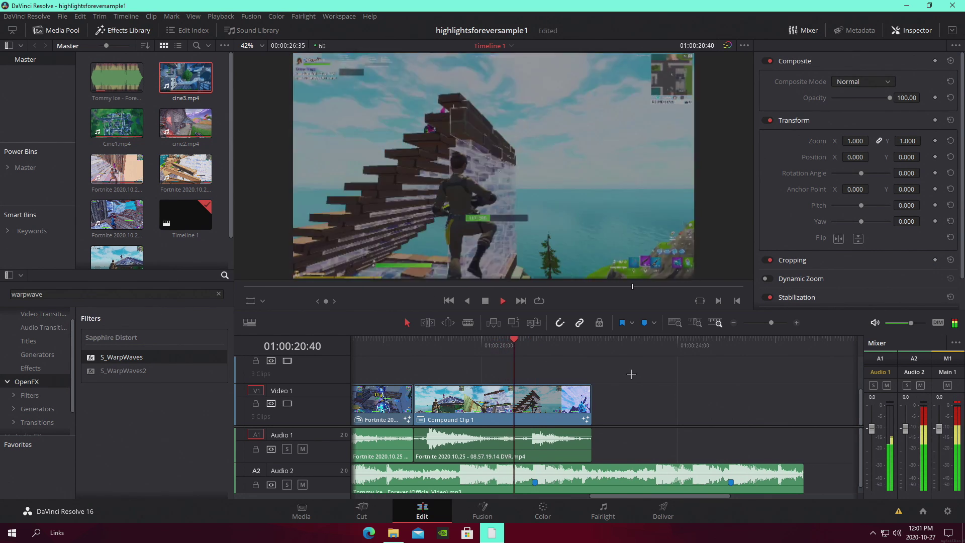
pyautogui.press('space')
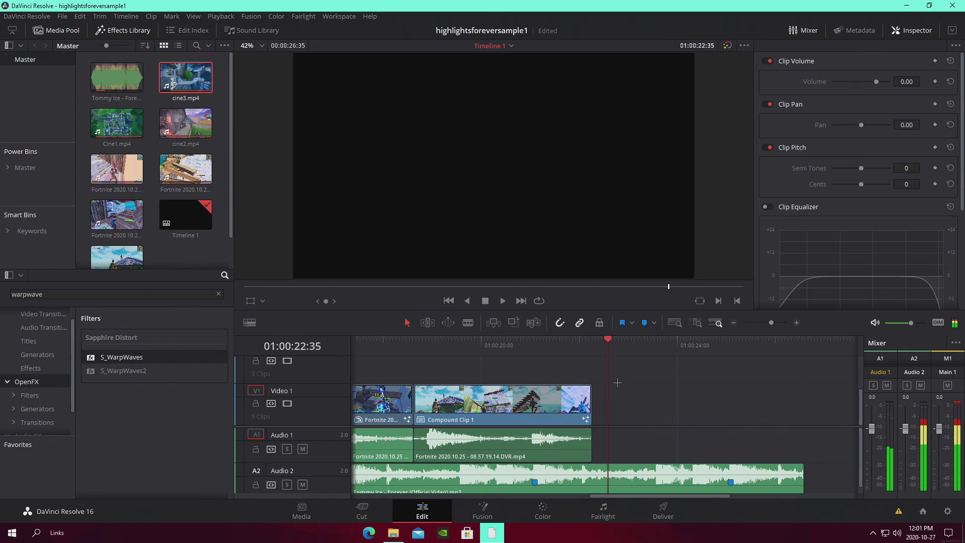
# Step: Insert a Camera Shake node between S_Glow1 and MediaOut1 in the compound clip's Fusion composition
pyautogui.click(536, 340)
pyautogui.click(483, 509)
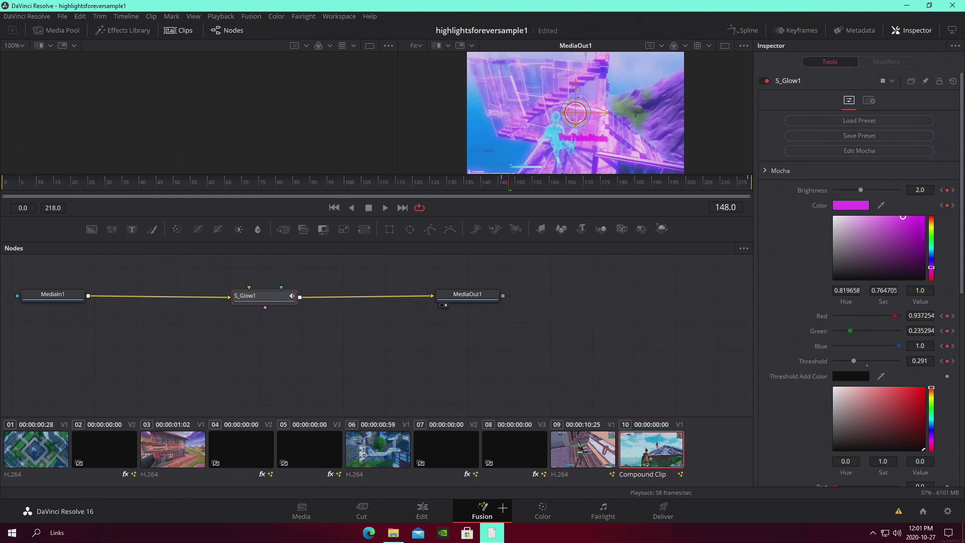
pyautogui.hotkey('shift', 'space')
pyautogui.write('S_Glow')
pyautogui.hotkey('ctrl', 'a')
pyautogui.write('shake')
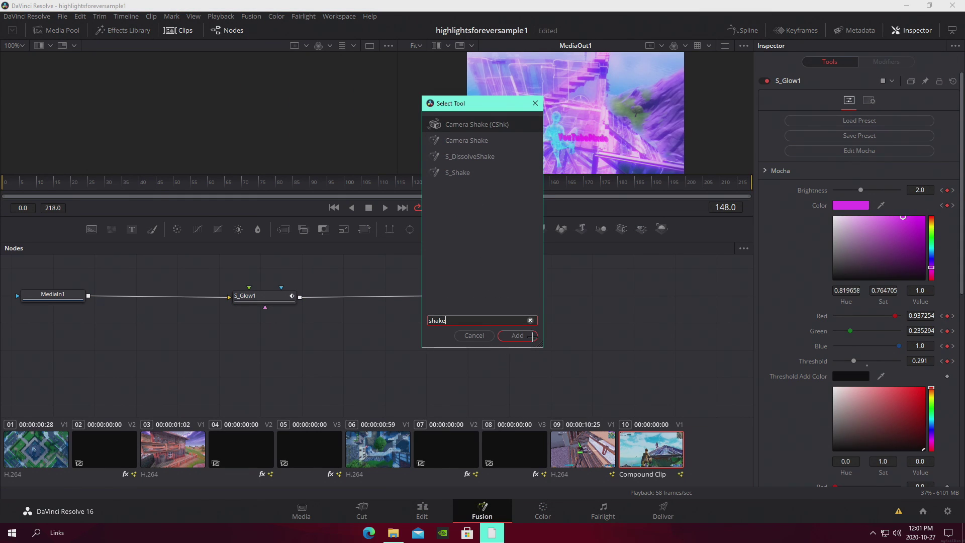
pyautogui.click(532, 337)
pyautogui.moveTo(486, 363); pyautogui.dragTo(353, 301)
pyautogui.click(261, 296)
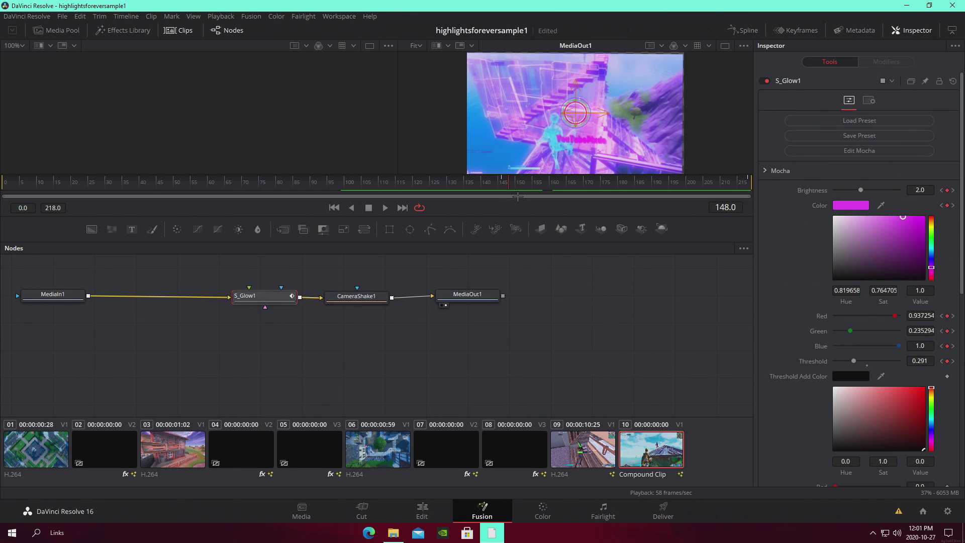
# Step: Set the camera shake's X and Y Deviation to 0.0, Rotation Deviation to 0.45 and Speed to 0.09
pyautogui.click(362, 296)
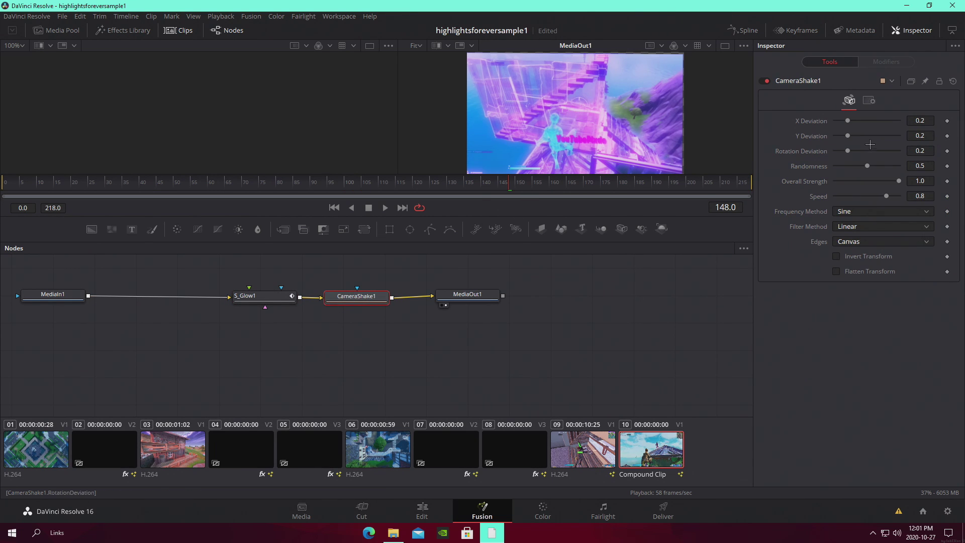
pyautogui.moveTo(848, 121); pyautogui.dragTo(767, 142)
pyautogui.click(925, 151)
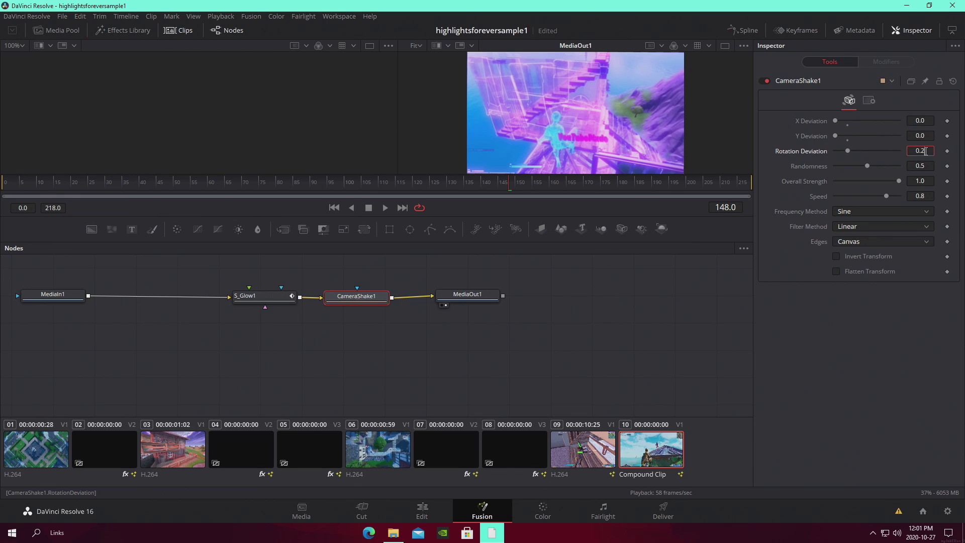
pyautogui.write('45')
pyautogui.press('Tab')
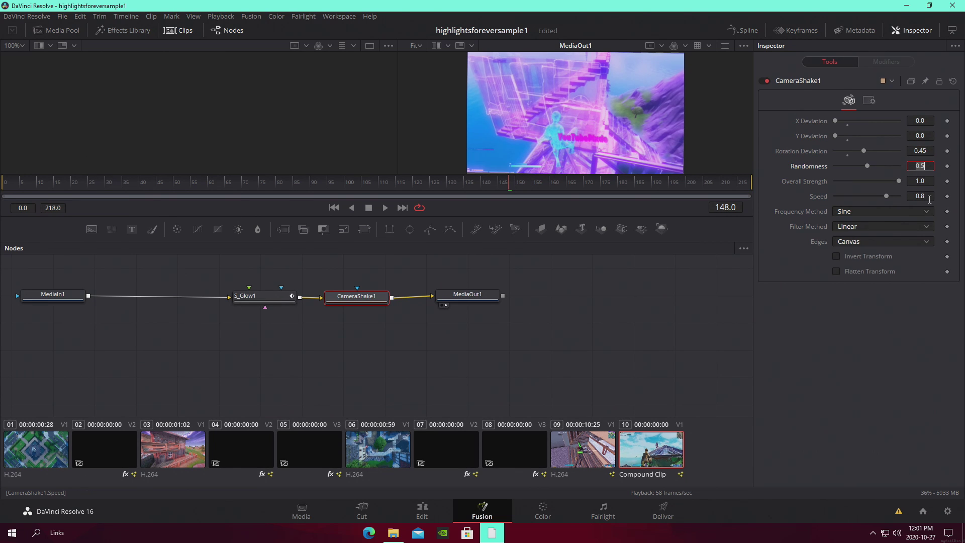
pyautogui.click(930, 197)
pyautogui.press('BackSpace')
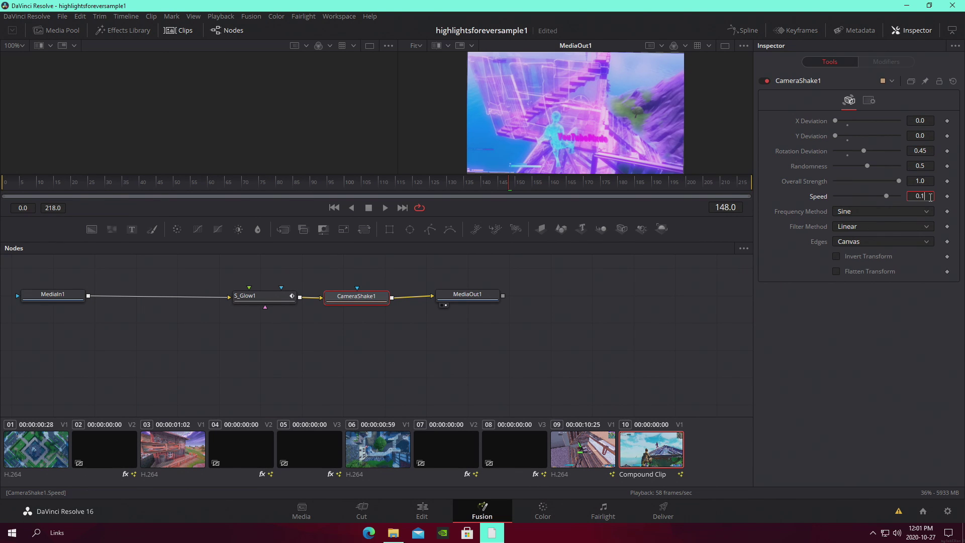
pyautogui.write('09')
pyautogui.press('BackSpace')
pyautogui.press('BackSpace')
pyautogui.write('8')
pyautogui.press('Tab')
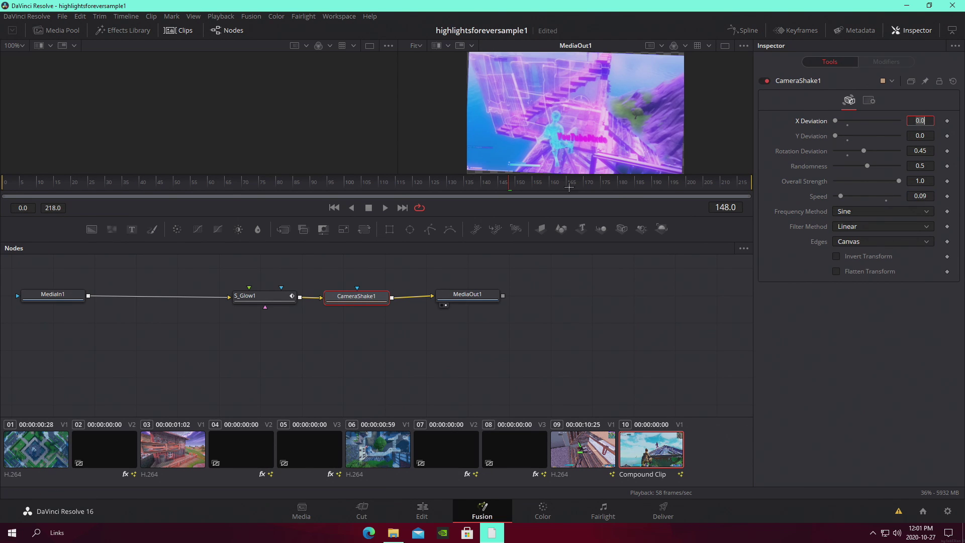
# Step: Preview the shake, keyframe its Overall Strength at 1.0 on frame 148, and lower the strength at frame 146
pyautogui.moveTo(537, 184); pyautogui.dragTo(553, 186)
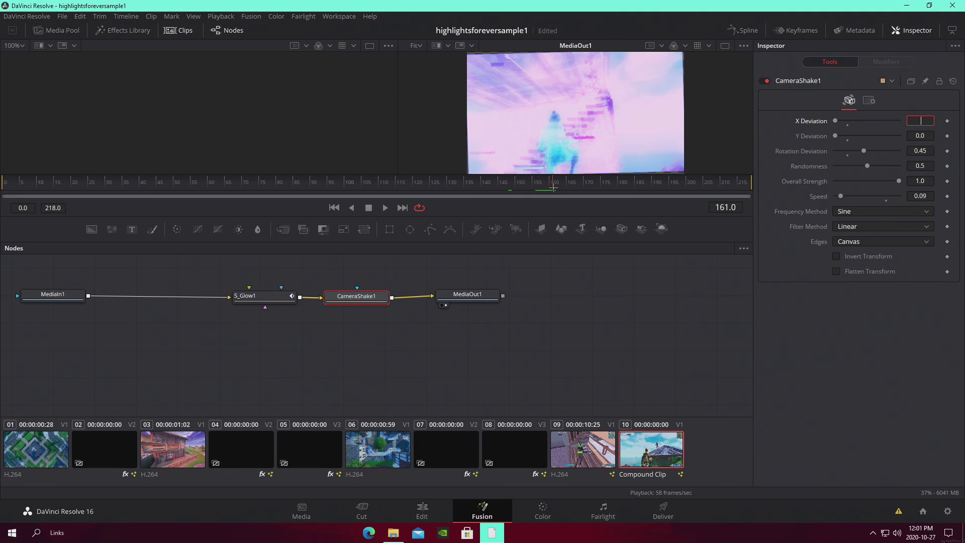
pyautogui.press('space')
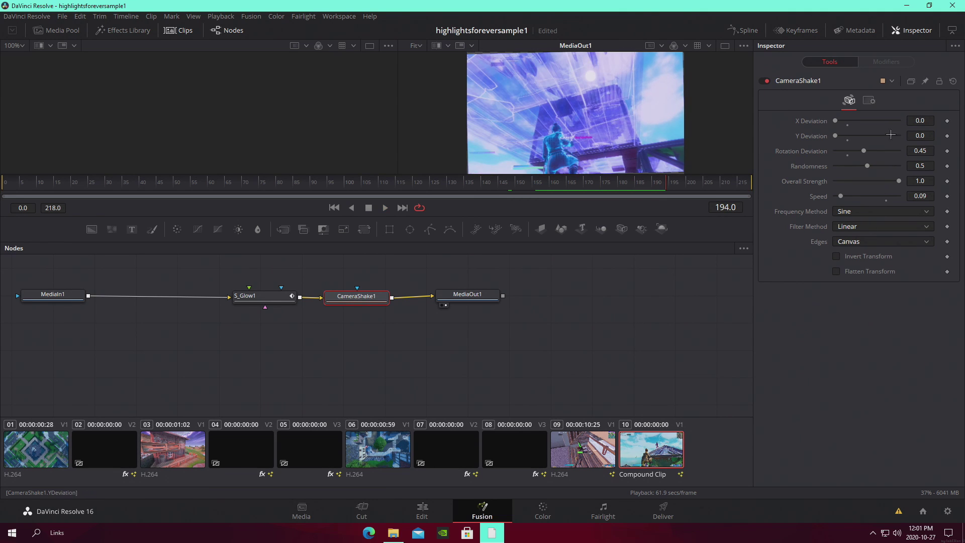
pyautogui.click(514, 190)
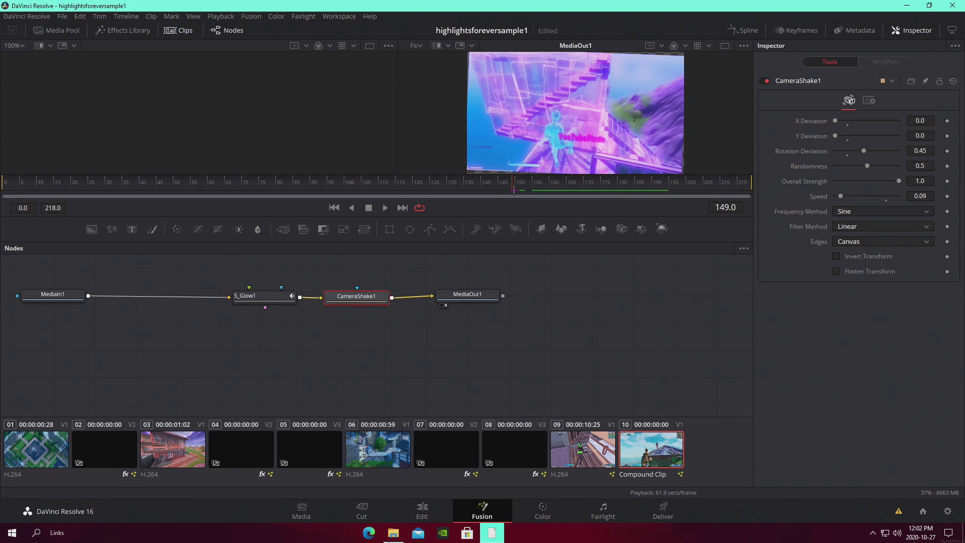
pyautogui.click(511, 187)
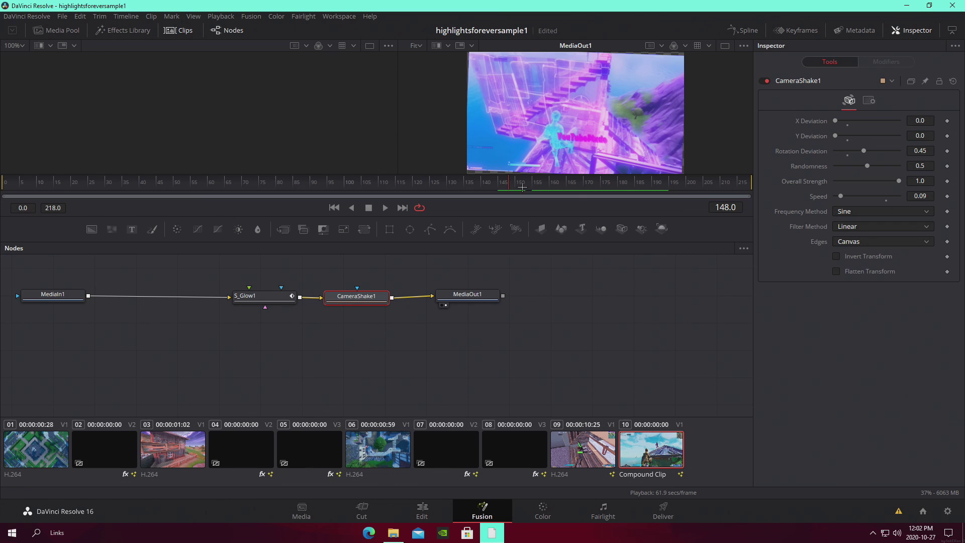
pyautogui.click(946, 182)
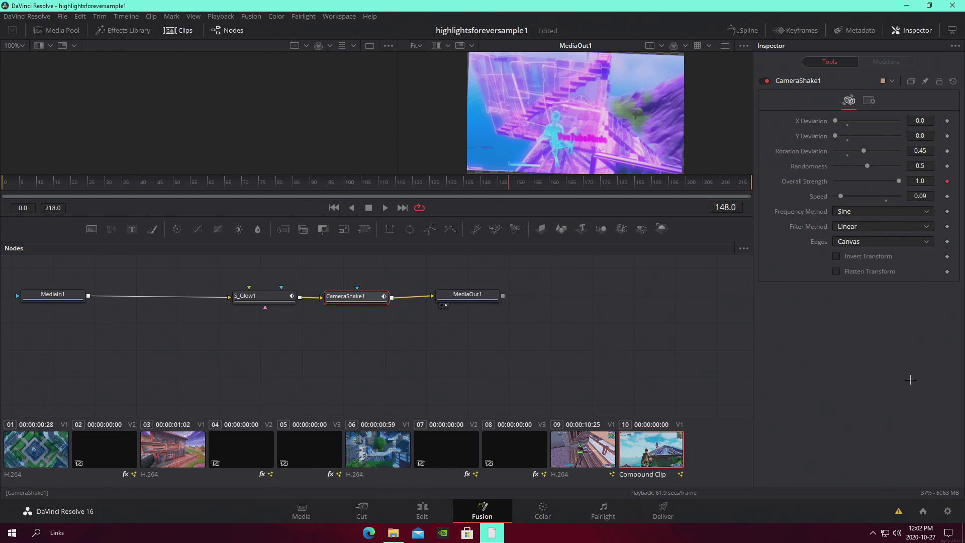
pyautogui.press('Left')
pyautogui.press('Left')
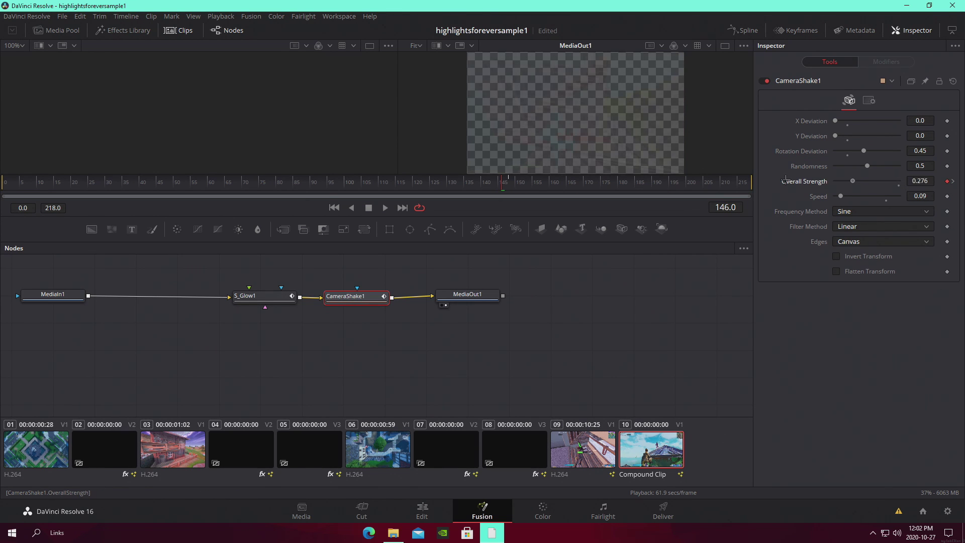
# Step: Set the camera shake's Overall Strength to 0.0 at frame 218 and change its Edges mode to Mirror
pyautogui.click(744, 183)
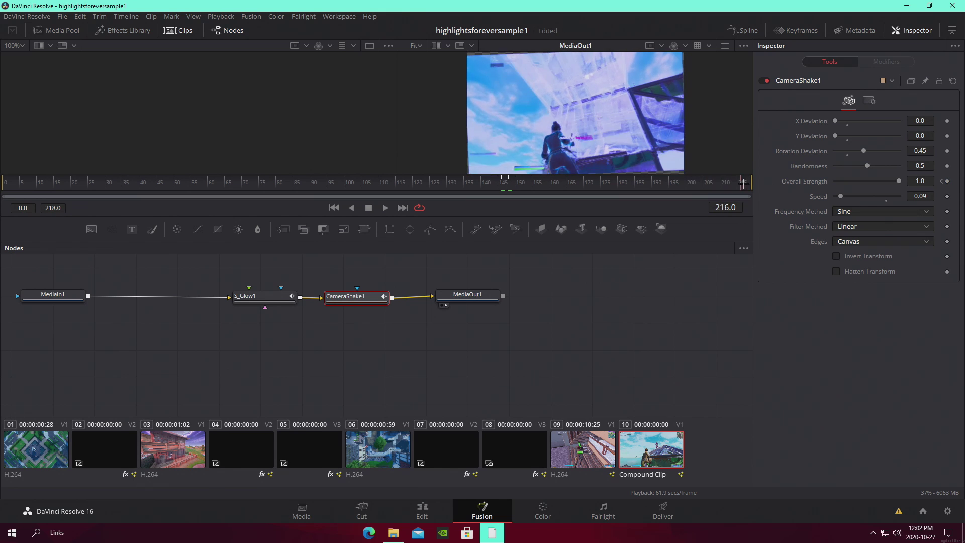
pyautogui.moveTo(743, 183); pyautogui.dragTo(751, 185)
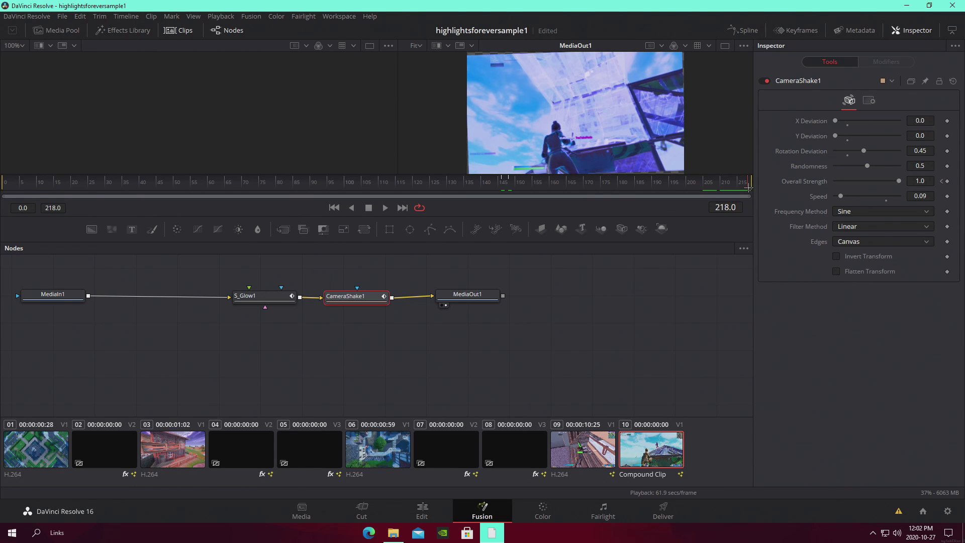
pyautogui.moveTo(899, 181); pyautogui.dragTo(835, 181)
pyautogui.click(874, 241)
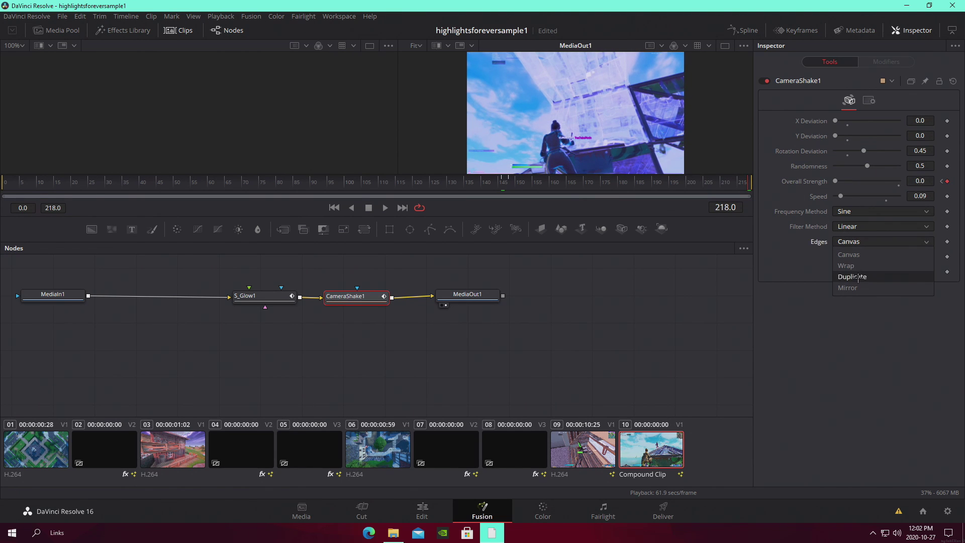
pyautogui.click(861, 288)
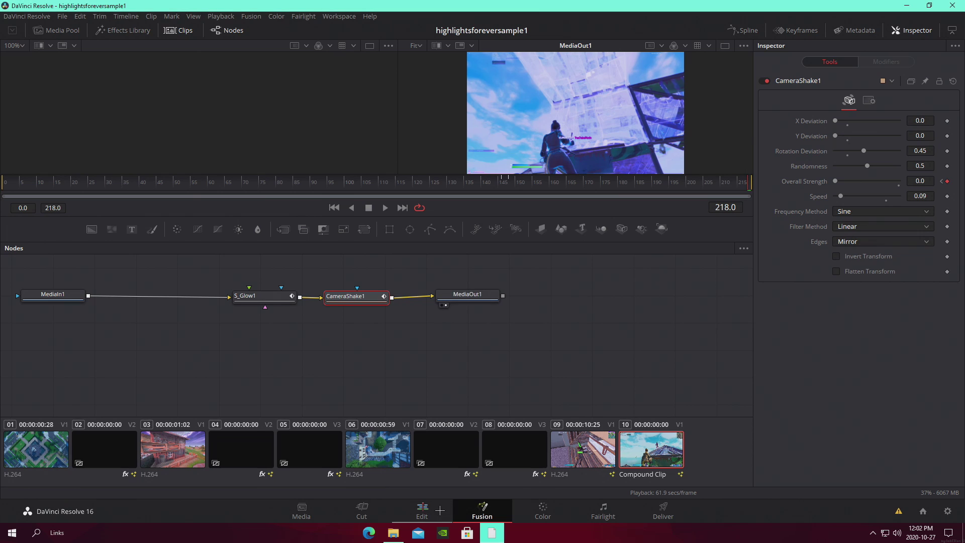
# Step: Play the compound clip in the edit timeline to review the camera shake
pyautogui.click(423, 510)
pyautogui.moveTo(486, 349); pyautogui.dragTo(492, 351)
pyautogui.press('space')
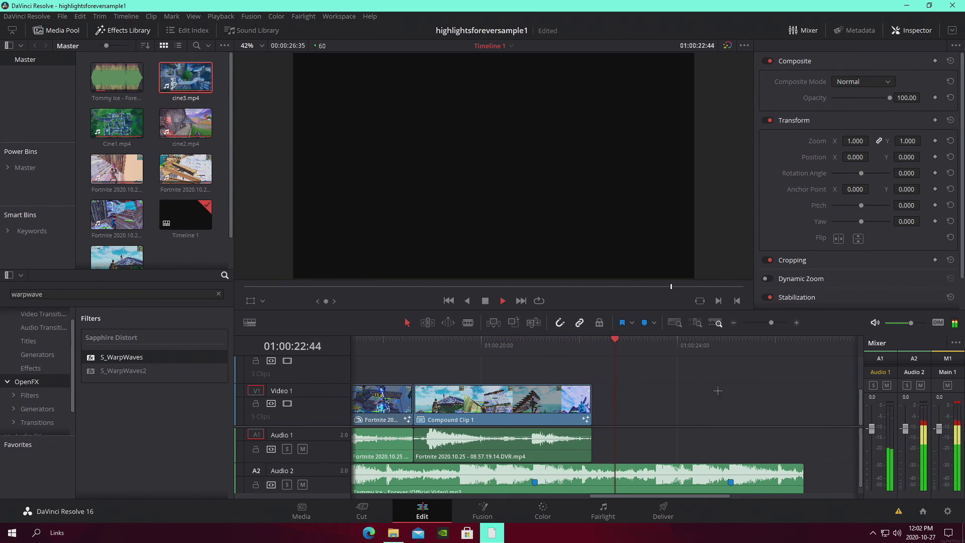
pyautogui.press('space')
# Step: Clear the effects search and split the Fortnite clip at 01:00:18:32, five frames before the cut to Compound Clip 1
pyautogui.moveTo(666, 345); pyautogui.dragTo(417, 344)
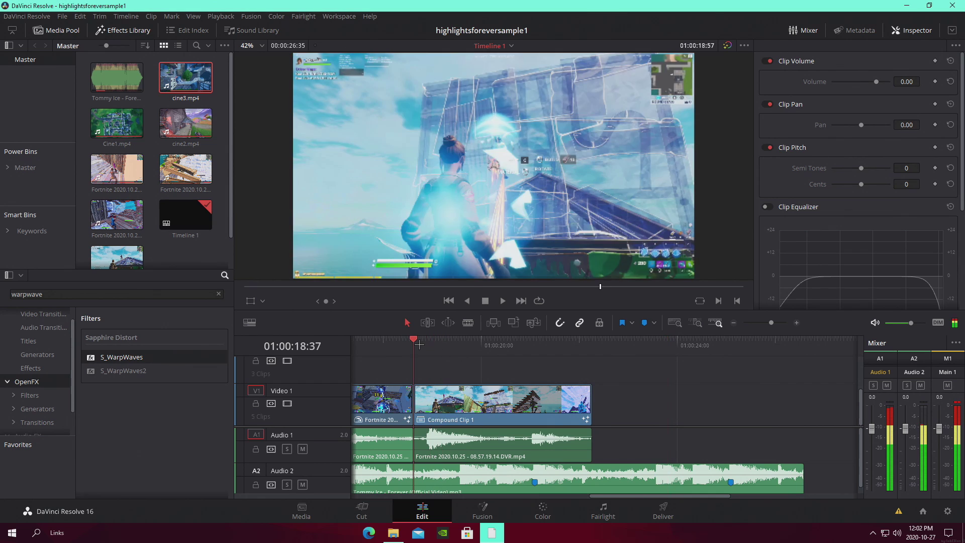
pyautogui.moveTo(775, 322); pyautogui.dragTo(770, 322)
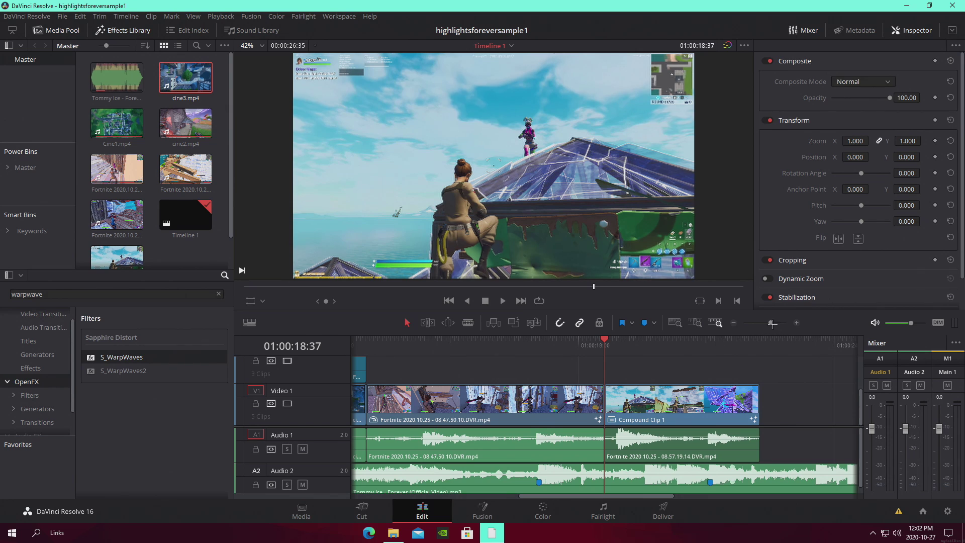
pyautogui.moveTo(773, 322); pyautogui.dragTo(776, 323)
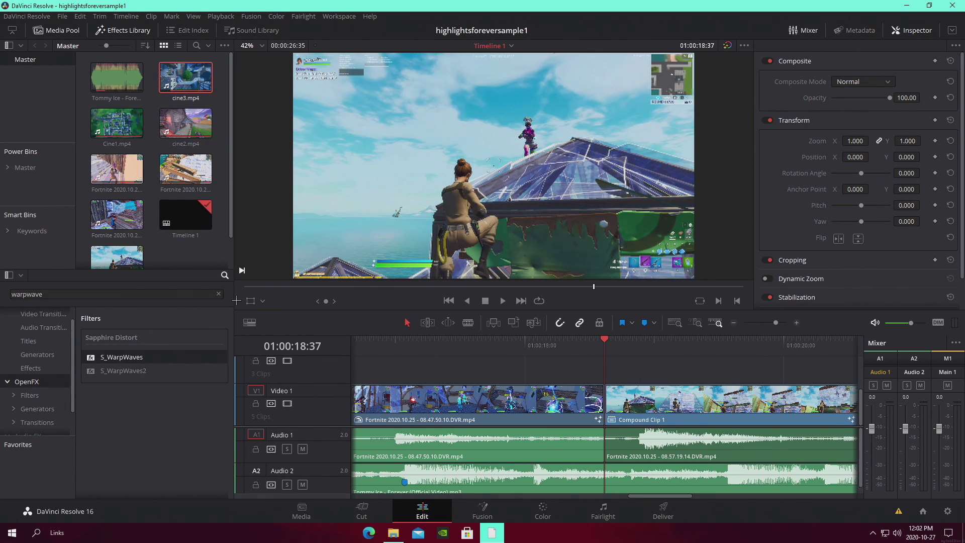
pyautogui.click(219, 293)
pyautogui.click(649, 368)
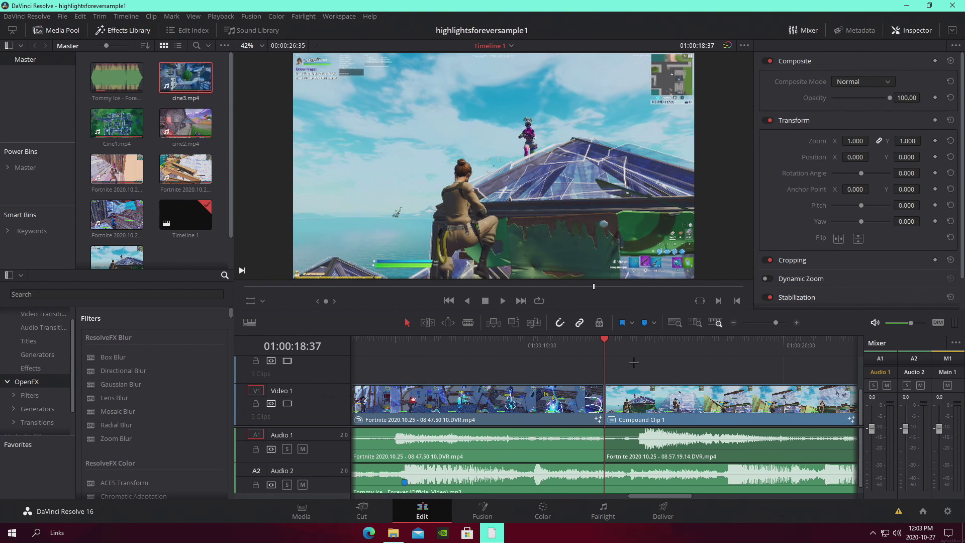
pyautogui.press('Left')
pyautogui.press('Left')
pyautogui.press('Left')
pyautogui.press('Left')
pyautogui.press('Left')
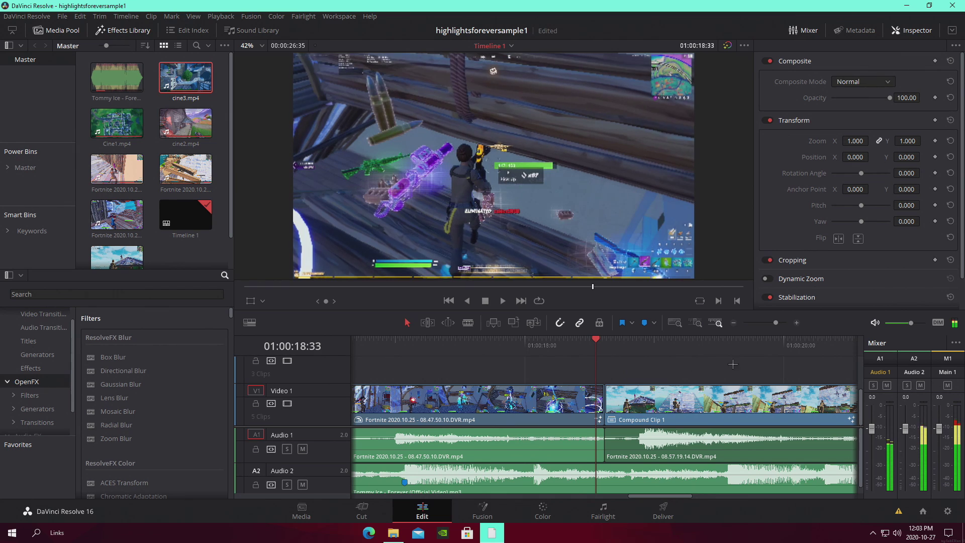
pyautogui.moveTo(777, 322); pyautogui.dragTo(782, 322)
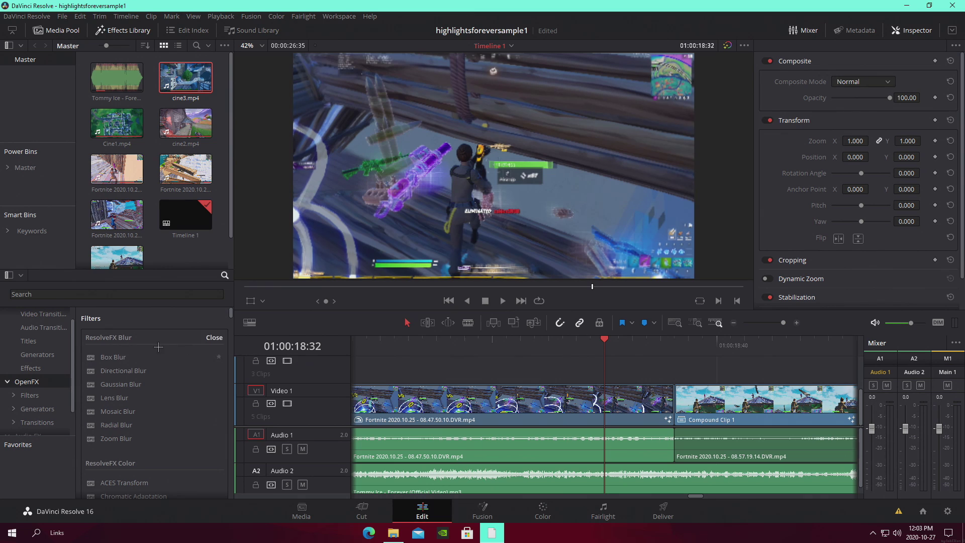
pyautogui.click(469, 324)
pyautogui.click(604, 399)
# Step: Split Compound Clip 1 at 01:00:18:42, five frames after its start
pyautogui.click(674, 344)
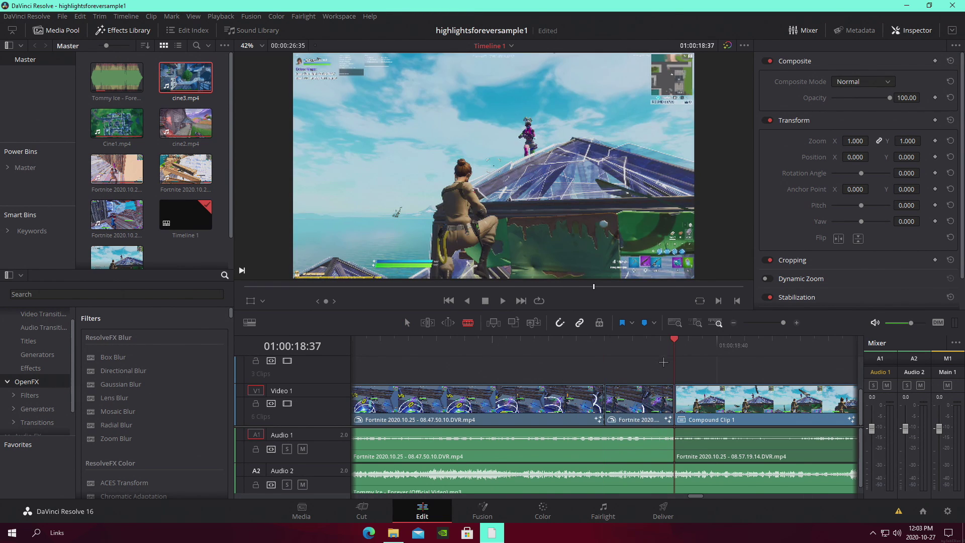
pyautogui.press('Right')
pyautogui.press('Right')
pyautogui.press('Right')
pyautogui.press('Right')
pyautogui.press('Right')
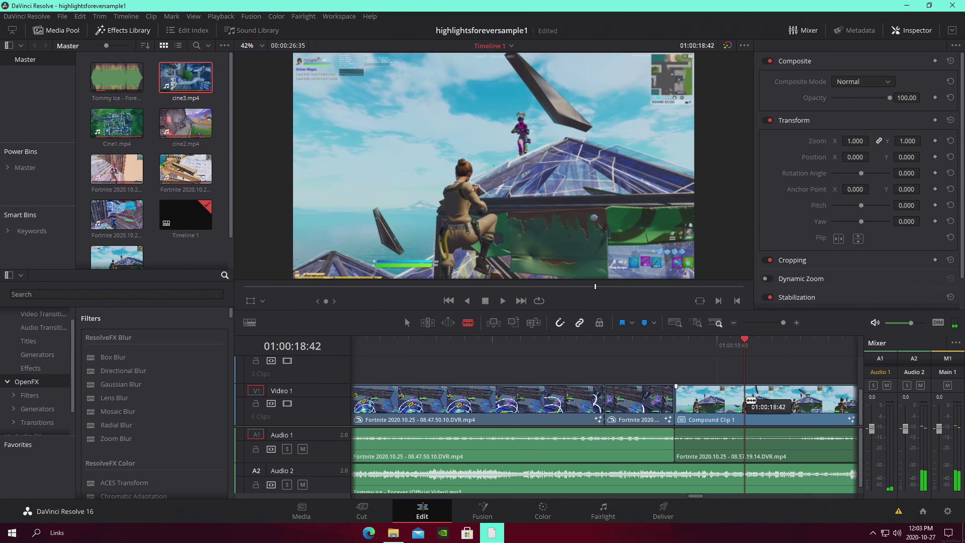
pyautogui.click(751, 400)
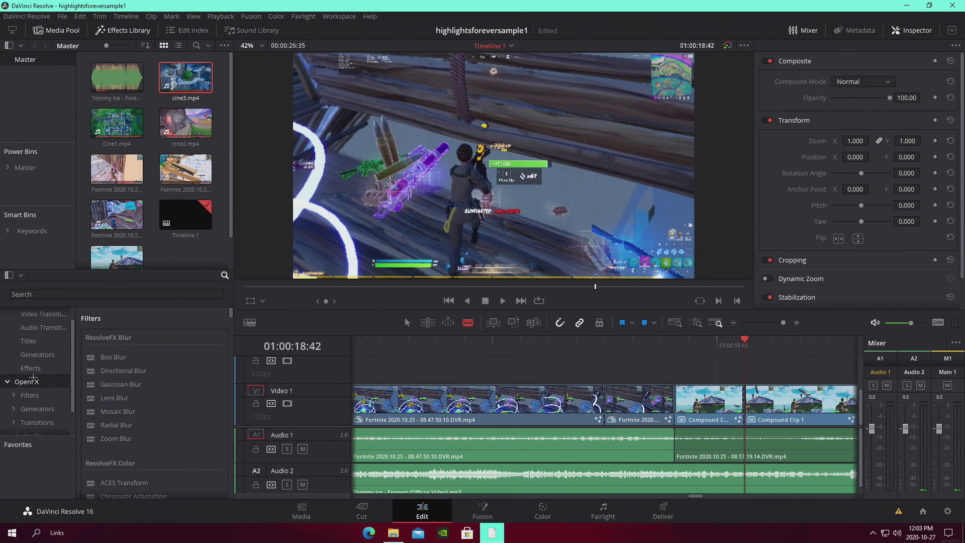
# Step: Search the effects for "mocur", apply S_BlurMoCurves to both five-frame pieces around the cut, and save the project
pyautogui.click(156, 296)
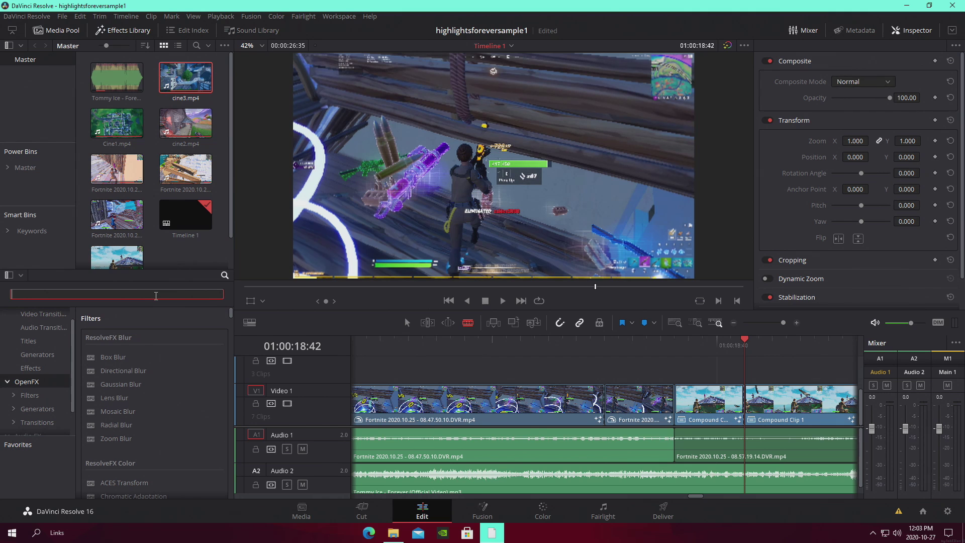
pyautogui.write('mo')
pyautogui.write('cur')
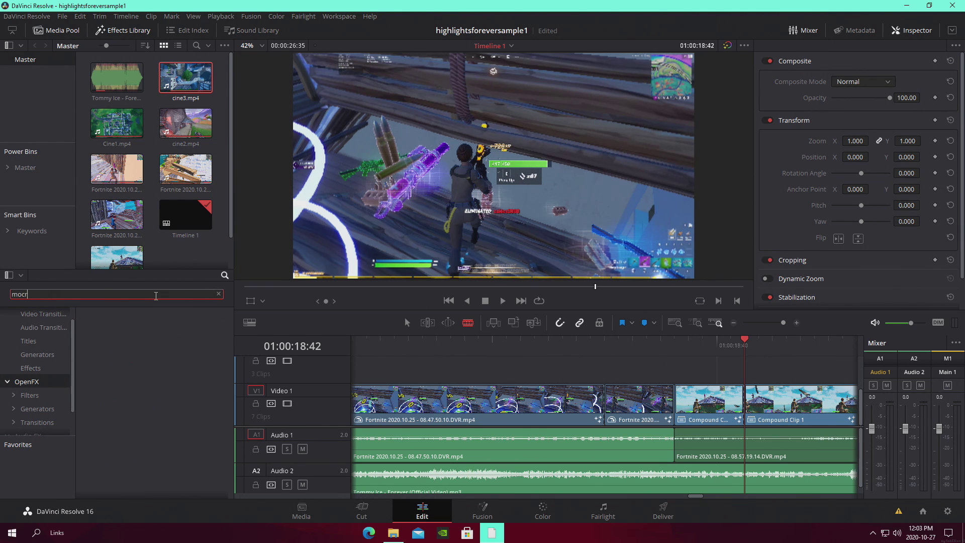
pyautogui.moveTo(145, 356); pyautogui.dragTo(719, 414)
pyautogui.moveTo(111, 355); pyautogui.dragTo(681, 402)
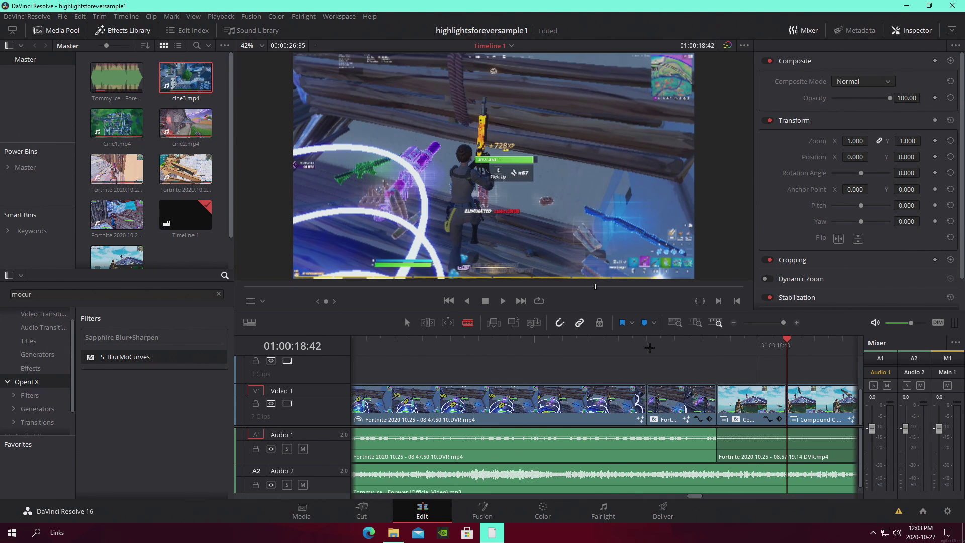
pyautogui.hotkey('ctrl', 's')
# Step: Step frame by frame around 01:00:18:32 to examine the start of the short clip before the cut
pyautogui.click(650, 348)
pyautogui.press('space')
pyautogui.press('space')
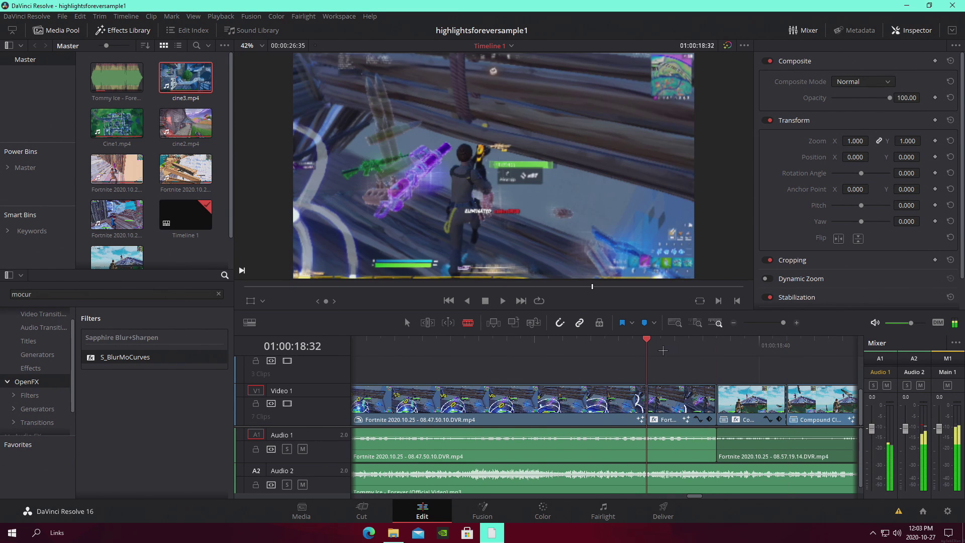
pyautogui.press('Left')
pyautogui.press('Left')
pyautogui.press('Left')
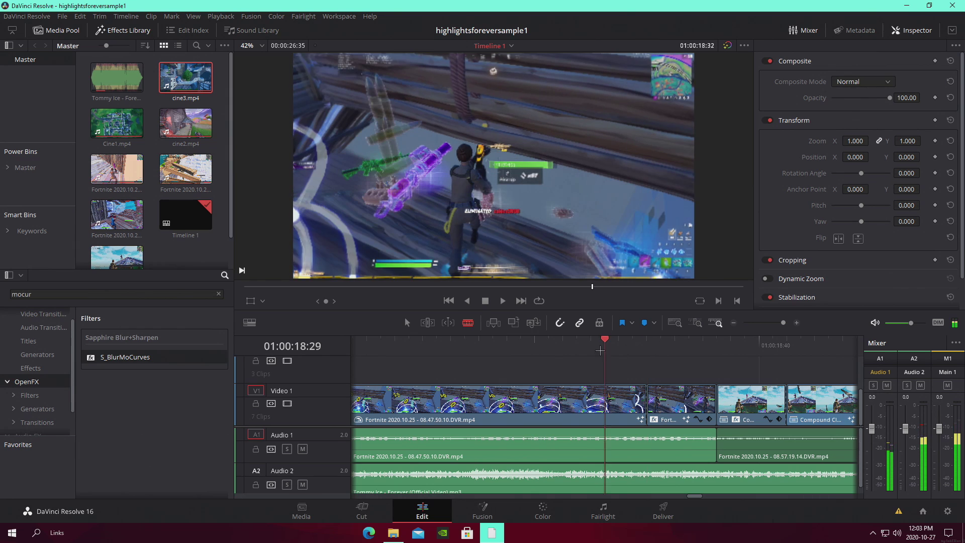
pyautogui.press('Right')
pyautogui.press('Right')
pyautogui.press('Right')
pyautogui.press('Left')
pyautogui.press('Left')
pyautogui.press('Left')
pyautogui.press('Left')
pyautogui.press('Right')
pyautogui.press('Right')
pyautogui.press('Right')
pyautogui.press('Right')
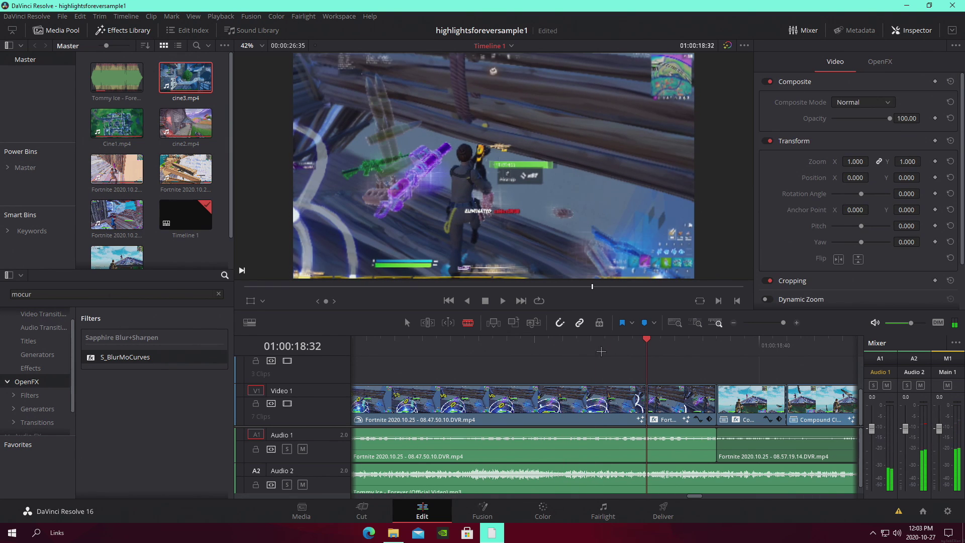
# Step: Add S_BlurMoCurves keyframes for Z Dist, Shift X and Shift Y at 01:00:18:32 on the short Fortnite clip before the cut
pyautogui.click(407, 321)
pyautogui.click(681, 398)
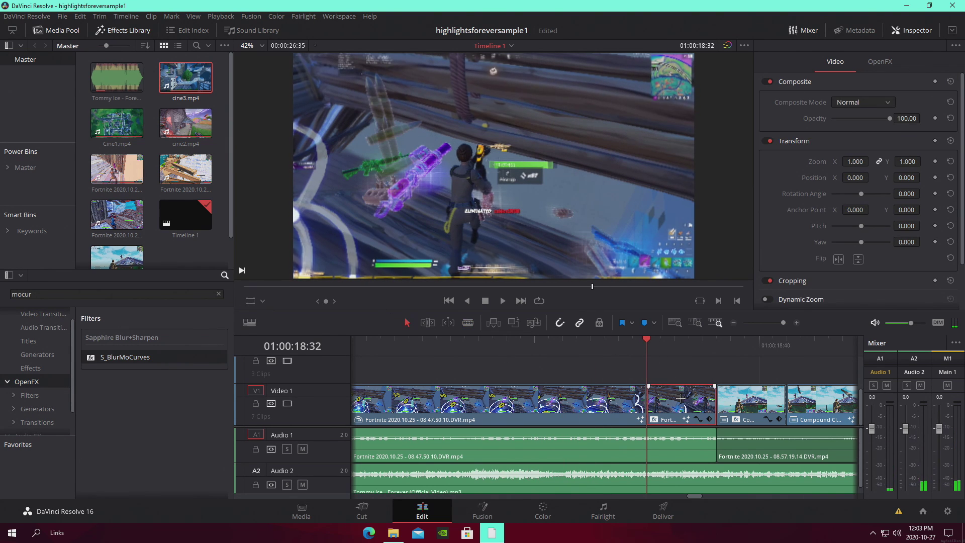
pyautogui.click(877, 62)
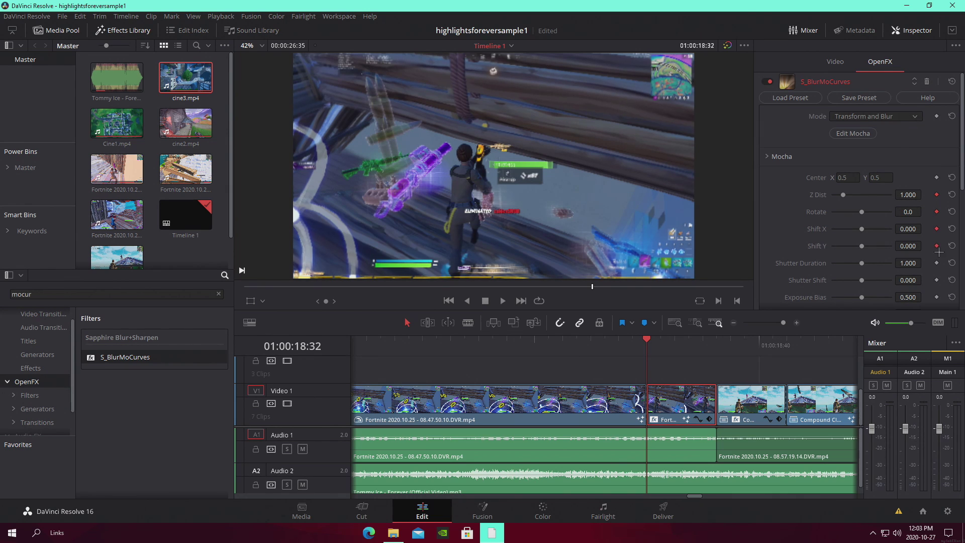
pyautogui.scroll(-3, 927, 278)
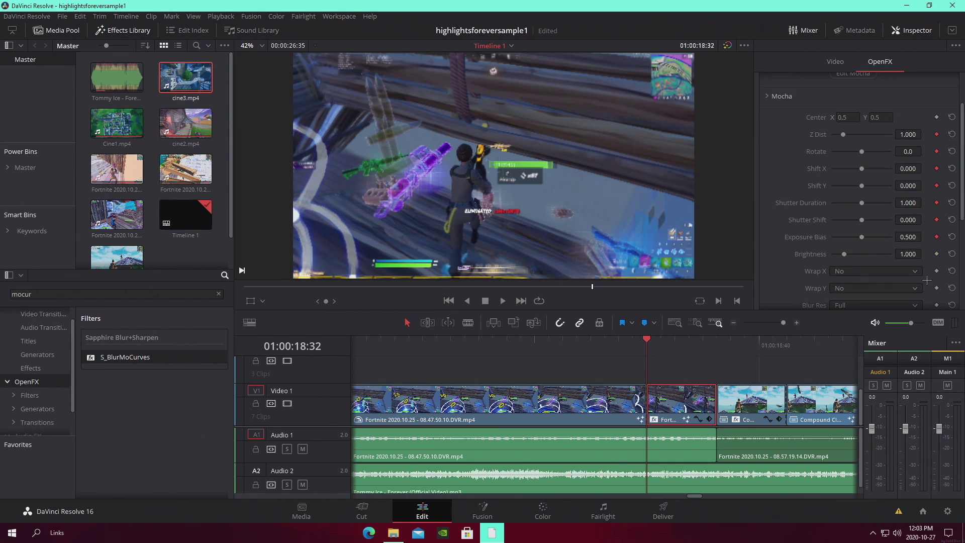
pyautogui.click(938, 254)
# Step: Keyframe the short Fortnite clip's Z Dist at 0.6 and Shift X and Shift Y at 0.1 at 01:00:18:37
pyautogui.click(713, 341)
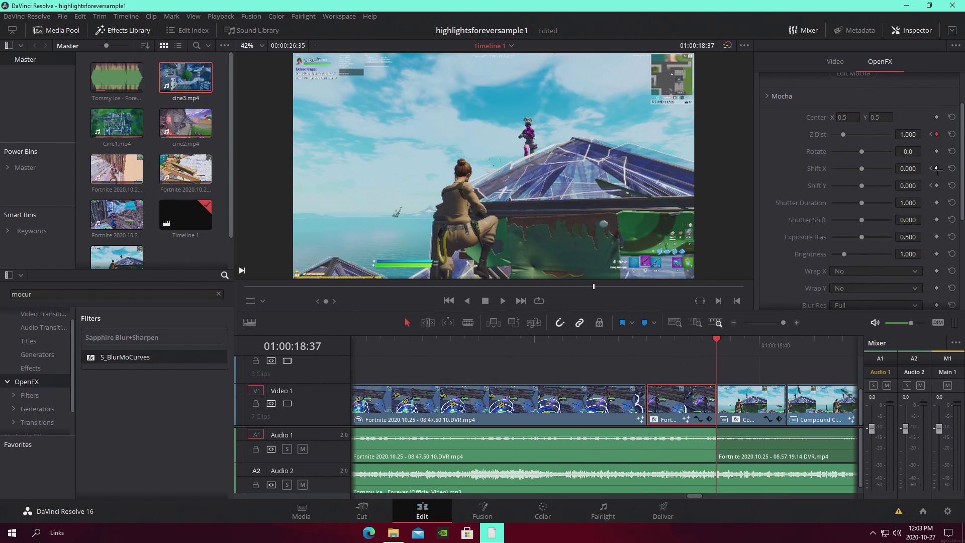
pyautogui.click(914, 133)
pyautogui.press('BackSpace')
pyautogui.write('.6')
pyautogui.press('Return')
pyautogui.click(912, 168)
pyautogui.write('.1')
pyautogui.press('Return')
pyautogui.click(908, 185)
# Step: Jump between the short Fortnite clip's ends and play across the cut to review its zoom and shift animation
pyautogui.press('Up')
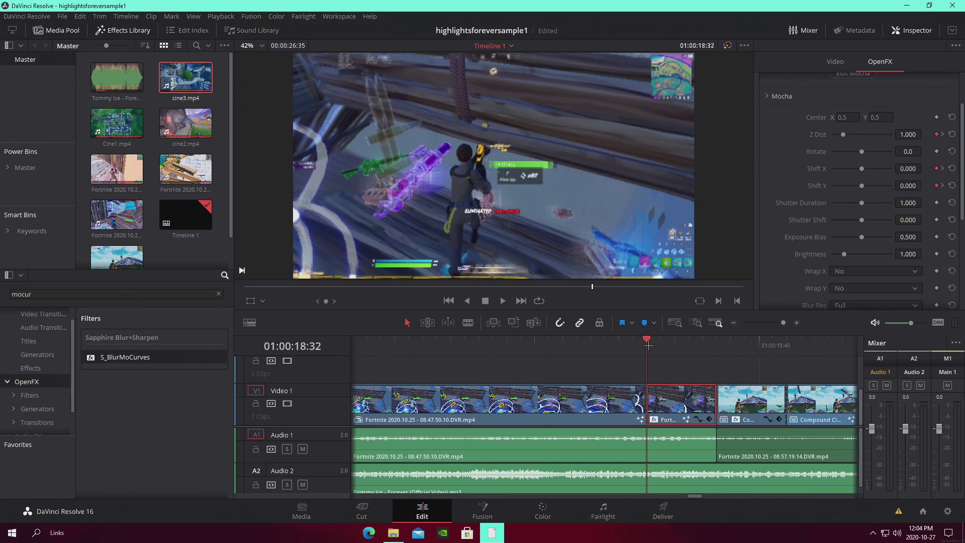
pyautogui.press('Down')
pyautogui.press('Up')
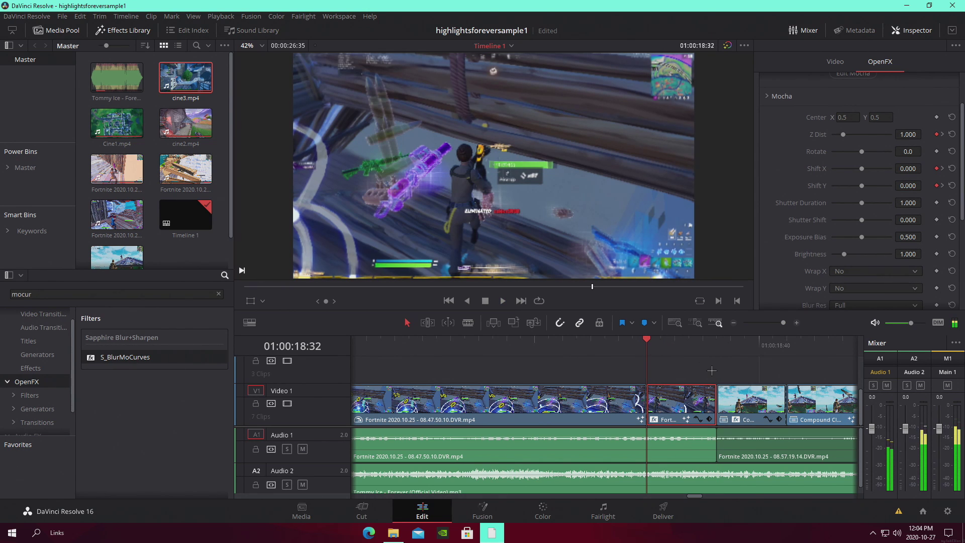
pyautogui.click(708, 372)
pyautogui.click(591, 347)
pyautogui.moveTo(592, 348); pyautogui.dragTo(458, 348)
pyautogui.press('space')
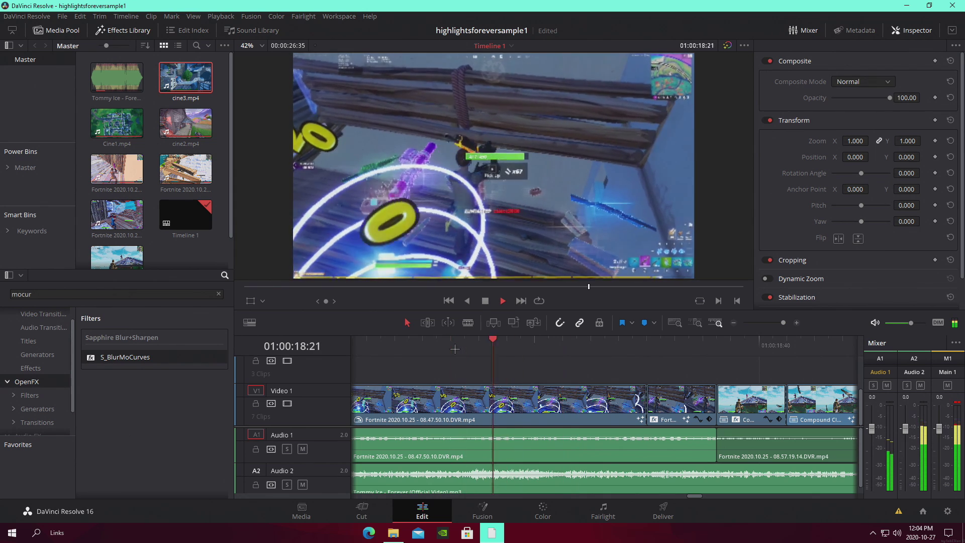
pyautogui.press('space')
# Step: Keyframe Z Dist, Shift X and Shift Y at 01:00:18:37 on the short Compound Clip 1 piece, setting Z Dist to 1.2
pyautogui.click(449, 336)
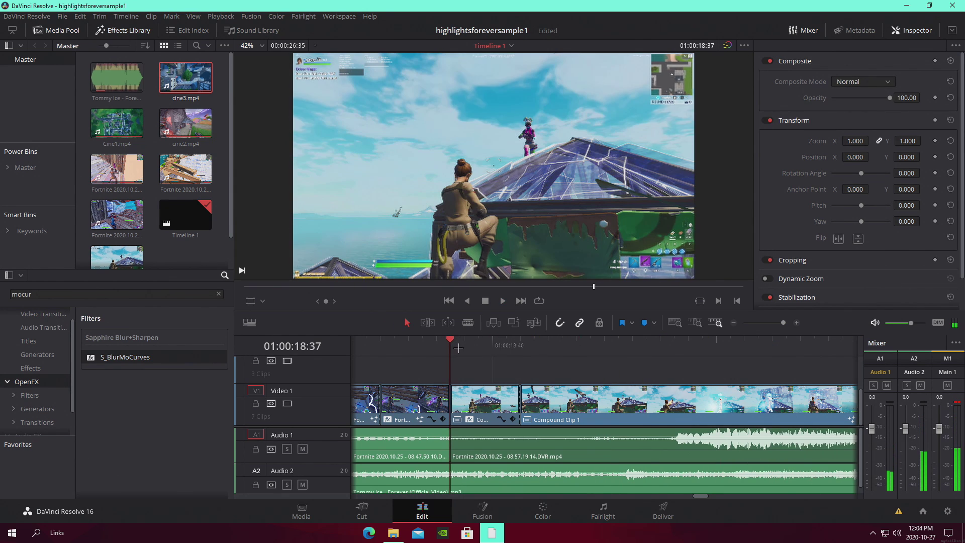
pyautogui.click(483, 413)
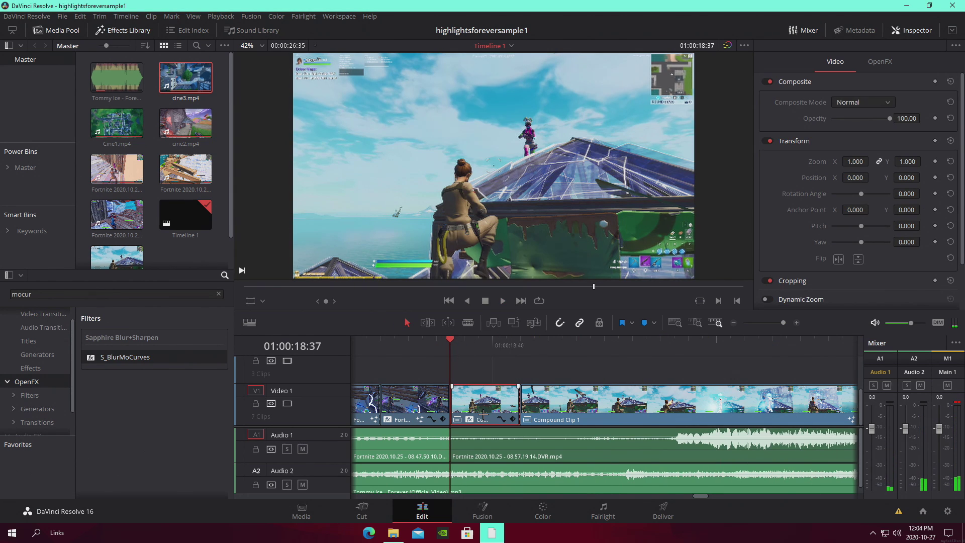
pyautogui.click(880, 64)
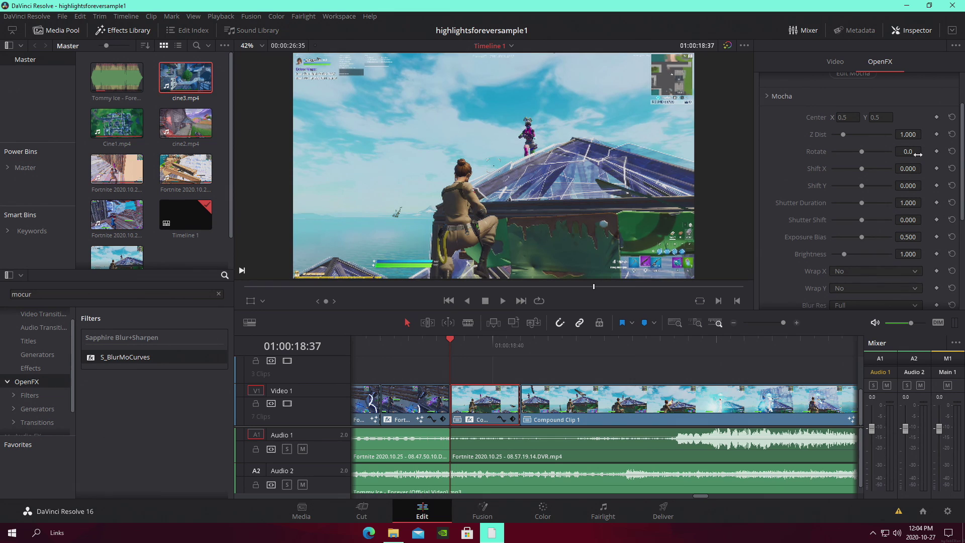
pyautogui.click(937, 167)
pyautogui.click(910, 135)
pyautogui.write('1.2')
pyautogui.press('Return')
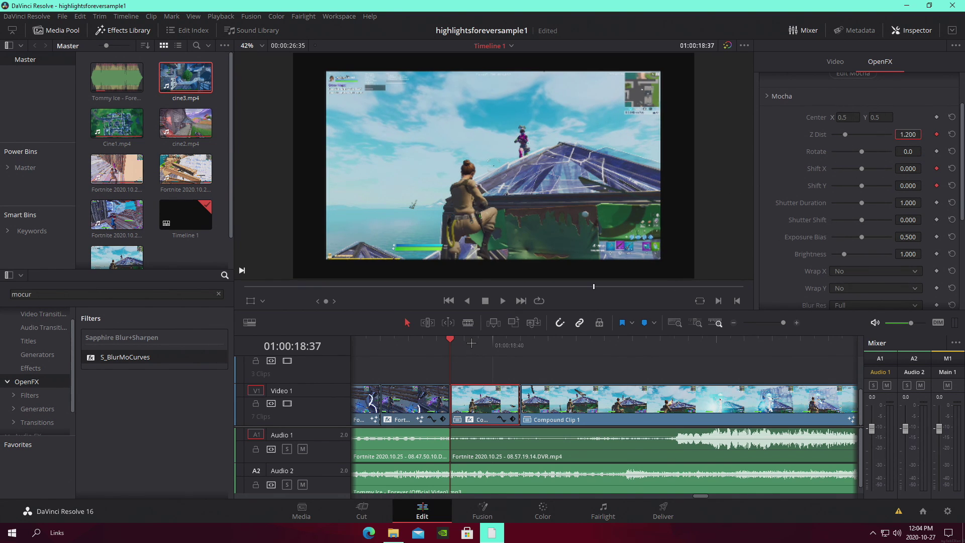
# Step: Set the short Compound Clip 1 piece's Shift X and Shift Y to -0.1 at 01:00:18:37
pyautogui.click(912, 170)
pyautogui.write('-0.1')
pyautogui.press('Return')
pyautogui.click(905, 185)
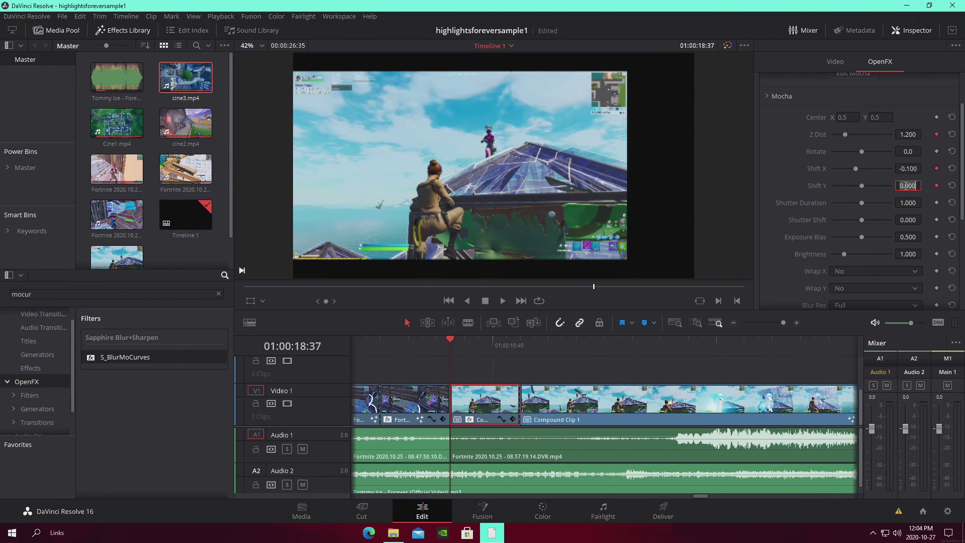
pyautogui.press('BackSpace')
pyautogui.write('-0.1')
pyautogui.press('Return')
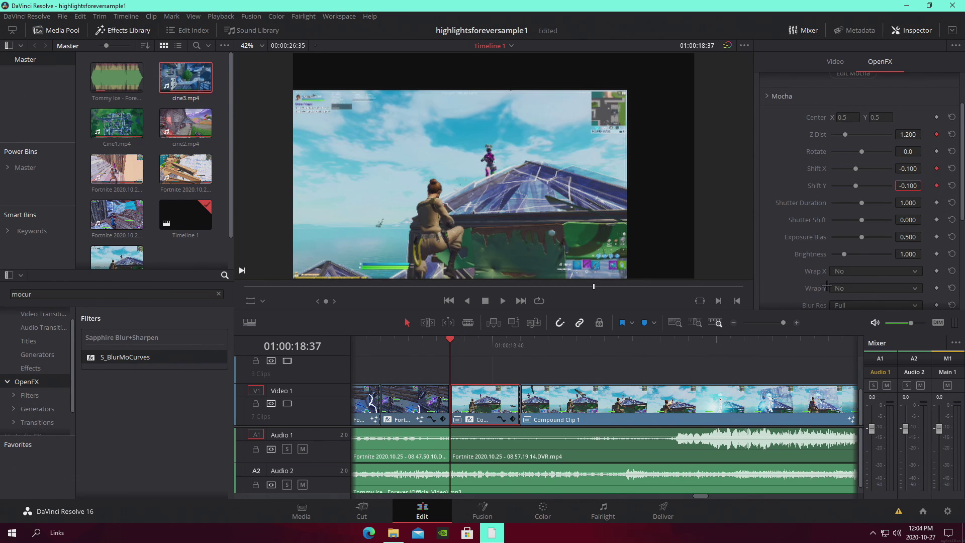
# Step: Set Wrap X and Wrap Y to Reflect on the short Compound Clip 1 piece and save the project
pyautogui.click(858, 272)
pyautogui.click(853, 305)
pyautogui.click(849, 289)
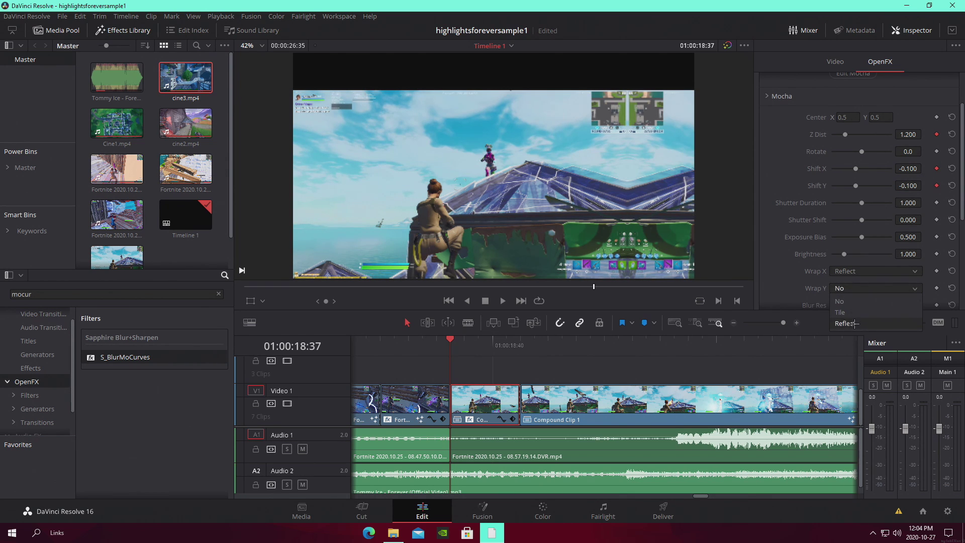
pyautogui.click(851, 322)
pyautogui.hotkey('ctrl', 's')
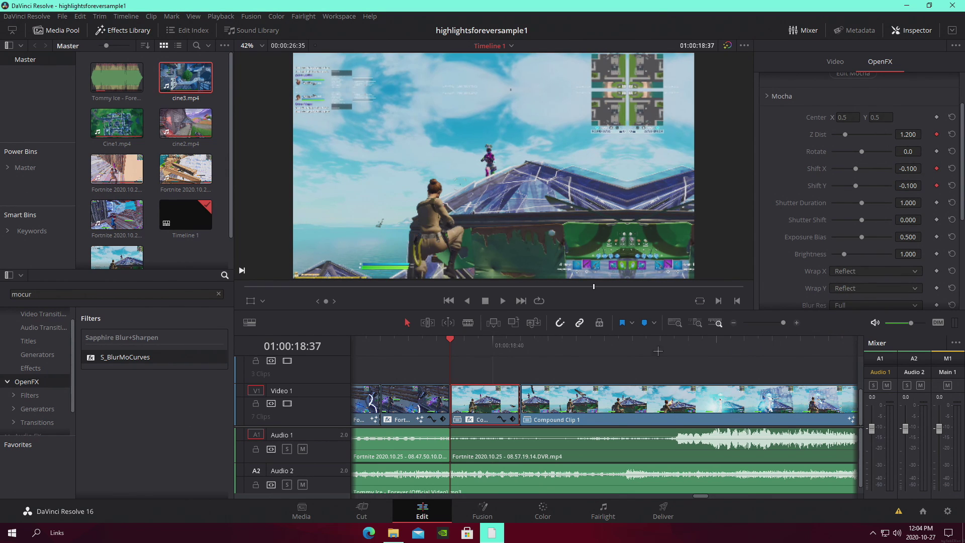
# Step: Set the S_BlurMoCurves Wrap X and Wrap Y to Reflect on the short Fortnite clip before the cut and save the project
pyautogui.click(380, 345)
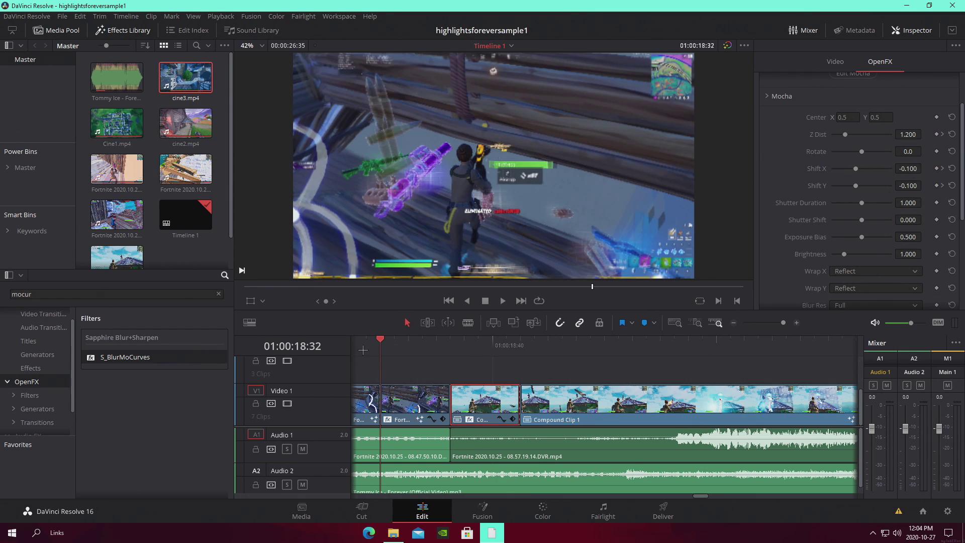
pyautogui.click(437, 405)
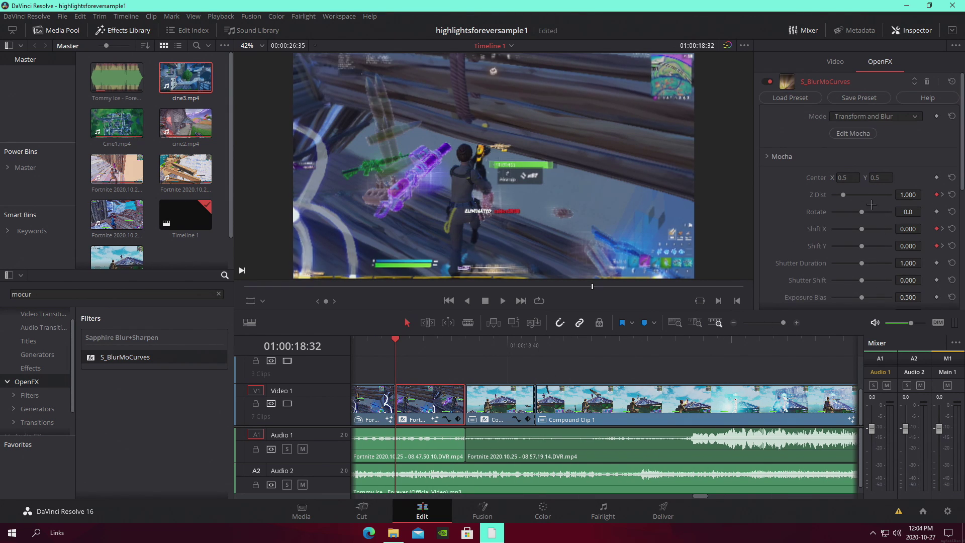
pyautogui.scroll(-3, 850, 211)
pyautogui.click(849, 211)
pyautogui.click(845, 246)
pyautogui.click(875, 227)
pyautogui.click(845, 263)
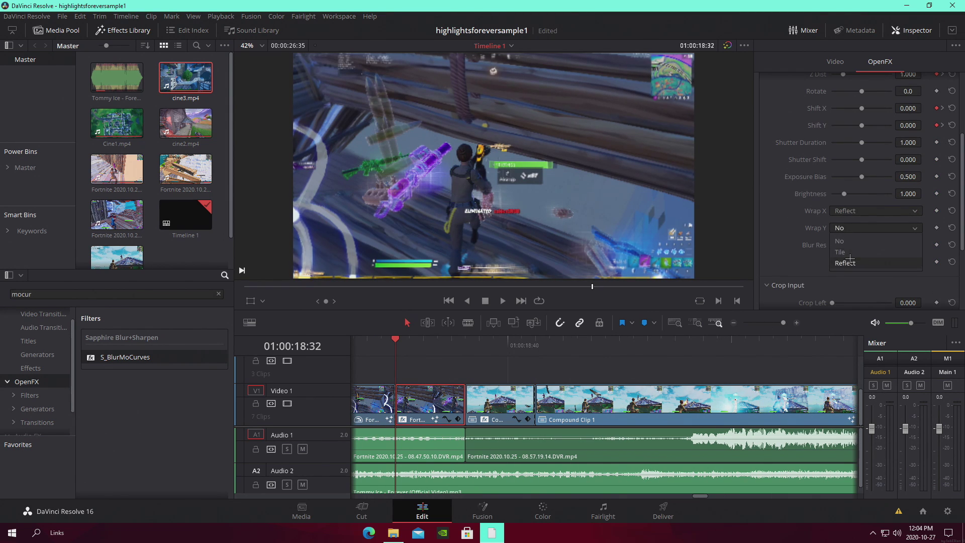
pyautogui.hotkey('ctrl', 's')
pyautogui.click(507, 346)
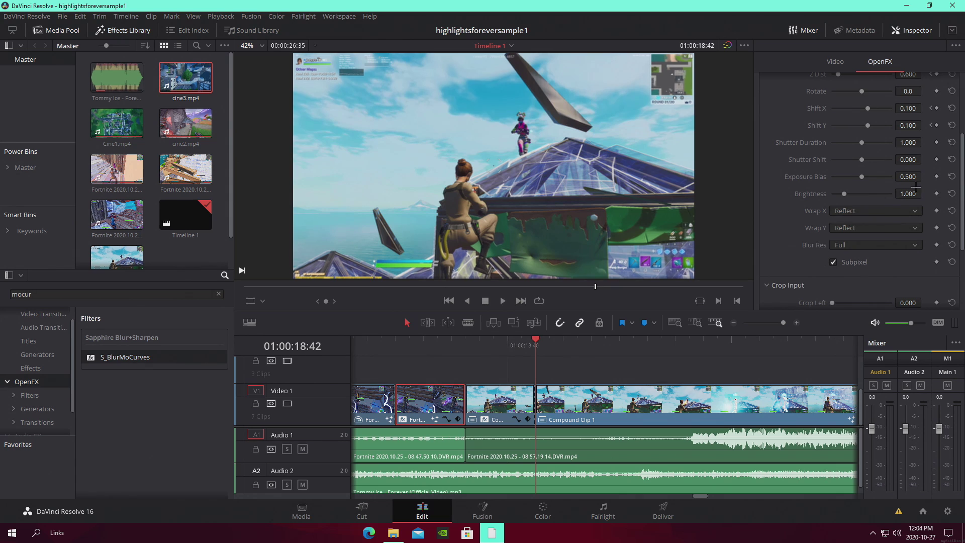
pyautogui.scroll(2, 916, 188)
pyautogui.click(937, 169)
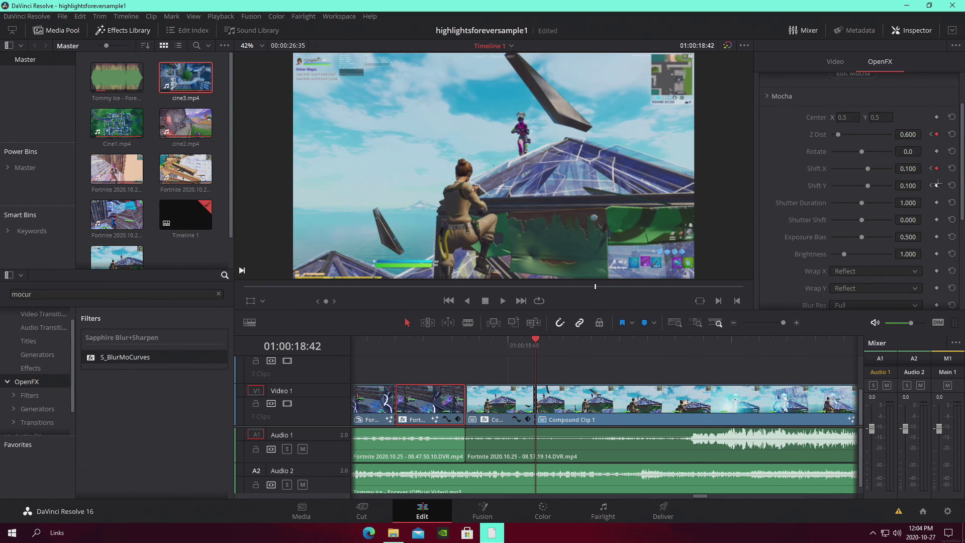
# Step: Add Z Dist, Shift X and Shift Y keyframes at 01:00:18:42 on the short Compound Clip 1 piece
pyautogui.click(517, 408)
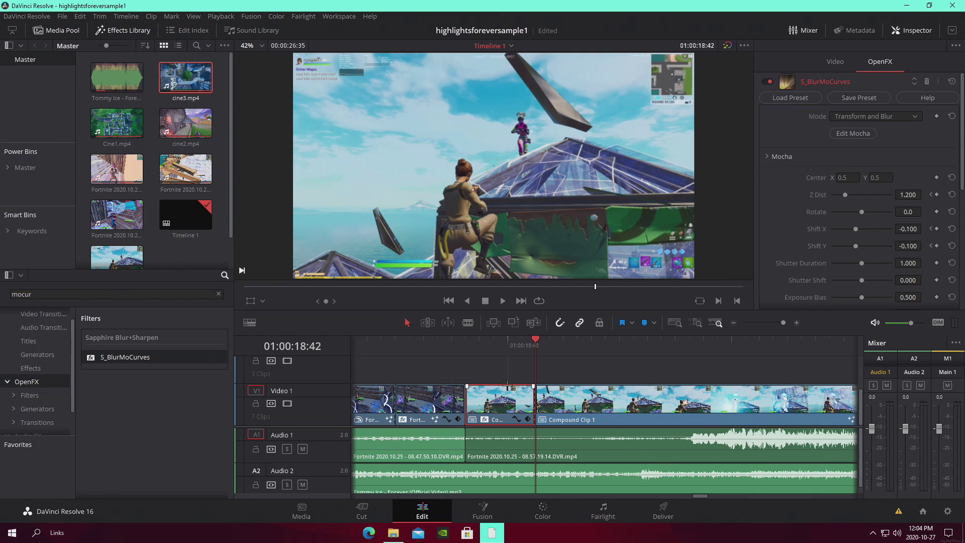
pyautogui.click(457, 346)
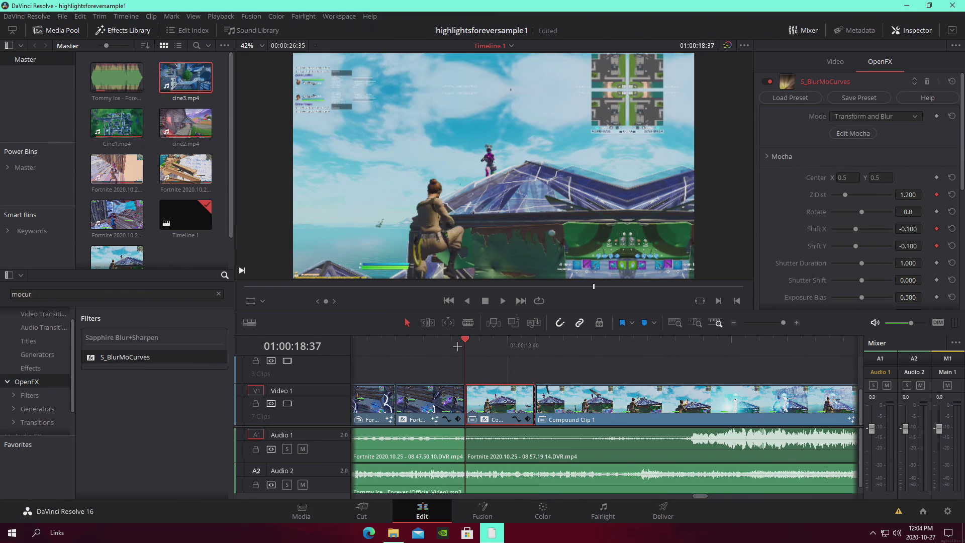
pyautogui.click(456, 409)
pyautogui.click(487, 406)
pyautogui.moveTo(486, 339); pyautogui.dragTo(539, 340)
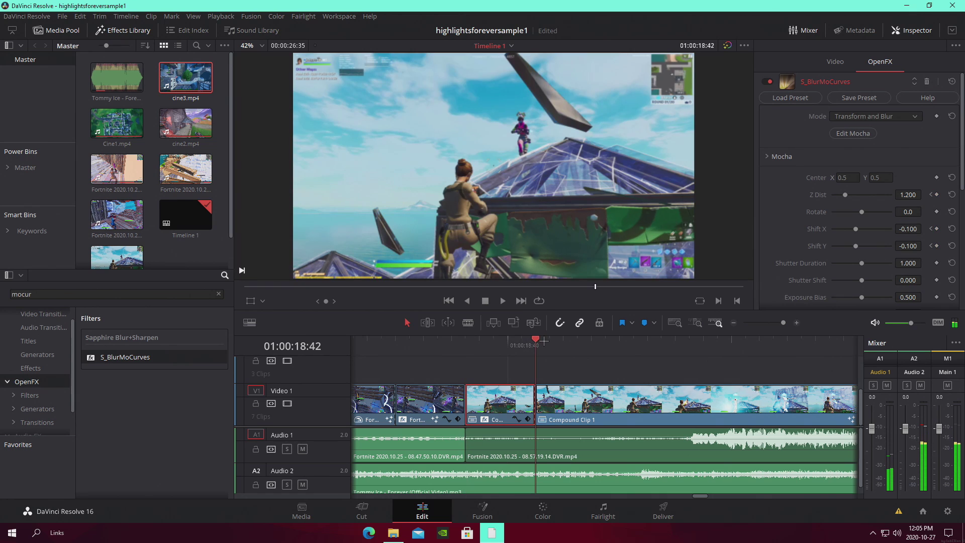
pyautogui.click(937, 246)
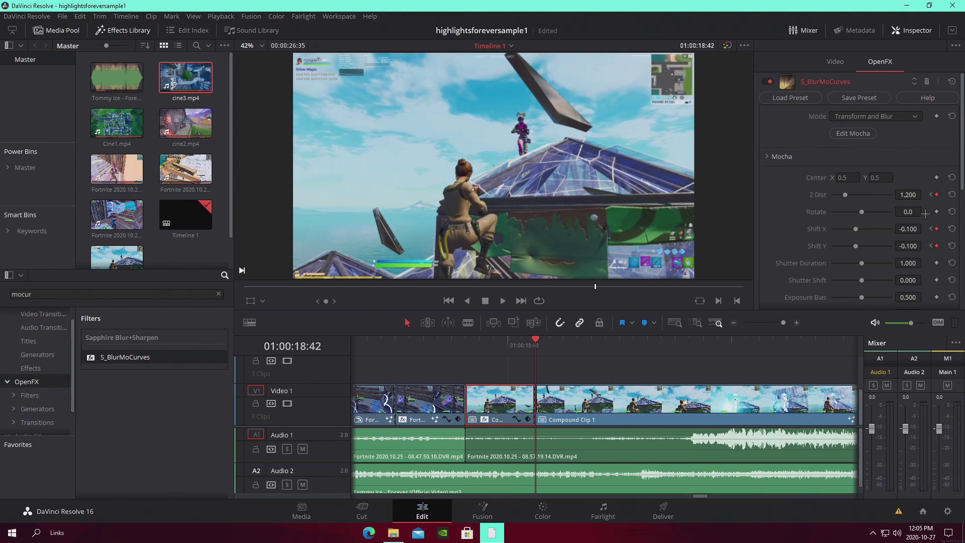
# Step: Set Shift X and Shift Y to 0 at 01:00:18:42 on the short Compound Clip 1 piece
pyautogui.click(916, 194)
pyautogui.moveTo(916, 195); pyautogui.dragTo(914, 194)
pyautogui.click(916, 228)
pyautogui.write('0')
pyautogui.click(908, 246)
pyautogui.write('0')
pyautogui.press('Return')
# Step: Reset the short Compound Clip 1 piece's Z Dist and keyframe it at 1.2 at 01:00:18:37
pyautogui.click(951, 194)
pyautogui.press('Up')
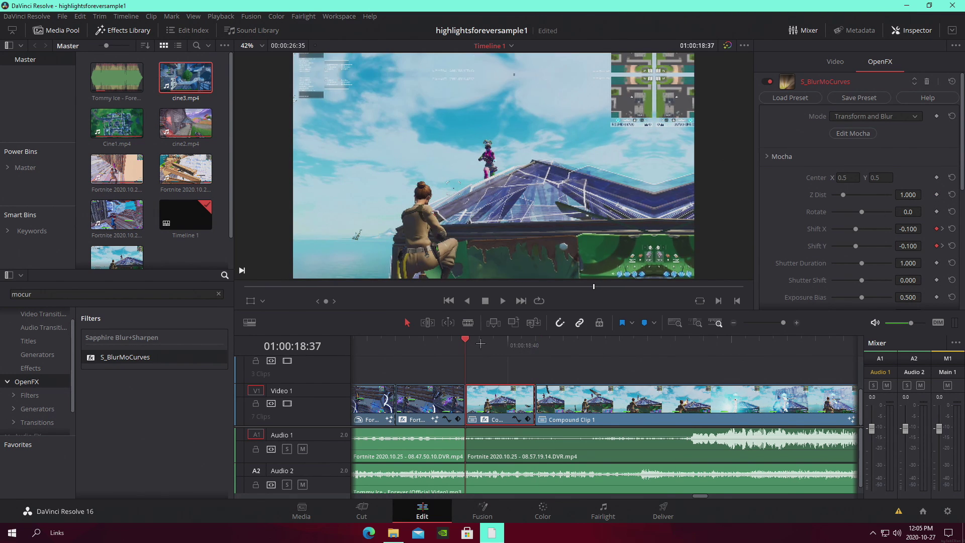
pyautogui.press('Down')
pyautogui.press('Up')
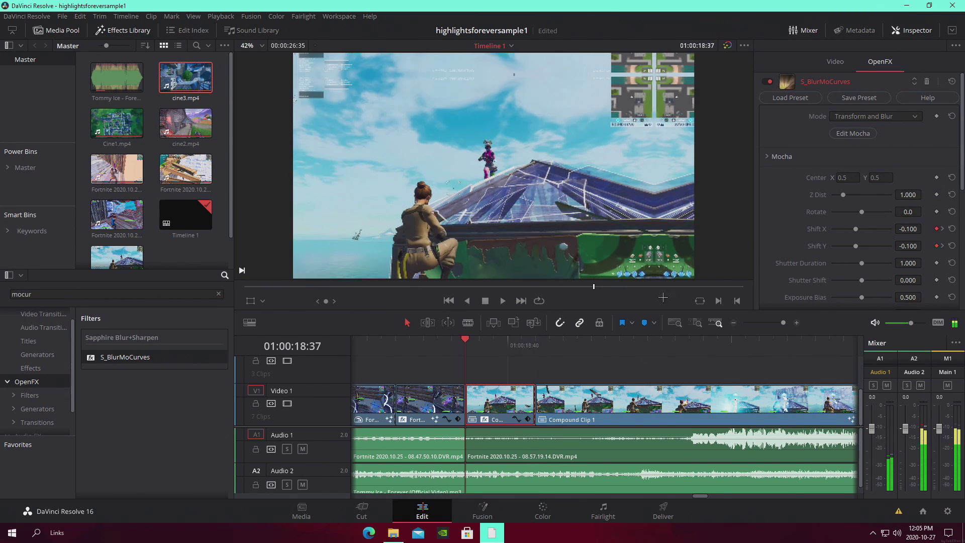
pyautogui.click(907, 194)
pyautogui.press('BackSpace')
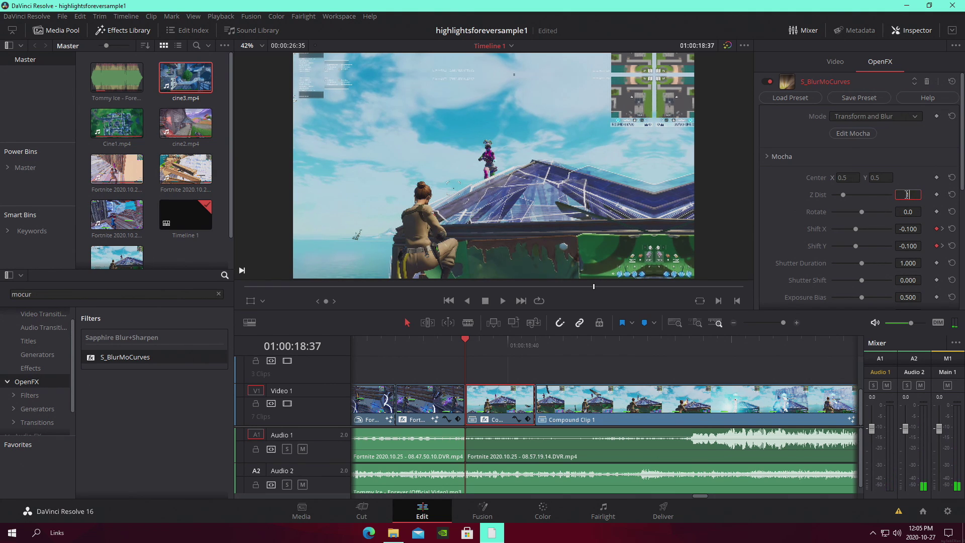
pyautogui.press('Return')
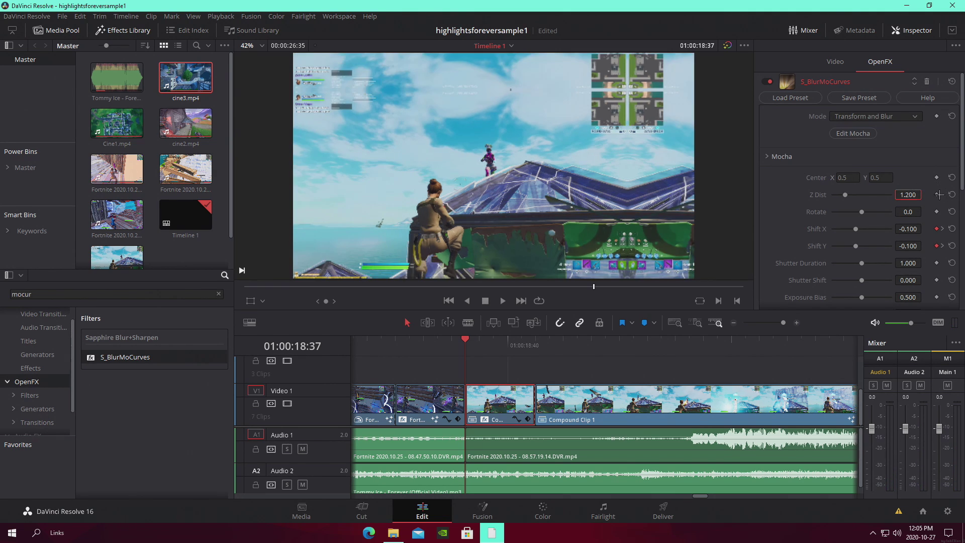
pyautogui.click(937, 194)
# Step: Set the short Compound Clip 1 piece's Z Dist to 1 at 01:00:18:42 and save the project
pyautogui.click(535, 342)
pyautogui.doubleClick(911, 196)
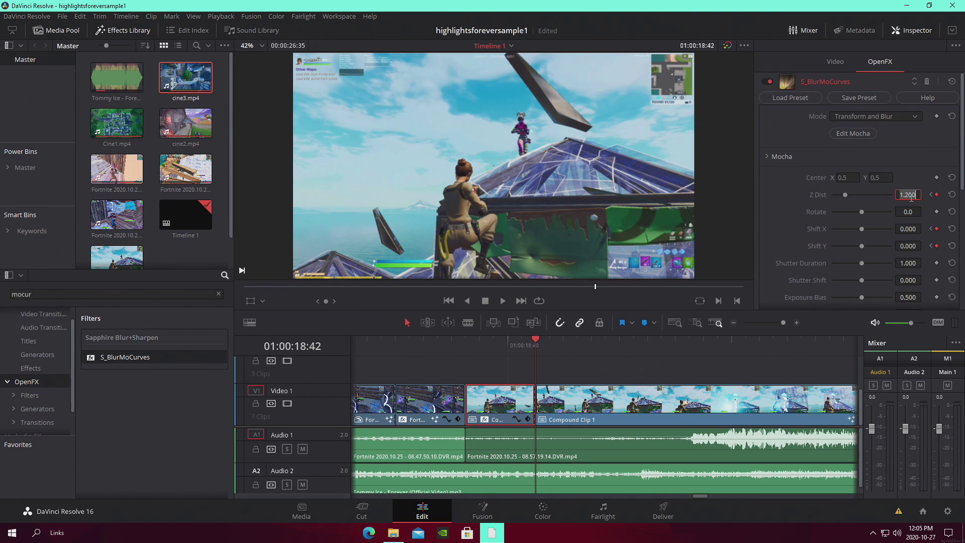
pyautogui.write('1')
pyautogui.press('Return')
pyautogui.click(627, 378)
pyautogui.hotkey('ctrl', 's')
# Step: Play the timeline across the cut into Compound Clip 1 several times to review the finished blur transition
pyautogui.scroll(1, 503, 362)
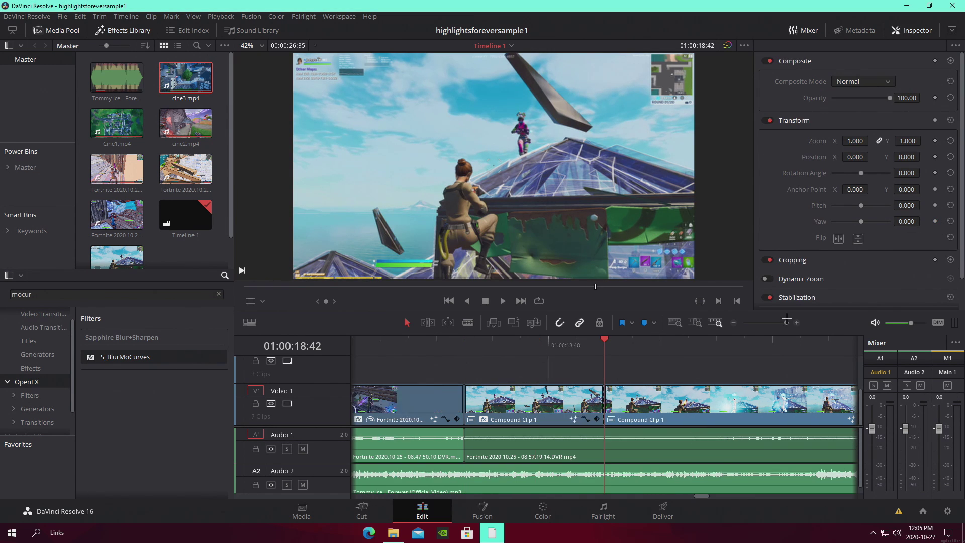
pyautogui.scroll(-4, 523, 360)
pyautogui.click(526, 348)
pyautogui.click(455, 356)
pyautogui.press('space')
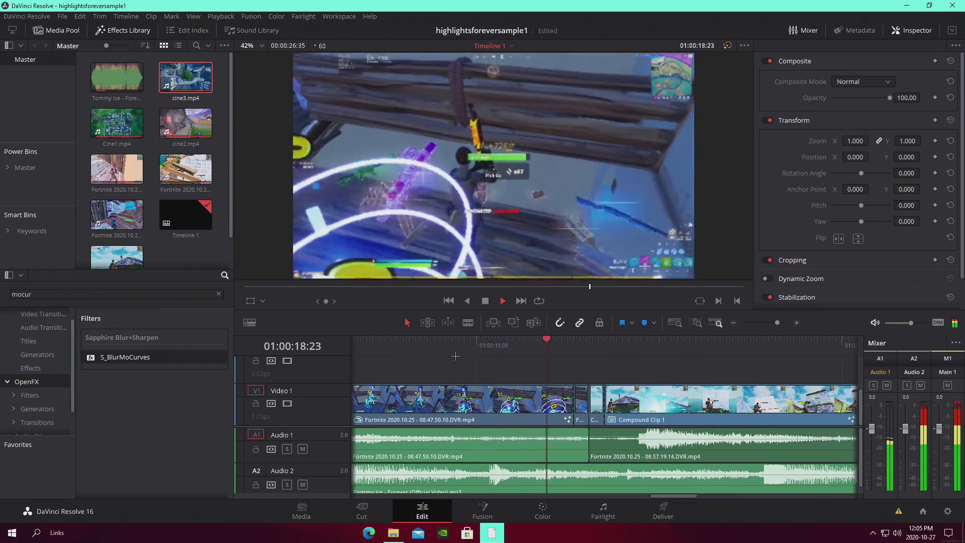
pyautogui.click(503, 349)
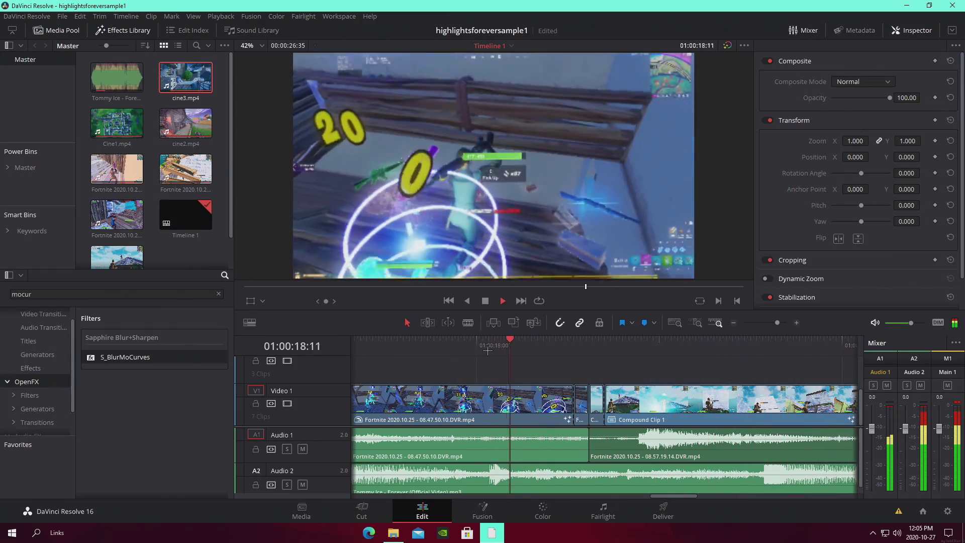
pyautogui.scroll(3, 739, 351)
pyautogui.scroll(-4, 704, 354)
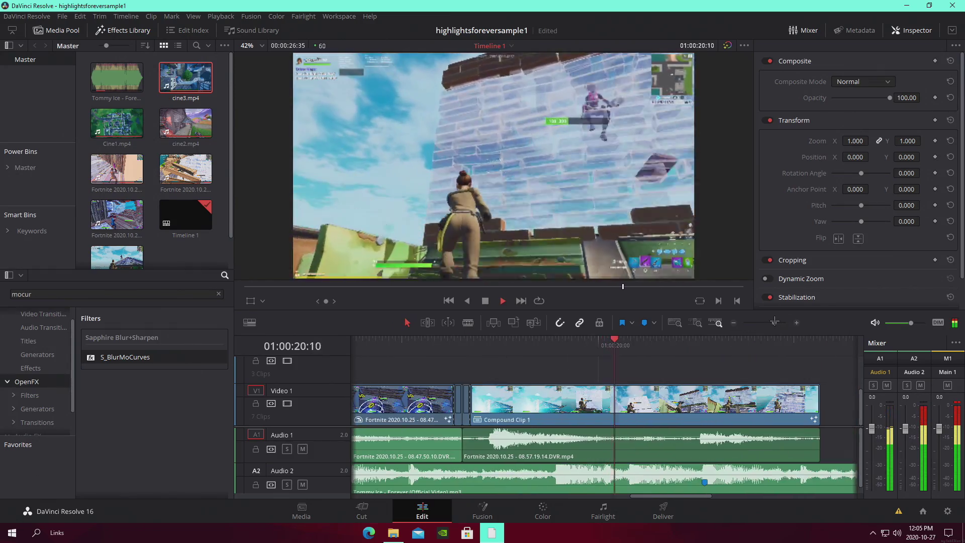
pyautogui.click(392, 353)
pyautogui.press('space')
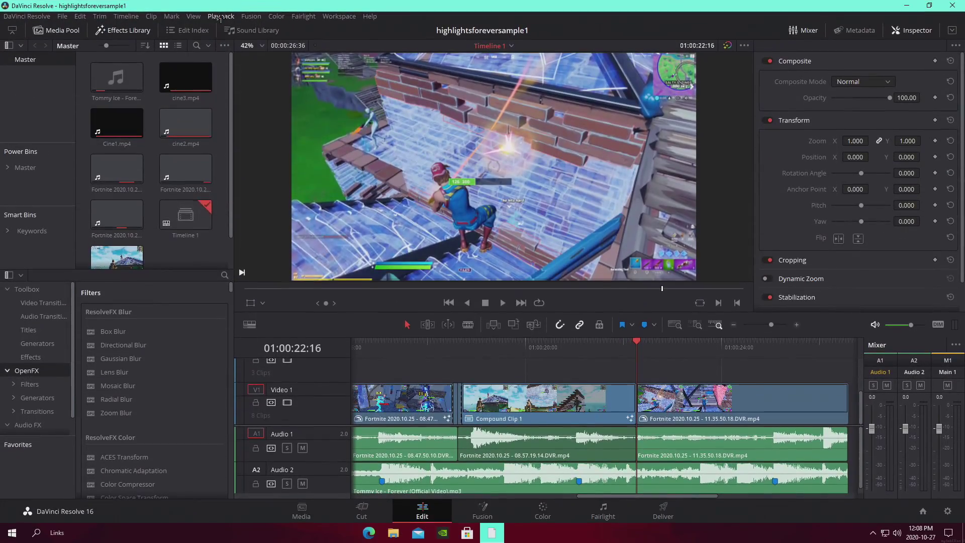
pyautogui.click(221, 19)
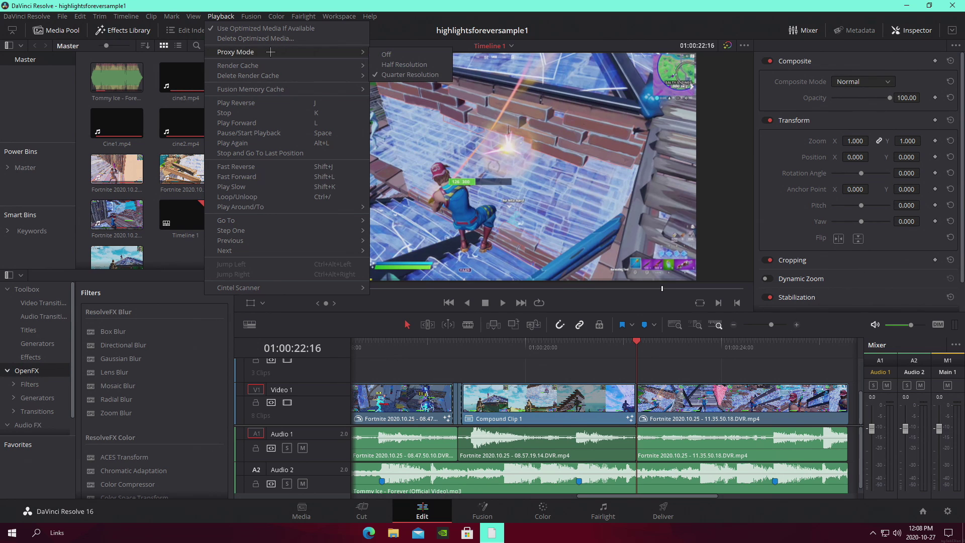
pyautogui.click(752, 361)
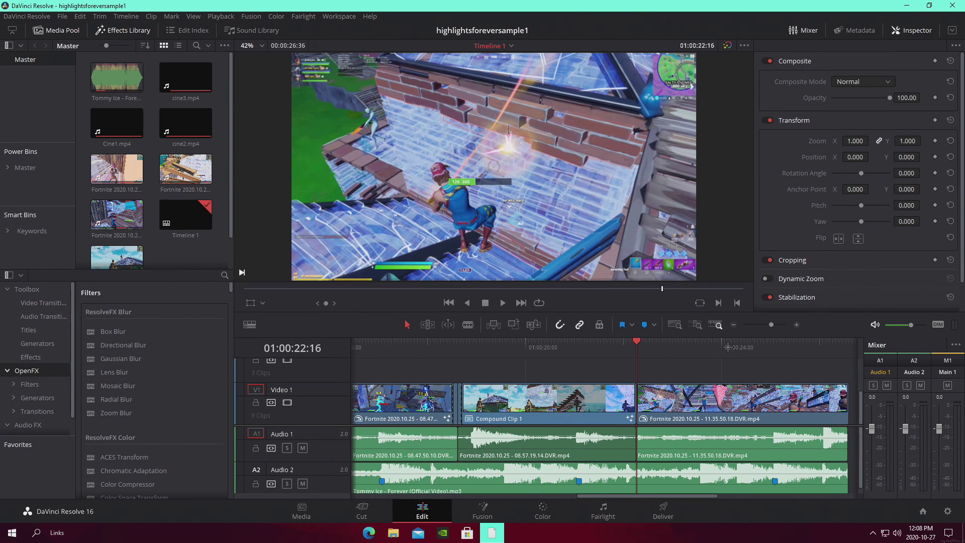
# Step: Show the retime controls of the last gameplay clip on Video 1 and align its 50% speed point with Marker 6 at 01:00:25:05
pyautogui.moveTo(709, 342); pyautogui.dragTo(774, 352)
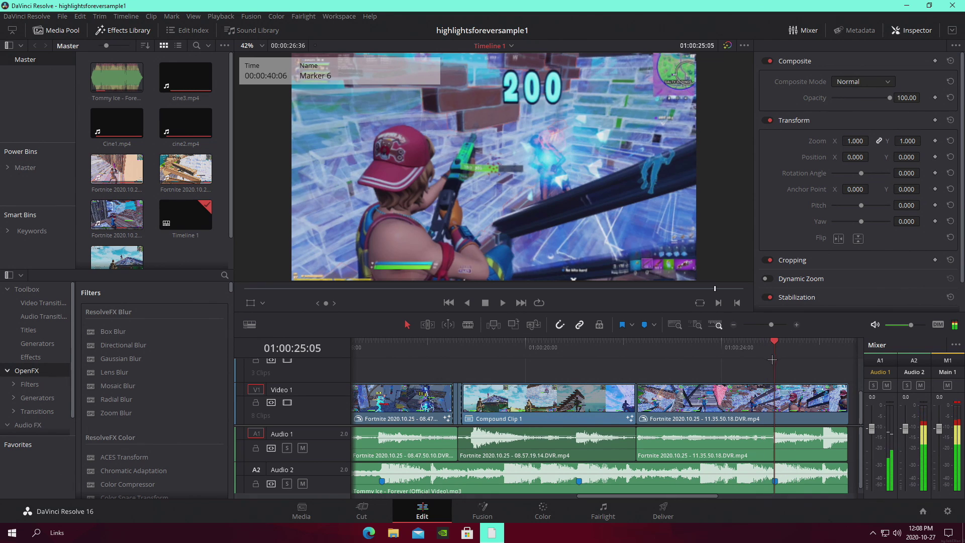
pyautogui.rightClick(807, 409)
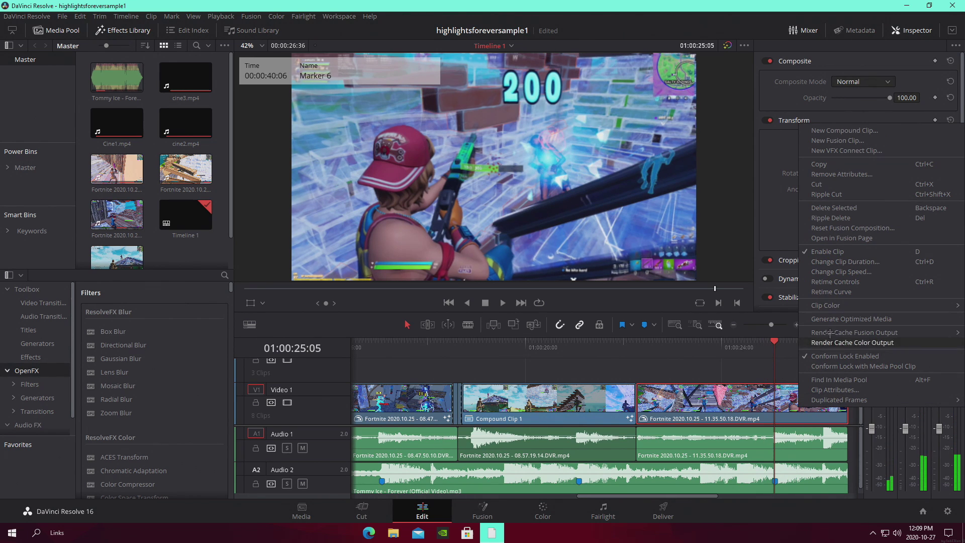
pyautogui.click(824, 283)
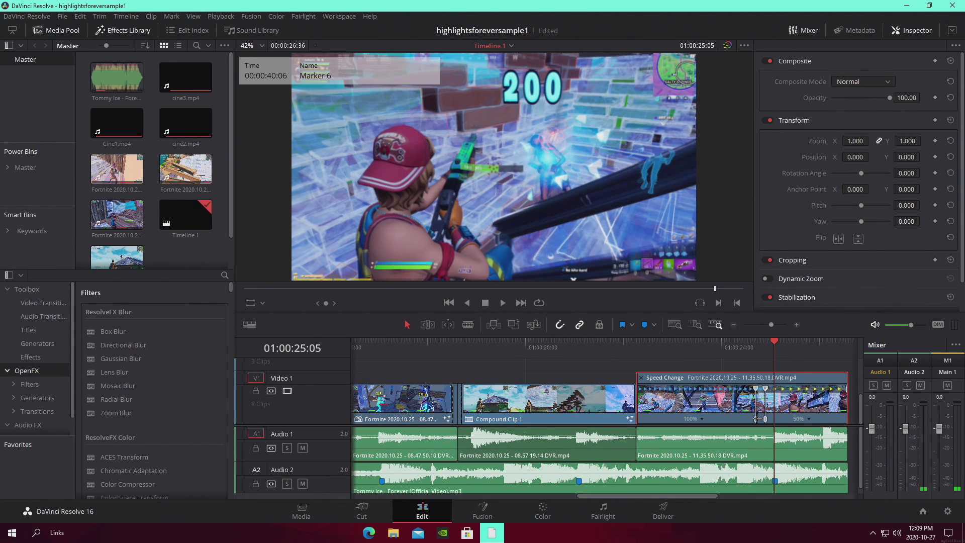
pyautogui.moveTo(756, 418); pyautogui.dragTo(768, 419)
pyautogui.moveTo(774, 324); pyautogui.dragTo(776, 324)
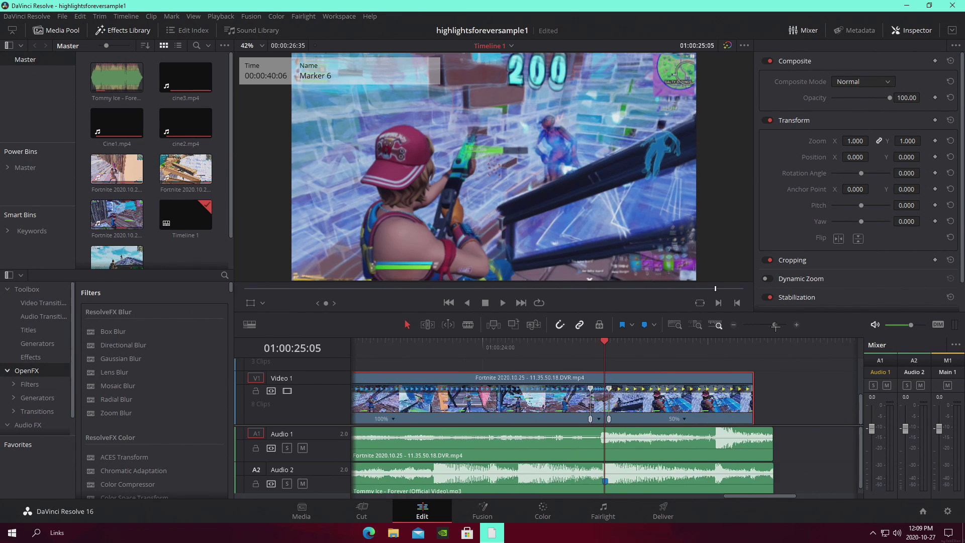
pyautogui.moveTo(608, 419); pyautogui.dragTo(605, 419)
# Step: Extend the last gameplay clip on Video 1 to the end of the audio and play through its slowed section
pyautogui.moveTo(813, 405); pyautogui.dragTo(826, 405)
pyautogui.click(507, 343)
pyautogui.press('space')
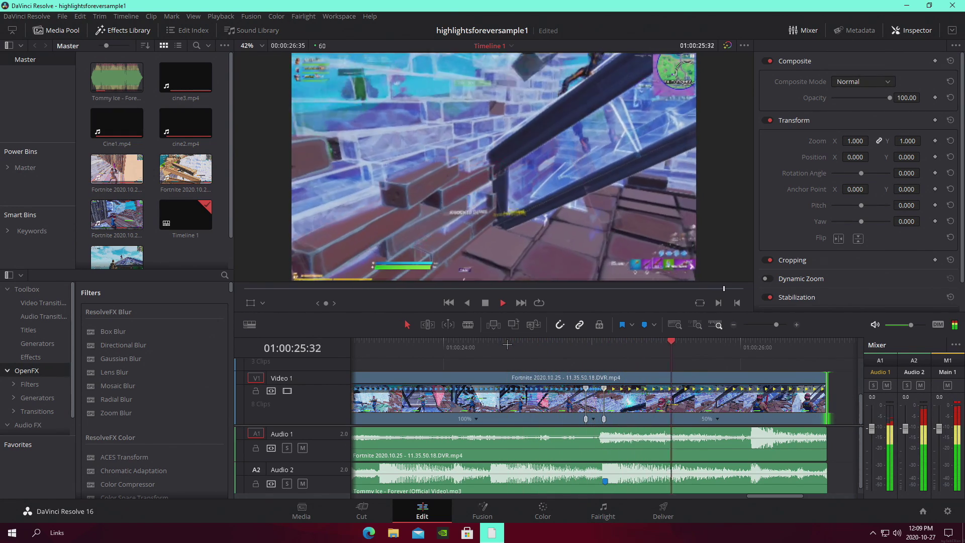
pyautogui.press('space')
pyautogui.moveTo(776, 325); pyautogui.dragTo(773, 325)
pyautogui.click(684, 426)
pyautogui.press('space')
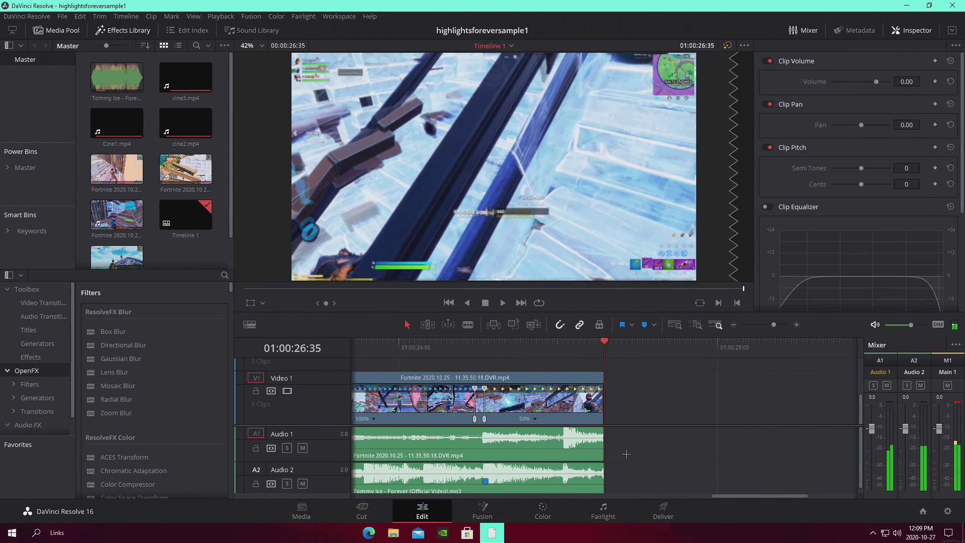
# Step: Fade out the ends of the last Audio 1 clip and the Audio 2 music, and play back the ending
pyautogui.moveTo(601, 465); pyautogui.dragTo(561, 464)
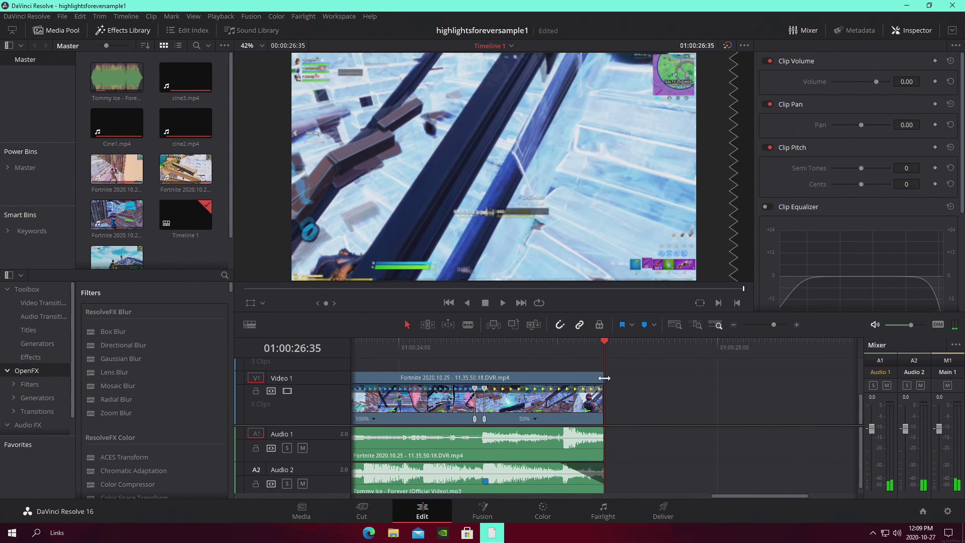
pyautogui.moveTo(603, 429); pyautogui.dragTo(564, 428)
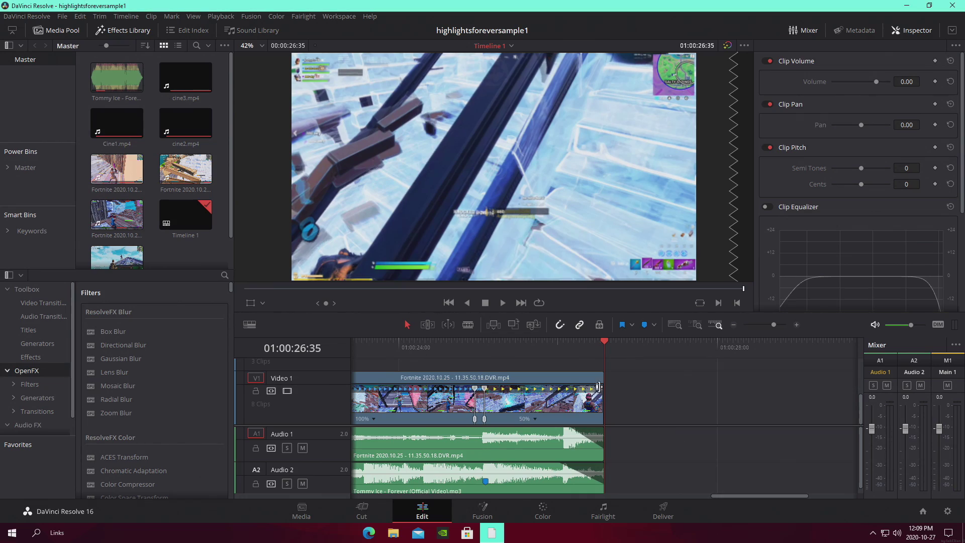
pyautogui.click(415, 346)
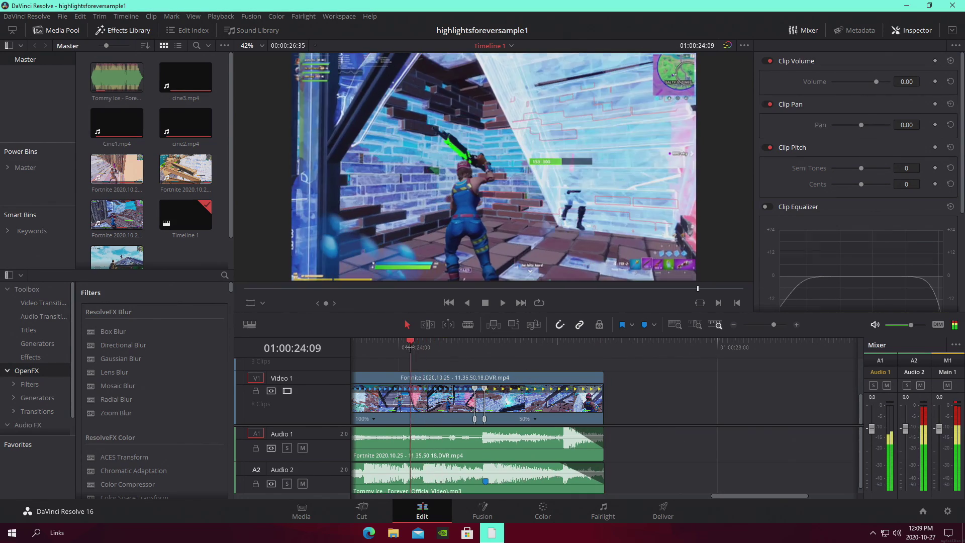
pyautogui.press('space')
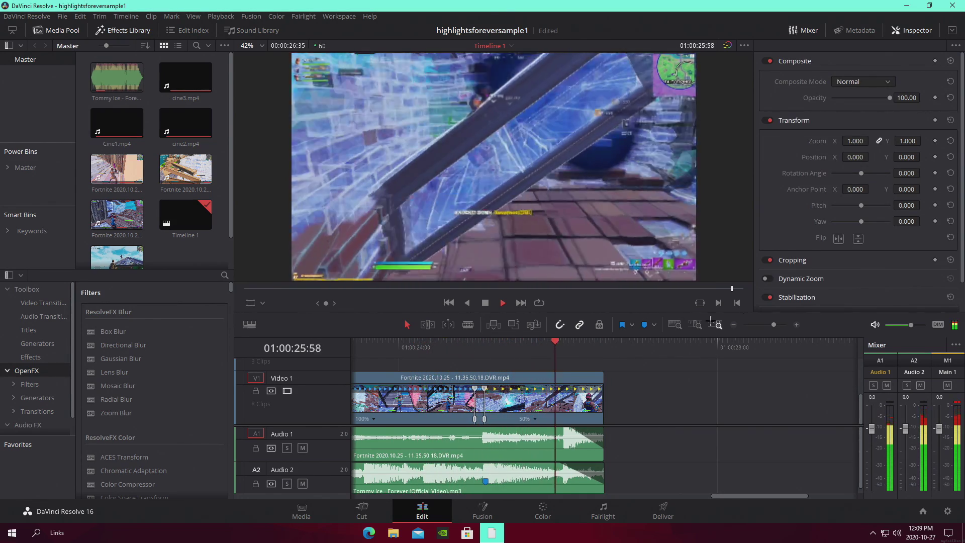
pyautogui.press('space')
# Step: Hide the last clip's retime controls and park the playhead on Marker 6 at 01:00:25:05
pyautogui.scroll(-3, 493, 378)
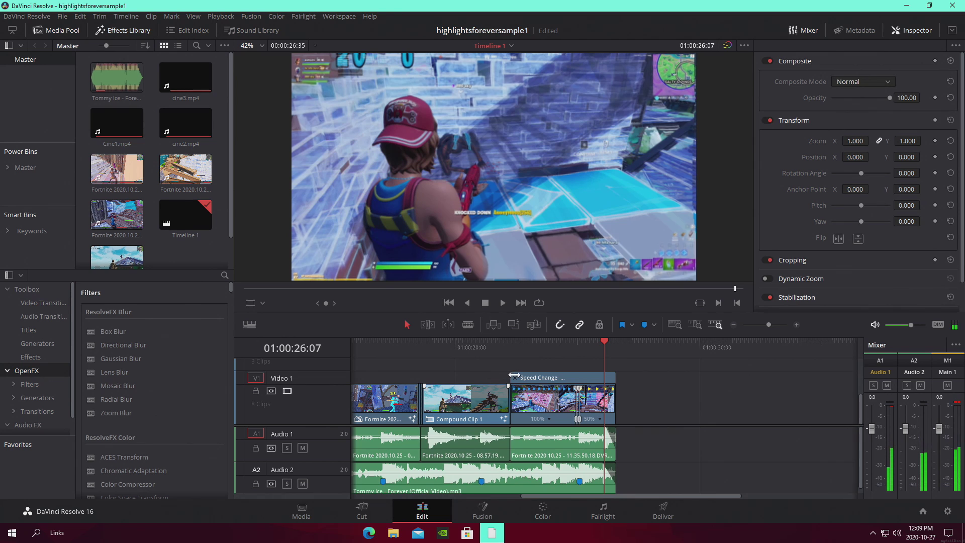
pyautogui.click(515, 377)
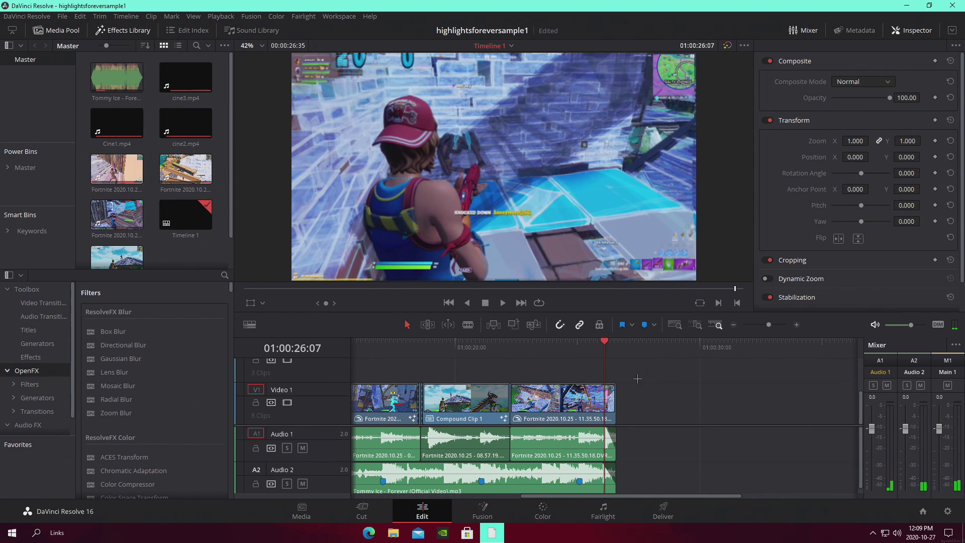
pyautogui.moveTo(770, 326); pyautogui.dragTo(768, 327)
pyautogui.moveTo(774, 328); pyautogui.dragTo(772, 325)
pyautogui.click(503, 356)
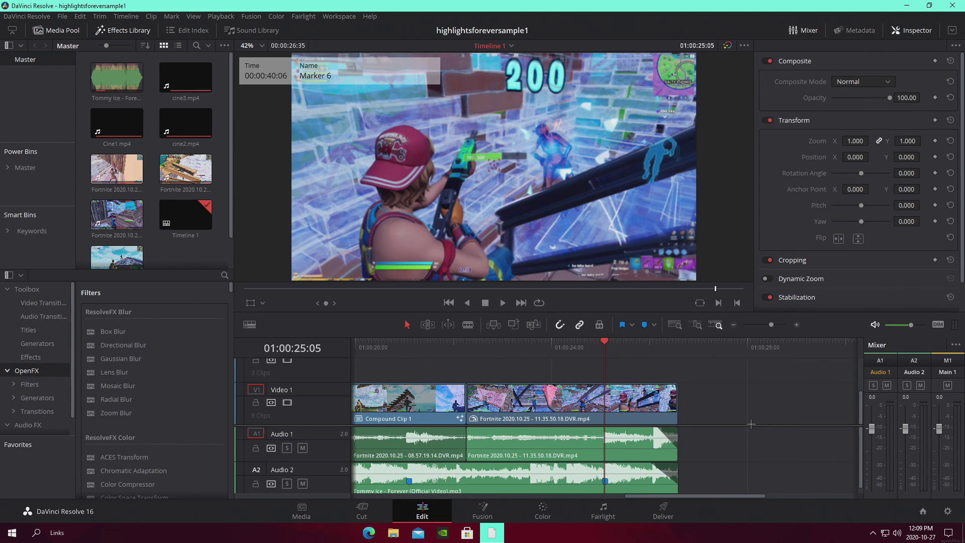
pyautogui.moveTo(774, 324); pyautogui.dragTo(776, 324)
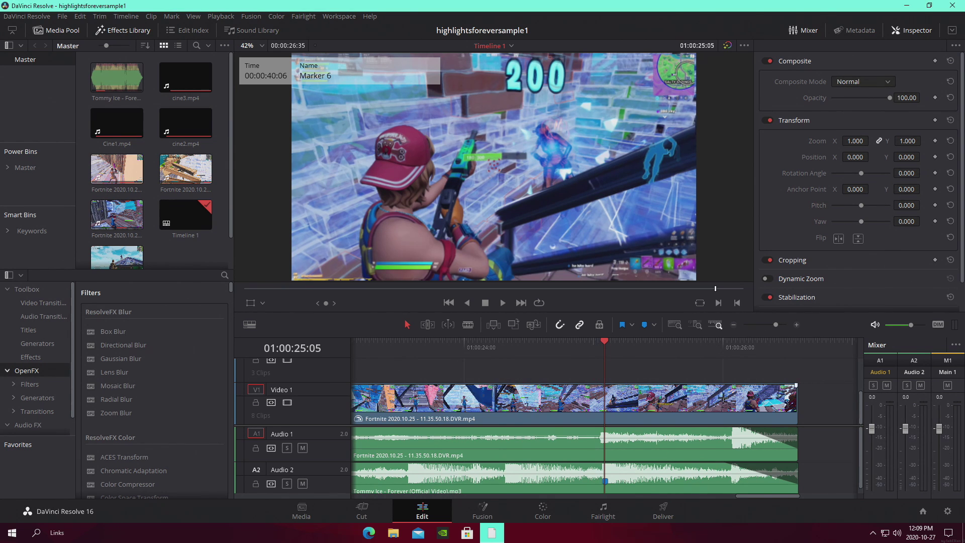
pyautogui.moveTo(774, 325); pyautogui.dragTo(771, 325)
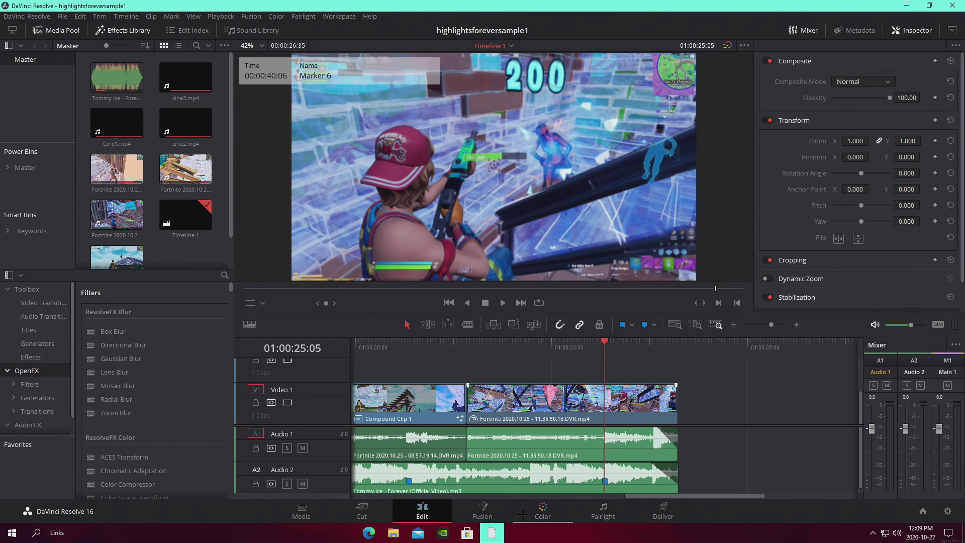
# Step: Try a BCC LED node between MediaIn1 and MediaOut1 in the last clip's Fusion composition, delete it and return to editing
pyautogui.click(485, 511)
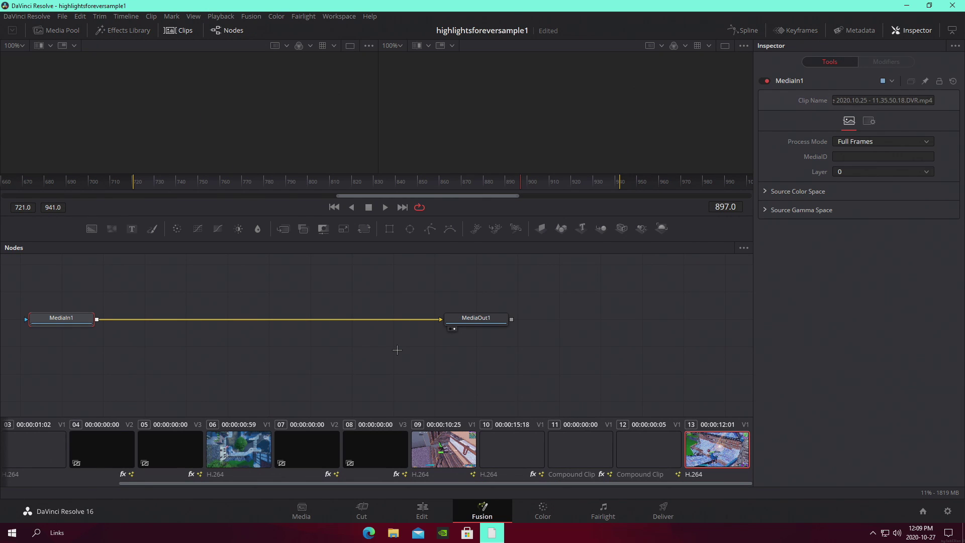
pyautogui.click(397, 350)
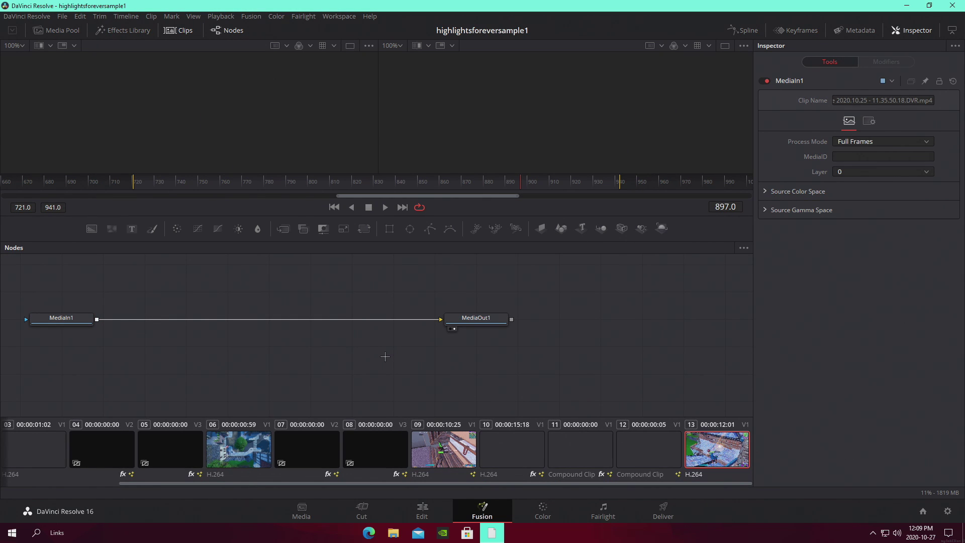
pyautogui.hotkey('shift', 'space')
pyautogui.write('bcc')
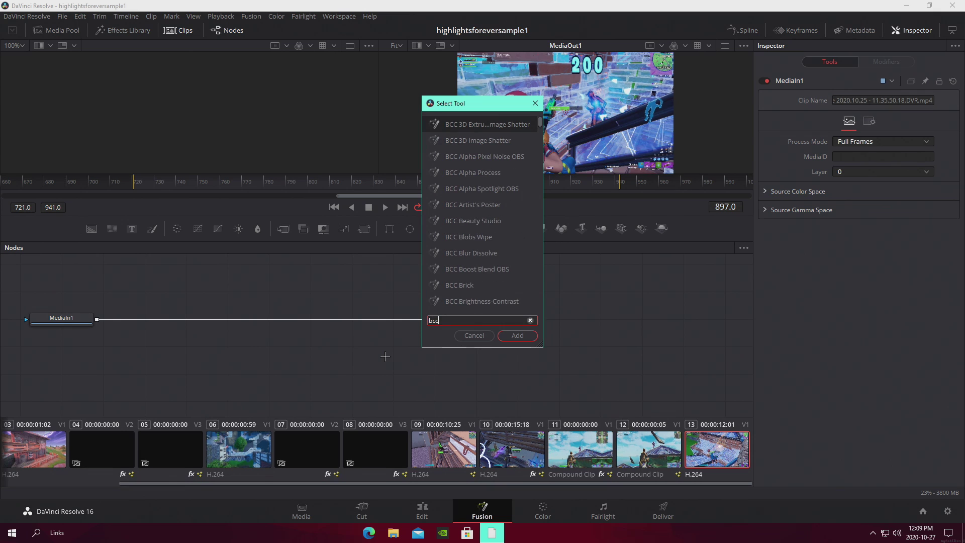
pyautogui.write('_')
pyautogui.press('BackSpace')
pyautogui.write('led')
pyautogui.click(509, 339)
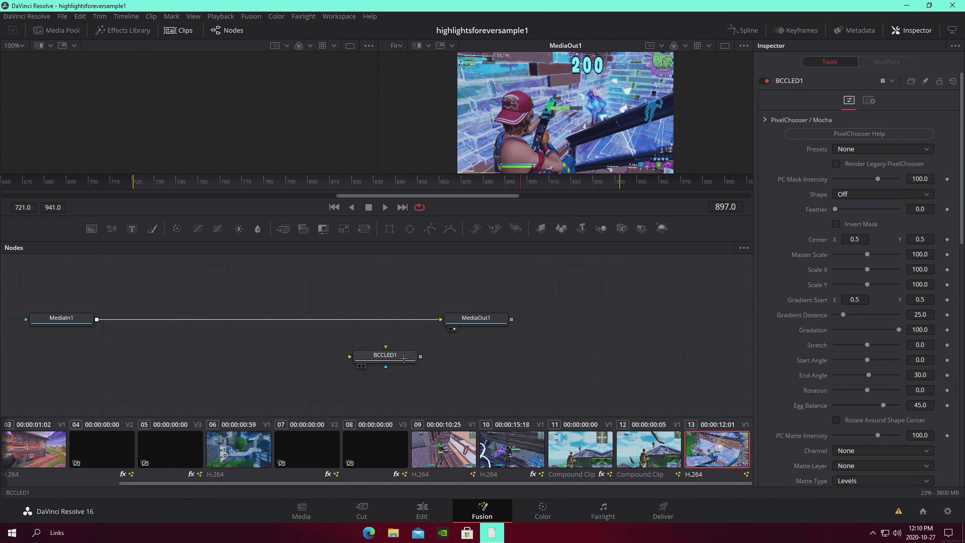
pyautogui.moveTo(386, 357); pyautogui.dragTo(294, 319)
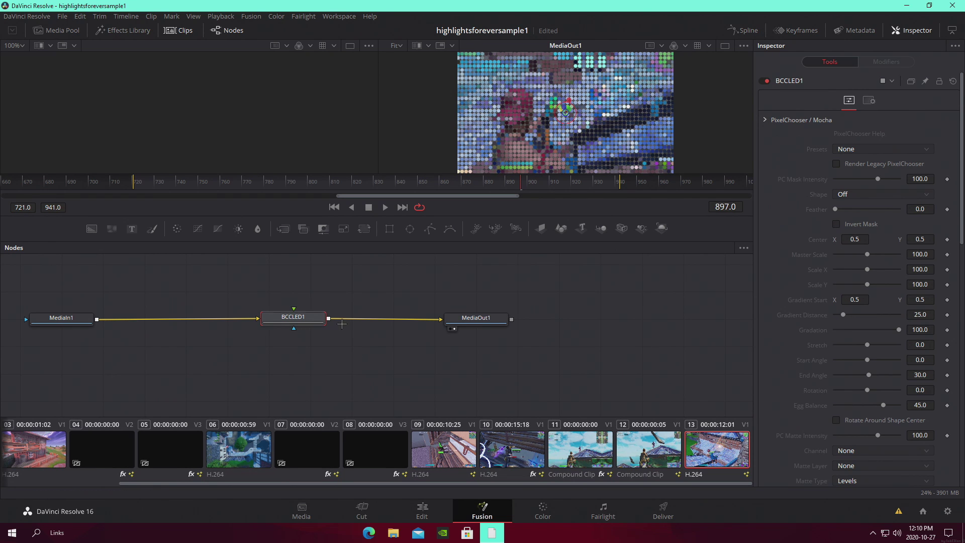
pyautogui.press('Delete')
pyautogui.click(423, 510)
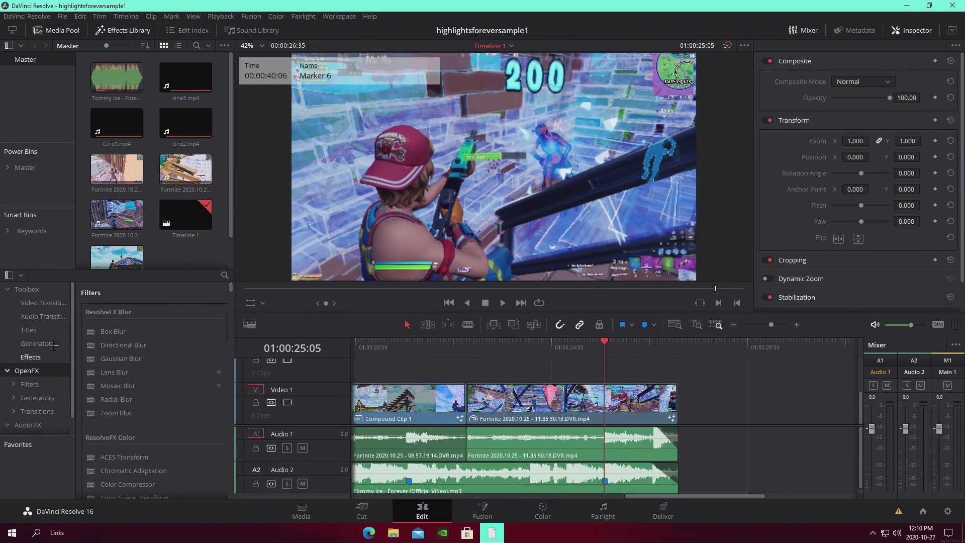
# Step: Search the effects for "bcc led", apply BCC LED to the last gameplay clip on Video 1 and save the project
pyautogui.click(228, 276)
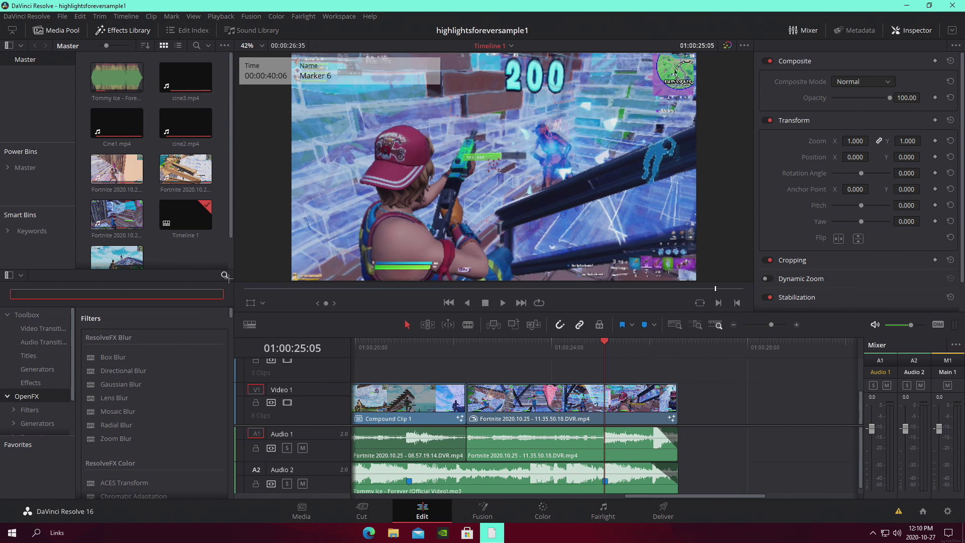
pyautogui.write('bcc le')
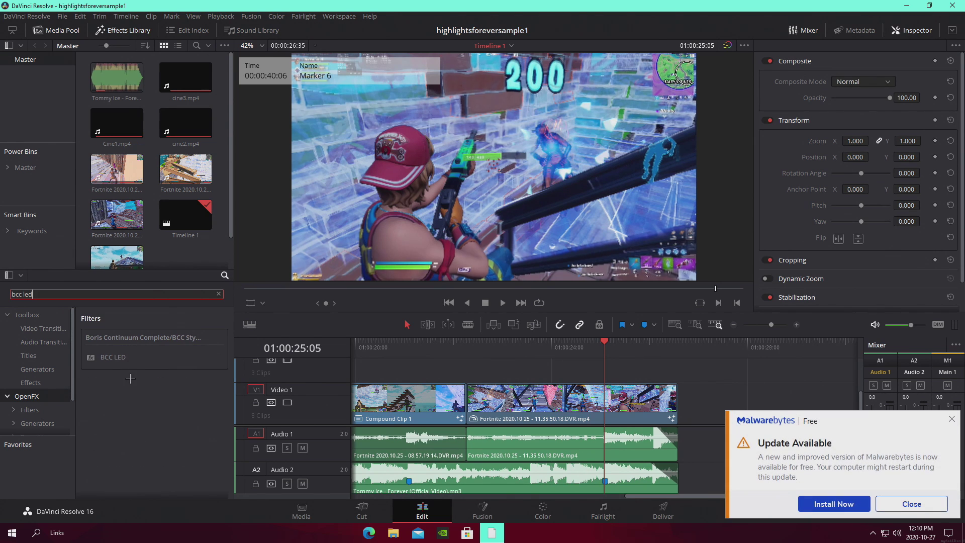
pyautogui.write('d')
pyautogui.moveTo(113, 357); pyautogui.dragTo(637, 413)
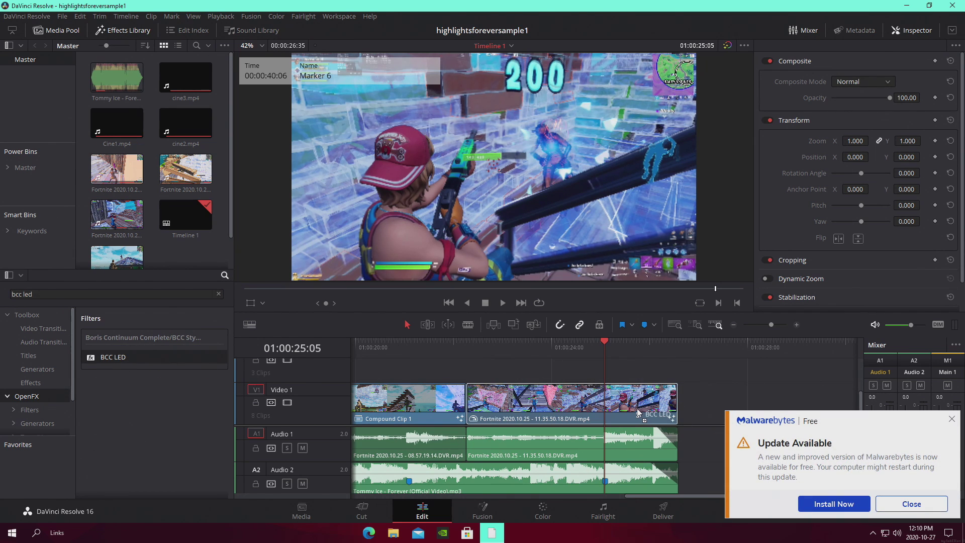
pyautogui.click(946, 416)
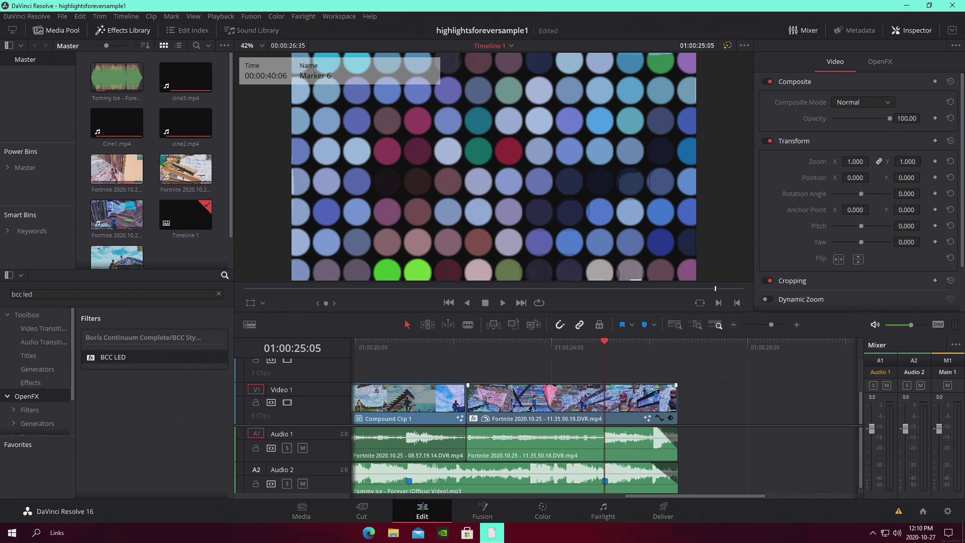
pyautogui.hotkey('ctrl', 's')
# Step: Set the LED Size X of the clip's BCC LED effect to 1.0 and look through its remaining parameters
pyautogui.click(875, 62)
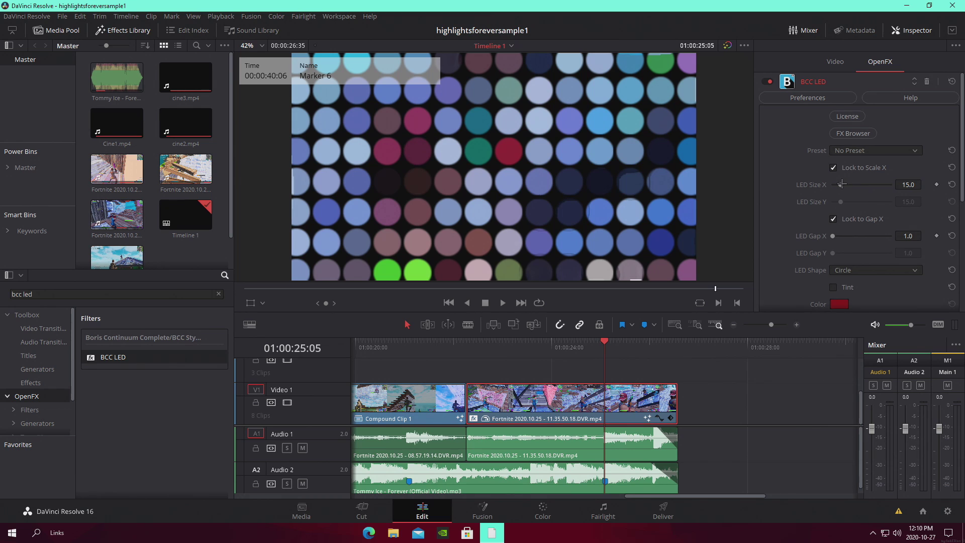
pyautogui.moveTo(842, 184); pyautogui.dragTo(818, 185)
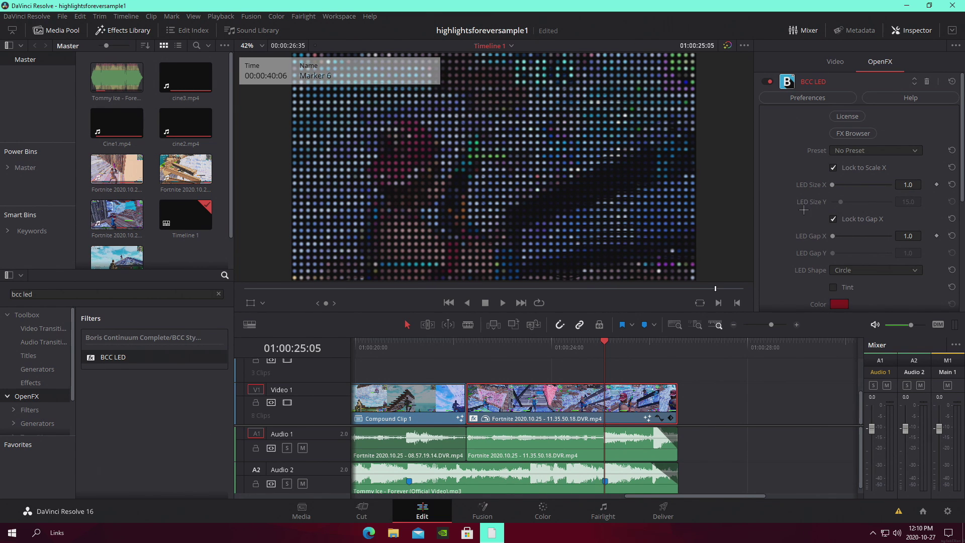
pyautogui.scroll(-5, 837, 176)
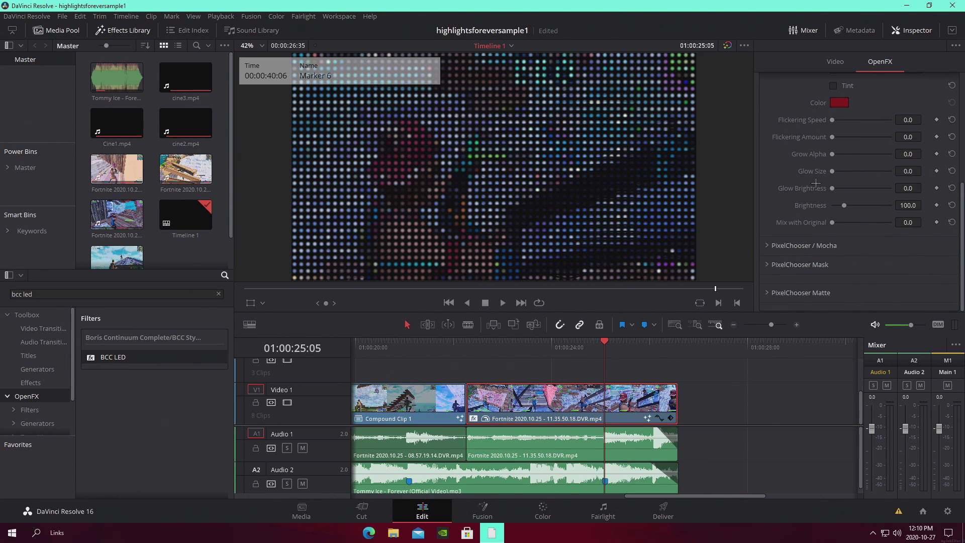
pyautogui.scroll(2, 819, 184)
pyautogui.scroll(-2, 828, 231)
pyautogui.scroll(5, 807, 247)
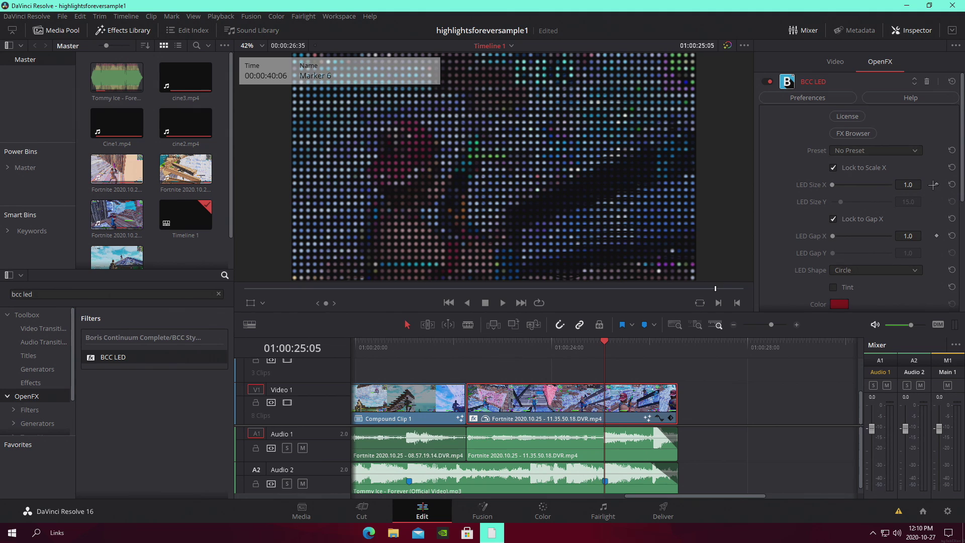
# Step: Try keyframing the BCC LED effect's LED Size X at 01:00:25:05
pyautogui.click(936, 184)
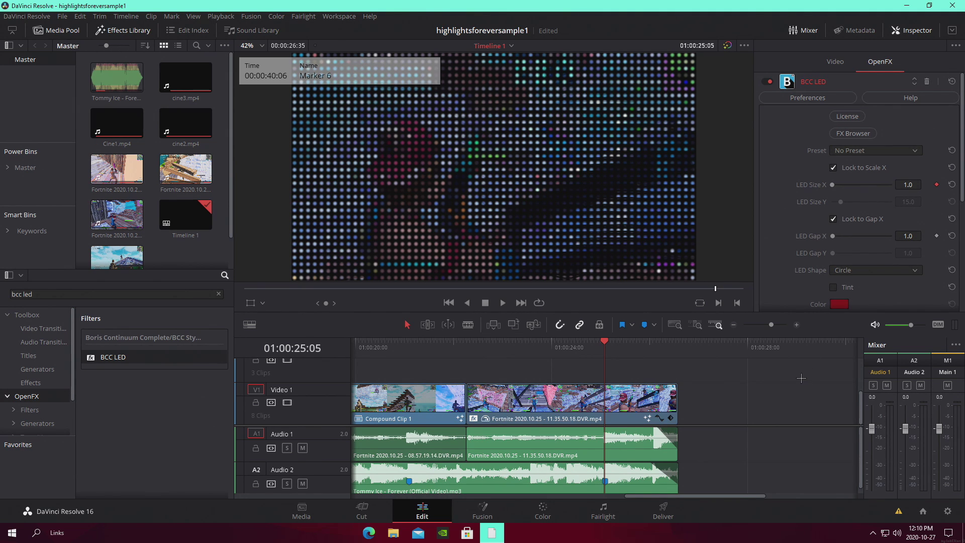
pyautogui.press('Left')
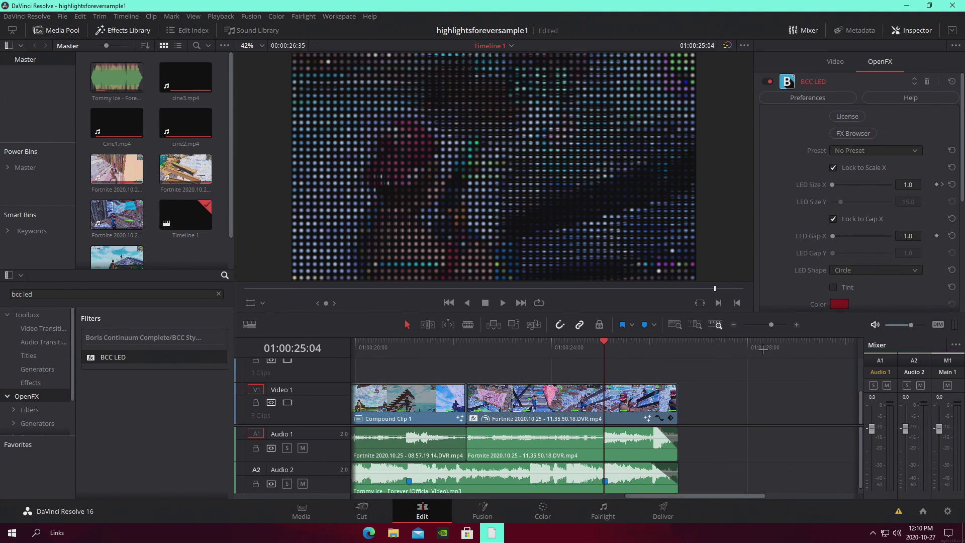
pyautogui.press('Right')
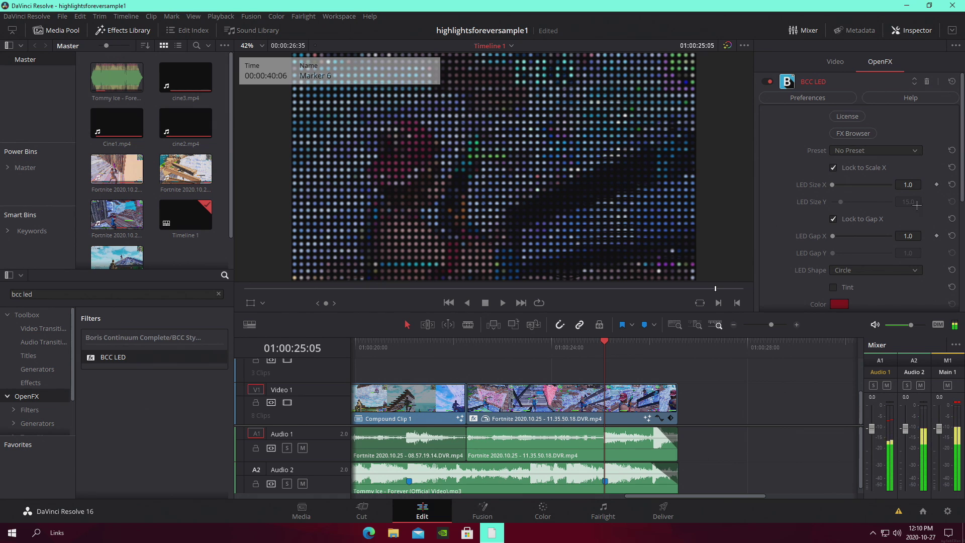
# Step: Set the BCC LED effect's Mix with Original to 65.0 and keyframe it at 01:00:25:05
pyautogui.scroll(-3, 912, 206)
pyautogui.scroll(-2, 911, 206)
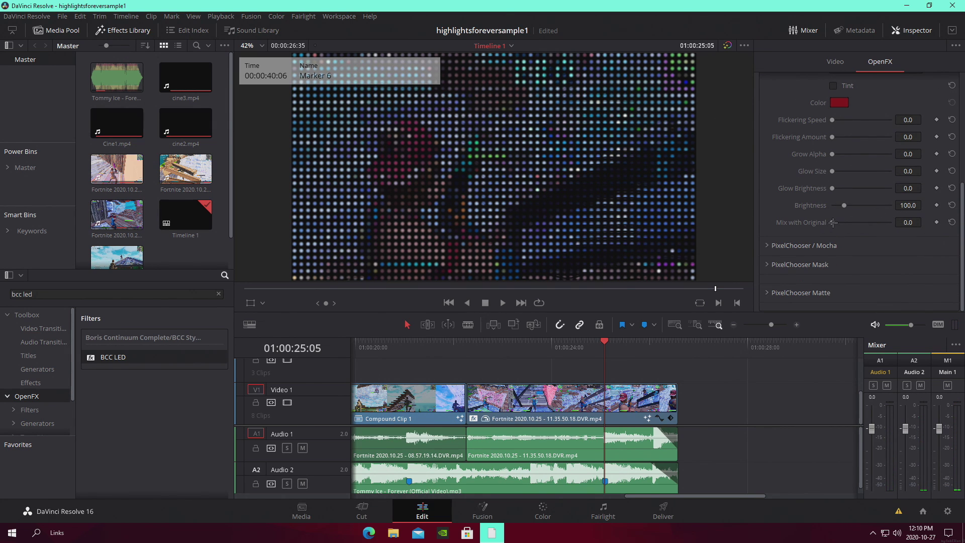
pyautogui.moveTo(834, 223); pyautogui.dragTo(875, 227)
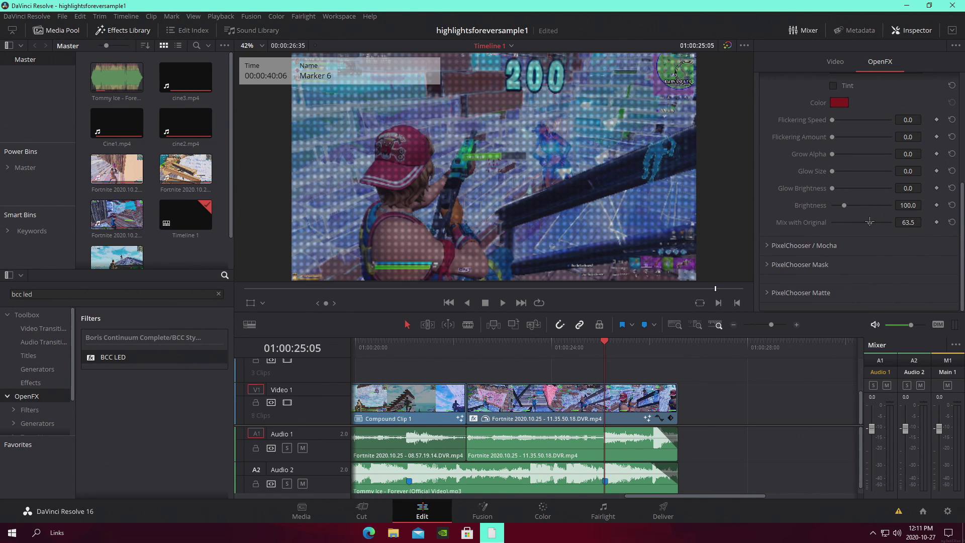
pyautogui.click(911, 222)
pyautogui.click(938, 239)
# Step: Keyframe the BCC LED effect's Mix with Original at 100.0 on 01:00:25:00, just before Marker 6
pyautogui.press('Left')
pyautogui.press('Left')
pyautogui.press('Left')
pyautogui.press('Left')
pyautogui.press('Left')
pyautogui.press('Left')
pyautogui.press('Left')
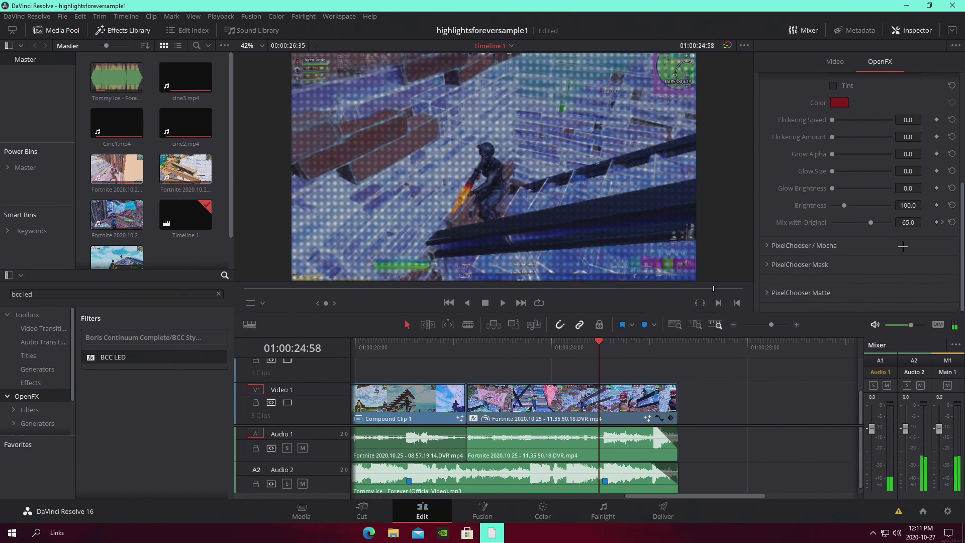
pyautogui.press('Right')
pyautogui.press('Right')
pyautogui.click(936, 221)
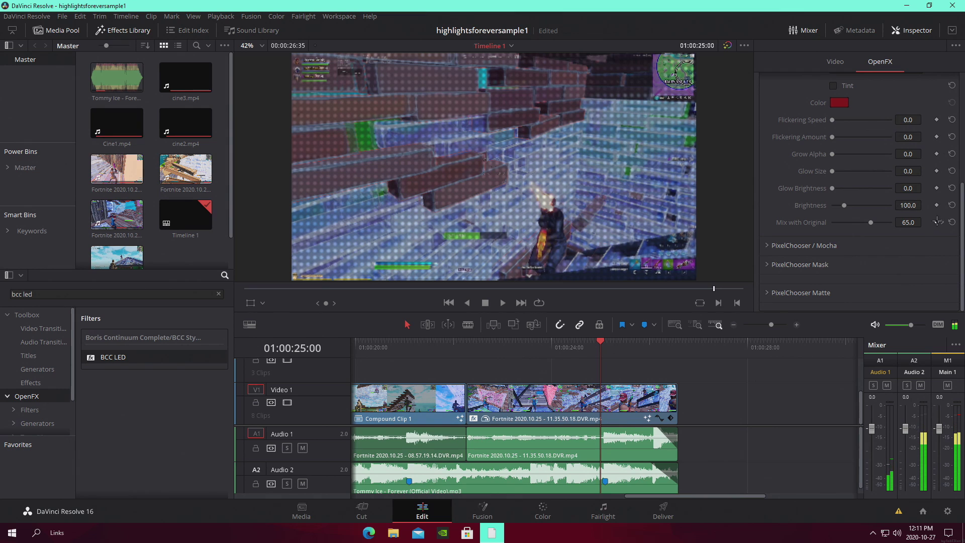
pyautogui.moveTo(869, 222); pyautogui.dragTo(927, 233)
pyautogui.click(943, 222)
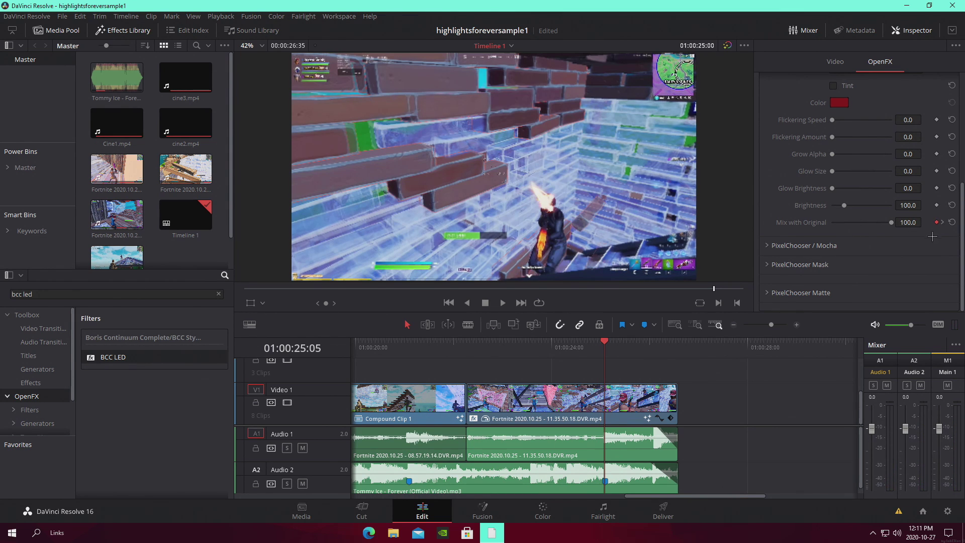
# Step: Keyframe Mix with Original at 100.0 on the clip's last frame, 01:00:26:35, and save the project
pyautogui.moveTo(621, 344); pyautogui.dragTo(679, 346)
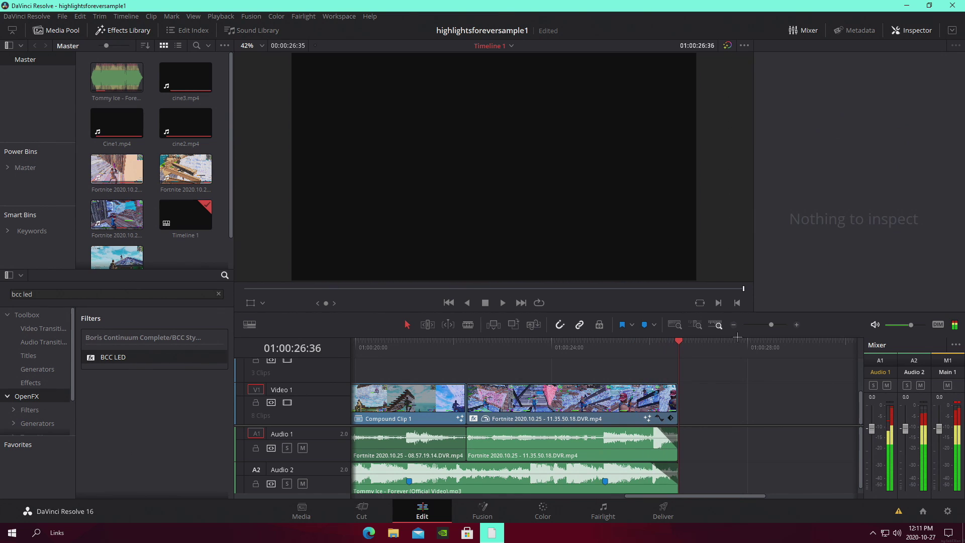
pyautogui.press('Left')
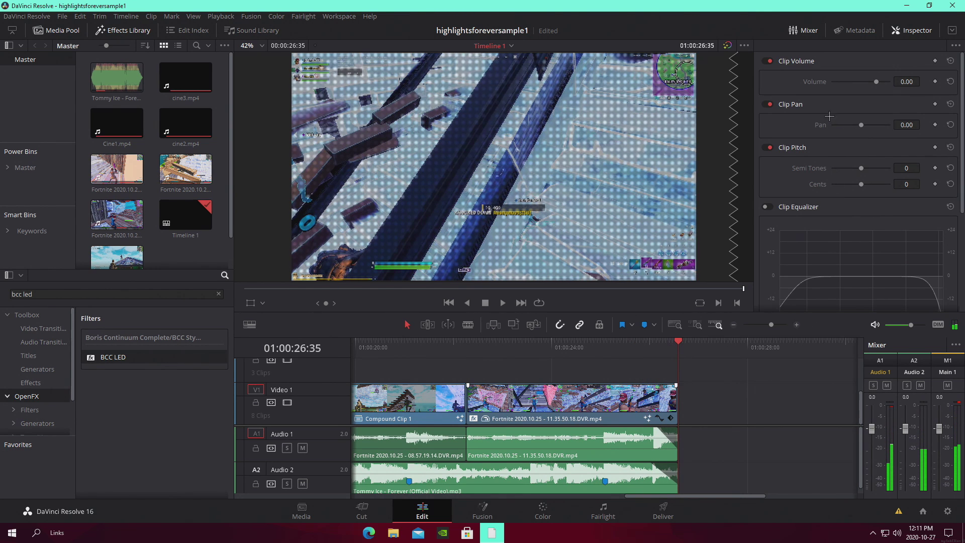
pyautogui.click(880, 63)
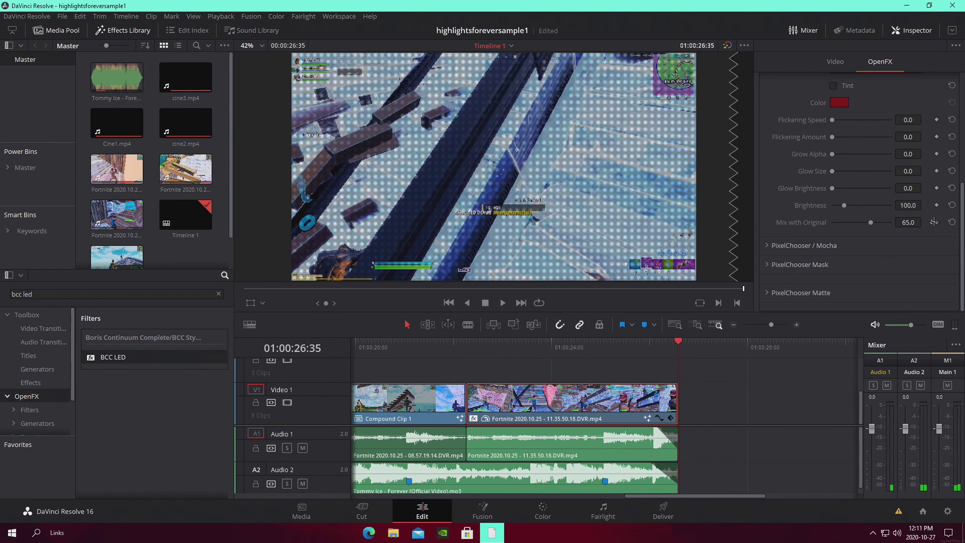
pyautogui.moveTo(871, 222); pyautogui.dragTo(894, 223)
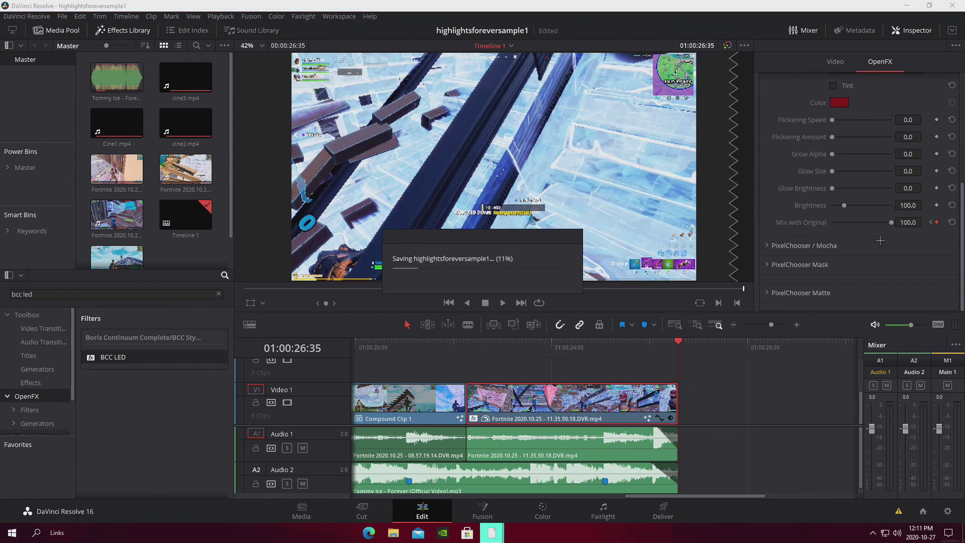
# Step: Enable Tint for the BCC LED effect and choose a bright magenta as its color, previewing it at Marker 6
pyautogui.scroll(2, 857, 233)
pyautogui.moveTo(650, 354); pyautogui.dragTo(605, 353)
pyautogui.click(834, 147)
pyautogui.click(839, 163)
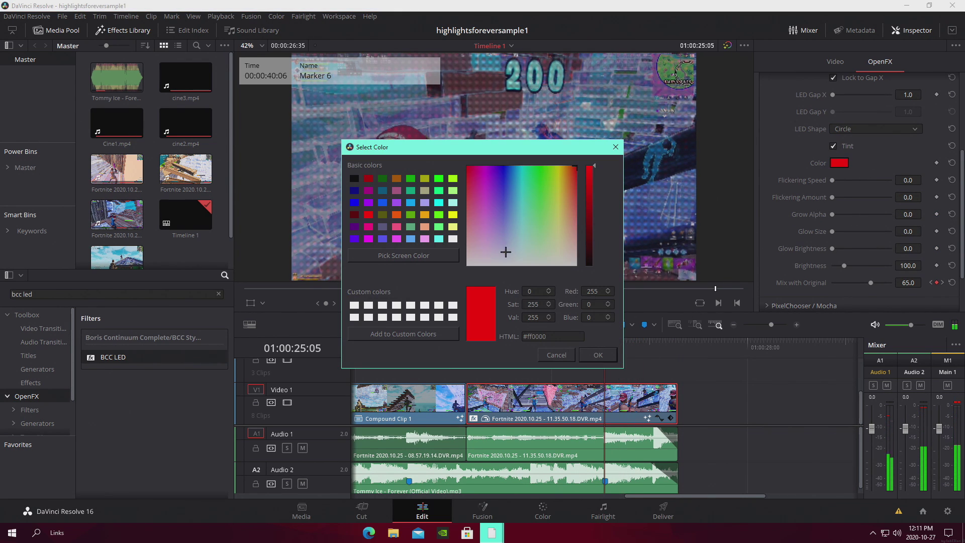
pyautogui.click(468, 264)
pyautogui.moveTo(516, 214); pyautogui.dragTo(524, 166)
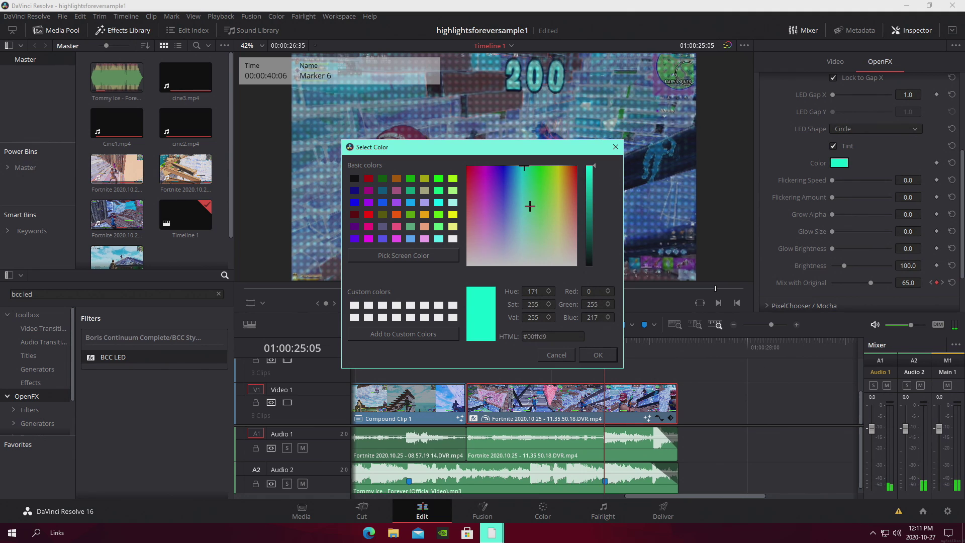
pyautogui.click(590, 215)
pyautogui.moveTo(504, 206)
pyautogui.mouseDown()
pyautogui.moveTo(478, 196)
pyautogui.moveTo(485, 175)
pyautogui.mouseUp()
pyautogui.moveTo(589, 197); pyautogui.dragTo(590, 170)
pyautogui.click(597, 354)
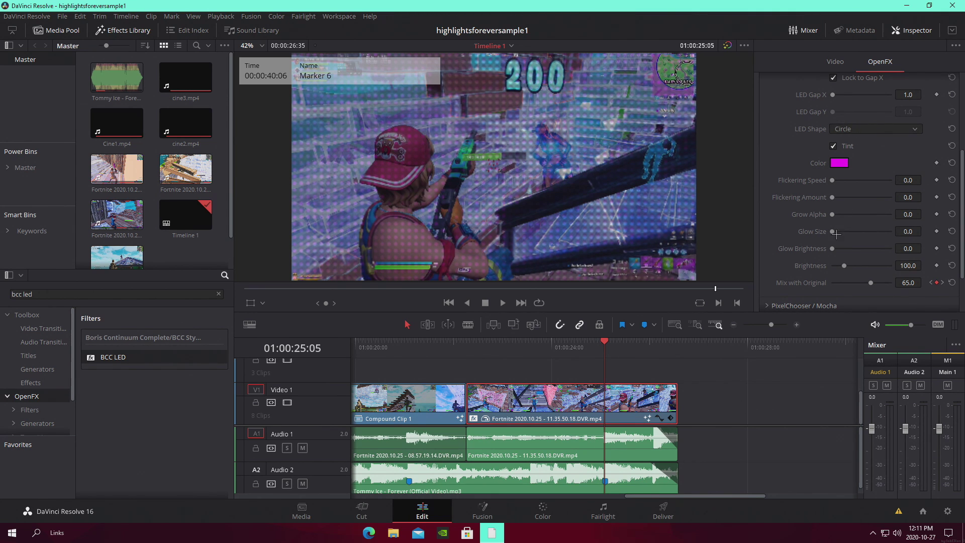
# Step: Raise the BCC LED effect's Brightness to 203.5, play back the end of the clip and save the project
pyautogui.moveTo(842, 265)
pyautogui.mouseDown()
pyautogui.moveTo(877, 269)
pyautogui.moveTo(856, 266)
pyautogui.mouseUp()
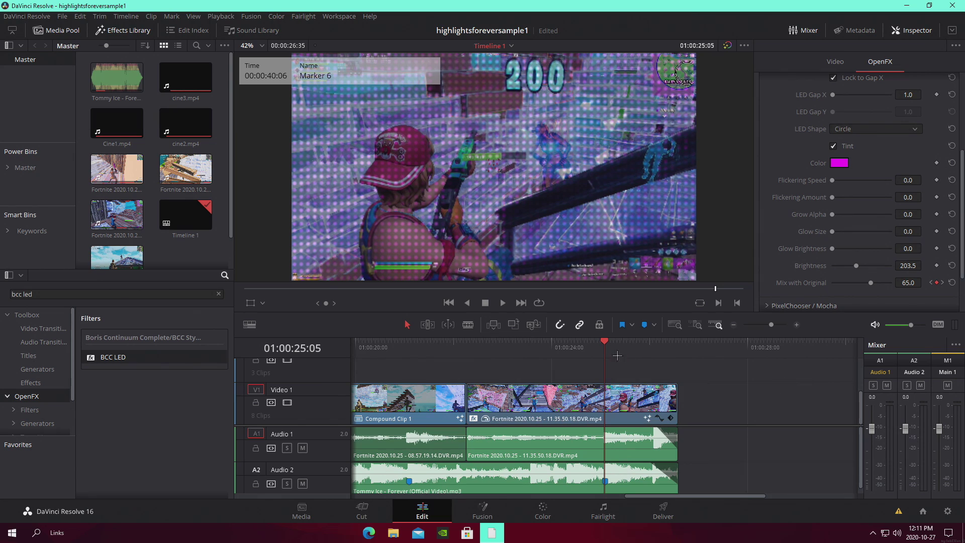
pyautogui.hotkey('ctrl', 's')
pyautogui.moveTo(573, 348); pyautogui.dragTo(554, 347)
pyautogui.press('space')
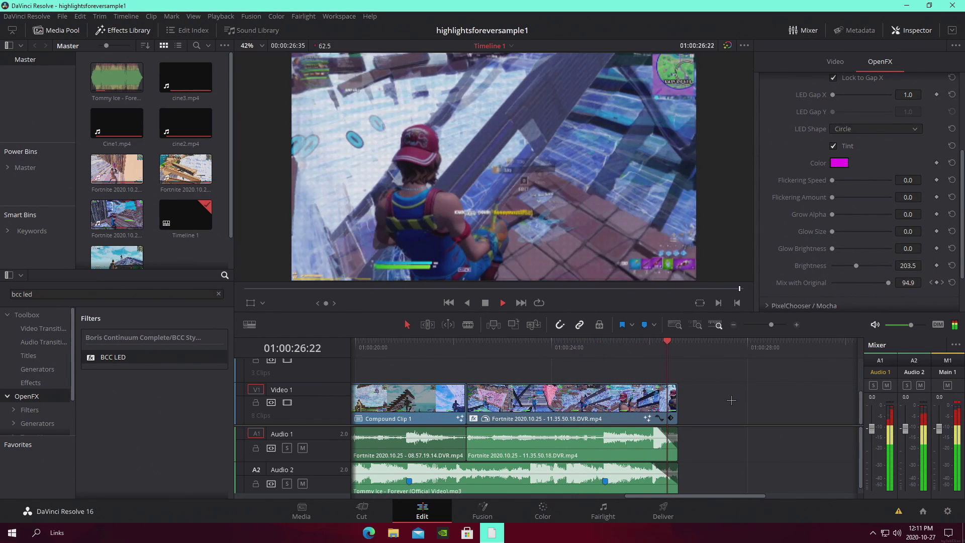
pyautogui.moveTo(625, 341); pyautogui.dragTo(605, 340)
pyautogui.hotkey('ctrl', 's')
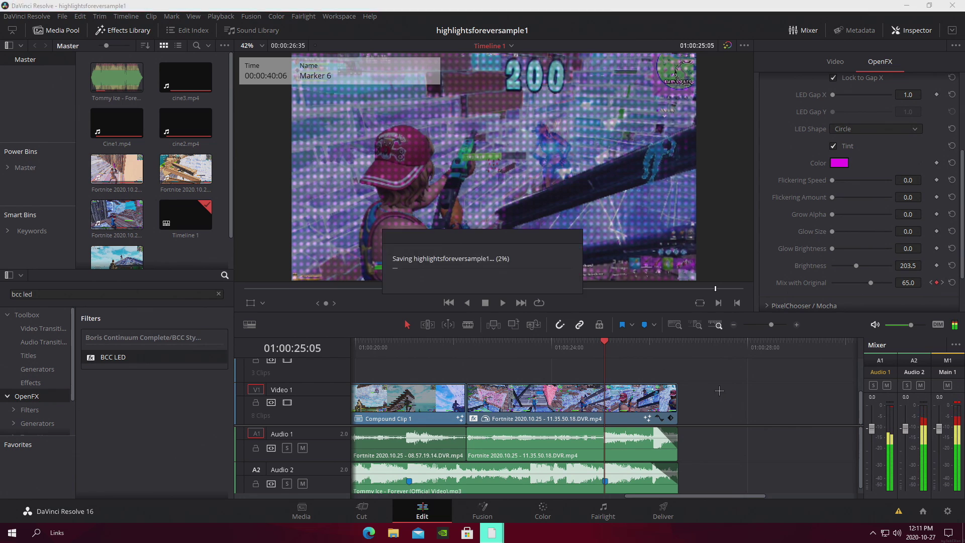
# Step: Try a Grow Alpha of 34.8, a Glow Size of 44.9 and some Glow Brightness on the BCC LED effect
pyautogui.moveTo(831, 248); pyautogui.dragTo(855, 218)
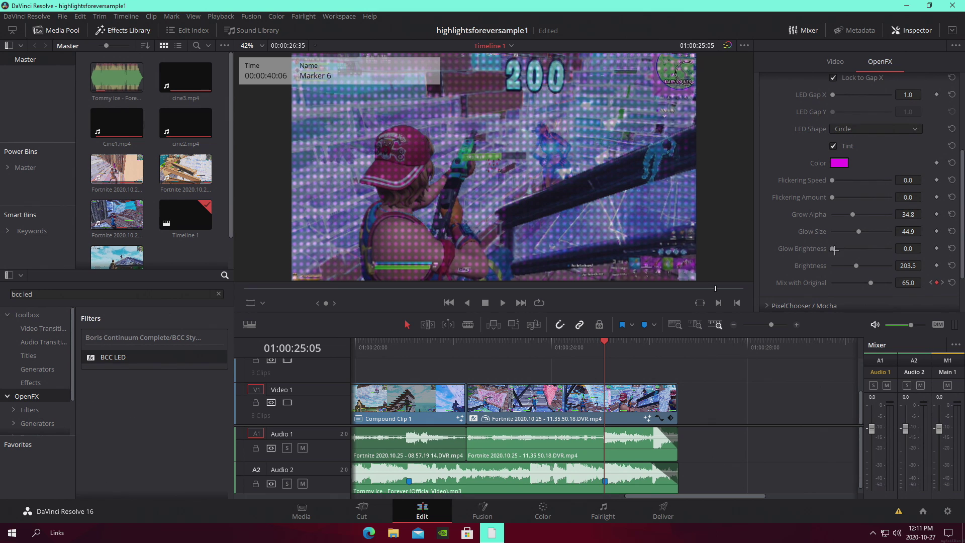
pyautogui.moveTo(834, 250); pyautogui.dragTo(746, 201)
pyautogui.scroll(4, 777, 259)
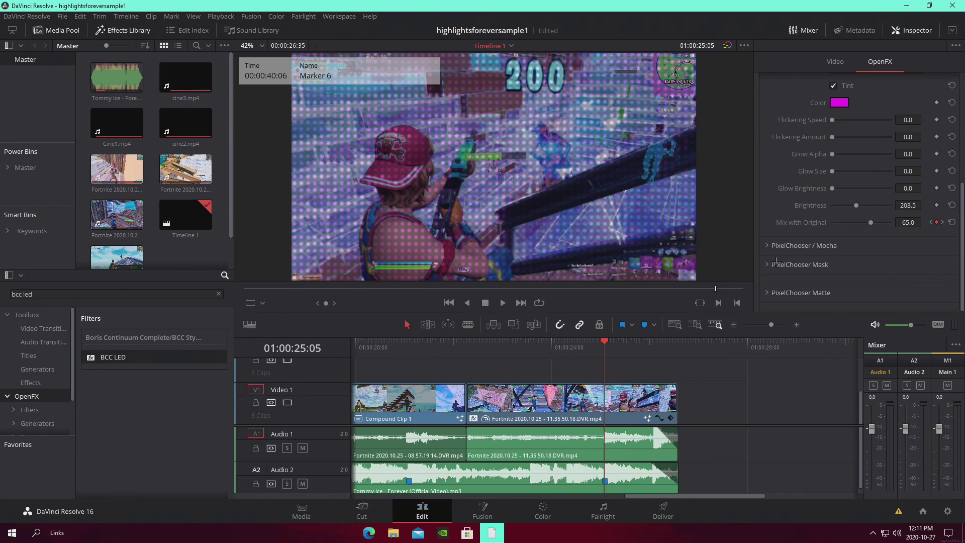
# Step: Set the BCC LED effect's LED Gap X to 0.0, save the project and scrub through the result
pyautogui.hotkey('ctrl', 's')
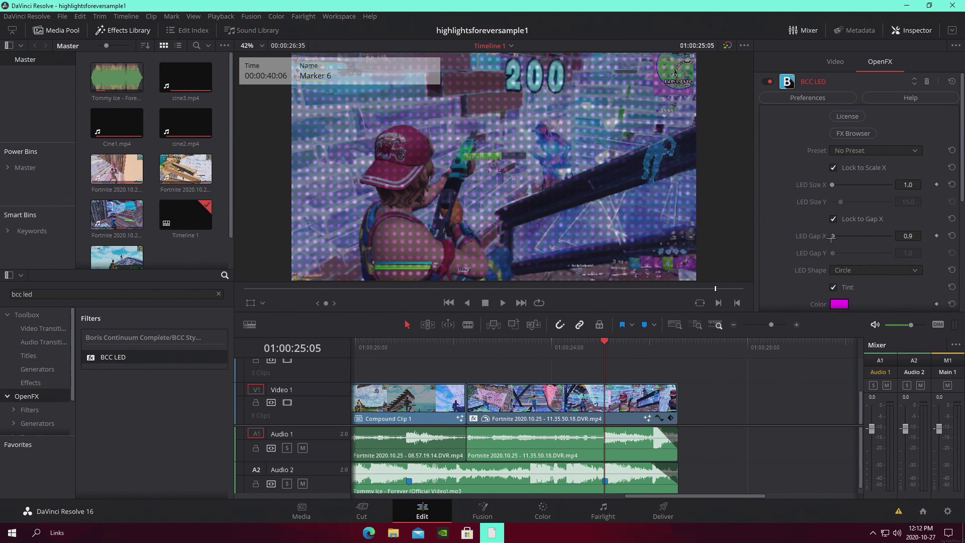
pyautogui.moveTo(832, 236); pyautogui.dragTo(828, 239)
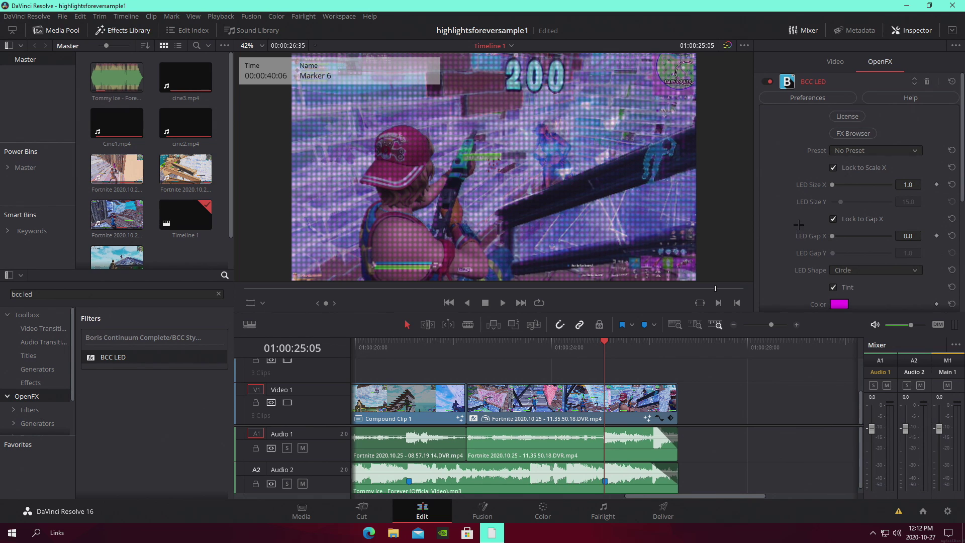
pyautogui.hotkey('ctrl', 's')
pyautogui.moveTo(540, 348)
pyautogui.mouseDown()
pyautogui.moveTo(530, 347)
pyautogui.moveTo(605, 347)
pyautogui.mouseUp()
# Step: Place an adjustment clip above the cut between Compound Clip 1 and the last gameplay clip, shortened to end soon after the cut
pyautogui.click(472, 347)
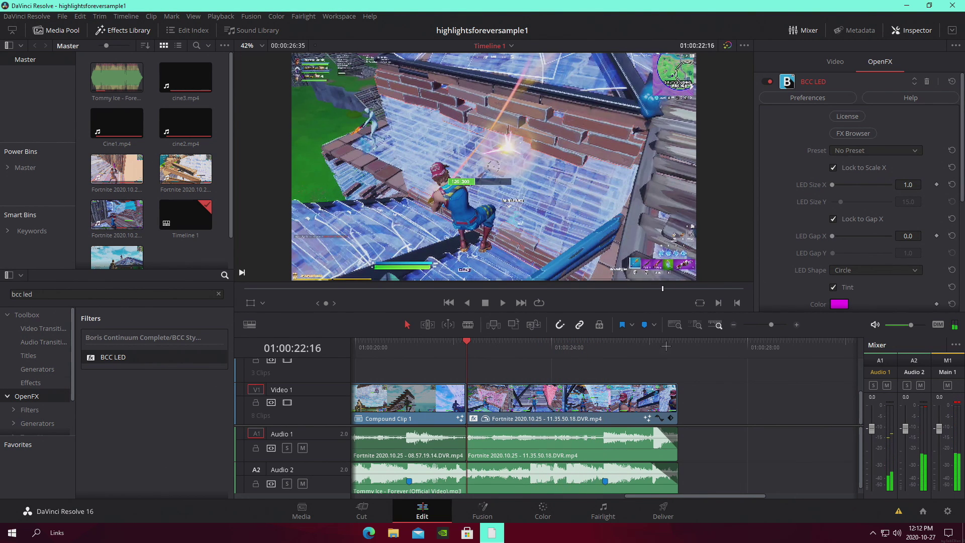
pyautogui.click(30, 383)
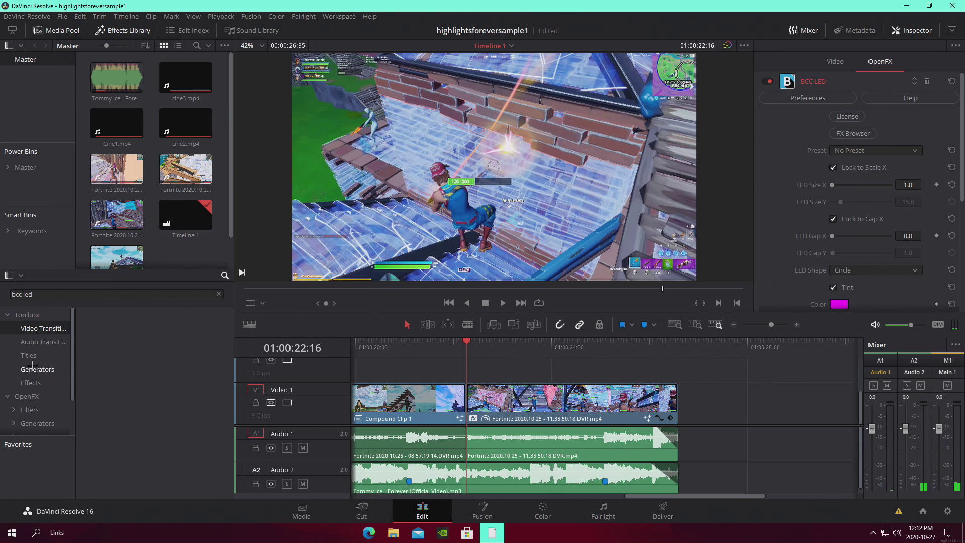
pyautogui.click(219, 293)
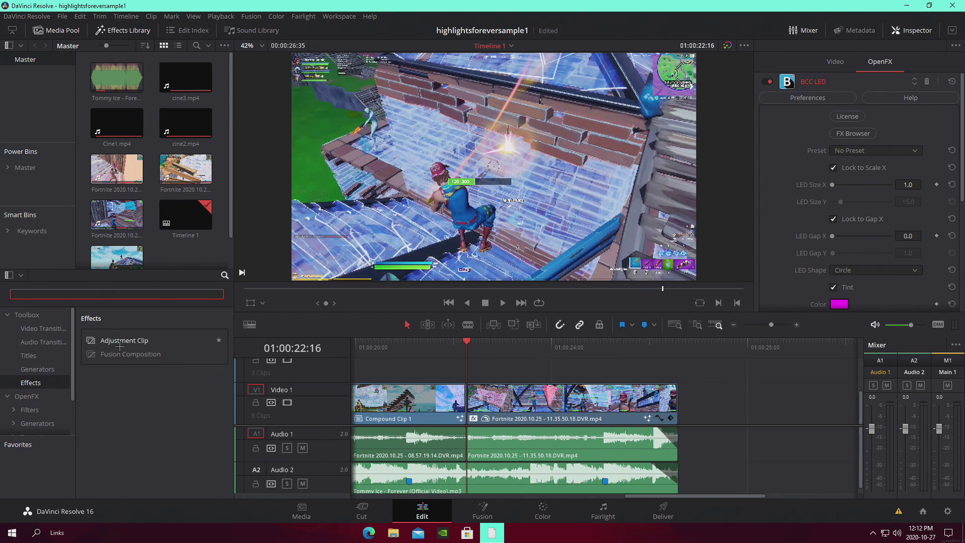
pyautogui.moveTo(134, 343); pyautogui.dragTo(416, 371)
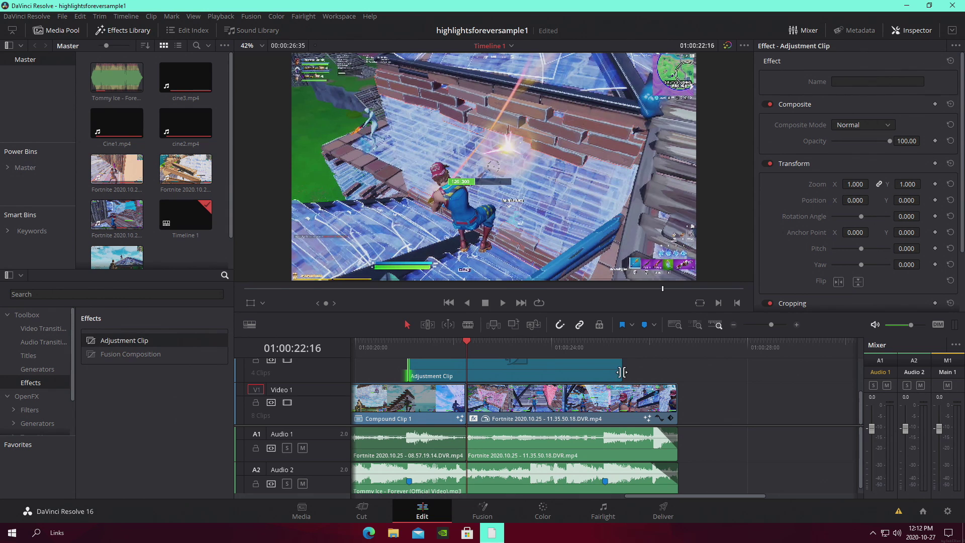
pyautogui.moveTo(622, 371); pyautogui.dragTo(524, 371)
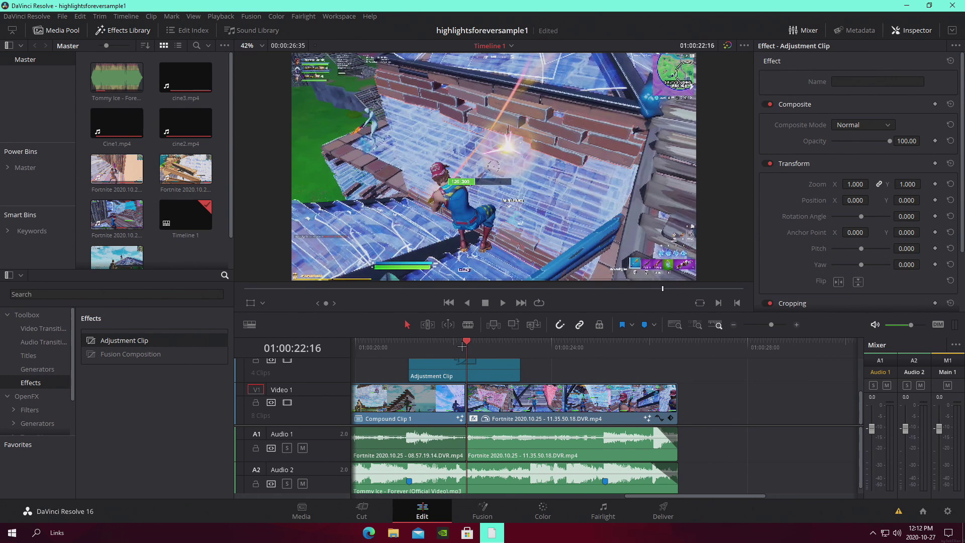
# Step: Park the playhead on the last gameplay clip's first frame, 01:00:22:16, and save the project
pyautogui.press('Left')
pyautogui.press('Right')
pyautogui.press('Left')
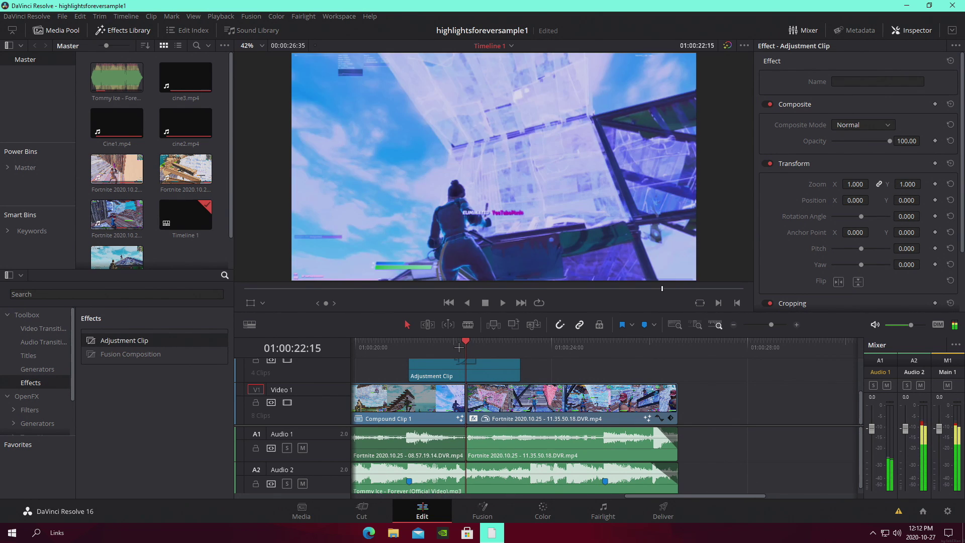
pyautogui.press('Right')
pyautogui.hotkey('ctrl', 's')
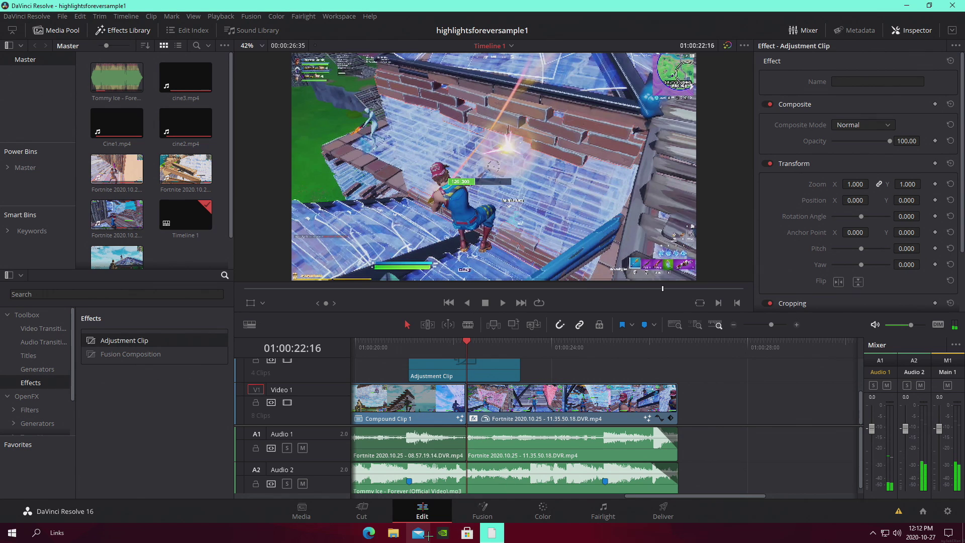
# Step: Switch to File Explorer, look through the Montage Music settings files and locate advance transition.setting in the Documents Transitions folder
pyautogui.click(401, 535)
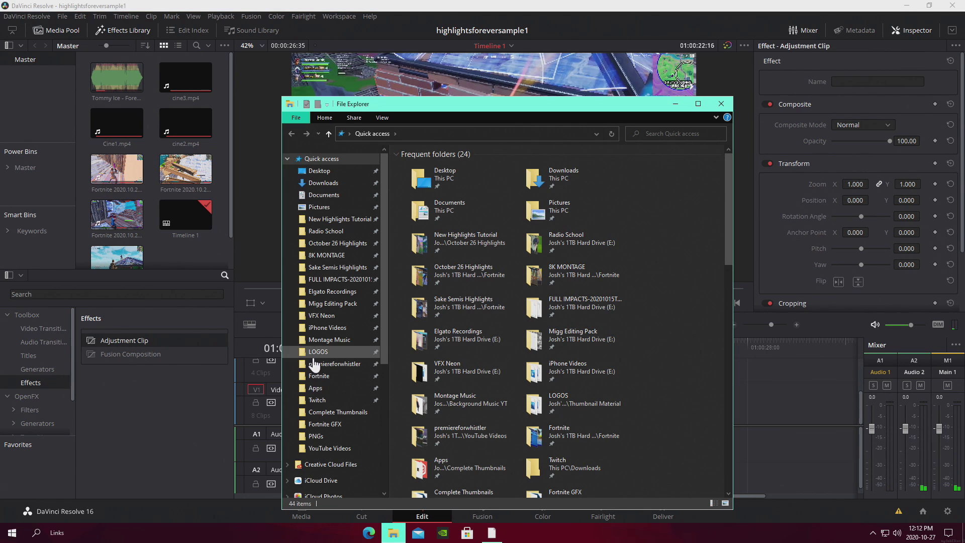
pyautogui.click(328, 339)
pyautogui.doubleClick(418, 162)
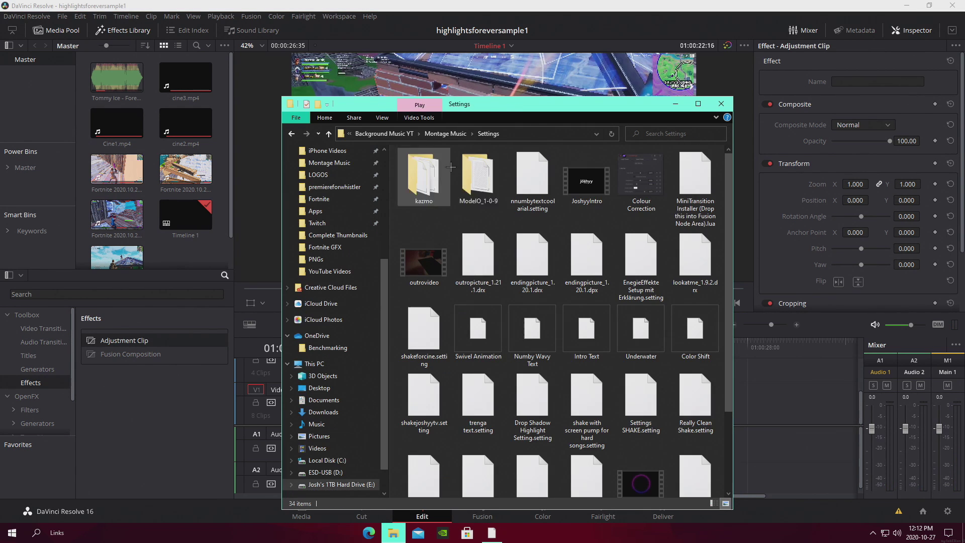
pyautogui.scroll(-3, 542, 206)
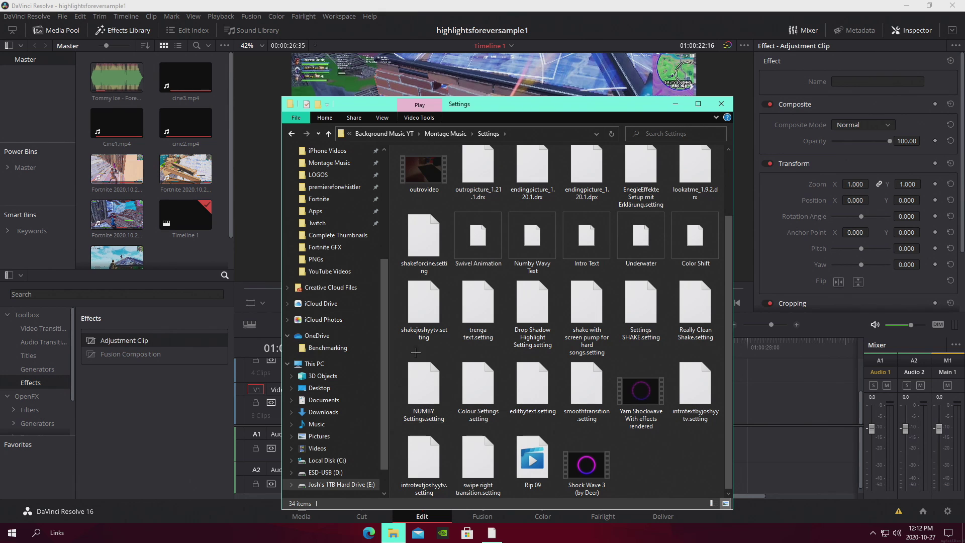
pyautogui.scroll(1, 343, 236)
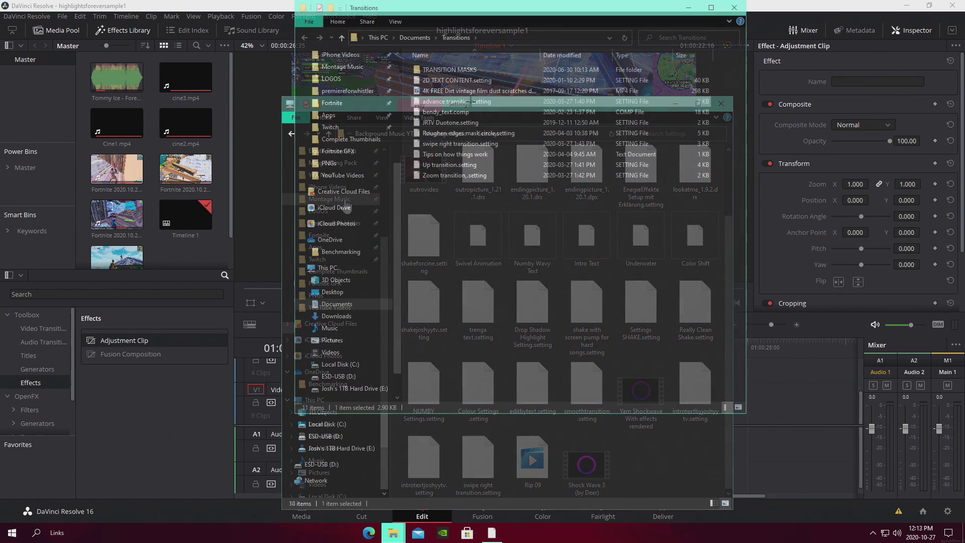
pyautogui.moveTo(460, 101); pyautogui.dragTo(493, 106)
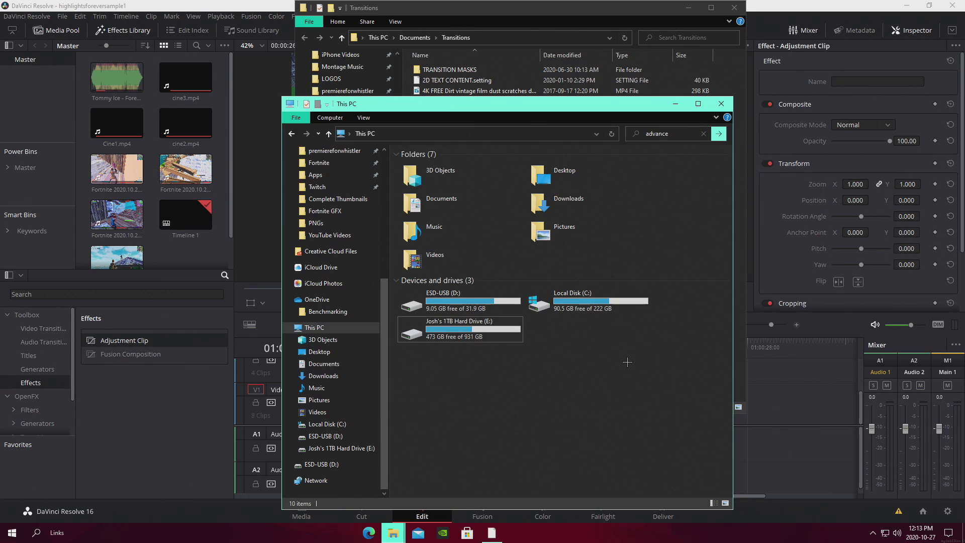
pyautogui.click(722, 104)
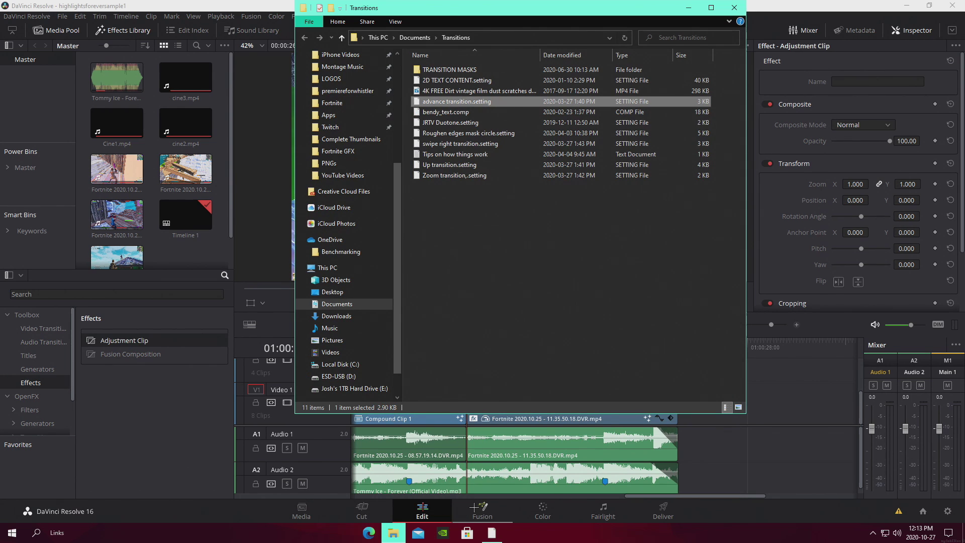
# Step: Insert advance transition.setting between MediaIn1 and MediaOut1 in the adjustment clip's Fusion composition and select its Transform node
pyautogui.click(474, 508)
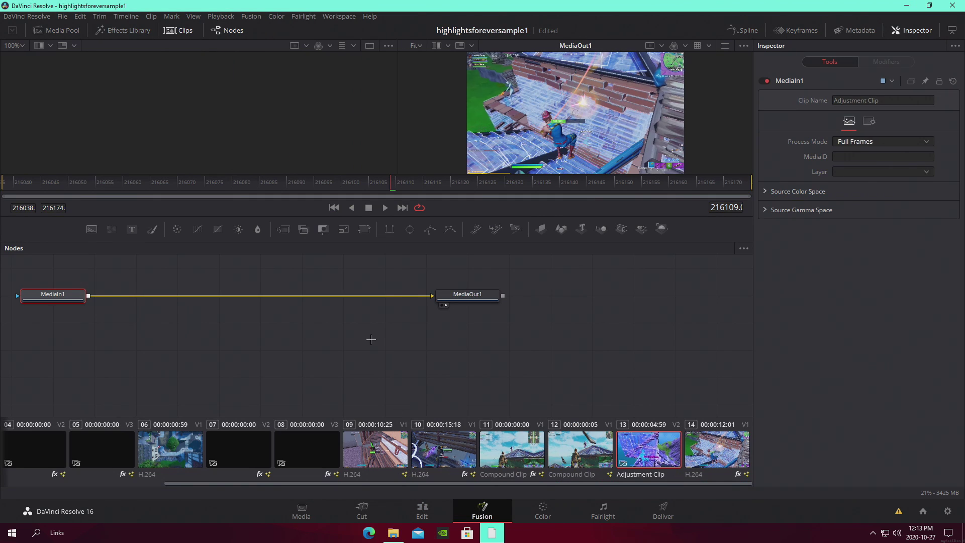
pyautogui.click(393, 532)
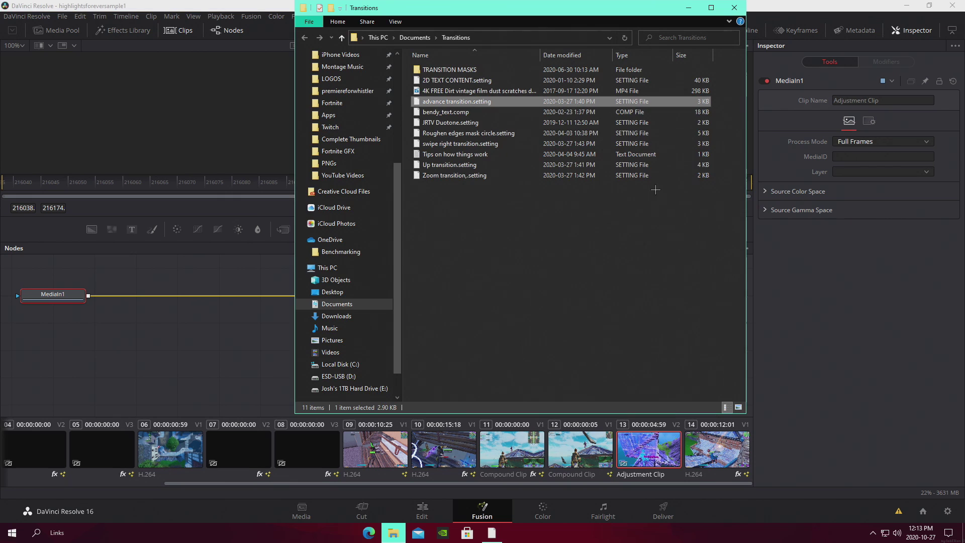
pyautogui.moveTo(455, 101); pyautogui.dragTo(270, 295)
pyautogui.click(268, 296)
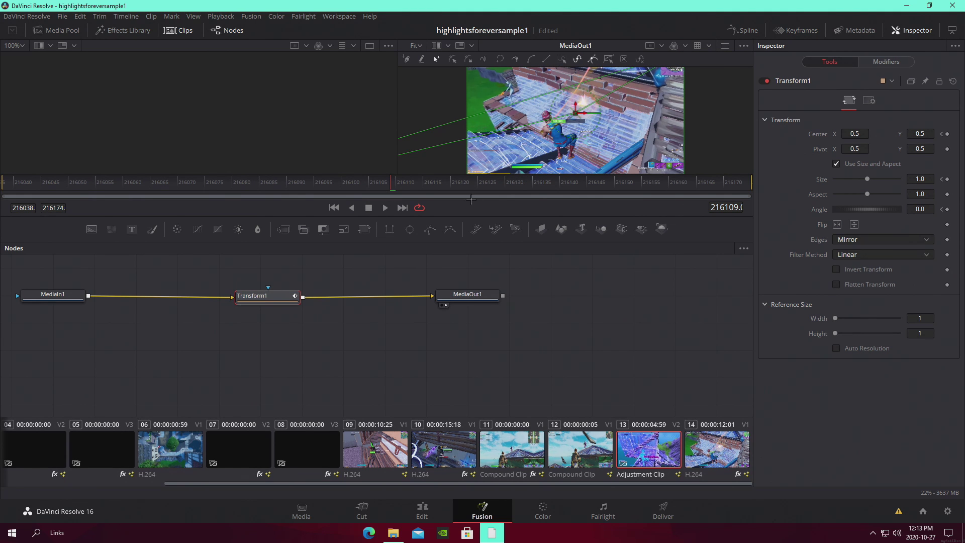
# Step: Play the Fusion composition across the cut to check the transition, and park the playhead at frame 216109
pyautogui.click(434, 185)
pyautogui.moveTo(433, 185); pyautogui.dragTo(383, 191)
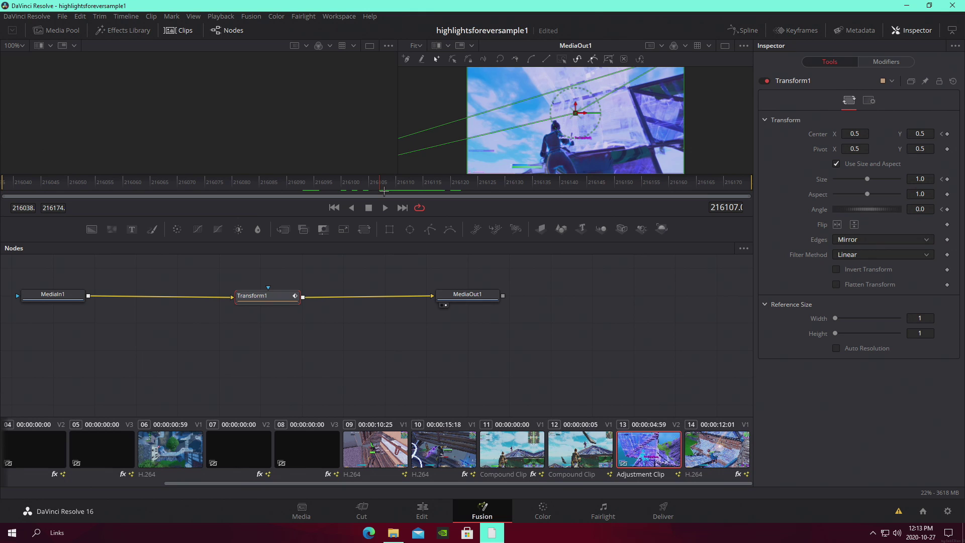
pyautogui.press('space')
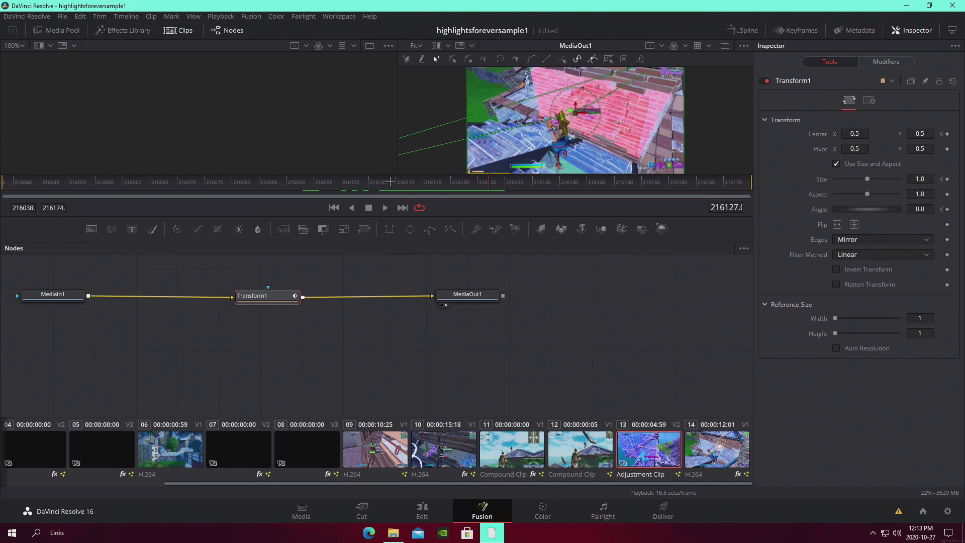
pyautogui.click(389, 182)
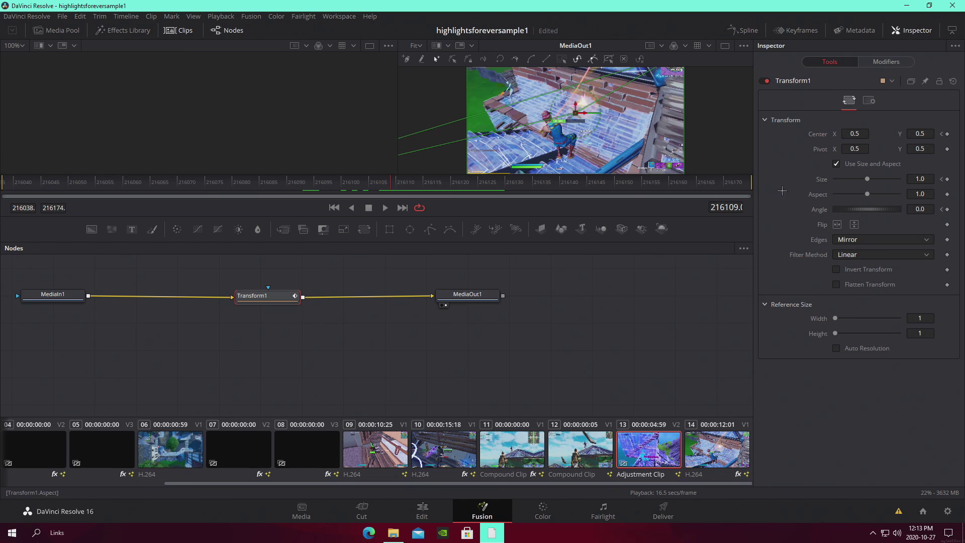
# Step: Show the composition's keyframes in a widened editor, expand Transform1's tracks and locate its Size, Angle and Center keyframes near frame 90000
pyautogui.click(784, 30)
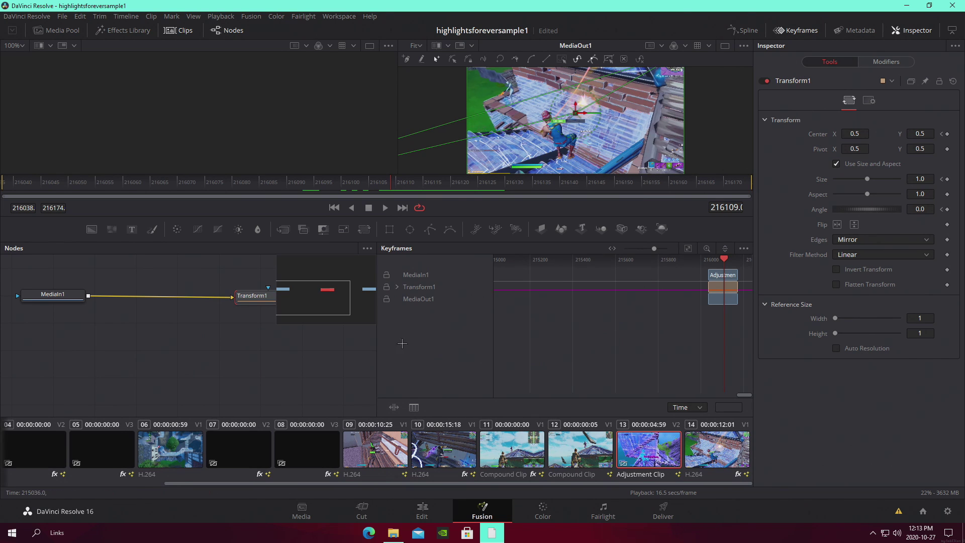
pyautogui.moveTo(377, 329); pyautogui.dragTo(107, 336)
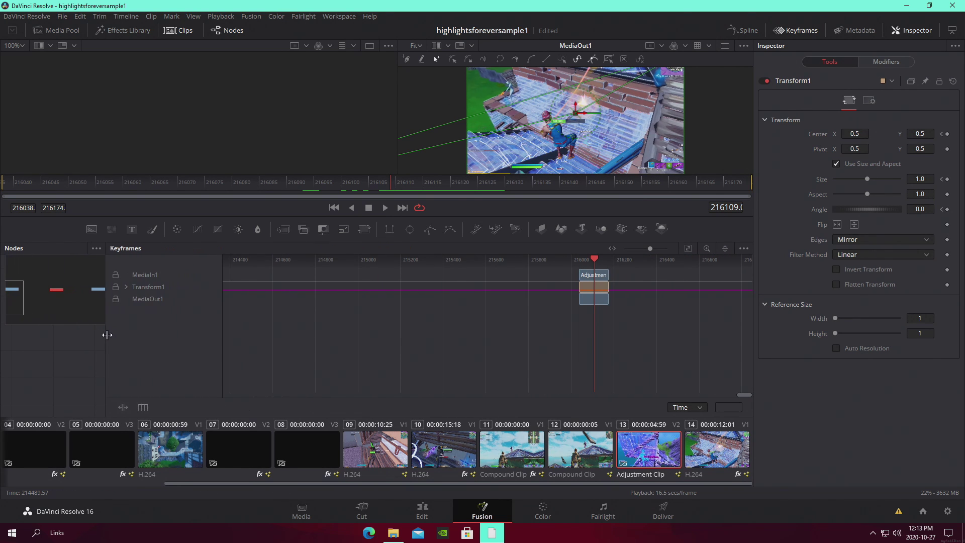
pyautogui.click(125, 286)
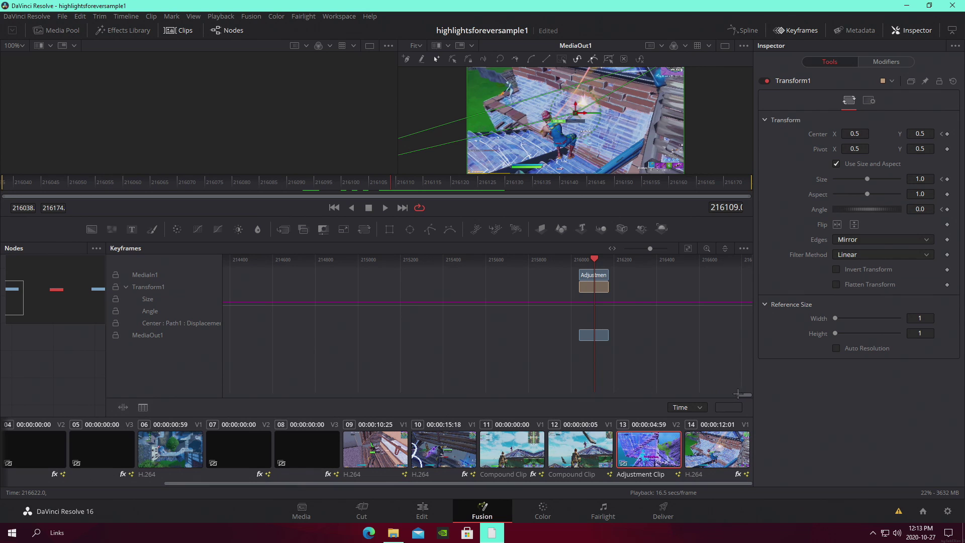
pyautogui.moveTo(737, 394); pyautogui.dragTo(440, 401)
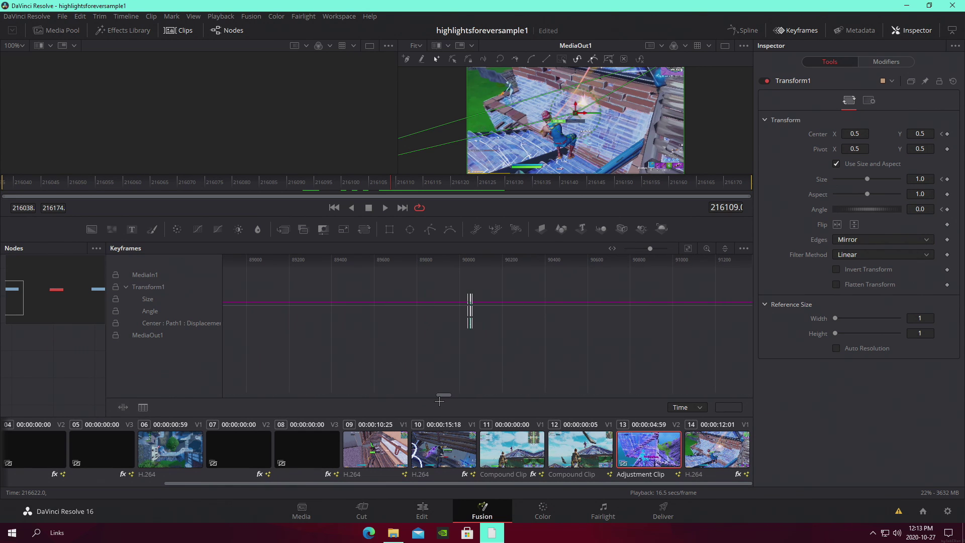
# Step: Select all of Transform1's Size, Angle and Center keyframes and move them along the time ruler to just after the adjustment clip's range
pyautogui.click(483, 336)
pyautogui.moveTo(485, 323); pyautogui.dragTo(962, 326)
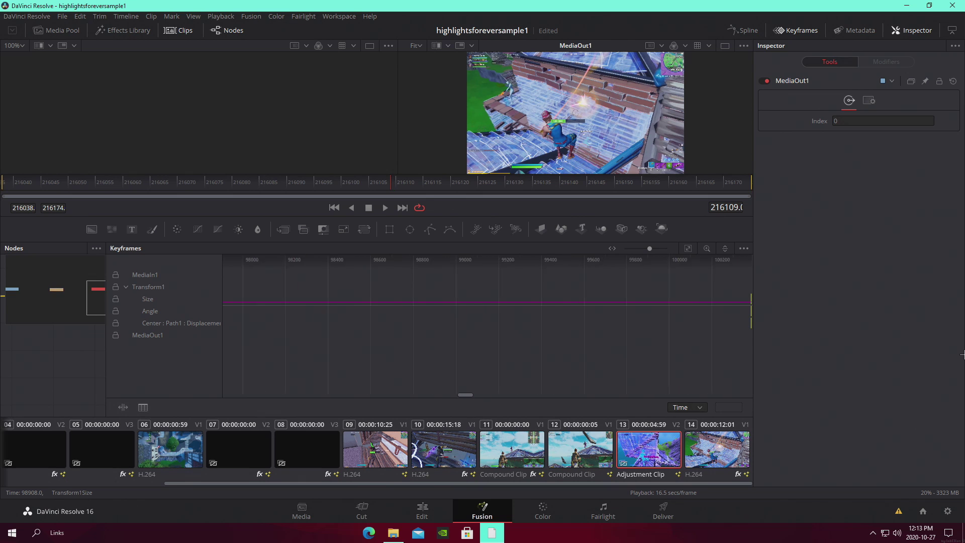
pyautogui.moveTo(962, 353); pyautogui.dragTo(961, 343)
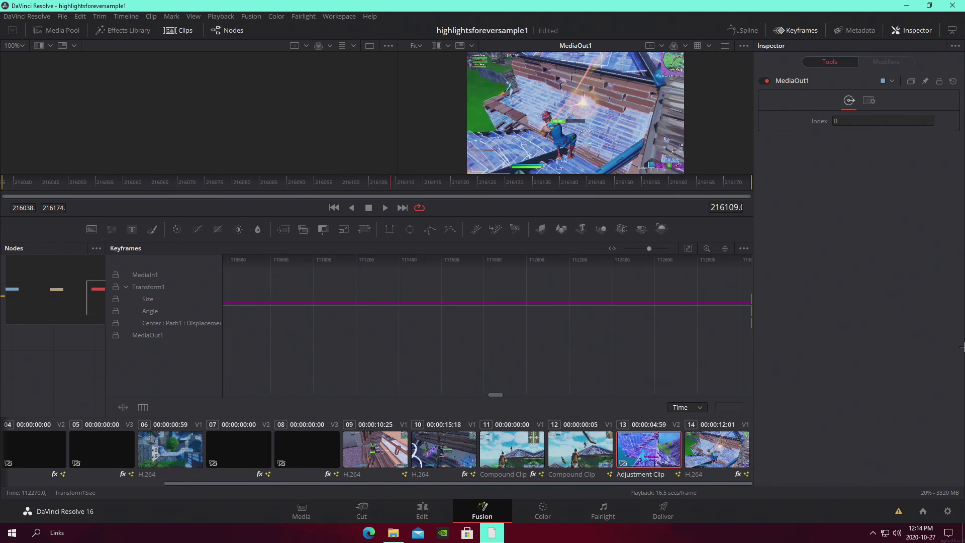
pyautogui.moveTo(962, 353); pyautogui.dragTo(962, 354)
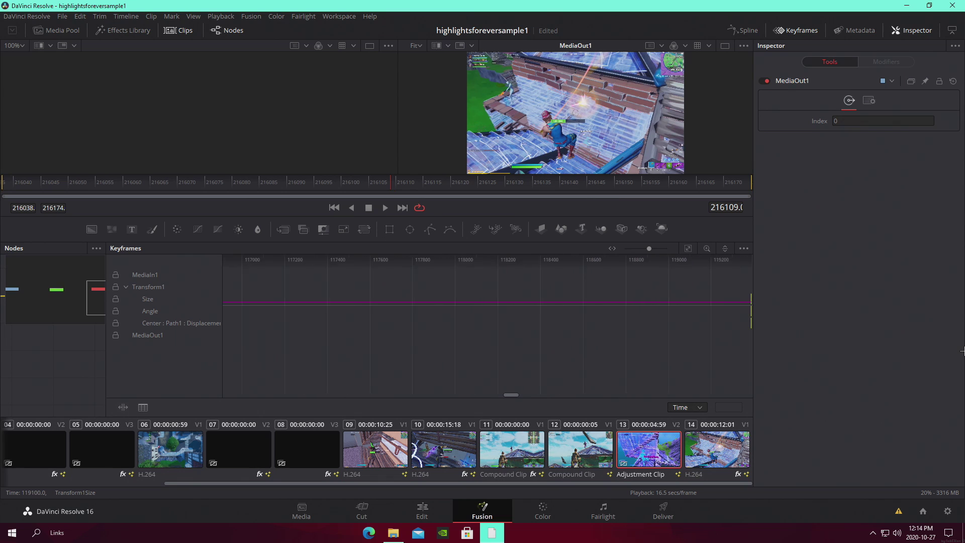
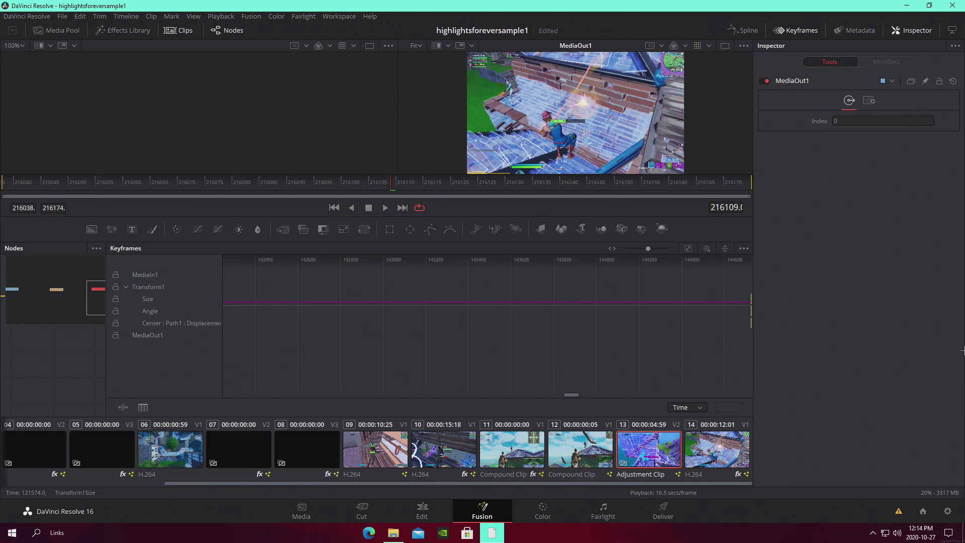
pyautogui.moveTo(963, 351); pyautogui.dragTo(962, 340)
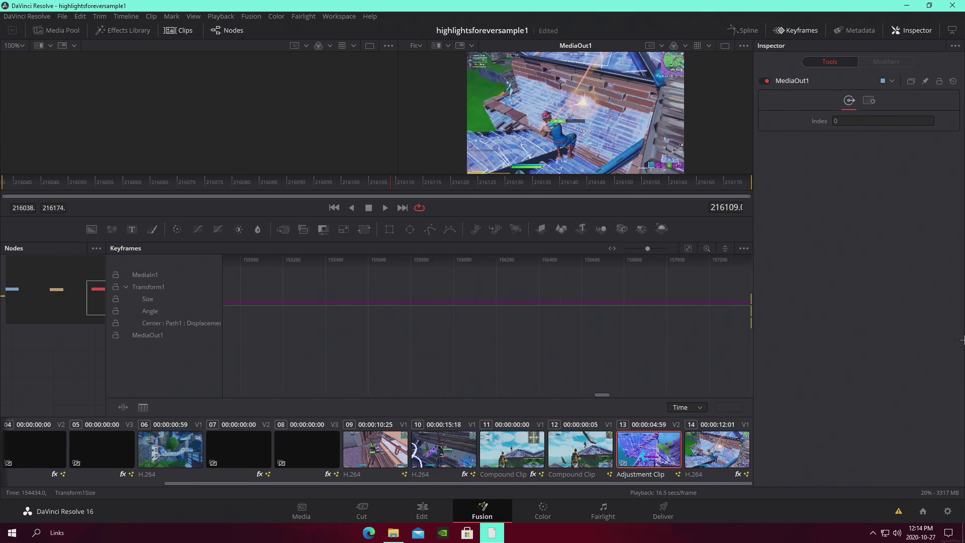
pyautogui.moveTo(961, 340); pyautogui.dragTo(655, 352)
pyautogui.scroll(-5, 641, 368)
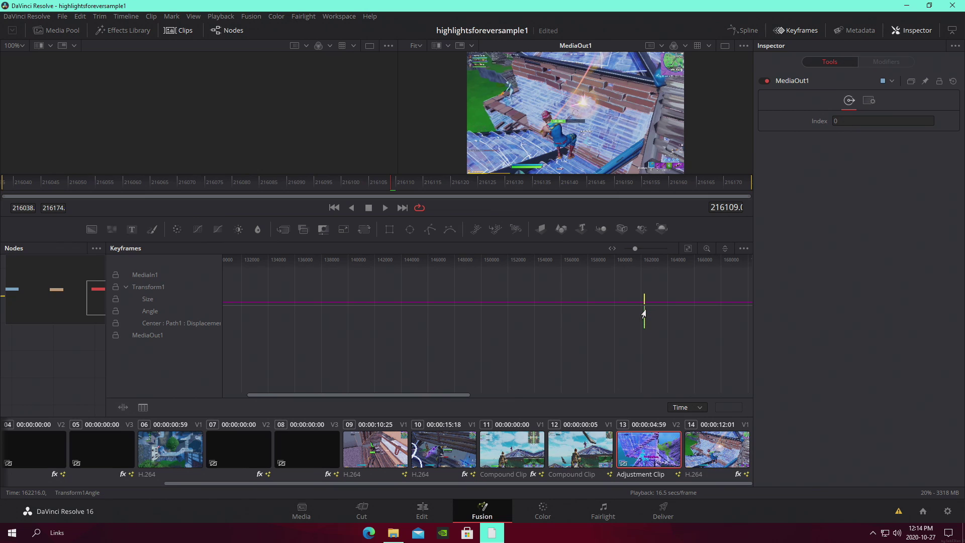
pyautogui.moveTo(644, 314); pyautogui.dragTo(683, 324)
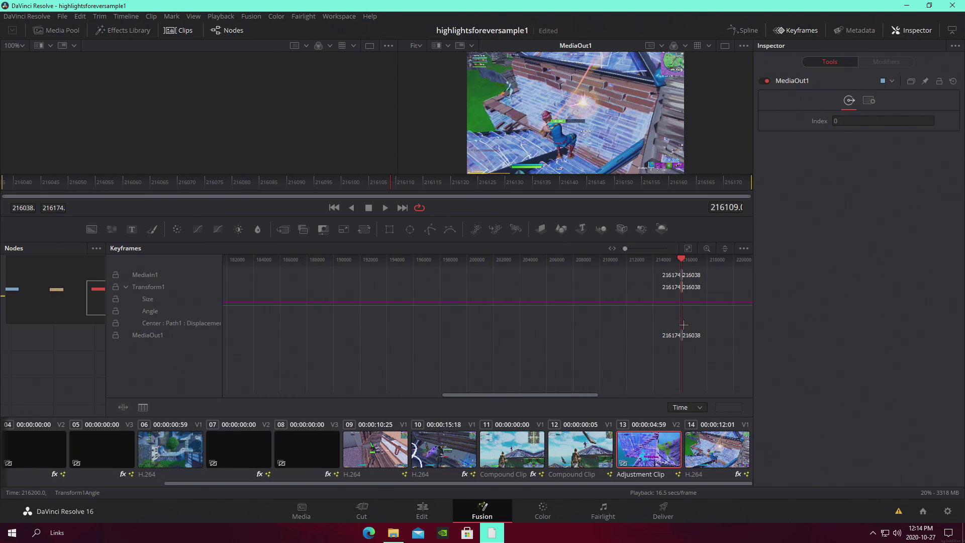
pyautogui.scroll(12, 698, 362)
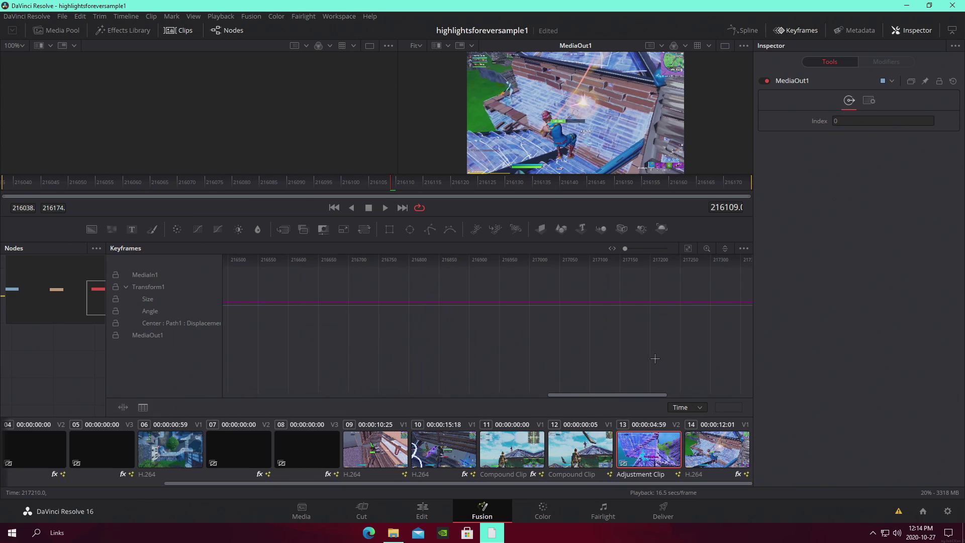
# Step: Move the whole group of Transform1 keyframes back into the adjustment clip, with its middle keyframes at the playhead on frame 216109
pyautogui.scroll(-1, 559, 351)
pyautogui.scroll(-1, 558, 352)
pyautogui.moveTo(537, 395); pyautogui.dragTo(483, 396)
pyautogui.scroll(3, 514, 325)
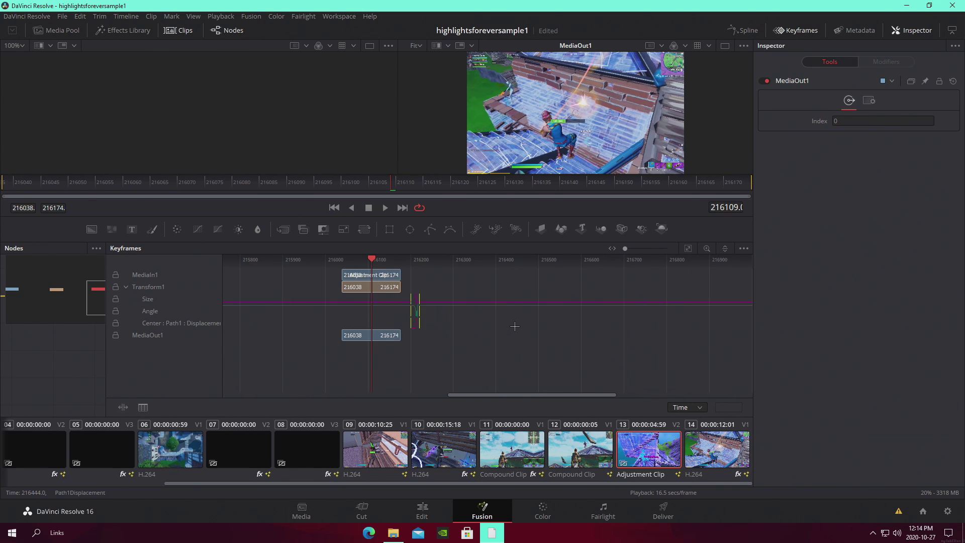
pyautogui.scroll(4, 562, 330)
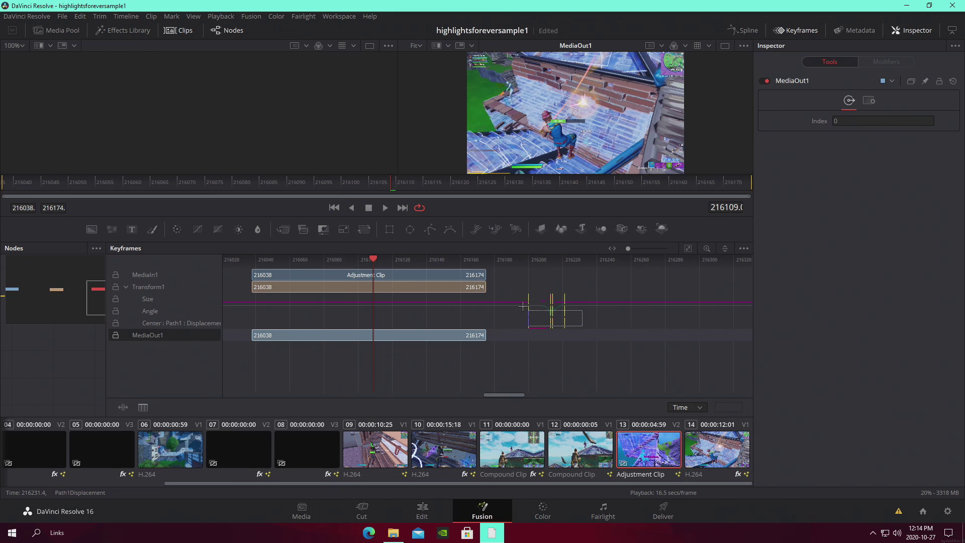
pyautogui.moveTo(549, 308); pyautogui.dragTo(374, 323)
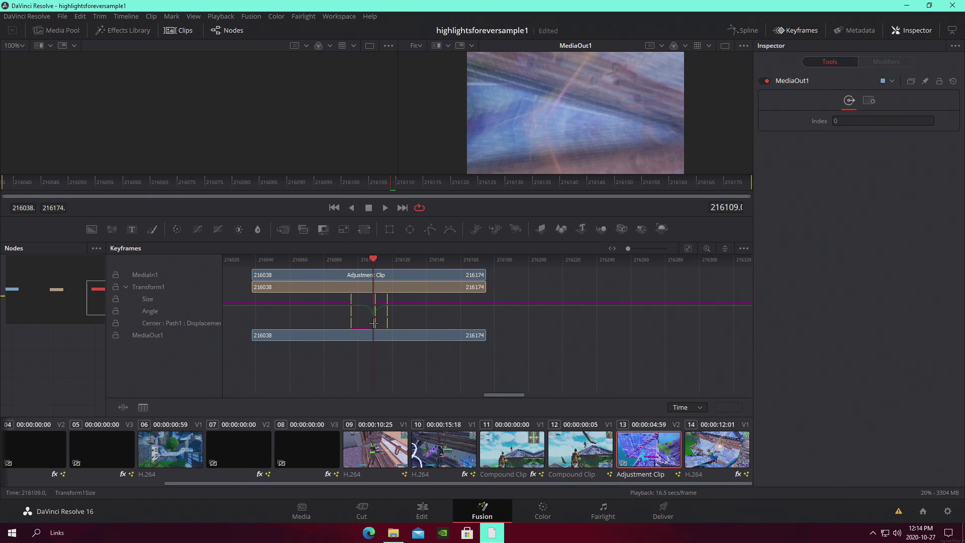
# Step: Fine-tune the Transform1 keyframe group so its first keyframe sits at frame 216095 and its middle pair meets at the cut, frame 216109
pyautogui.moveTo(628, 249); pyautogui.dragTo(631, 250)
pyautogui.click(493, 394)
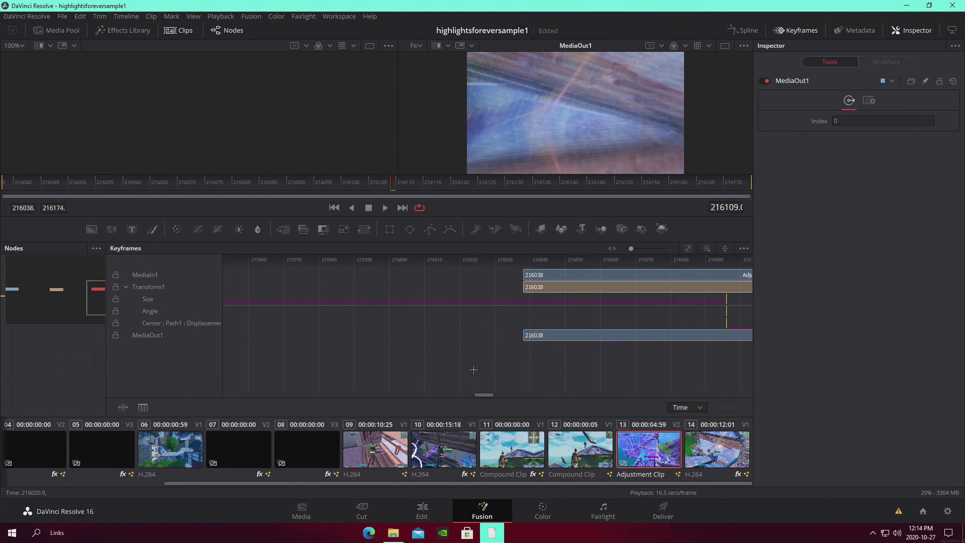
pyautogui.moveTo(491, 395); pyautogui.dragTo(498, 395)
pyautogui.scroll(1, 510, 371)
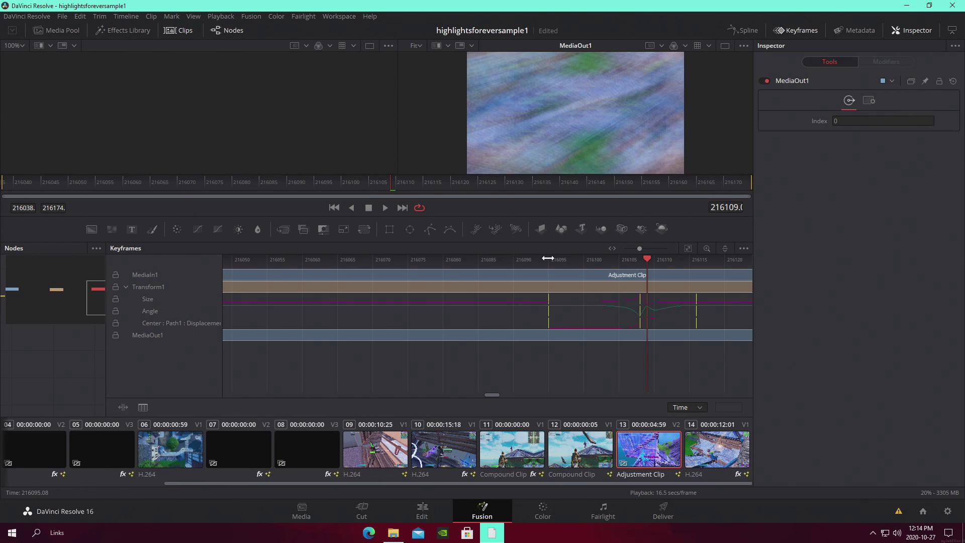
pyautogui.moveTo(548, 260); pyautogui.dragTo(541, 260)
# Step: Set the playhead to frame 216080 and play the transition on the Edit page, replaying it from just before the cut
pyautogui.moveTo(646, 259); pyautogui.dragTo(444, 269)
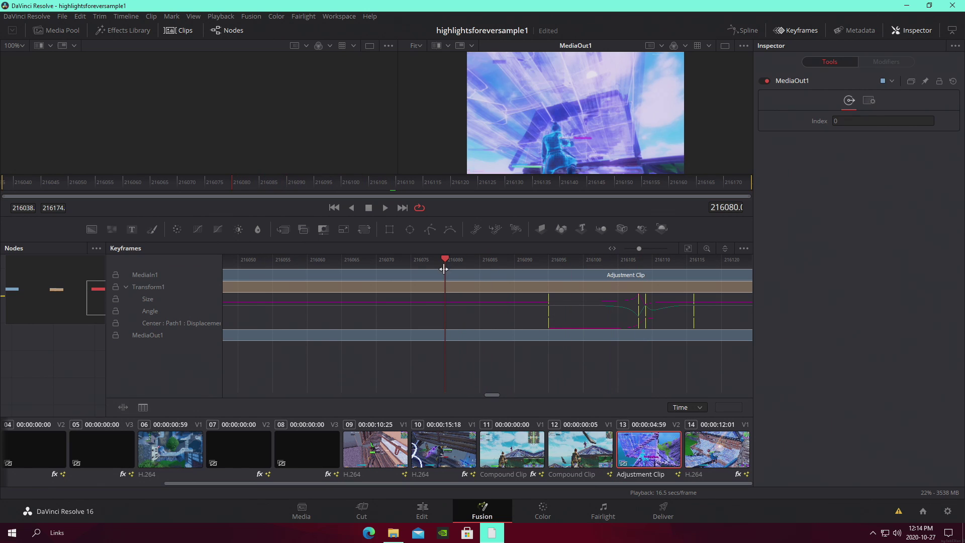
pyautogui.click(445, 511)
pyautogui.press('space')
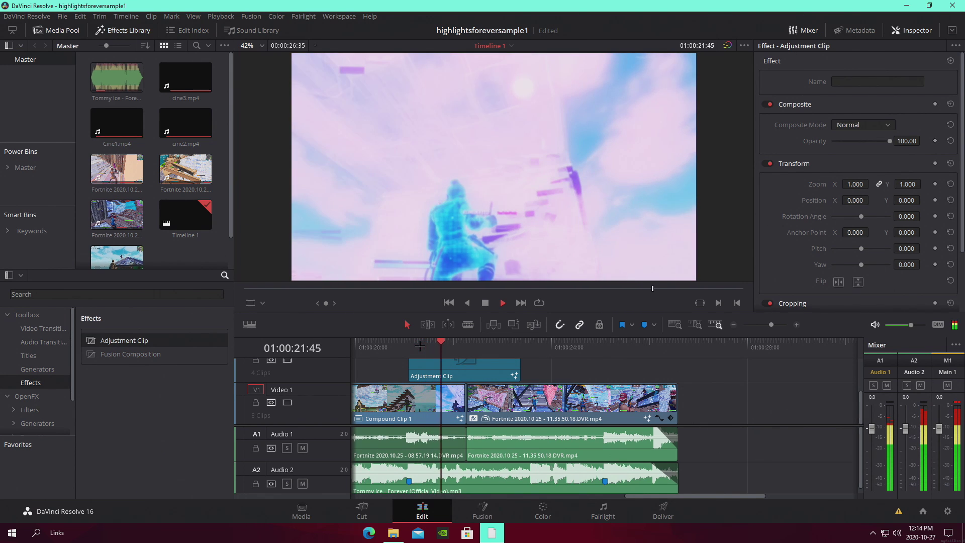
pyautogui.press('space')
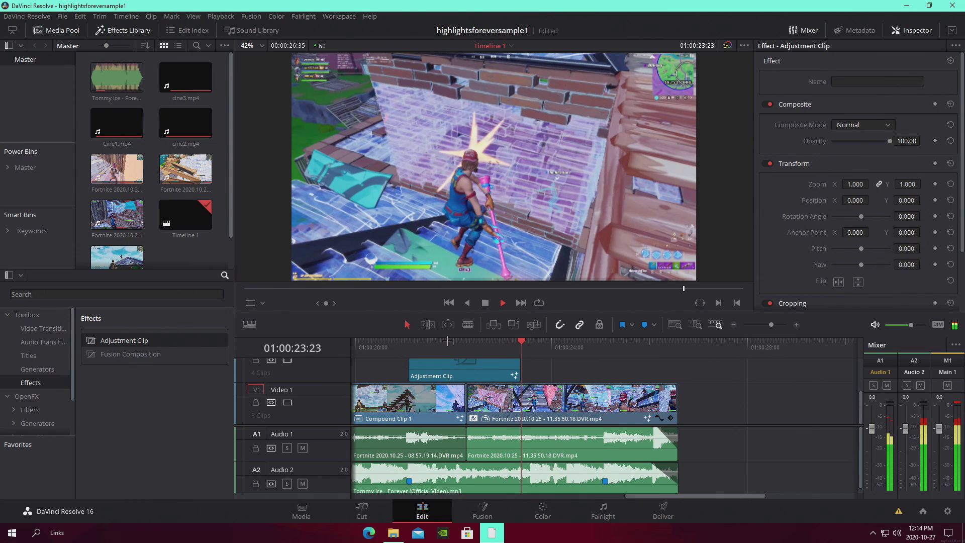
pyautogui.click(448, 340)
pyautogui.moveTo(448, 340)
pyautogui.mouseDown()
pyautogui.moveTo(469, 340)
pyautogui.moveTo(446, 341)
pyautogui.mouseUp()
pyautogui.press('space')
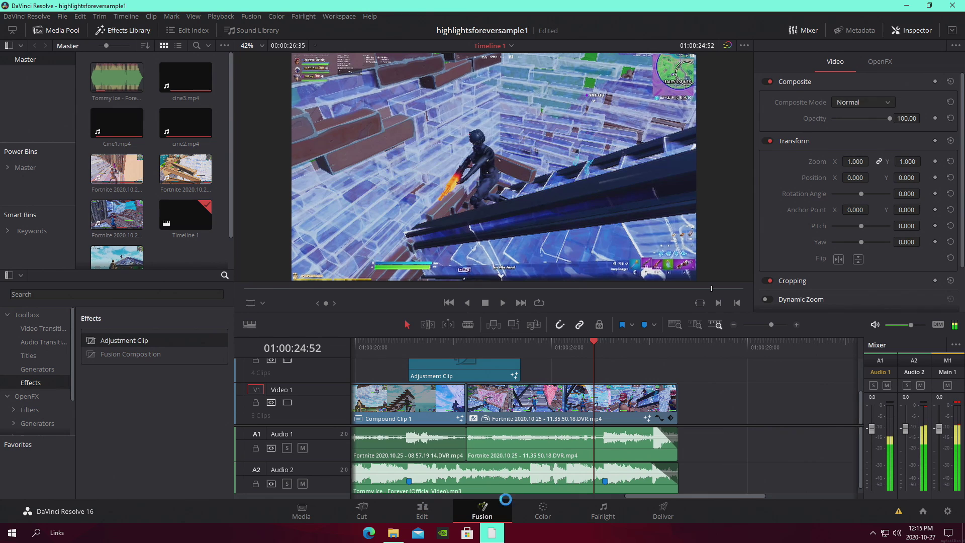
# Step: Reopen the adjustment clip's composition on the Fusion page with the keyframe editor hidden, and play through its Transform1 animation
pyautogui.click(483, 510)
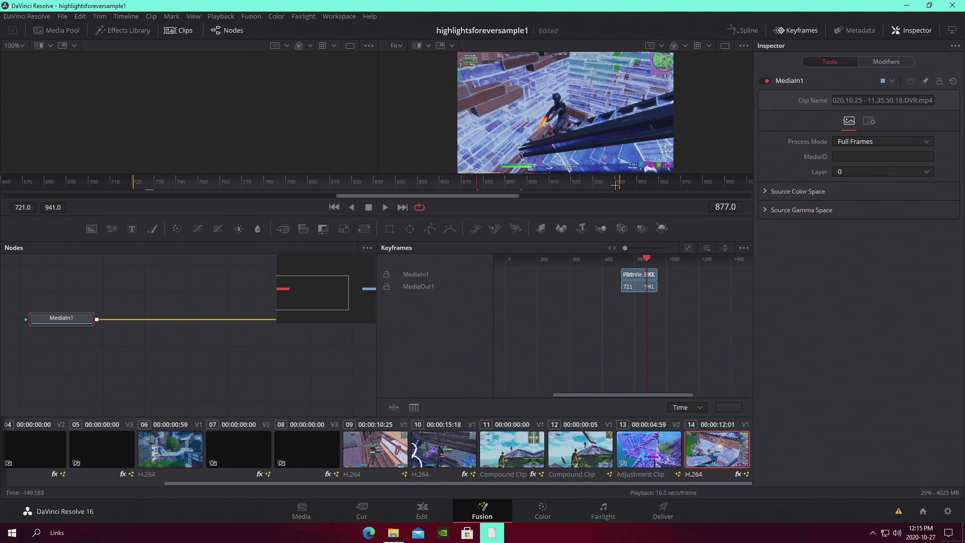
pyautogui.click(804, 31)
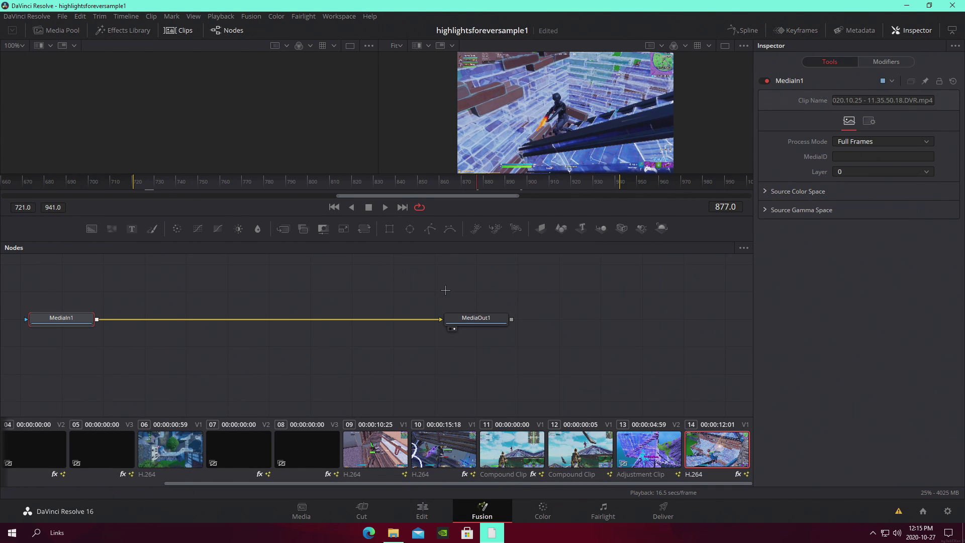
pyautogui.click(640, 456)
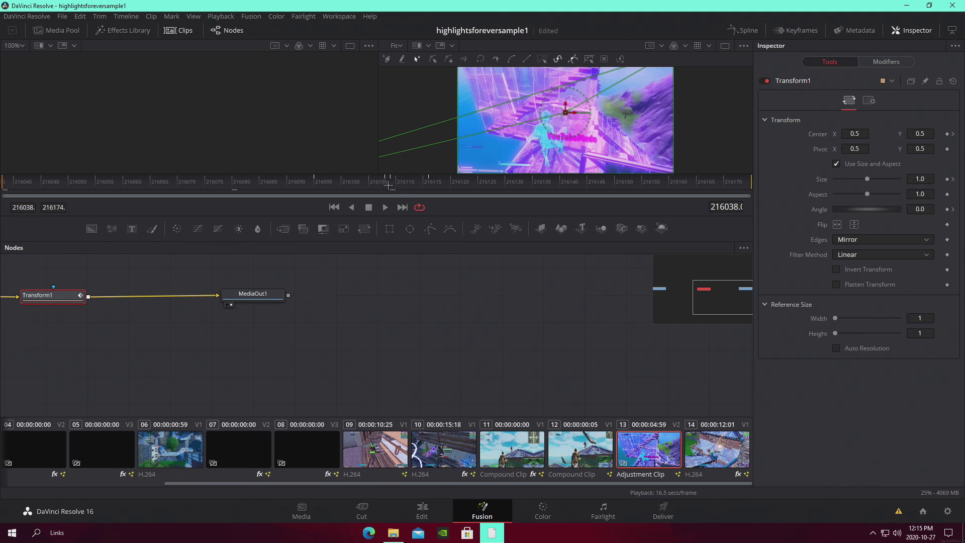
pyautogui.click(344, 188)
pyautogui.click(385, 207)
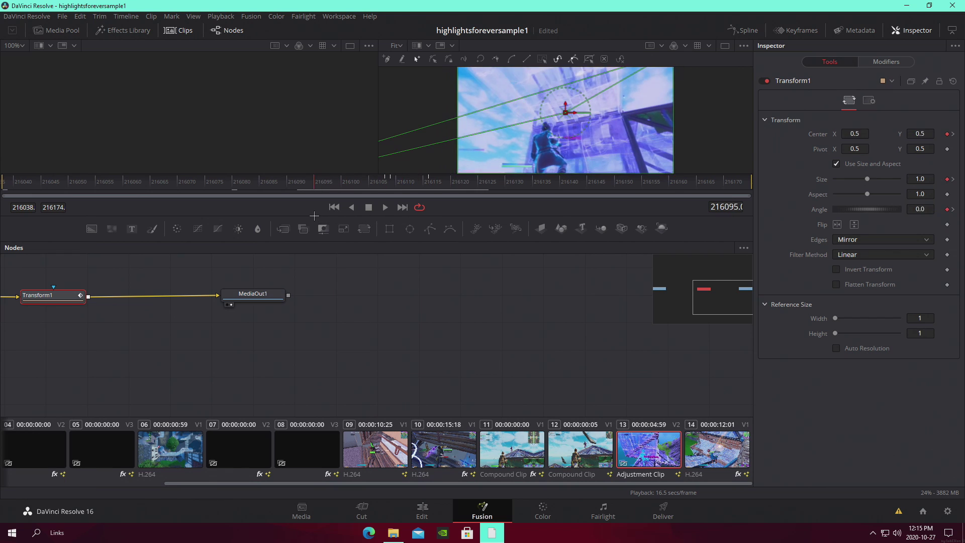
pyautogui.click(533, 308)
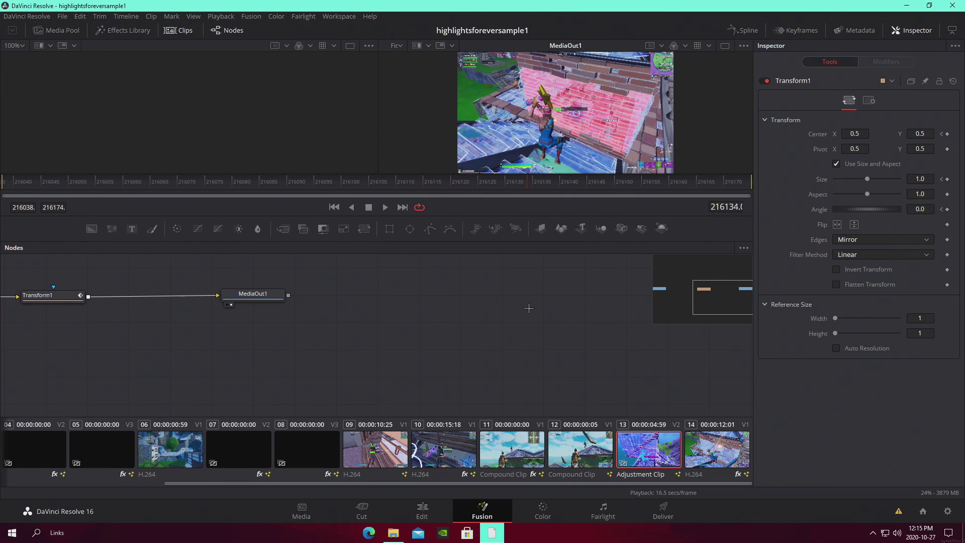
# Step: Return to the Edit page, save the project and move the playhead back near the timeline's start, 01:00:01:03
pyautogui.click(423, 510)
pyautogui.moveTo(774, 325); pyautogui.dragTo(759, 325)
pyautogui.hotkey('ctrl', 's')
pyautogui.moveTo(356, 345)
pyautogui.mouseDown()
pyautogui.moveTo(381, 345)
pyautogui.moveTo(353, 346)
pyautogui.mouseUp()
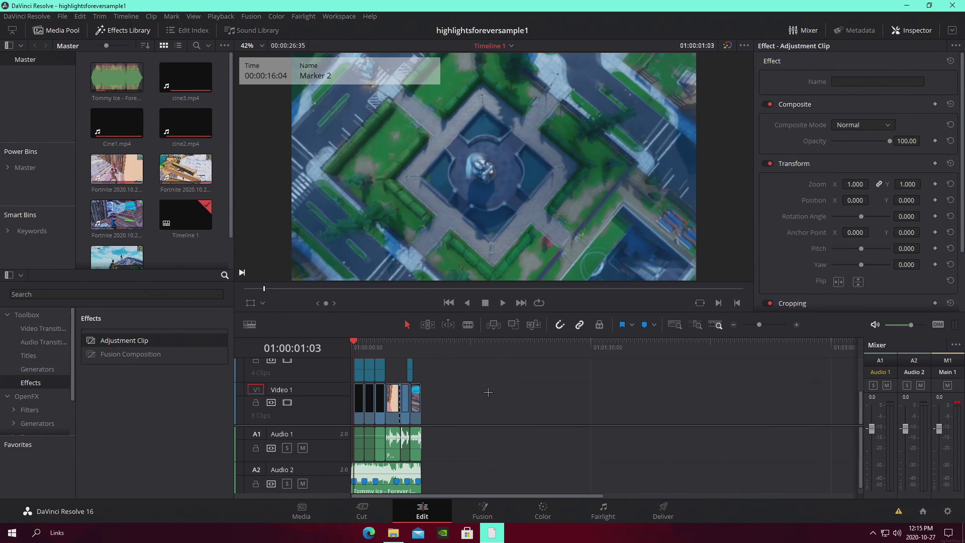
pyautogui.press('Down')
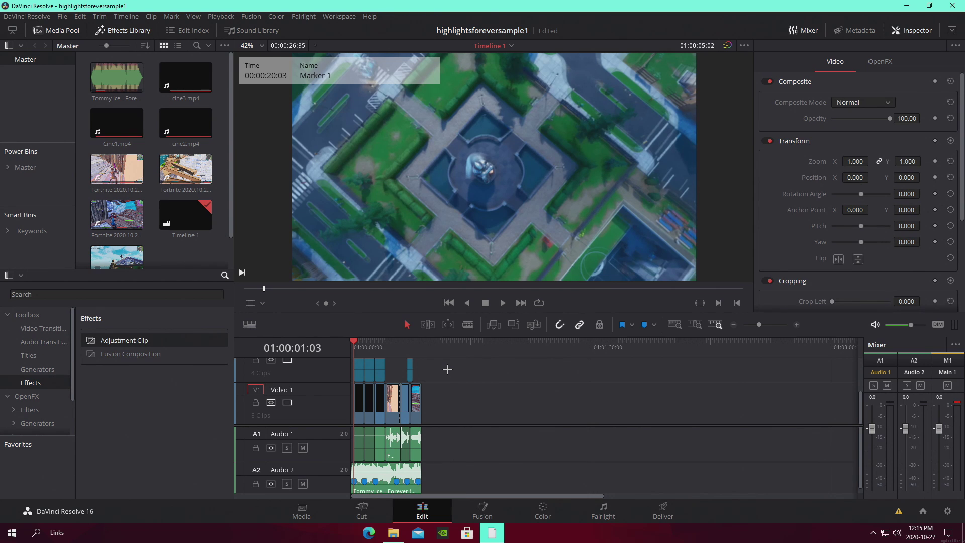